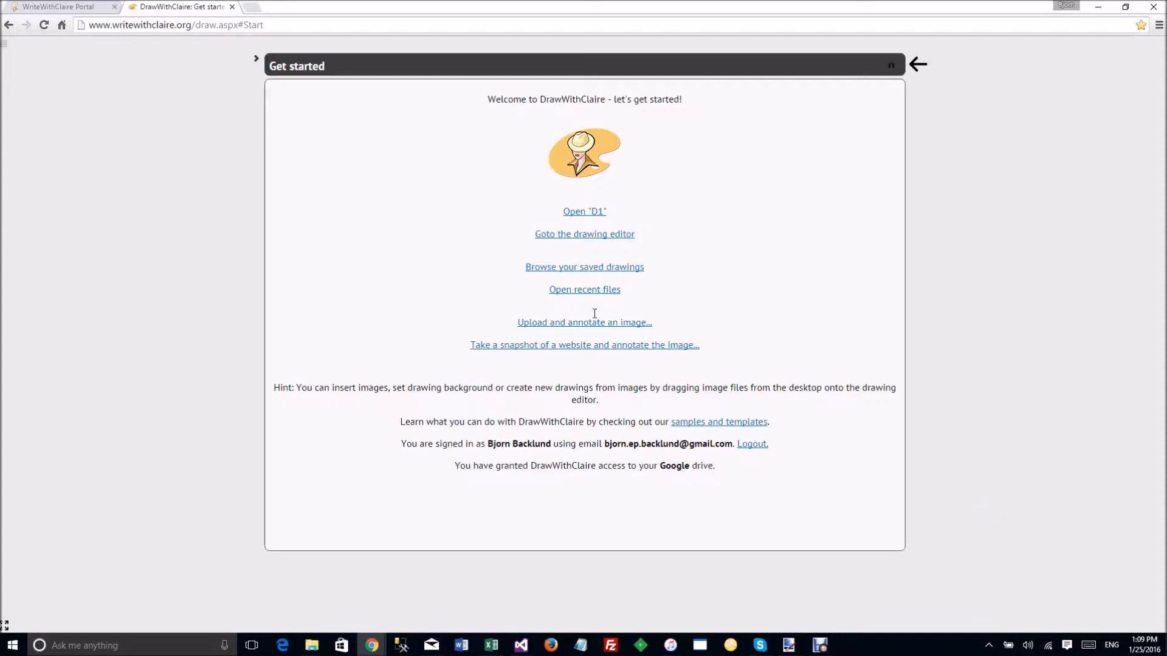
# Open the drawing editor and draw a circle about 130 px in diameter near the canvas's upper-left corner.
pyautogui.click(590, 236)
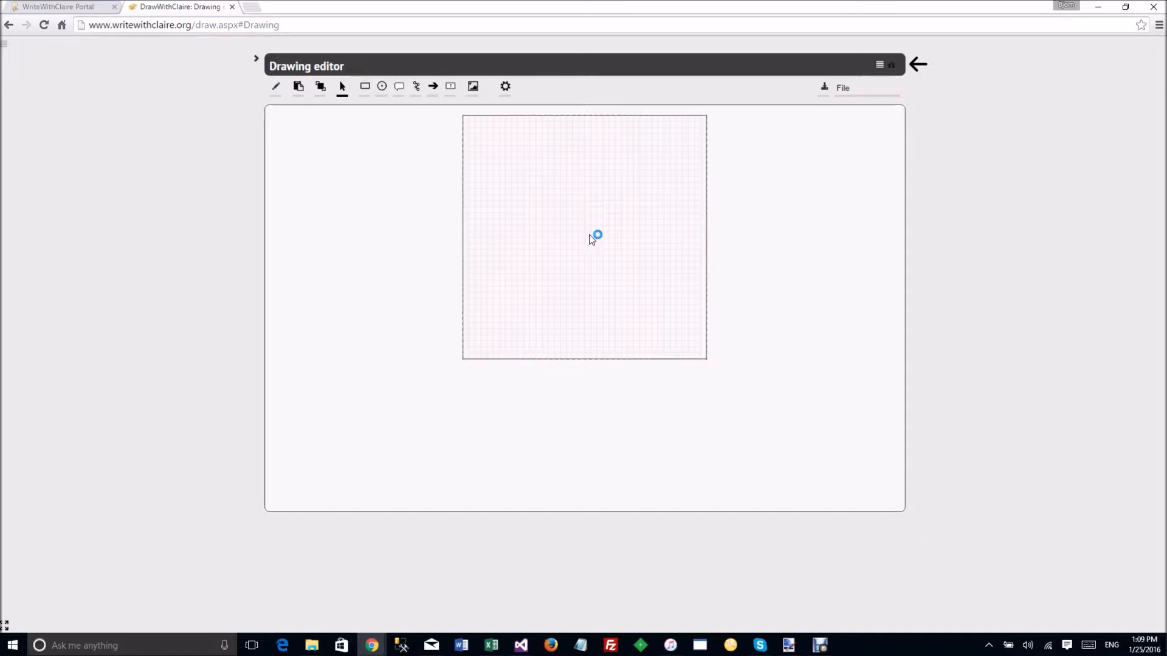
pyautogui.click(382, 87)
pyautogui.moveTo(499, 145)
pyautogui.mouseDown()
pyautogui.moveTo(549, 201)
pyautogui.moveTo(623, 189)
pyautogui.moveTo(578, 224)
pyautogui.mouseUp()
pyautogui.moveTo(567, 206); pyautogui.dragTo(549, 195)
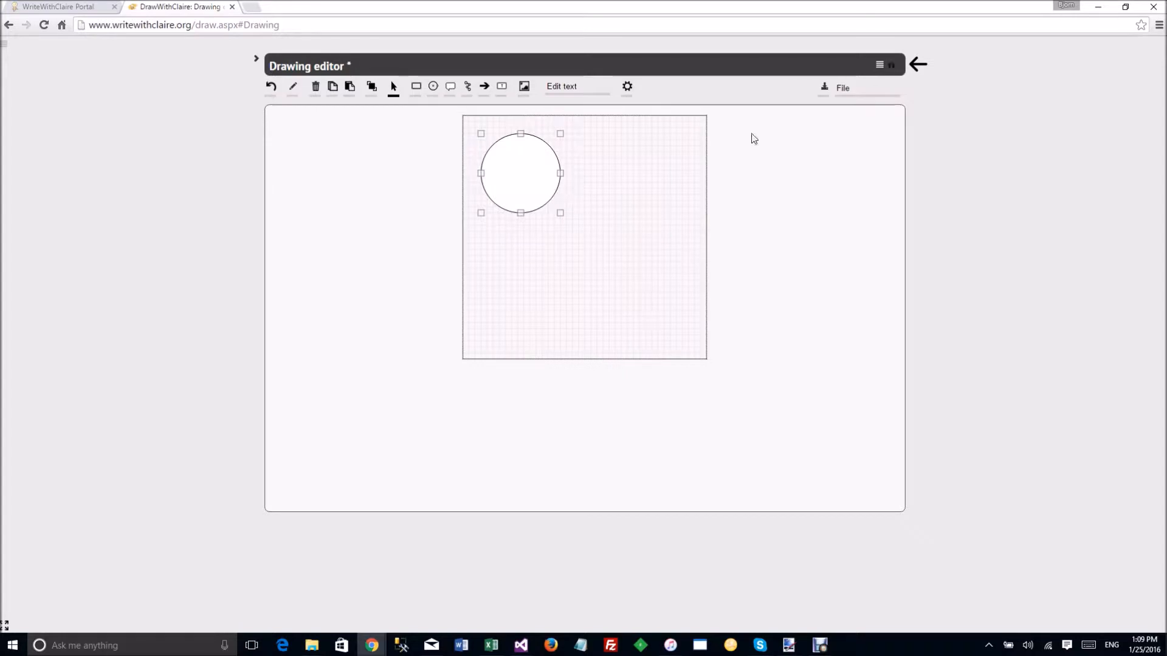
# Send the drawing's source to a separate tab, look over the SVG code, and return to the drawing editor.
pyautogui.click(848, 90)
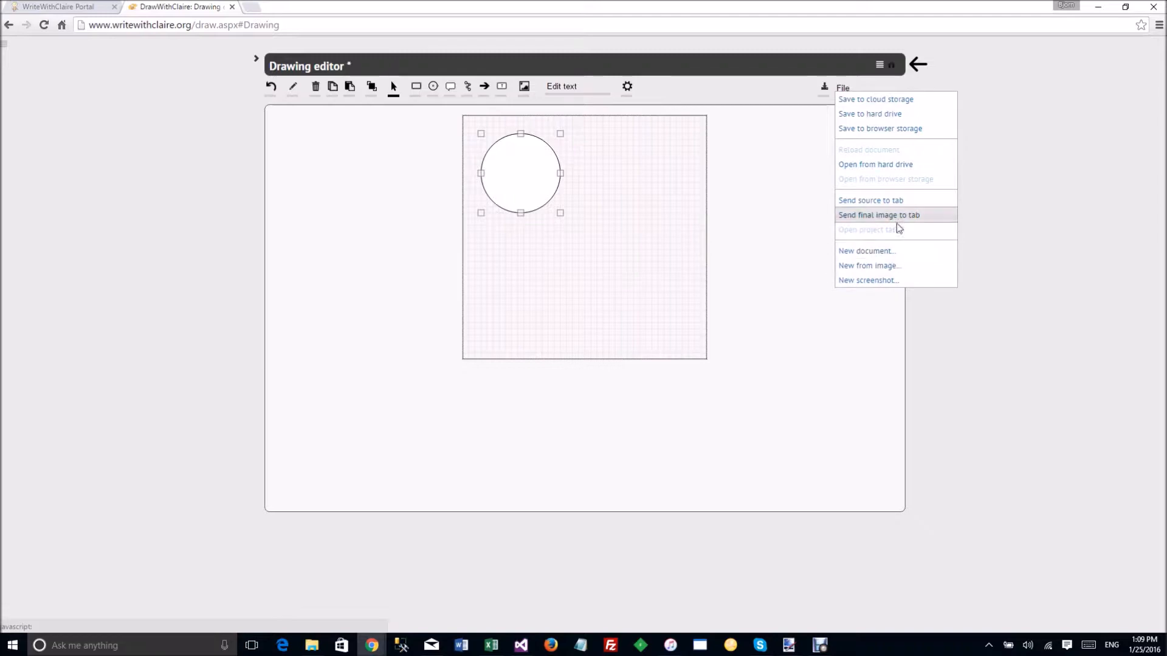
pyautogui.click(904, 201)
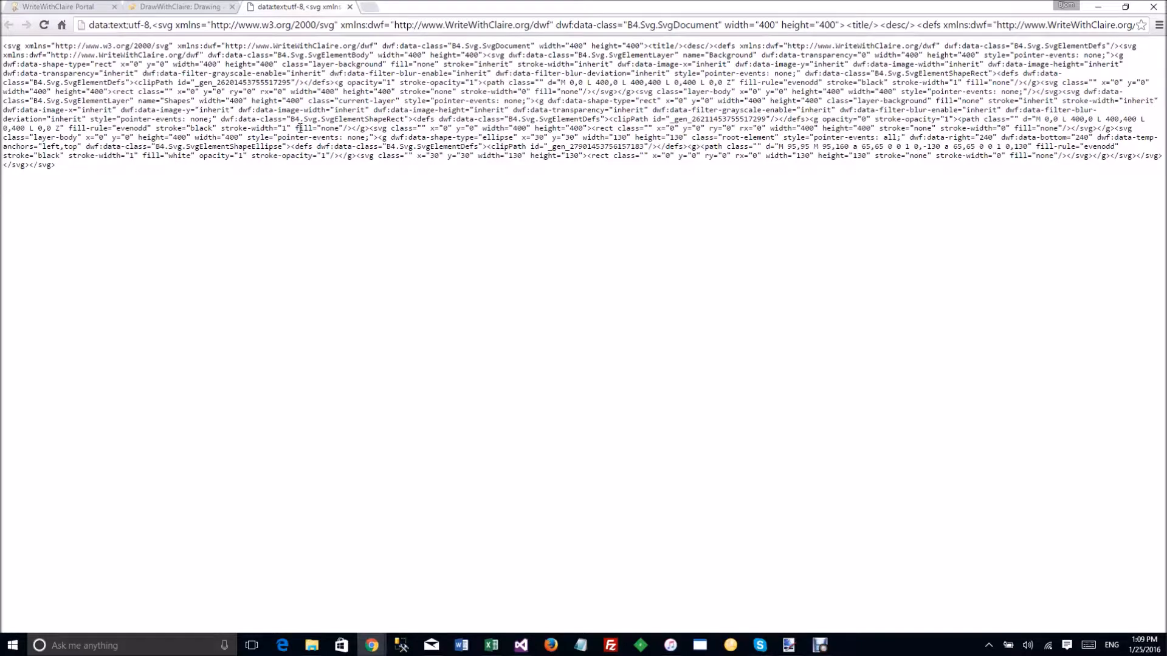
pyautogui.click(350, 7)
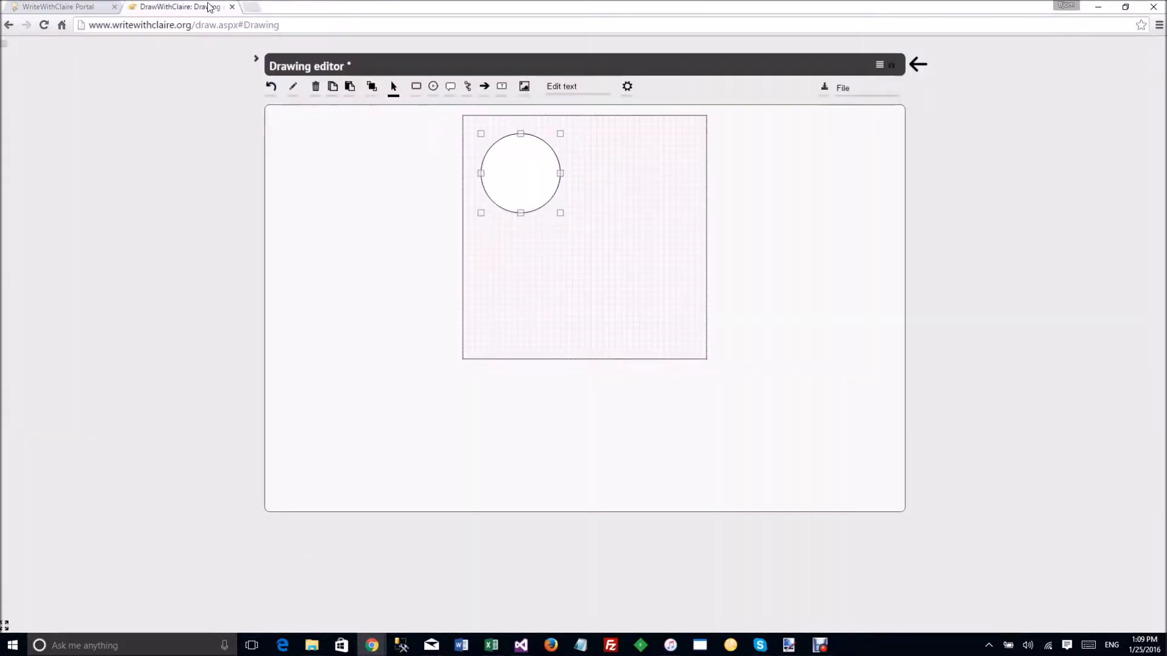
# Copy the circle and paste two duplicates, one at the right of the canvas and one below the original.
pyautogui.rightClick(545, 187)
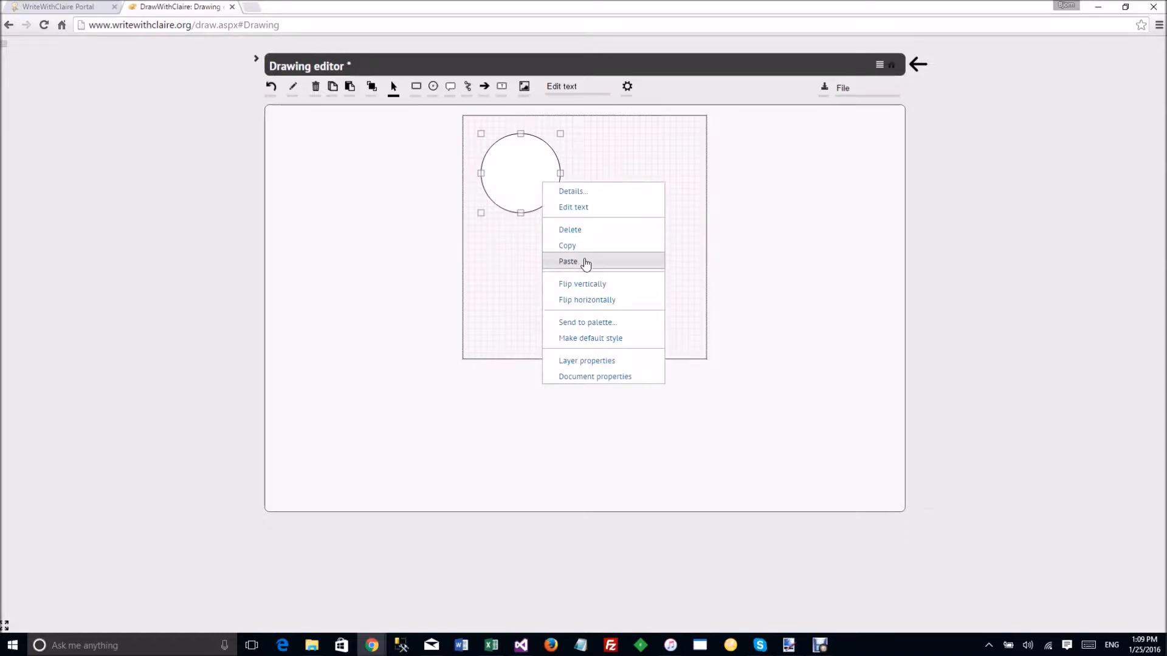
pyautogui.click(586, 249)
pyautogui.rightClick(601, 230)
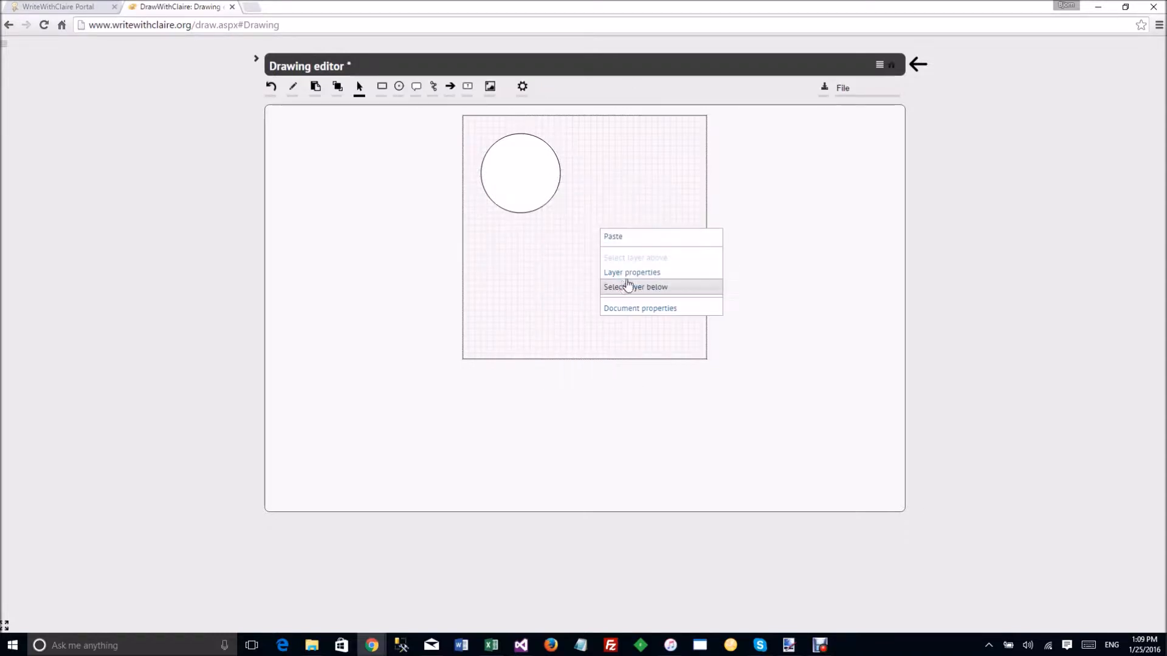
pyautogui.click(633, 237)
pyautogui.moveTo(648, 265); pyautogui.dragTo(659, 228)
pyautogui.rightClick(516, 292)
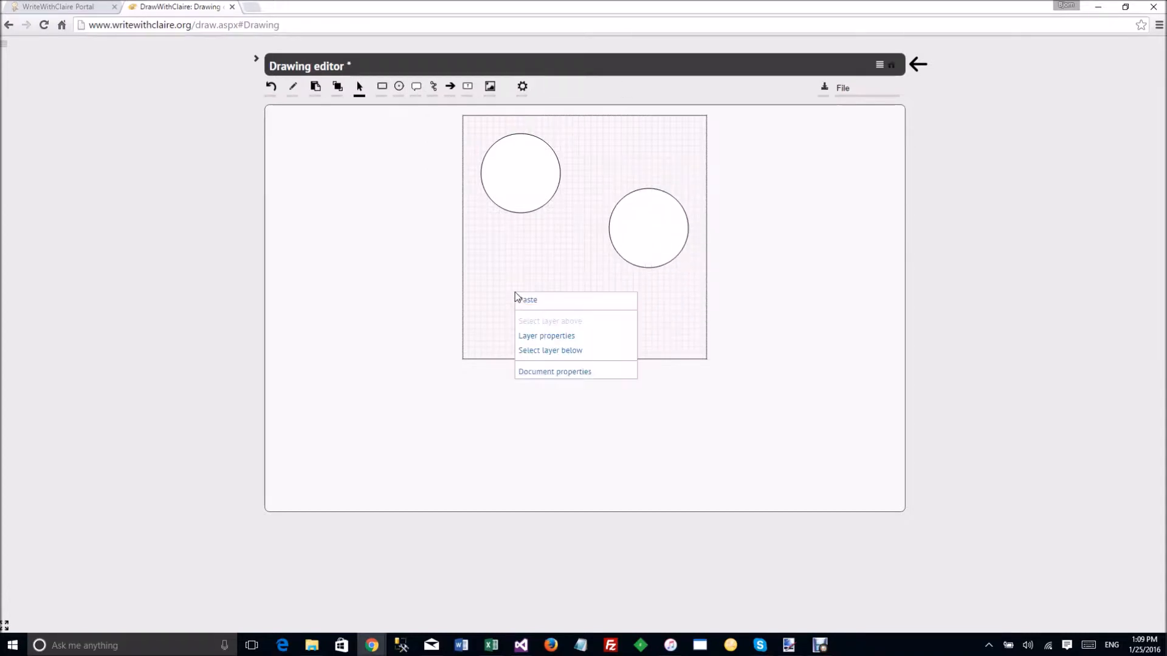
pyautogui.click(557, 302)
pyautogui.moveTo(555, 298); pyautogui.dragTo(541, 279)
# Move the right circle level with the upper-left circle, and from there level with the lower-left circle.
pyautogui.click(647, 237)
pyautogui.moveTo(648, 237); pyautogui.dragTo(650, 183)
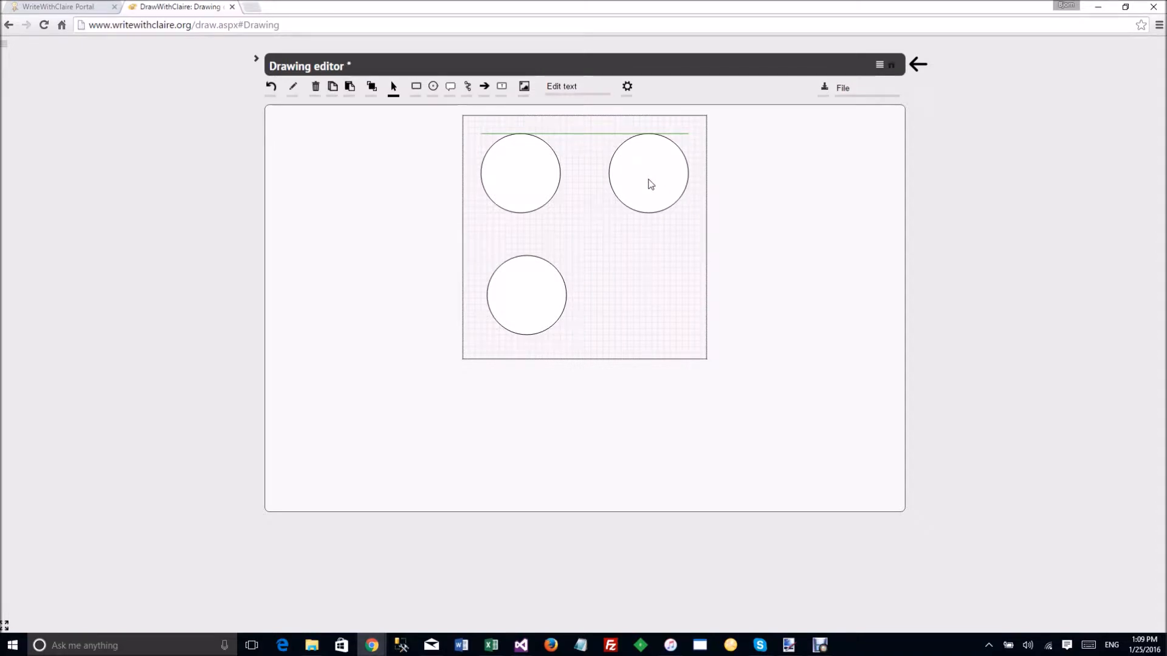
pyautogui.moveTo(650, 183); pyautogui.dragTo(647, 309)
# Resize the lower-right circle from its upper-left corner, narrowing it and widening it again to match the other circles.
pyautogui.moveTo(601, 274); pyautogui.dragTo(591, 255)
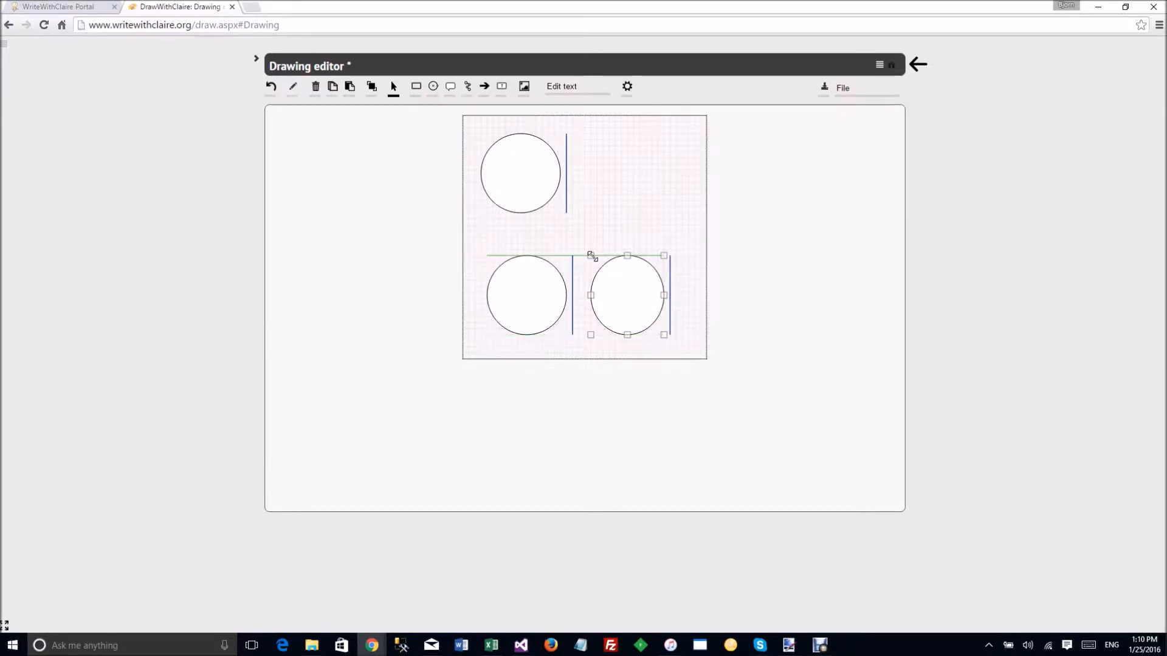
pyautogui.moveTo(588, 256); pyautogui.dragTo(587, 256)
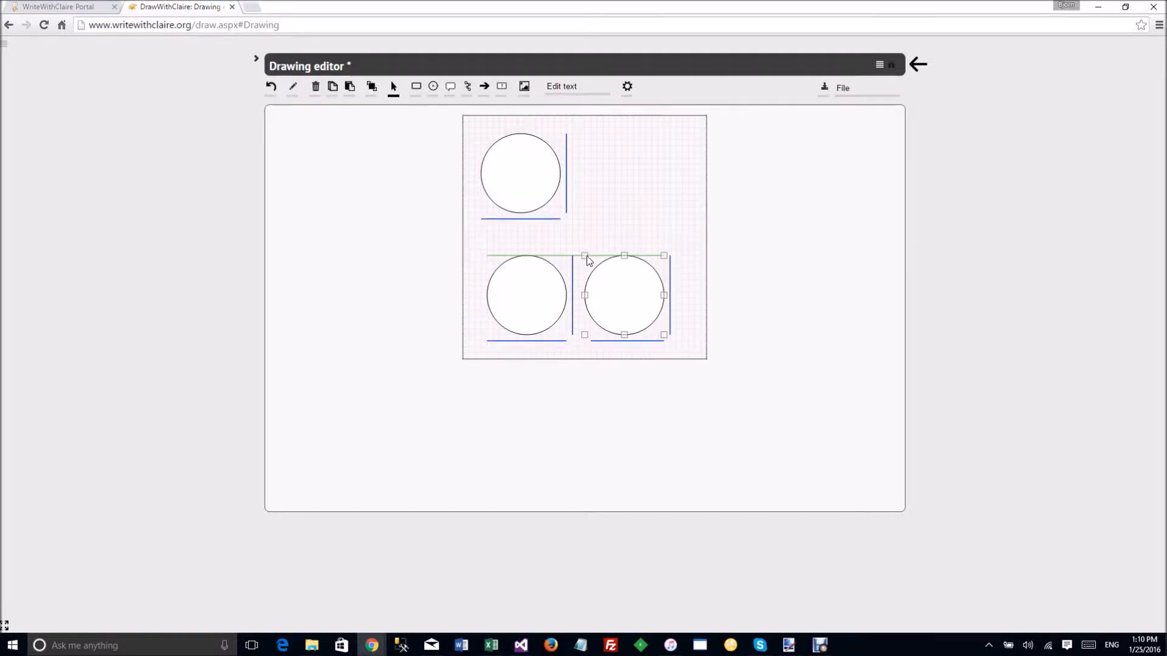
pyautogui.moveTo(588, 256); pyautogui.dragTo(596, 256)
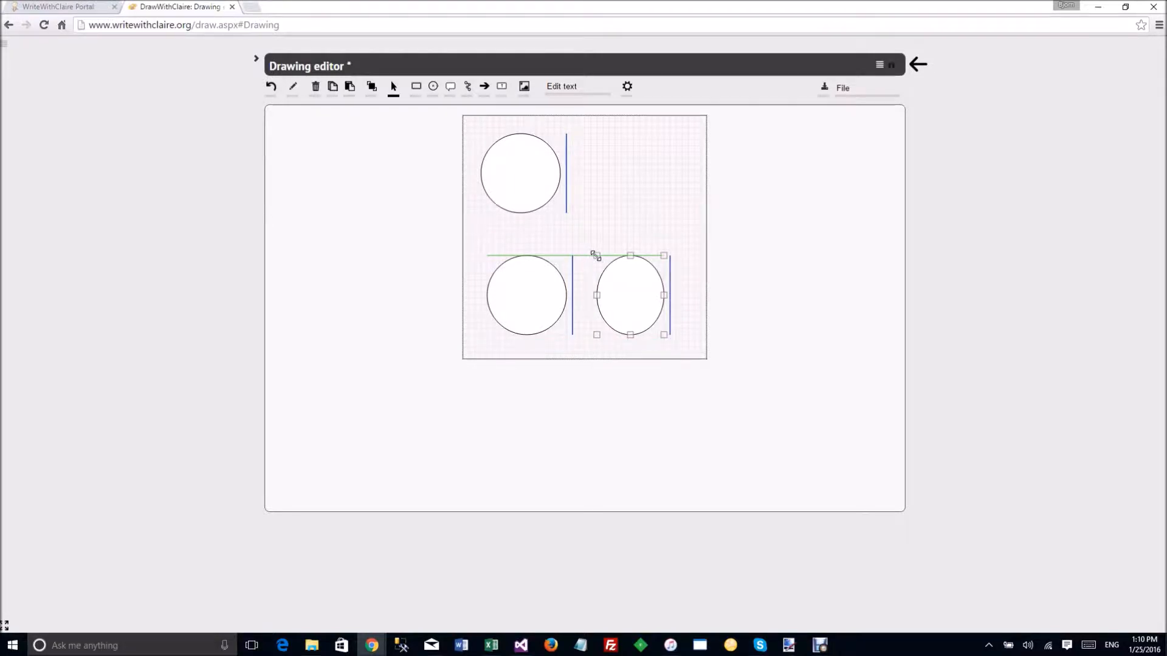
pyautogui.moveTo(596, 256); pyautogui.dragTo(585, 256)
# Place the right circle vertically between the two left circles and shift the upper-left circle slightly upward.
pyautogui.moveTo(637, 296); pyautogui.dragTo(662, 231)
pyautogui.moveTo(544, 161); pyautogui.dragTo(545, 158)
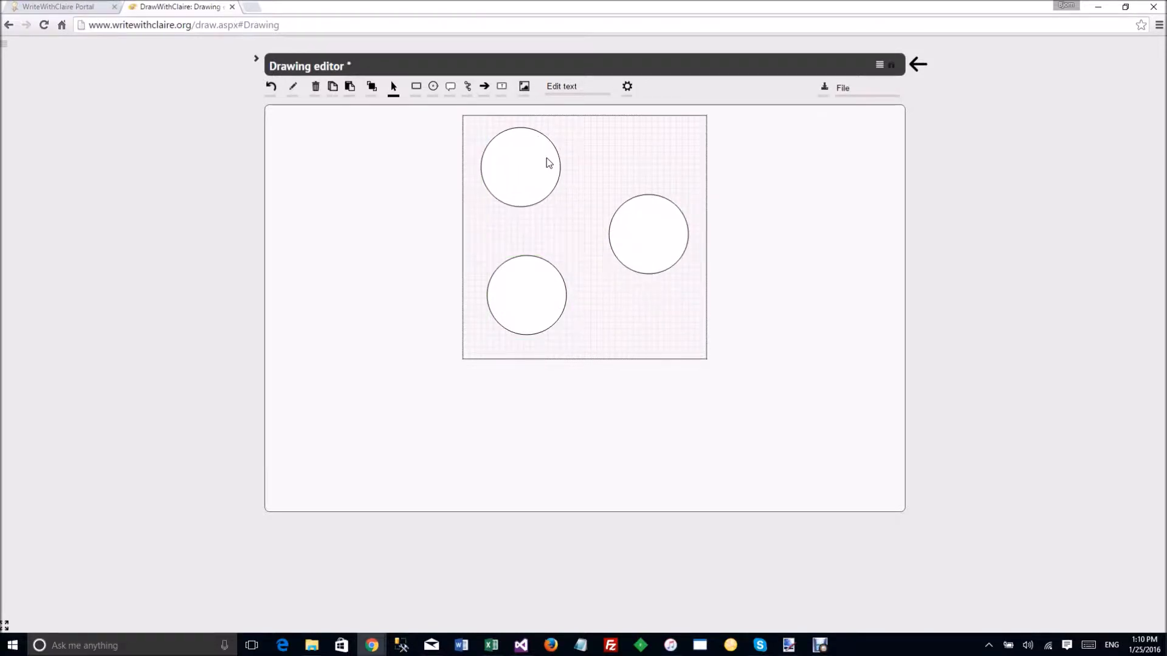
pyautogui.moveTo(657, 222); pyautogui.dragTo(657, 216)
pyautogui.click(655, 217)
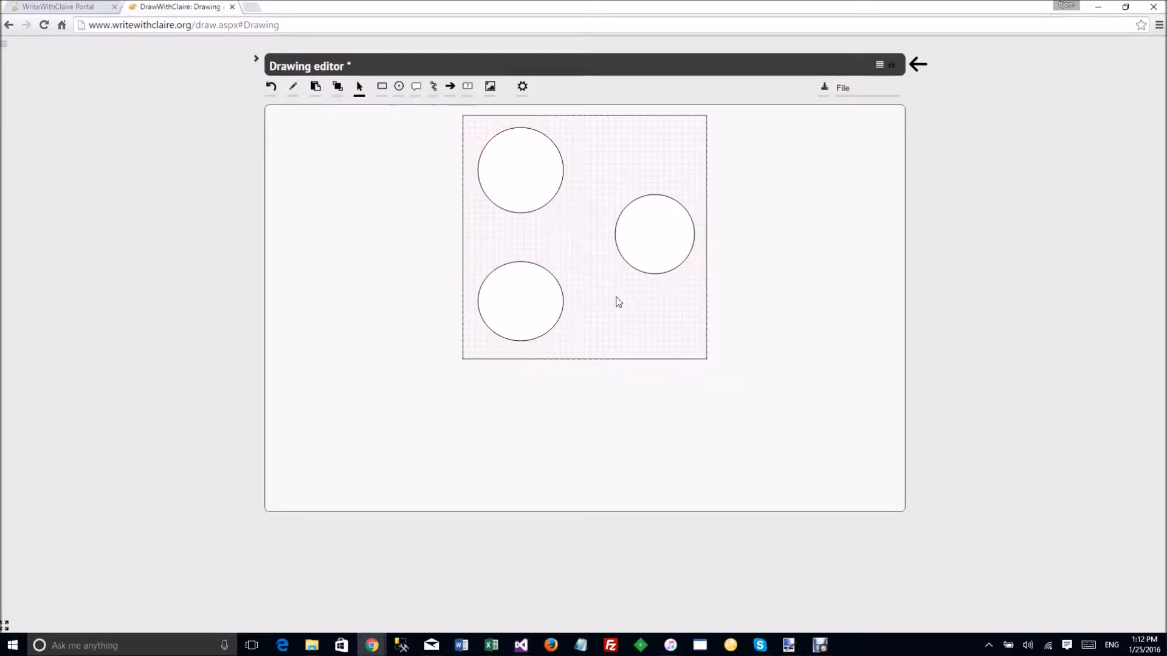
# Select all three circles and set their fill colour to #366092.
pyautogui.click(528, 184)
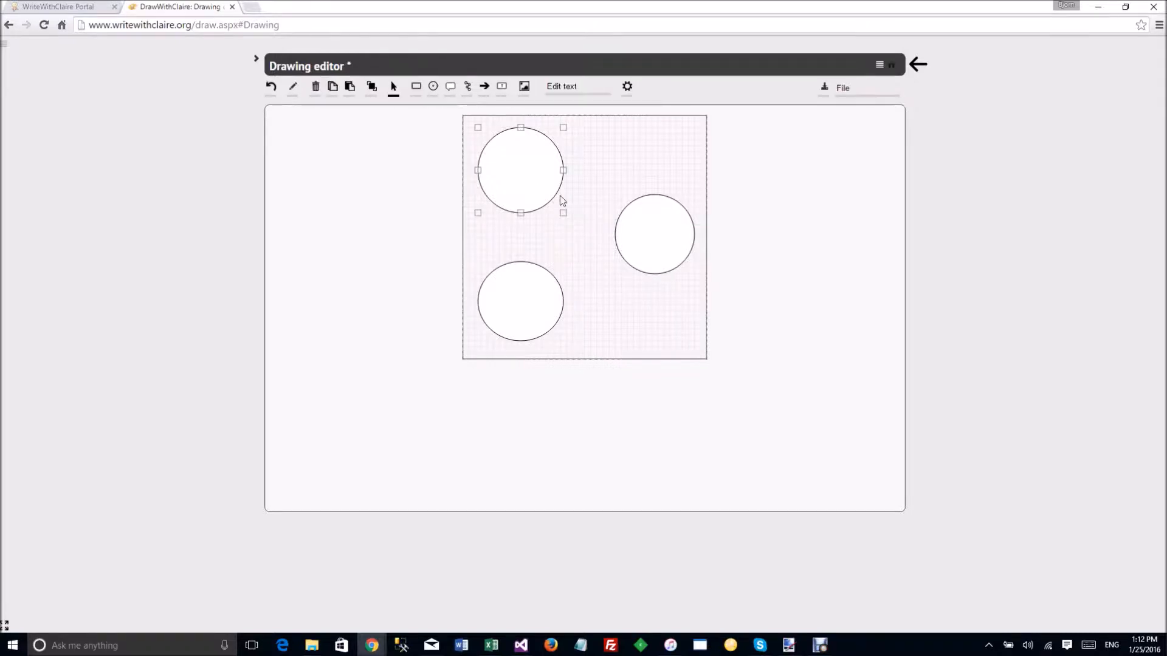
pyautogui.keyDown('shift'); pyautogui.click(663, 230); pyautogui.keyUp('shift')
pyautogui.keyDown('shift'); pyautogui.click(537, 287); pyautogui.keyUp('shift')
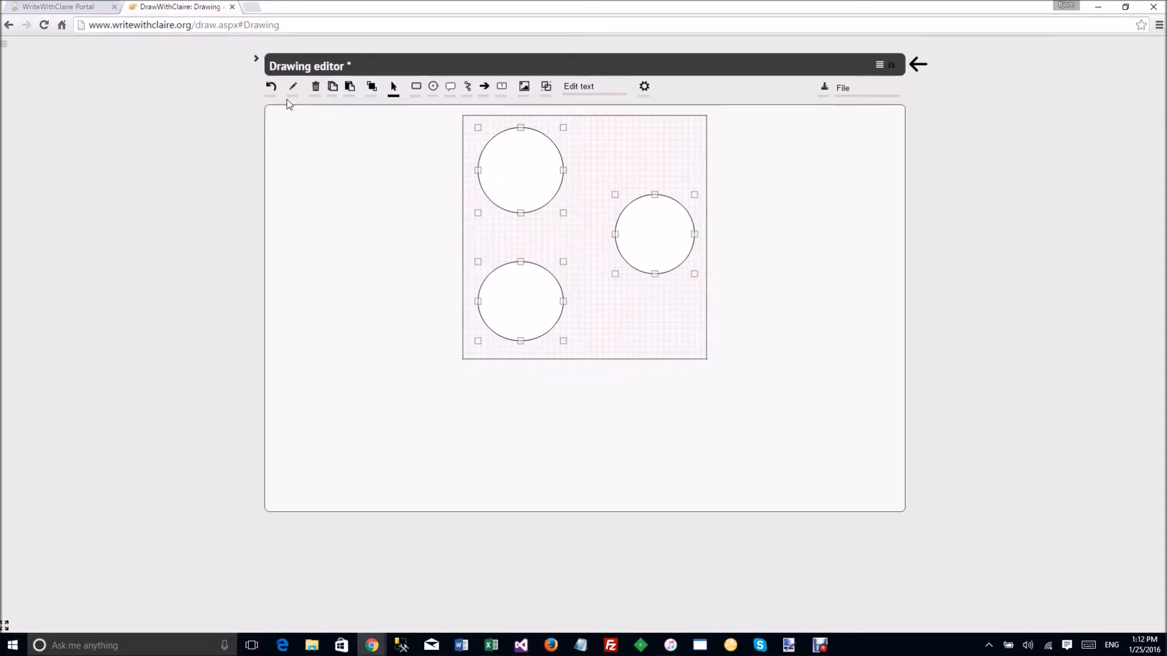
pyautogui.click(256, 61)
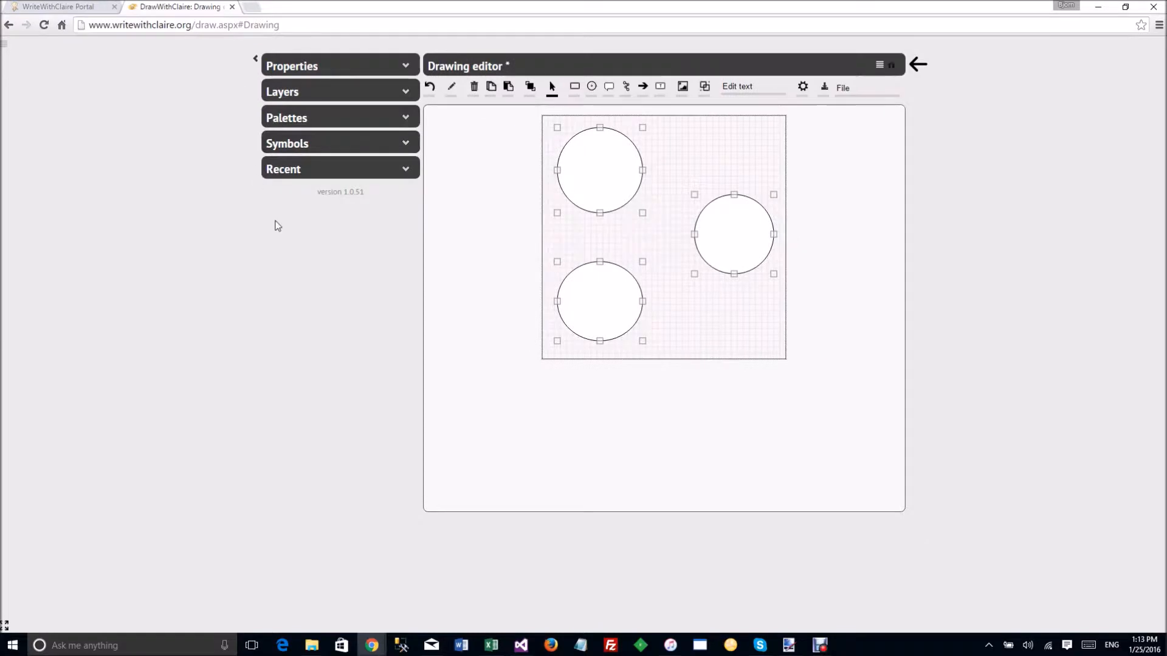
pyautogui.click(302, 68)
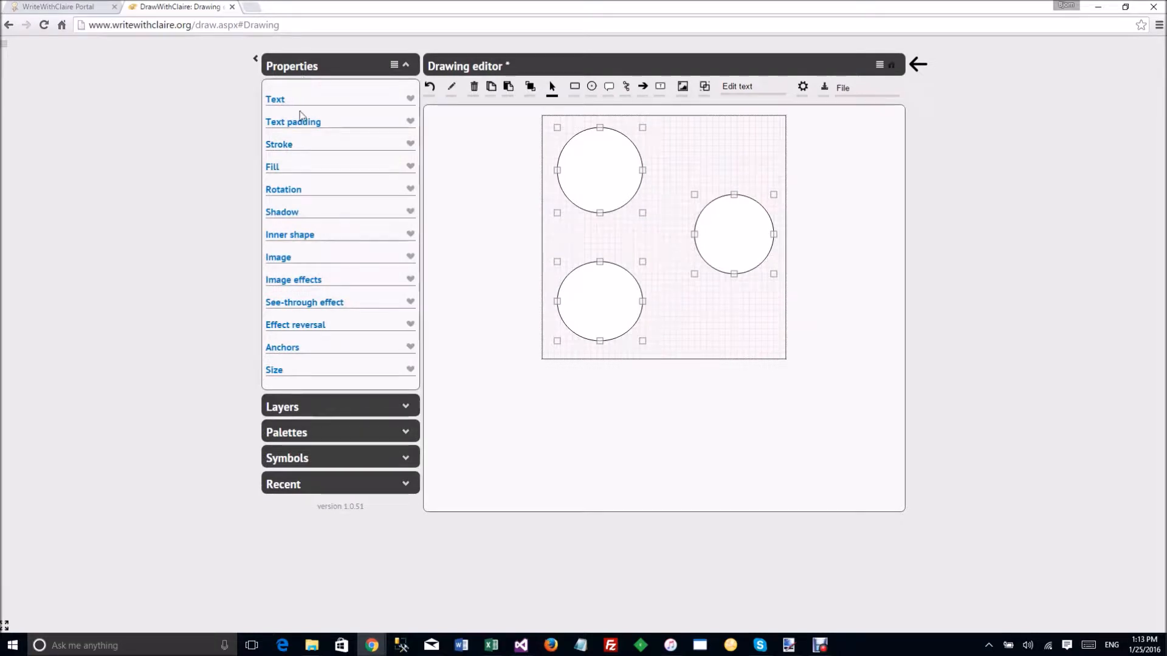
pyautogui.click(275, 171)
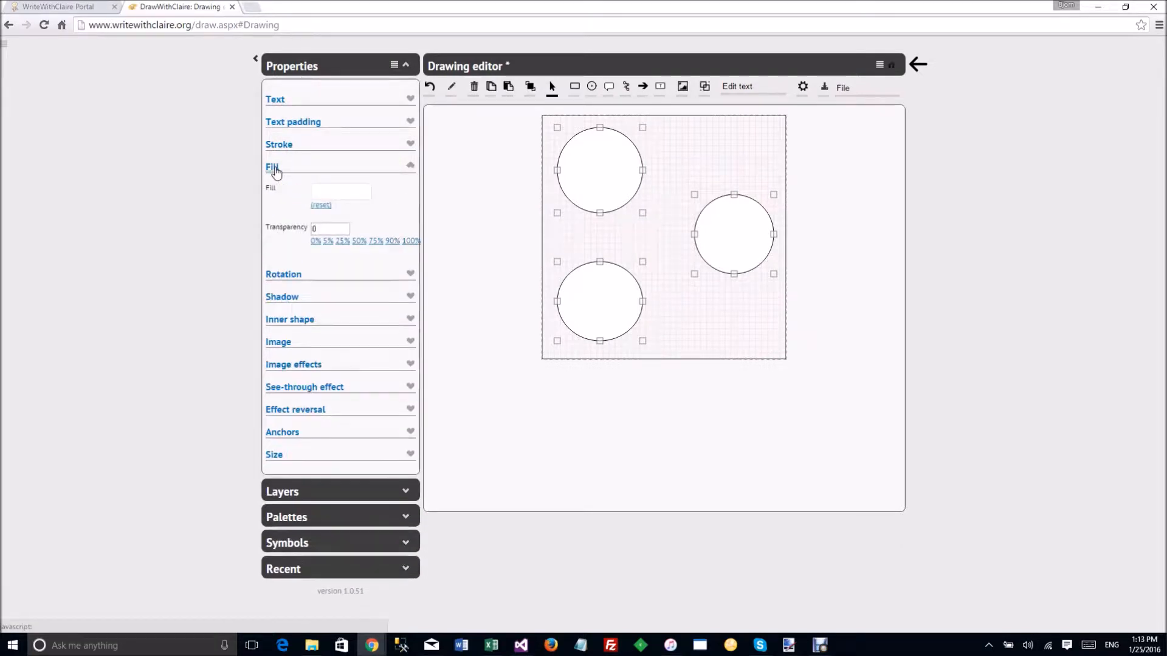
pyautogui.click(353, 192)
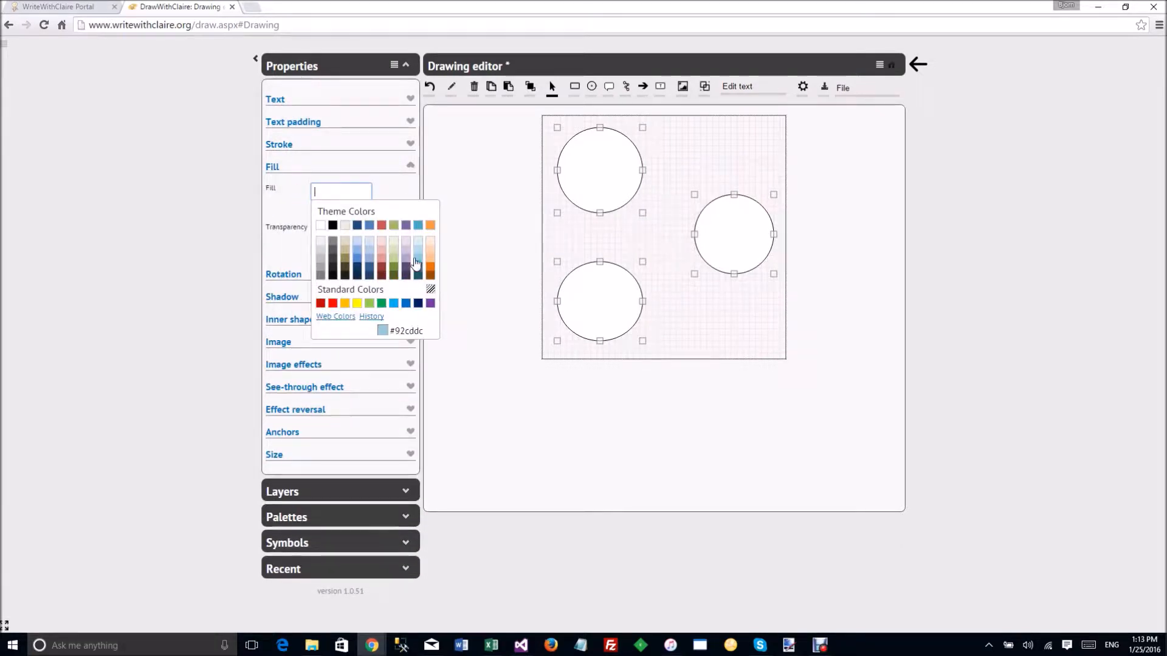
pyautogui.click(372, 271)
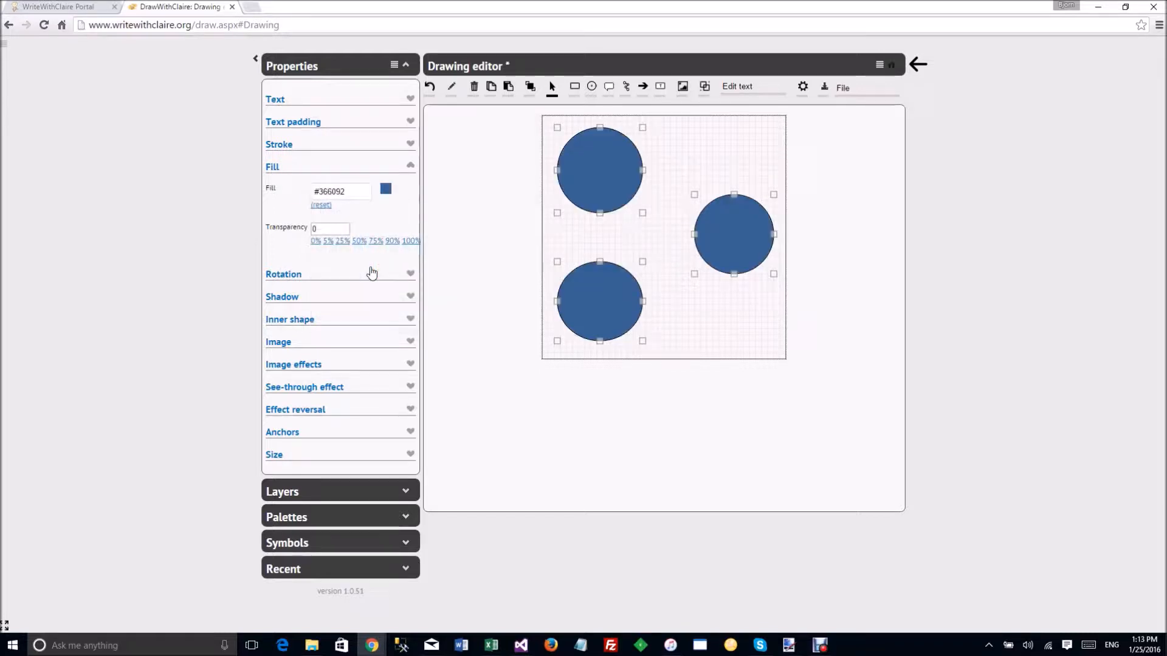
# Set the stroke width of the three selected circles to 3 and collapse the stroke and fill settings.
pyautogui.click(279, 144)
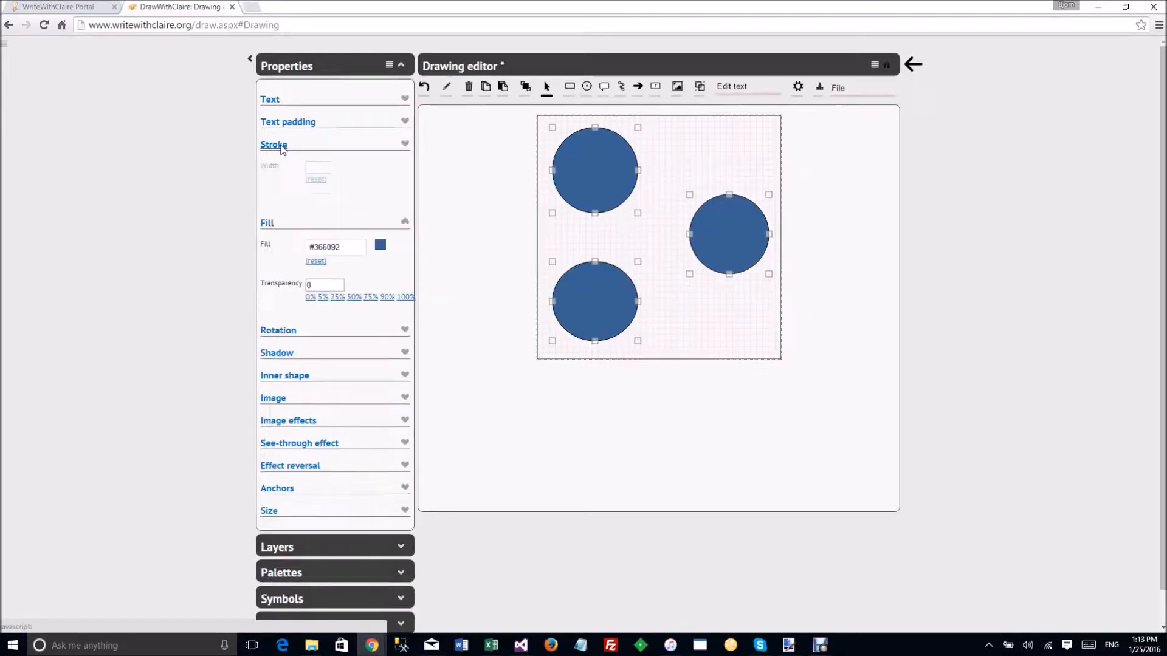
pyautogui.click(344, 180)
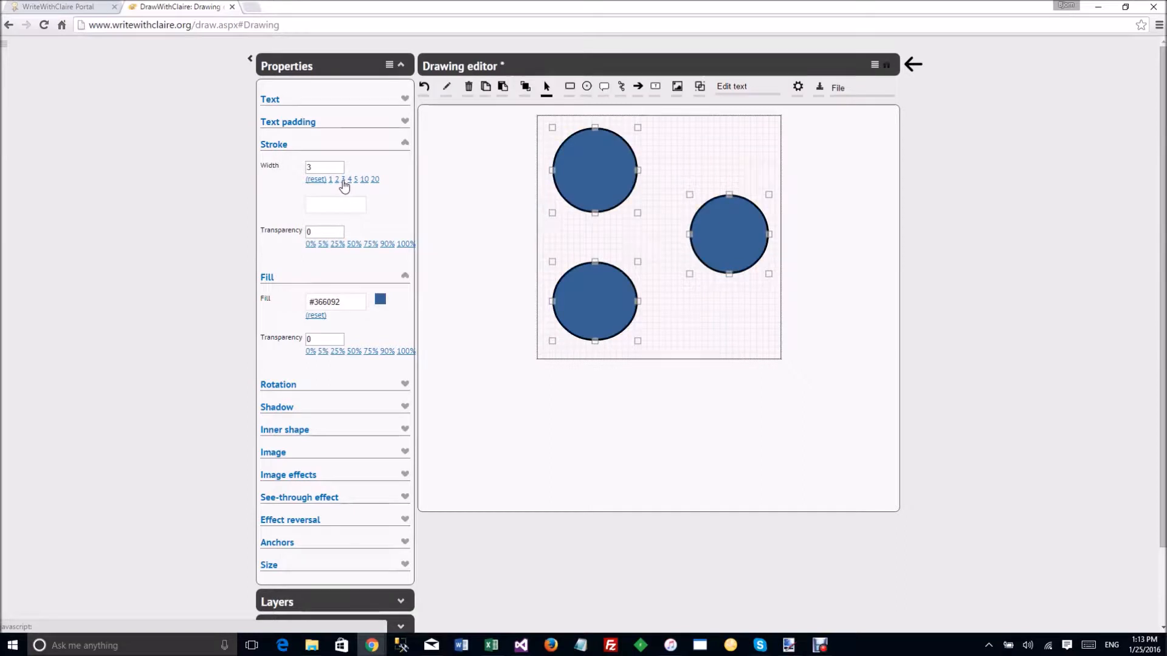
pyautogui.click(274, 145)
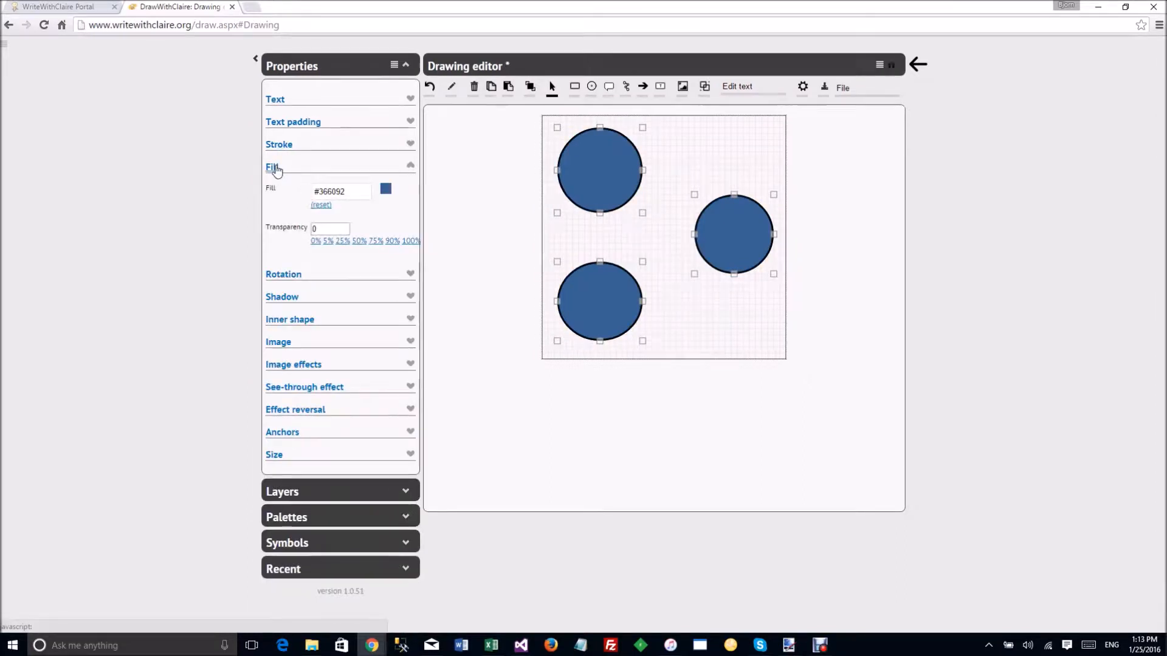
pyautogui.click(275, 167)
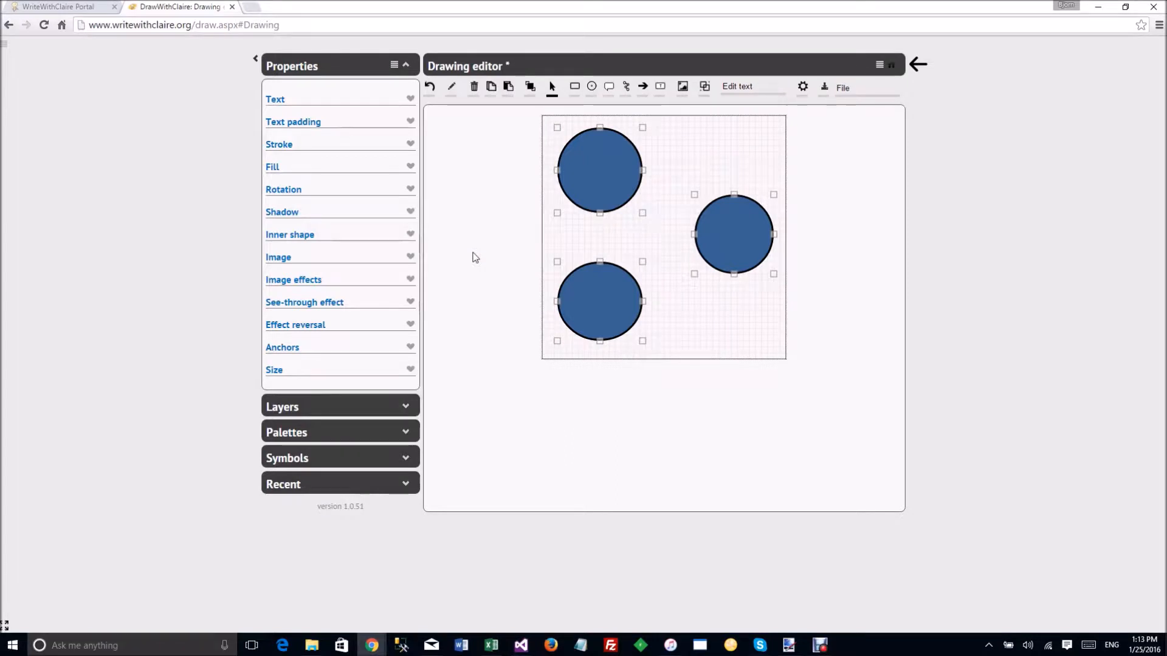
# Draw arrow connectors linking the circles in a loop: upper-left to right, right to lower-left, and lower-left back to upper-left.
pyautogui.click(764, 141)
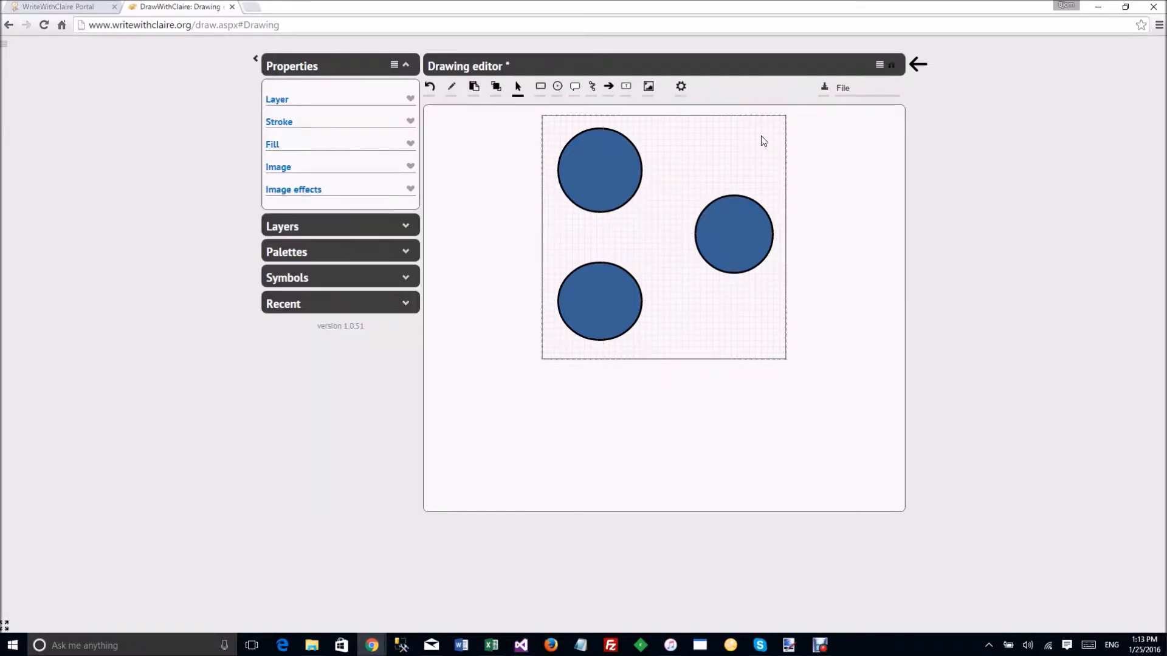
pyautogui.click(593, 89)
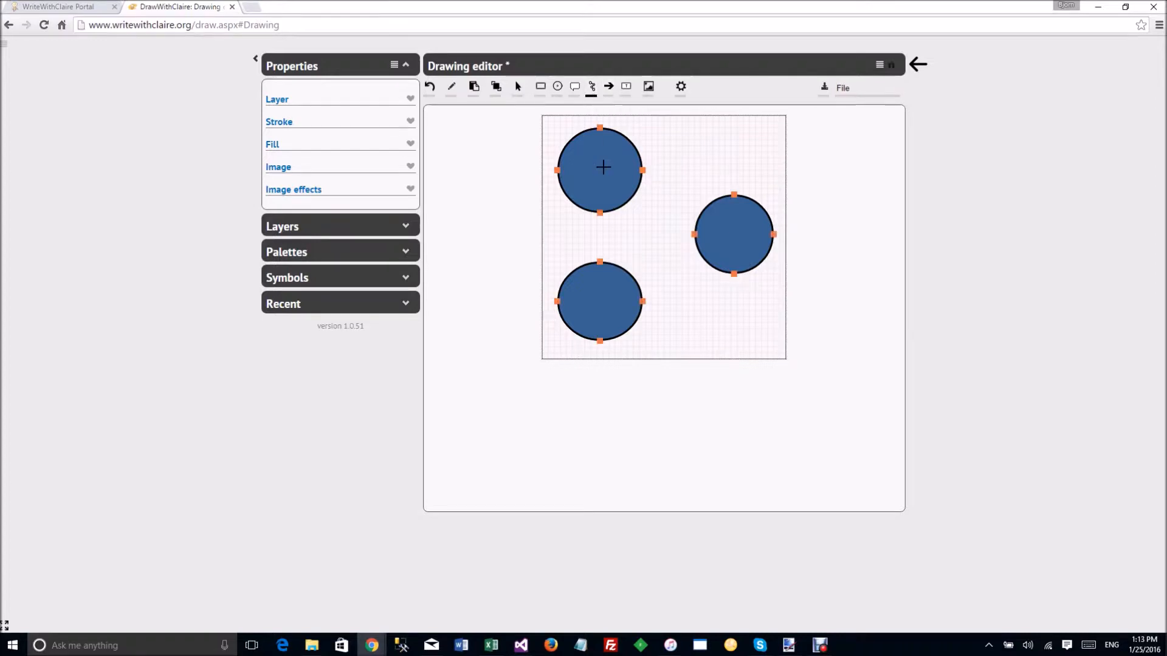
pyautogui.moveTo(710, 223)
pyautogui.mouseDown()
pyautogui.moveTo(719, 223)
pyautogui.moveTo(619, 290)
pyautogui.mouseUp()
pyautogui.click(627, 90)
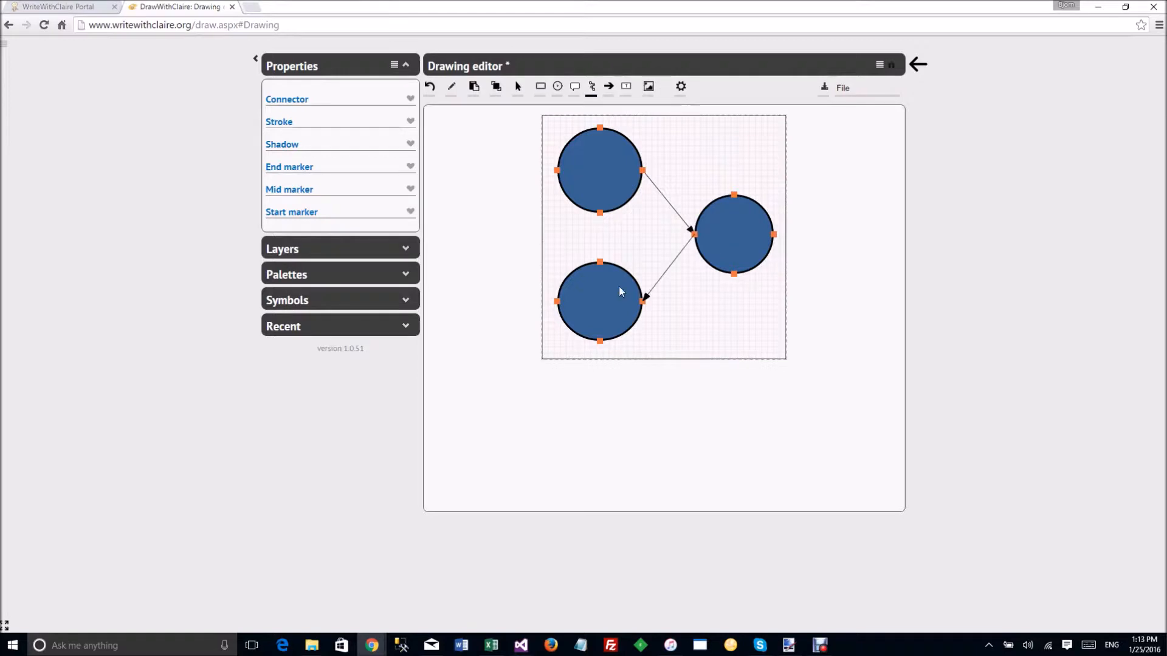
pyautogui.click(627, 88)
pyautogui.moveTo(602, 290); pyautogui.dragTo(604, 175)
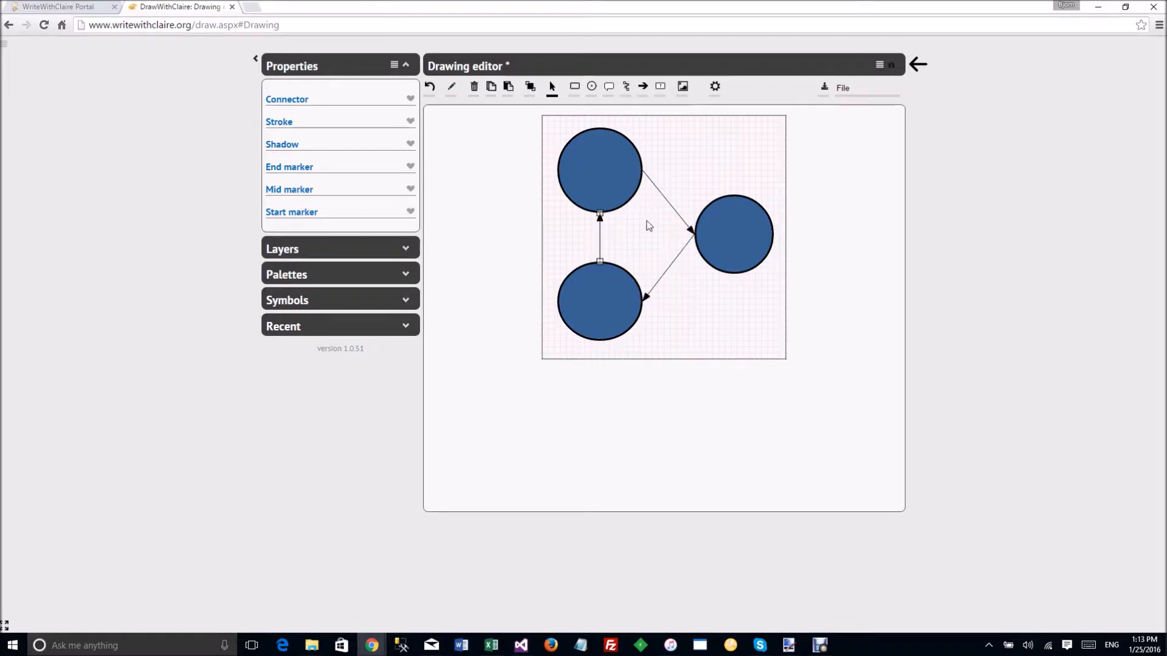
# Rearrange the connected circles into an inverted triangle, with the right circle moved to the upper-right and the lower circle centred beneath.
pyautogui.moveTo(742, 223); pyautogui.dragTo(735, 193)
pyautogui.moveTo(610, 296); pyautogui.dragTo(632, 313)
pyautogui.moveTo(608, 176); pyautogui.dragTo(604, 176)
pyautogui.moveTo(723, 191); pyautogui.dragTo(730, 151)
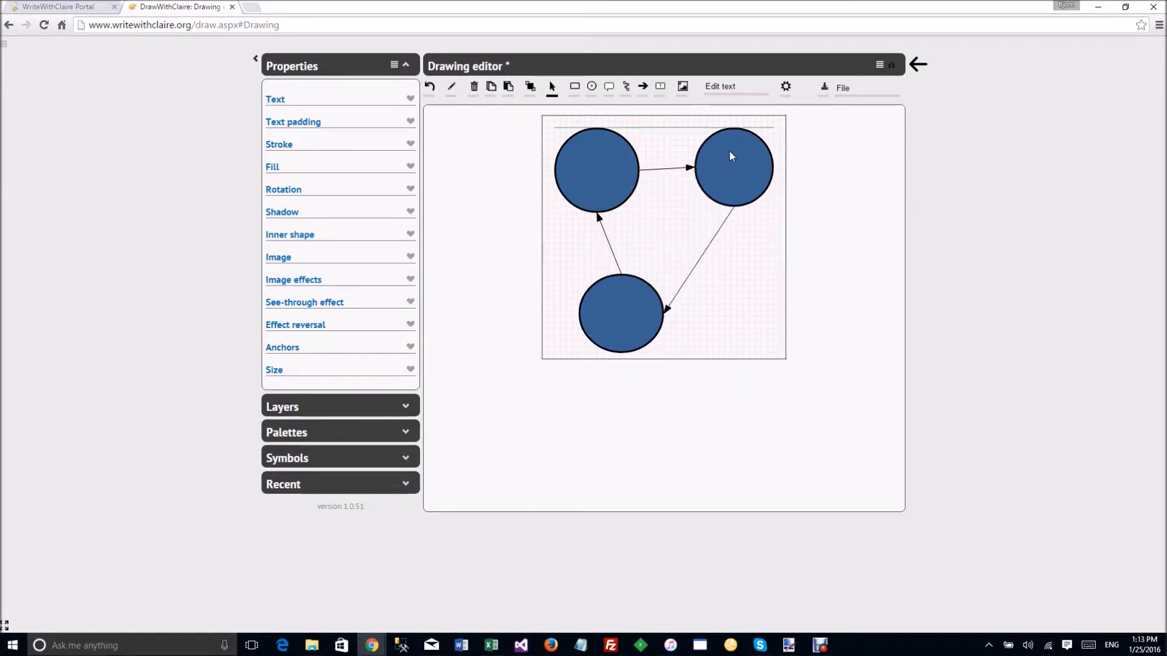
pyautogui.moveTo(632, 306); pyautogui.dragTo(687, 300)
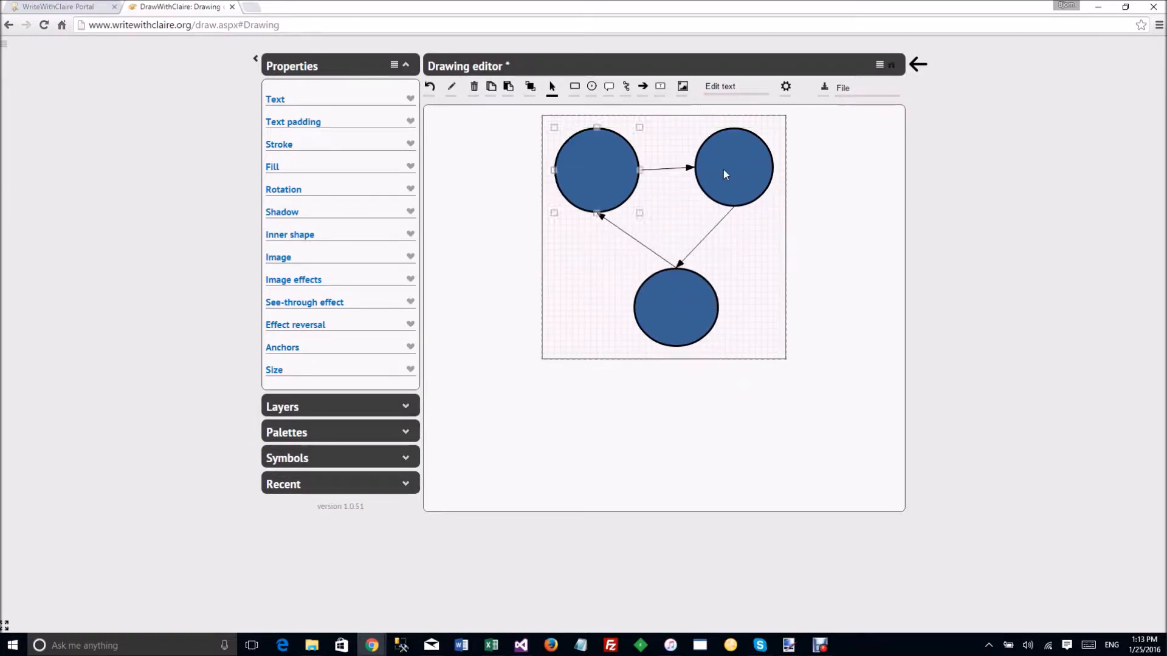
pyautogui.moveTo(724, 172); pyautogui.dragTo(723, 166)
pyautogui.moveTo(608, 173)
pyautogui.mouseDown()
pyautogui.moveTo(775, 284)
pyautogui.moveTo(628, 167)
pyautogui.moveTo(612, 174)
pyautogui.mouseUp()
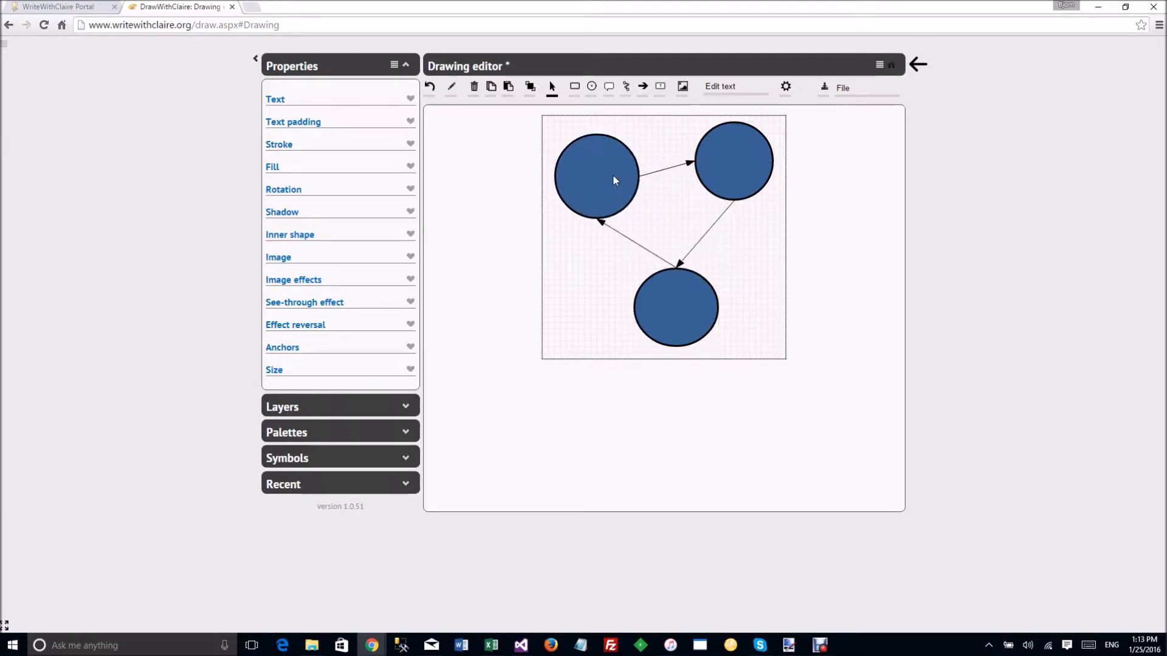
# Move the lower circle beneath the upper-right circle and shift the upper-left circle slightly left.
pyautogui.click(696, 300)
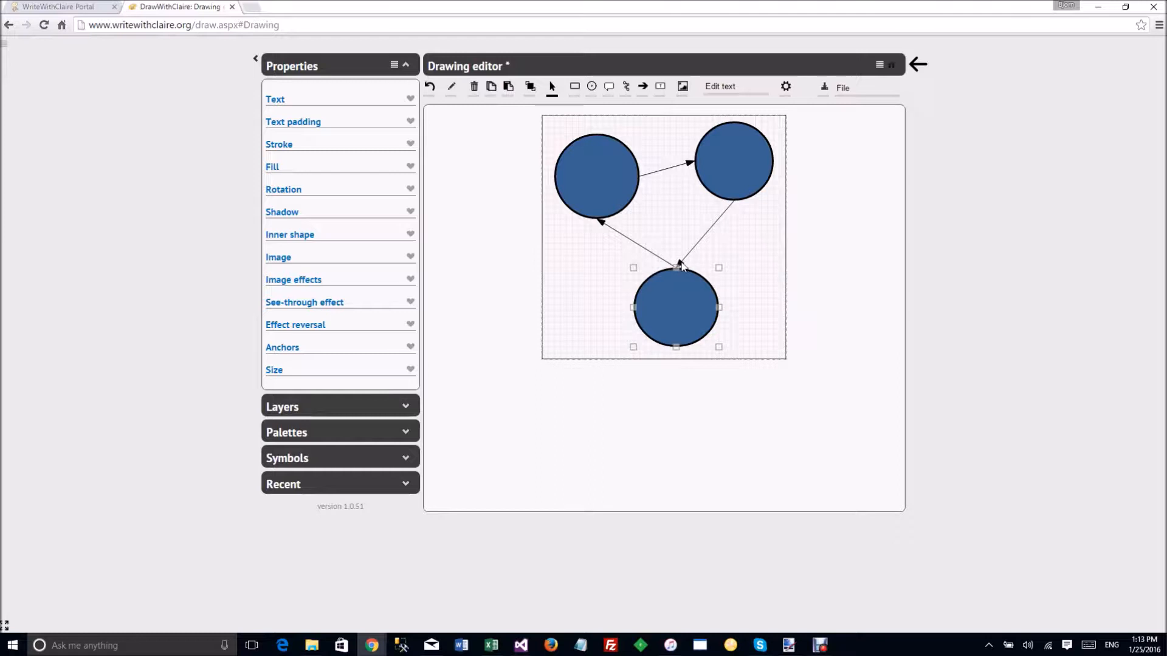
pyautogui.click(681, 265)
pyautogui.moveTo(679, 265); pyautogui.dragTo(697, 307)
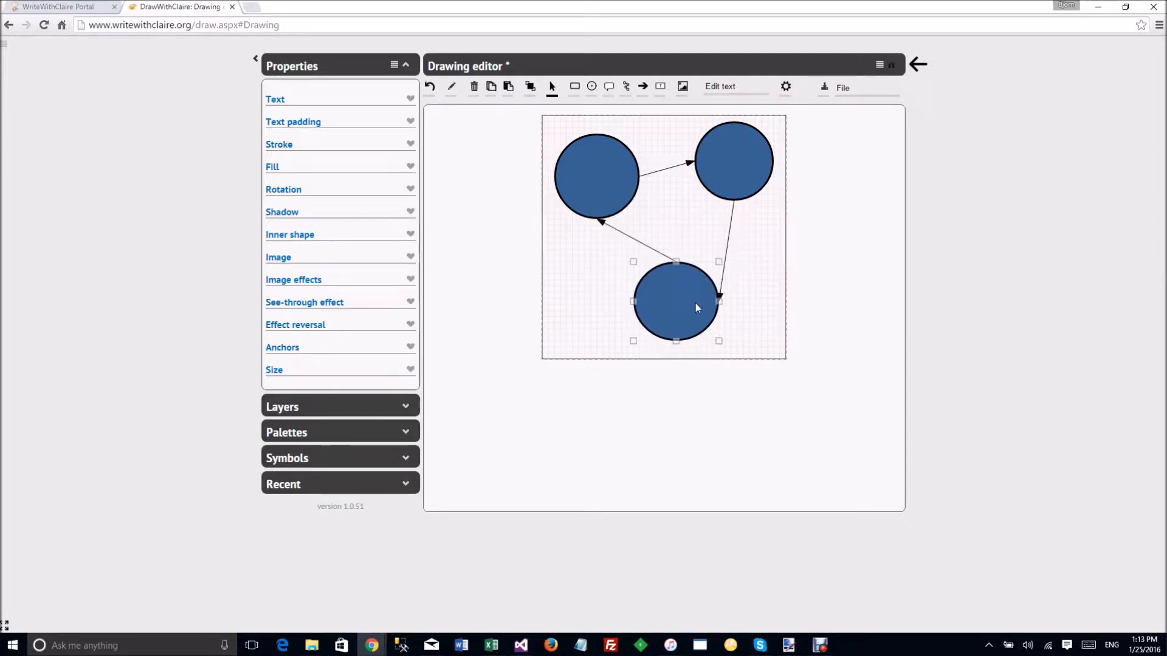
pyautogui.click(723, 293)
pyautogui.moveTo(720, 301)
pyautogui.mouseDown()
pyautogui.moveTo(679, 303)
pyautogui.moveTo(727, 305)
pyautogui.mouseUp()
pyautogui.moveTo(601, 189); pyautogui.dragTo(592, 191)
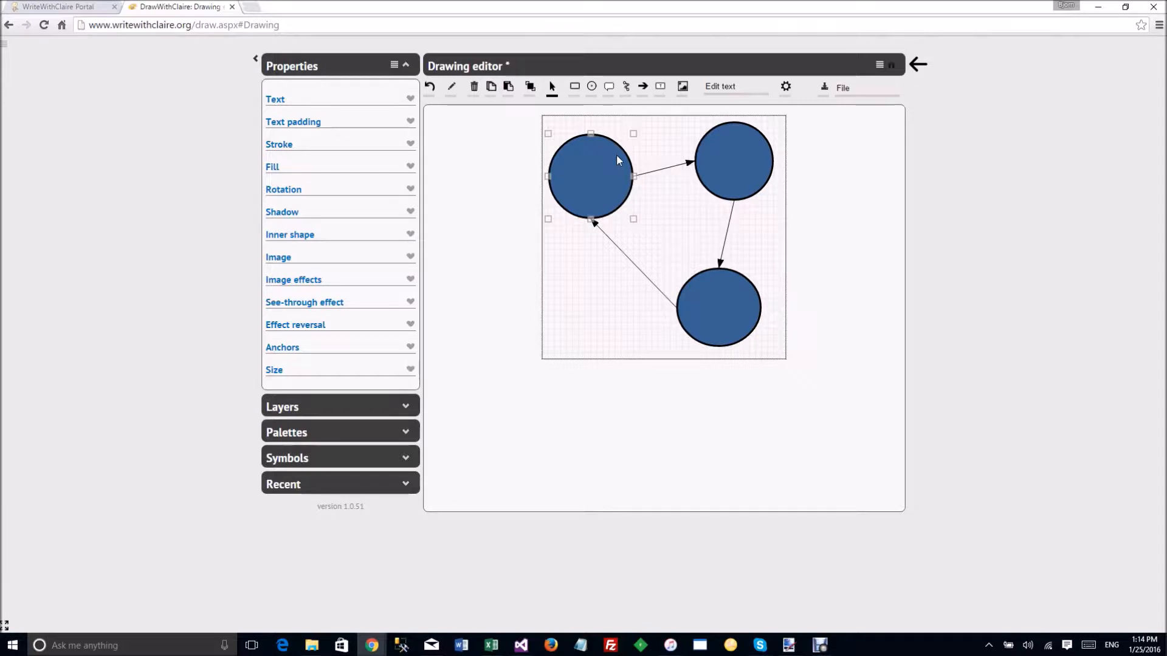
# Collapse the properties and label the circles A at the upper-left, B at the upper-right and C at the bottom.
pyautogui.click(289, 66)
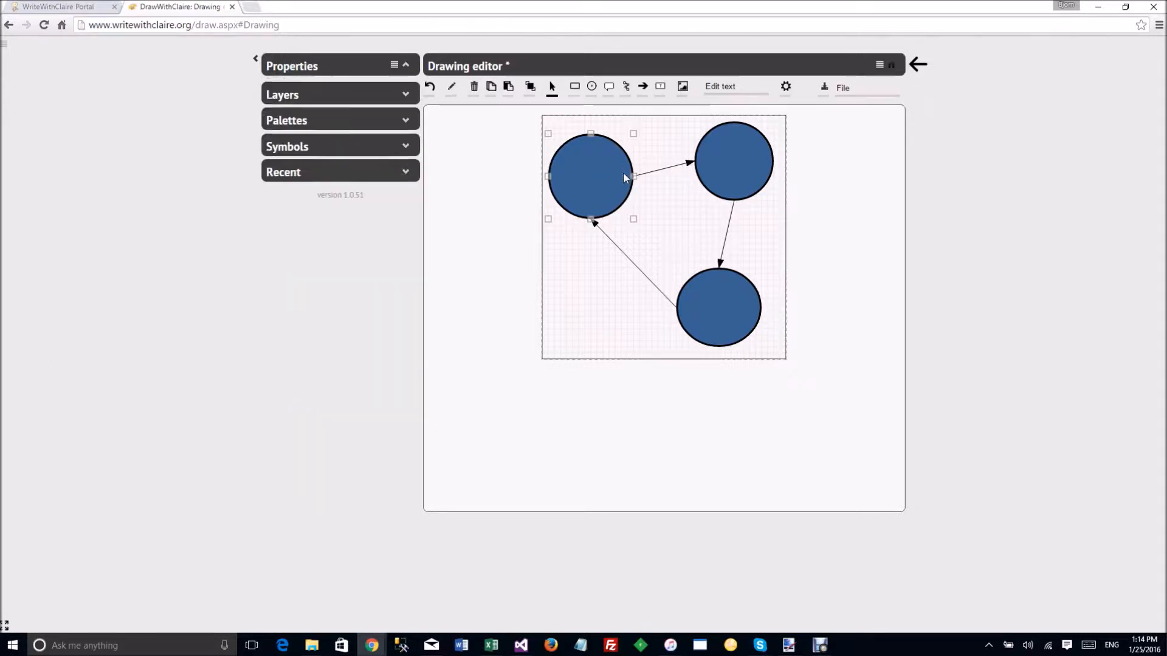
pyautogui.click(596, 174)
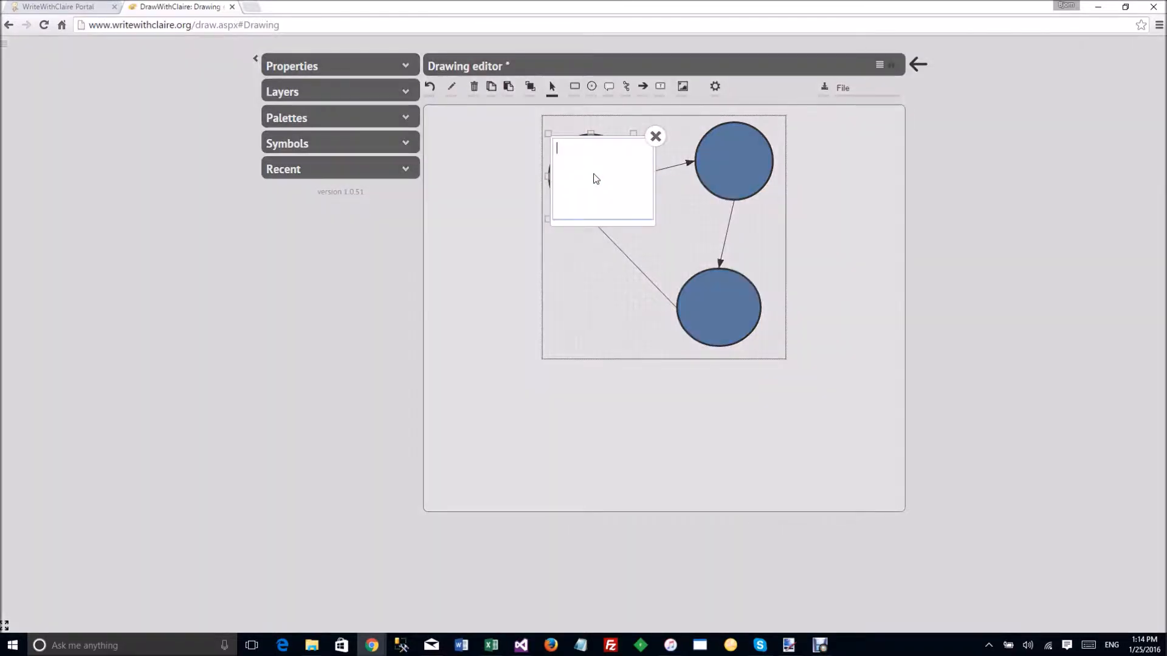
pyautogui.doubleClick(593, 173)
pyautogui.write('A')
pyautogui.click(655, 136)
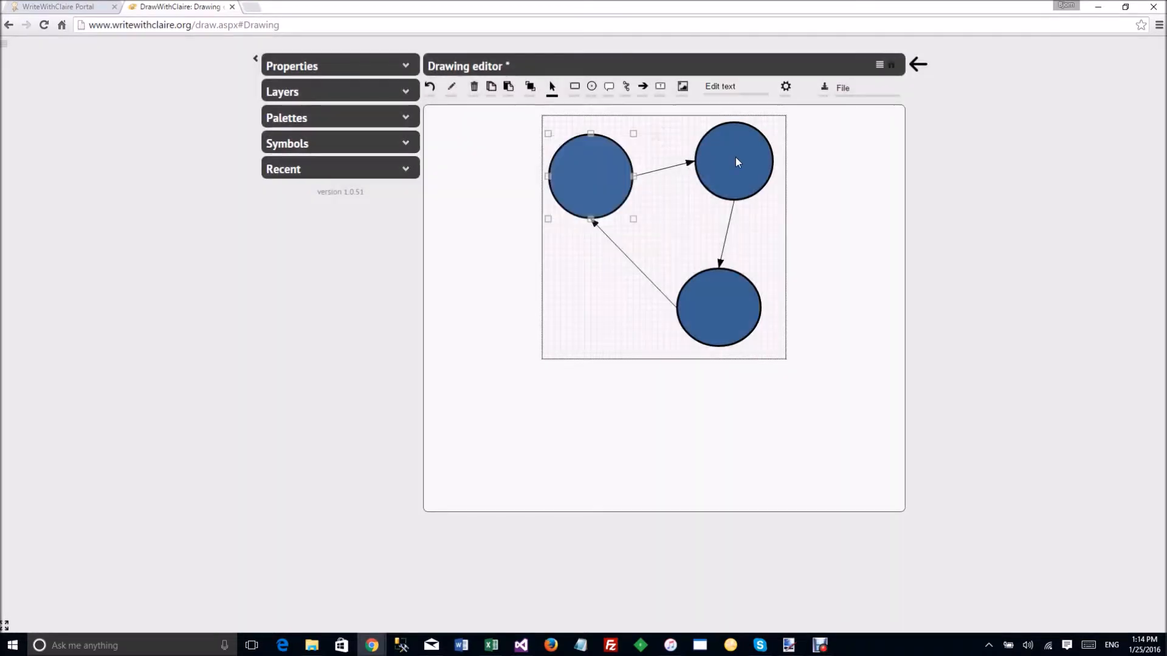
pyautogui.doubleClick(735, 158)
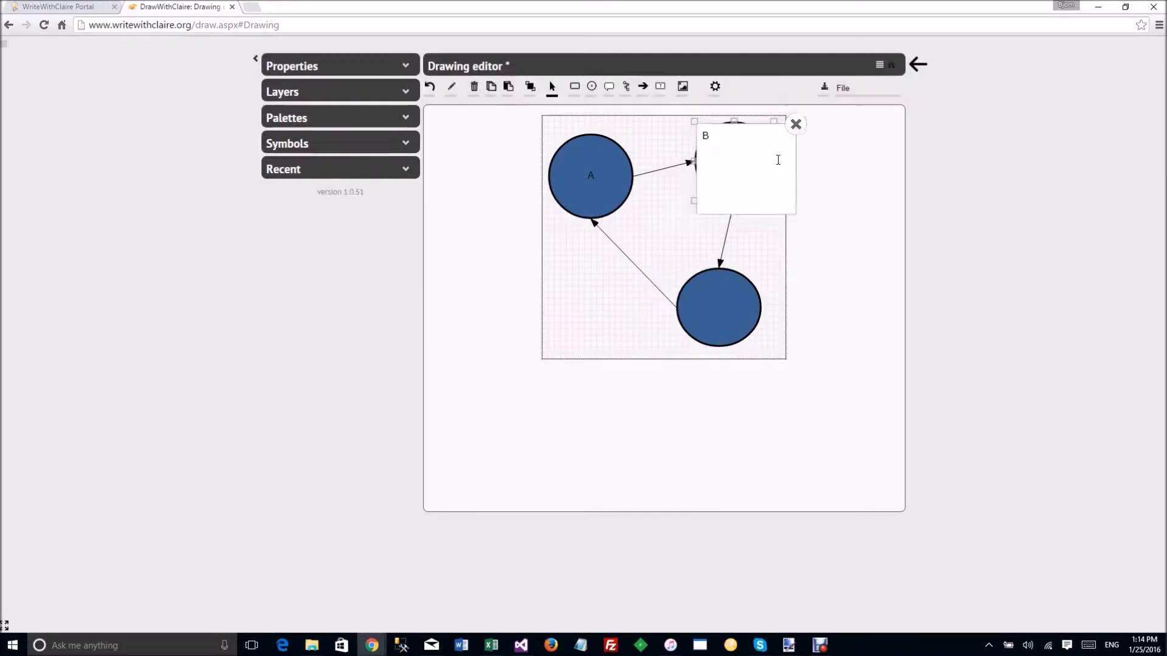
pyautogui.click(712, 305)
pyautogui.doubleClick(712, 305)
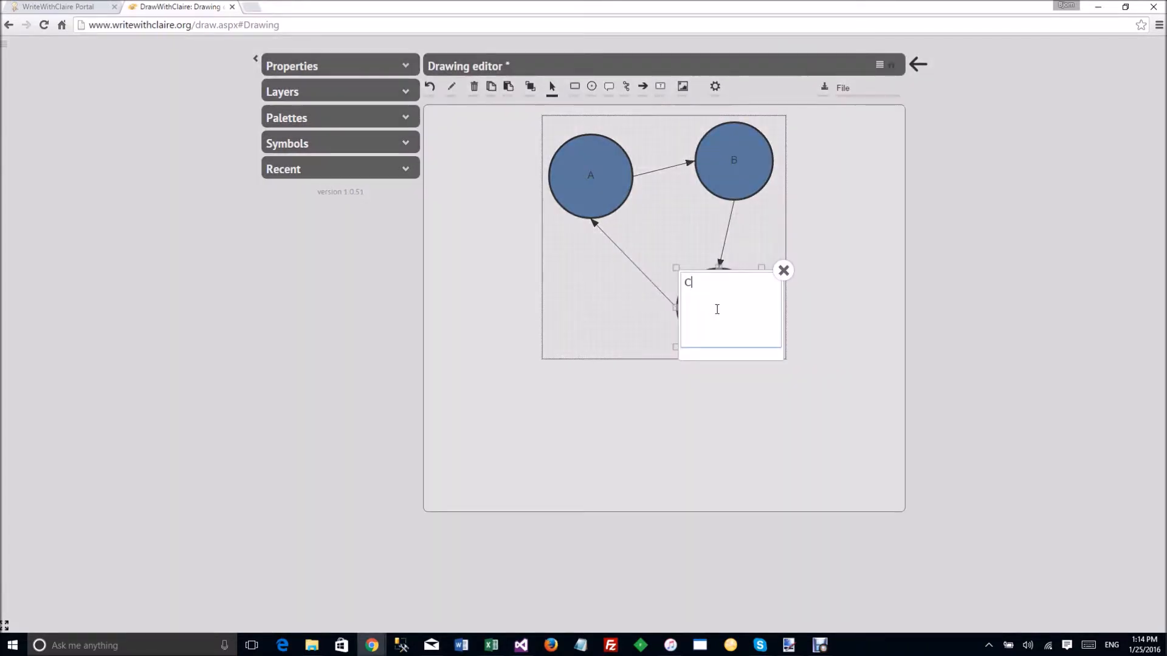
pyautogui.write('C')
pyautogui.click(785, 273)
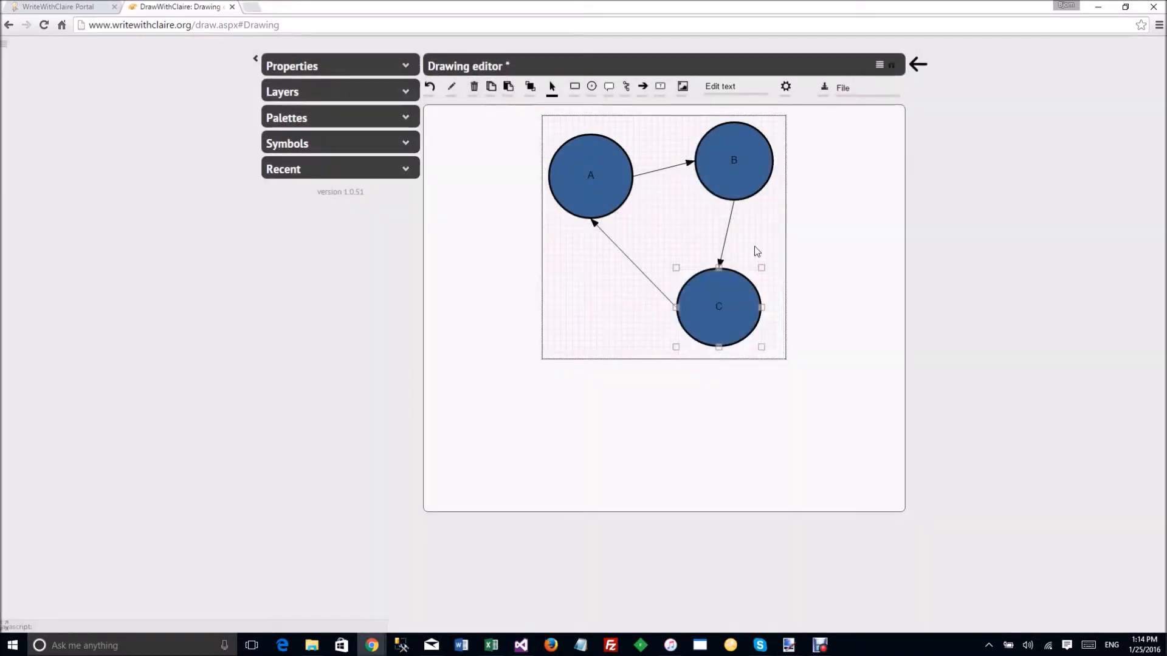
# Select all three labelled circles and set their text to size 36 and bold.
pyautogui.click(739, 175)
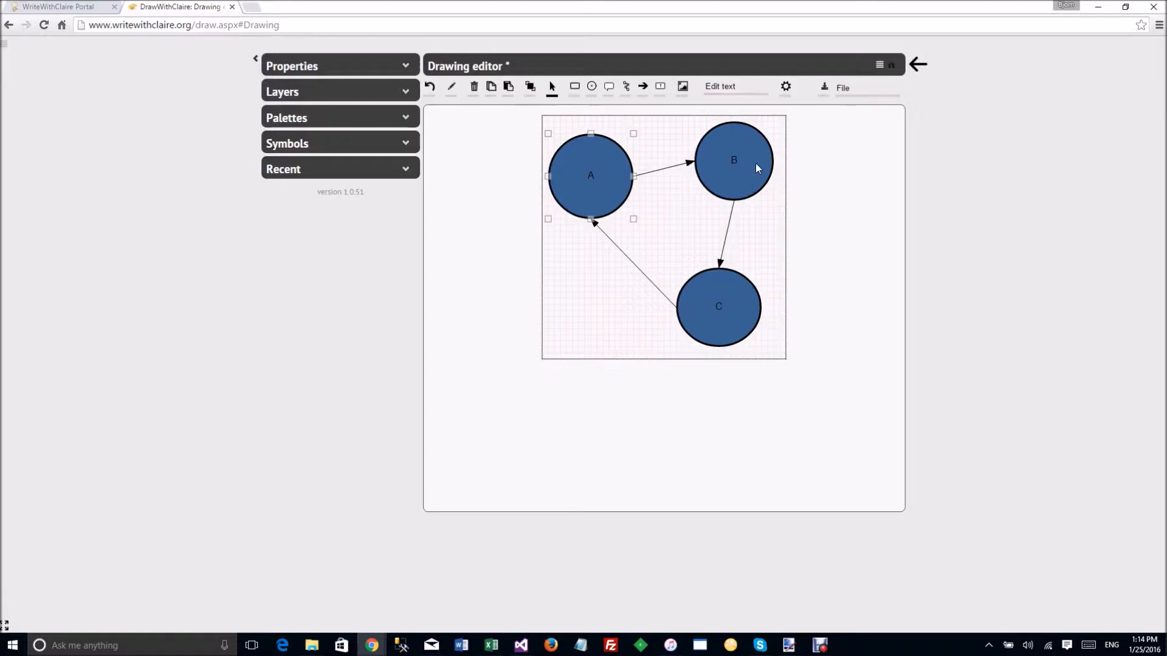
pyautogui.keyDown('ctrl'); pyautogui.click(739, 305); pyautogui.keyUp('ctrl')
pyautogui.keyDown('ctrl'); pyautogui.click(603, 196); pyautogui.keyUp('ctrl')
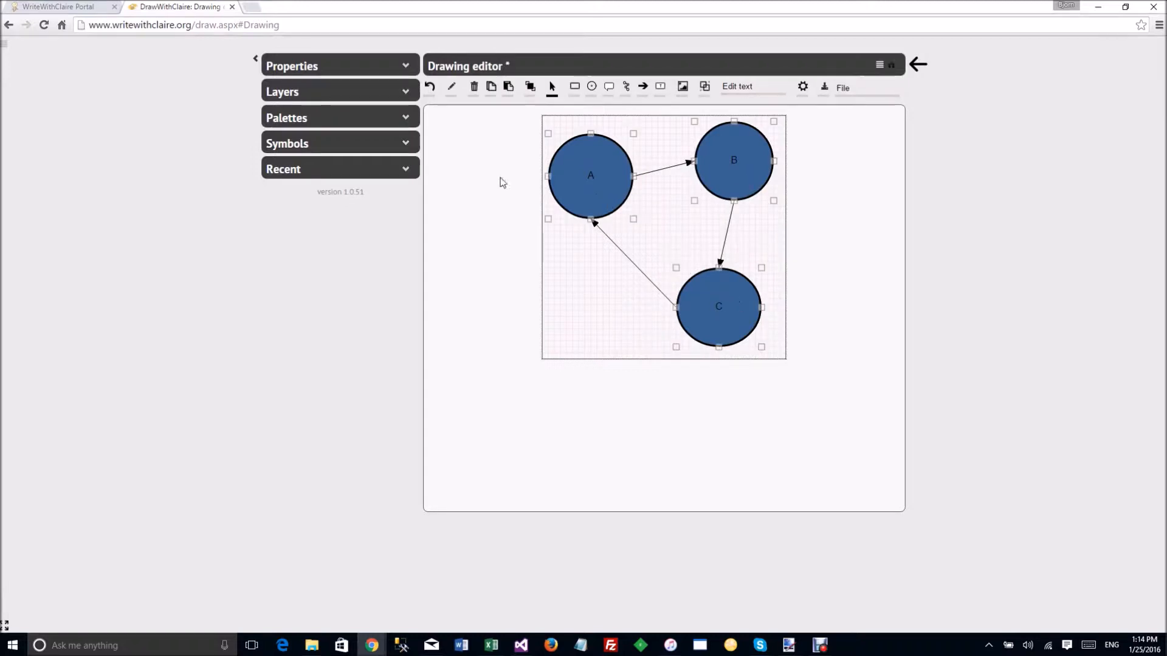
pyautogui.click(303, 67)
pyautogui.click(277, 100)
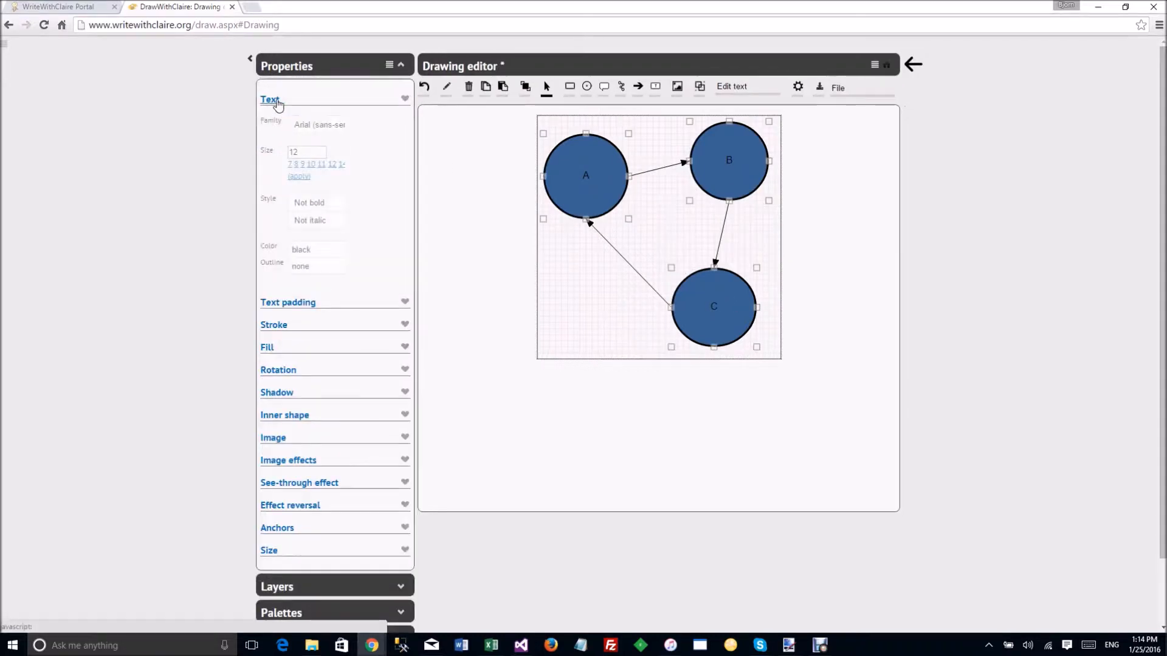
pyautogui.click(395, 164)
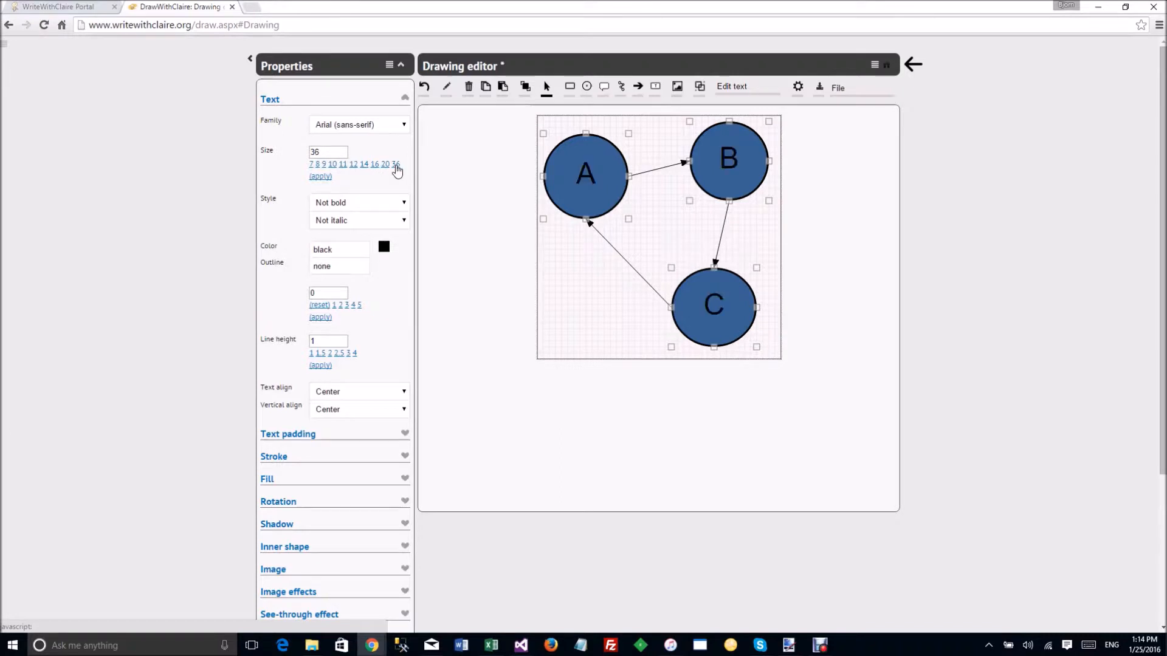
pyautogui.click(377, 202)
pyautogui.click(346, 216)
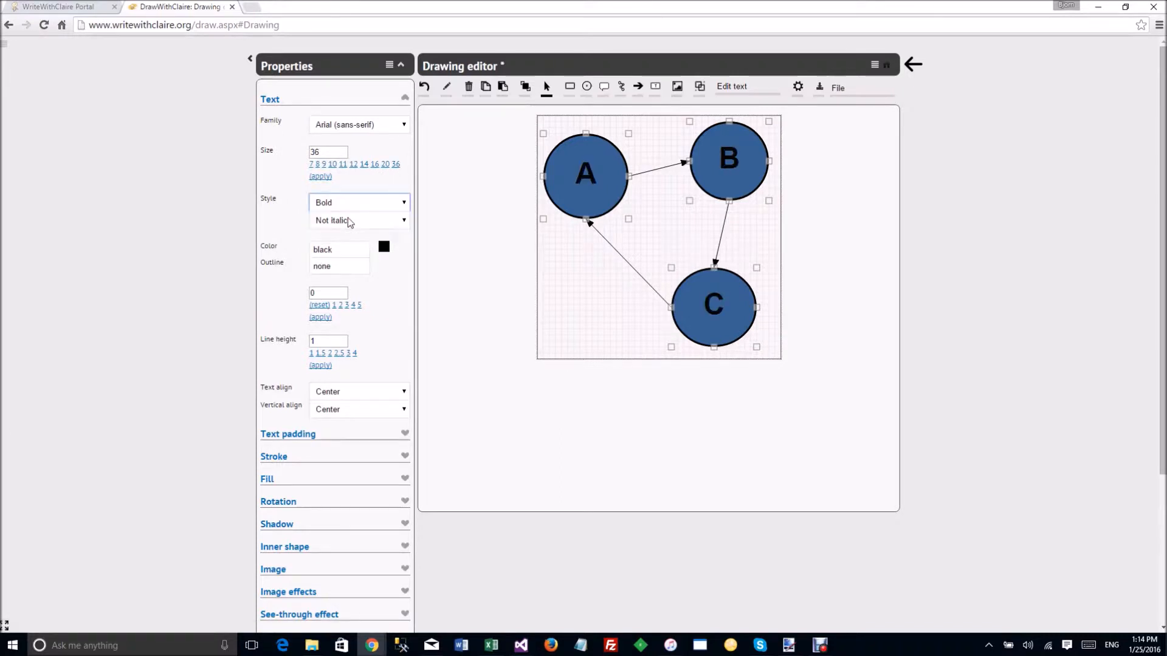
# Set the text colour of the three circles to the light green #d7e3bc and collapse the properties.
pyautogui.click(385, 247)
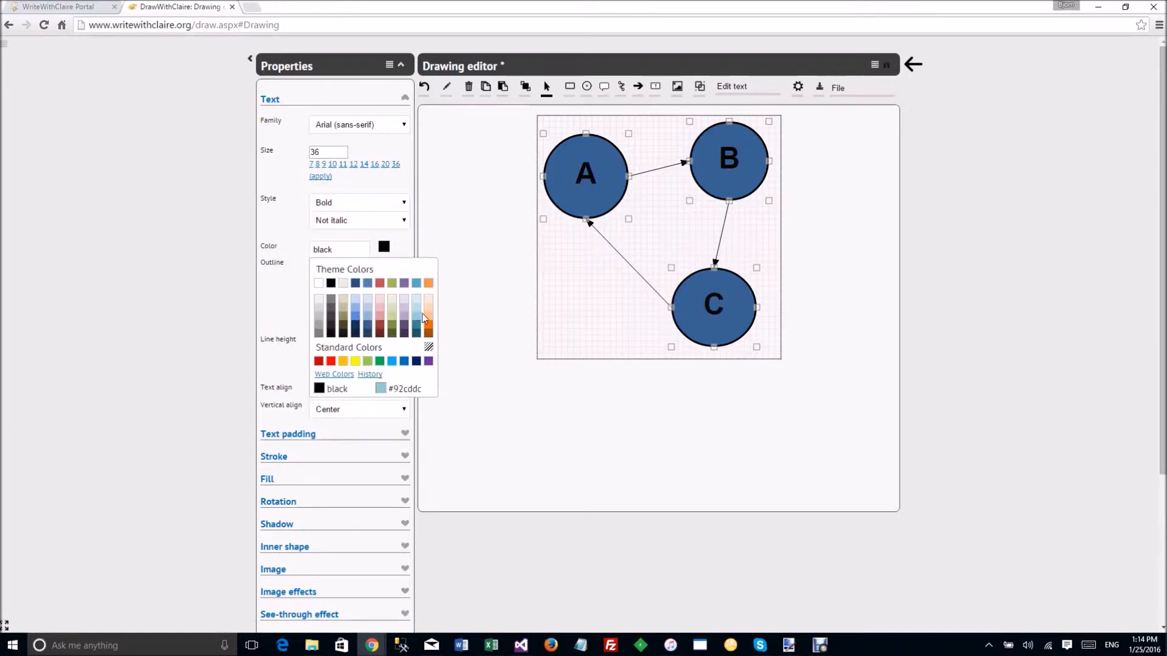
pyautogui.click(392, 304)
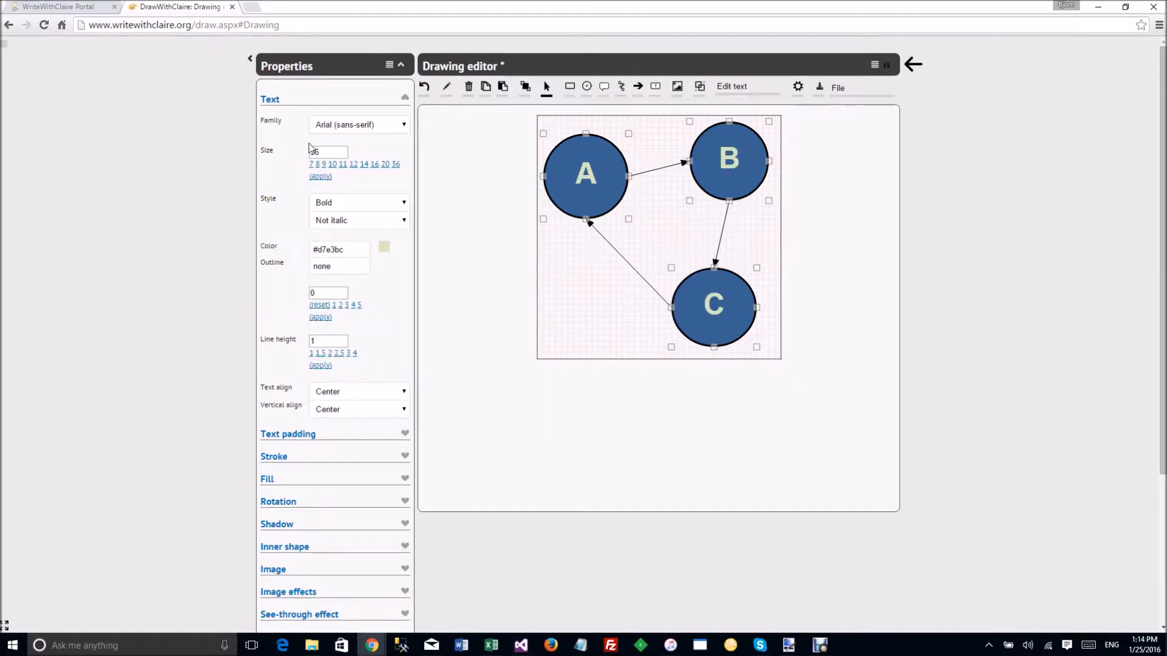
pyautogui.click(291, 74)
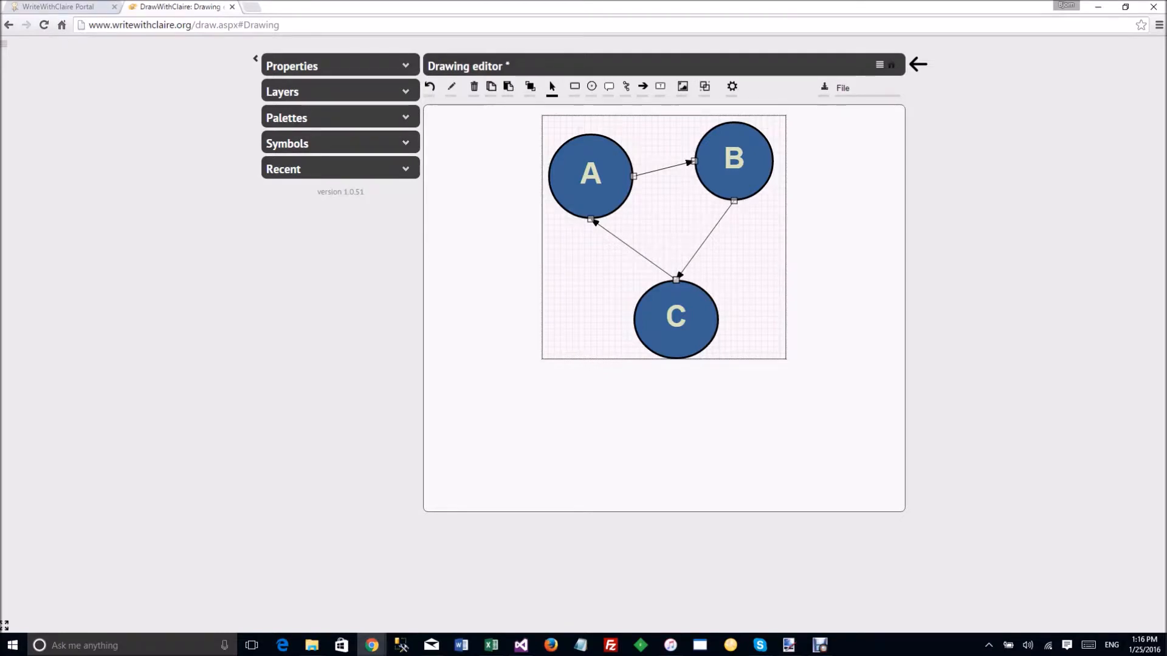
# Change the three selected connectors to the Curve type with a curveness of 15.
pyautogui.click(307, 65)
pyautogui.click(378, 128)
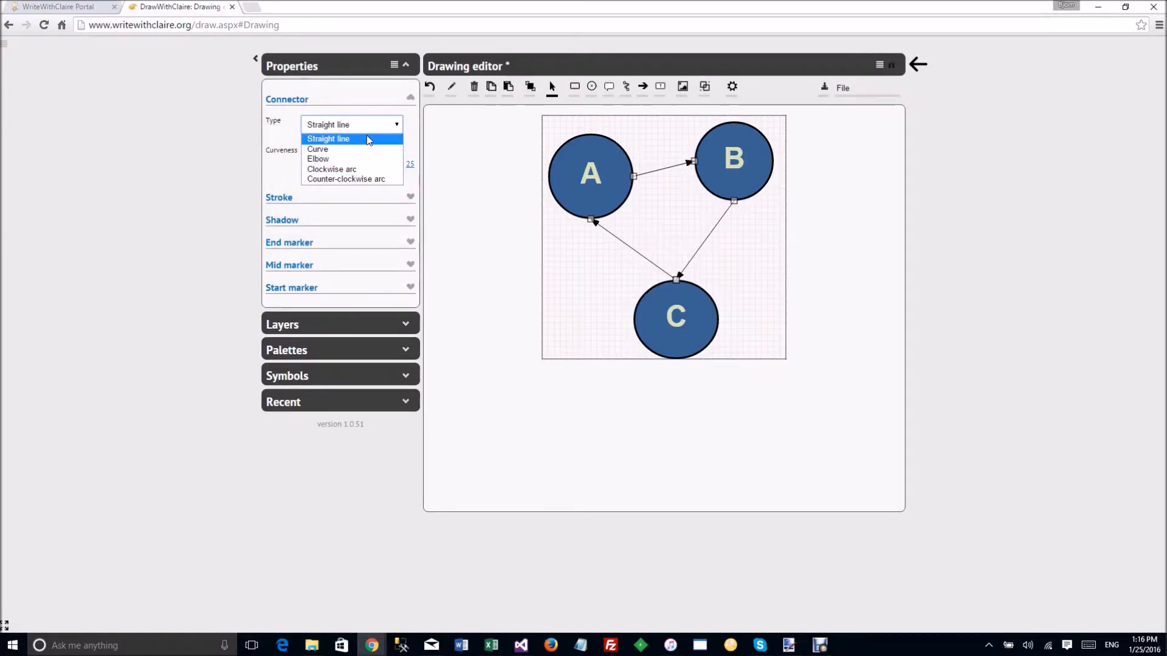
pyautogui.click(338, 149)
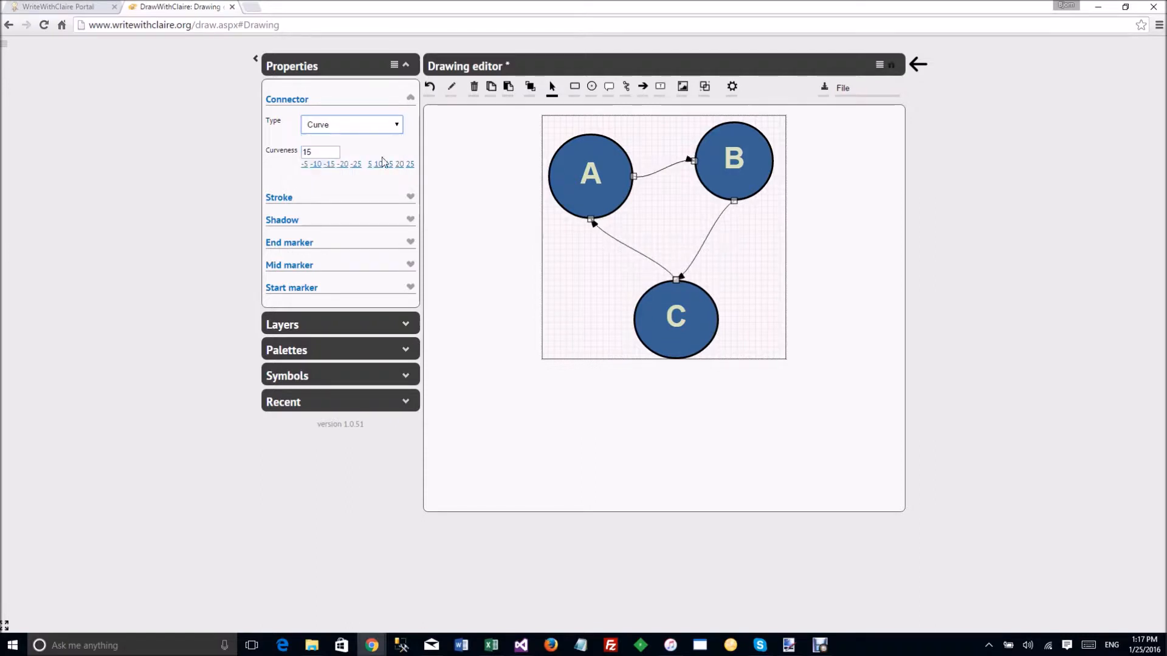
pyautogui.click(344, 167)
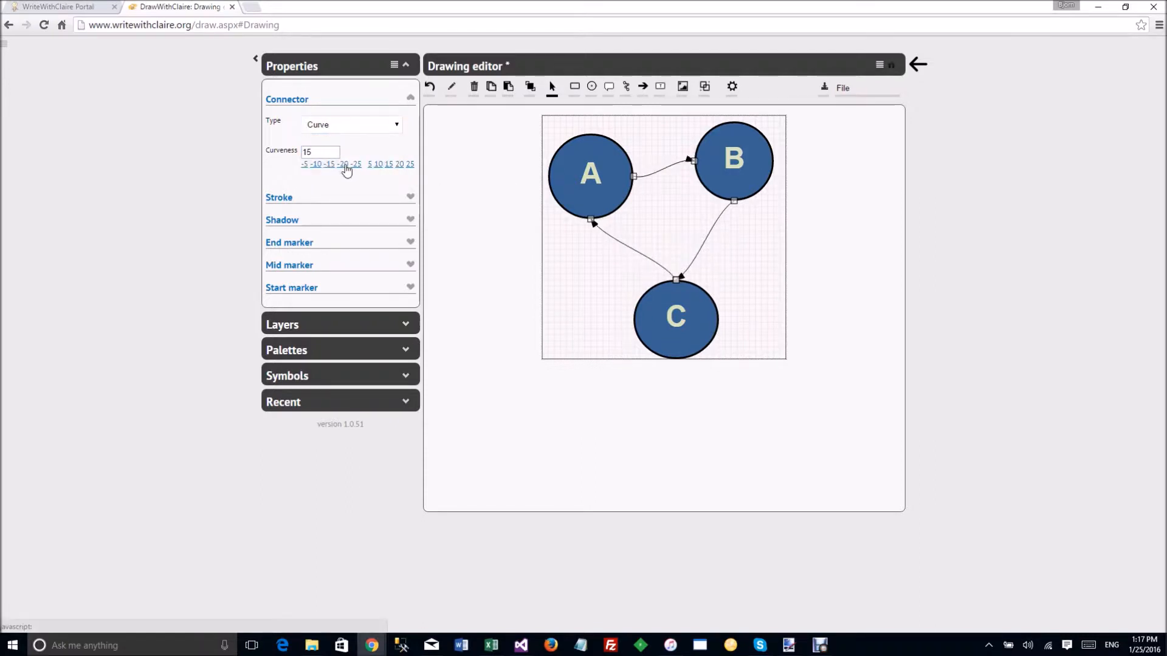
pyautogui.click(390, 166)
# Try the Elbow, Clockwise arc and Counter-clockwise arc types on the selected connectors and return them to Curve.
pyautogui.click(329, 127)
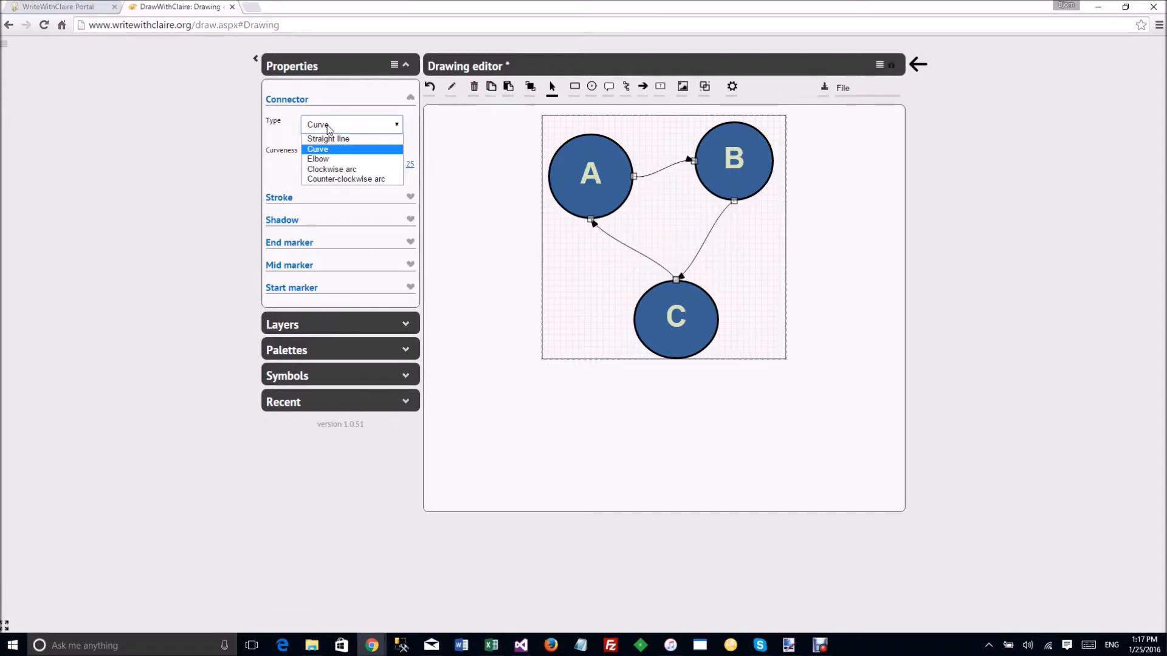
pyautogui.click(343, 160)
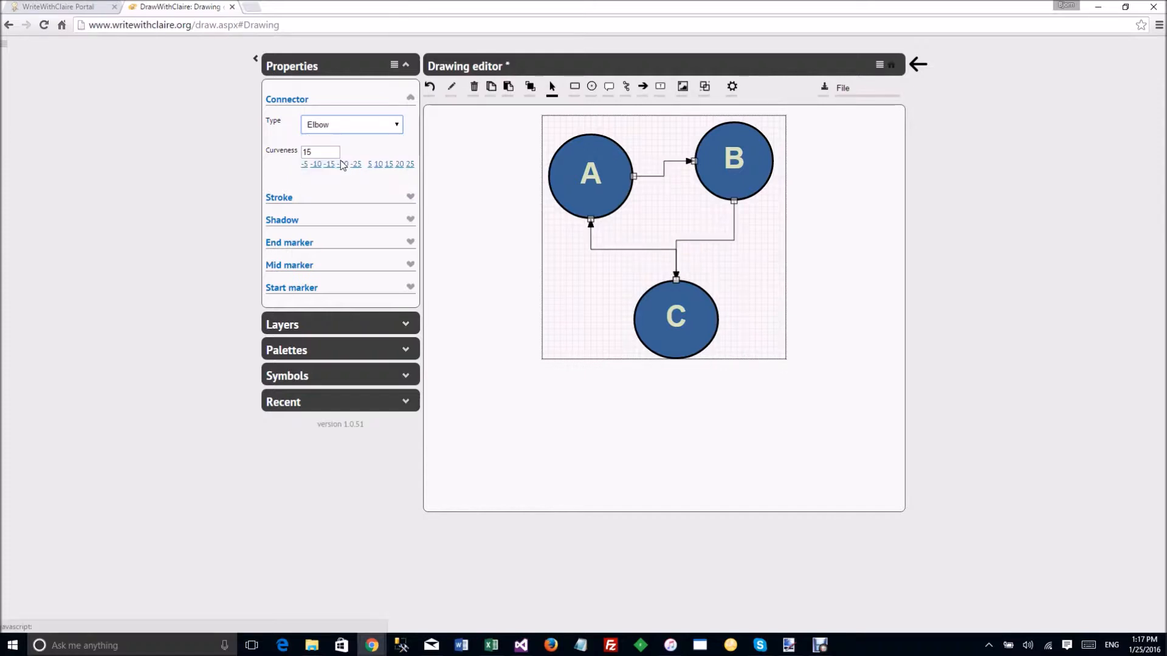
pyautogui.click(343, 123)
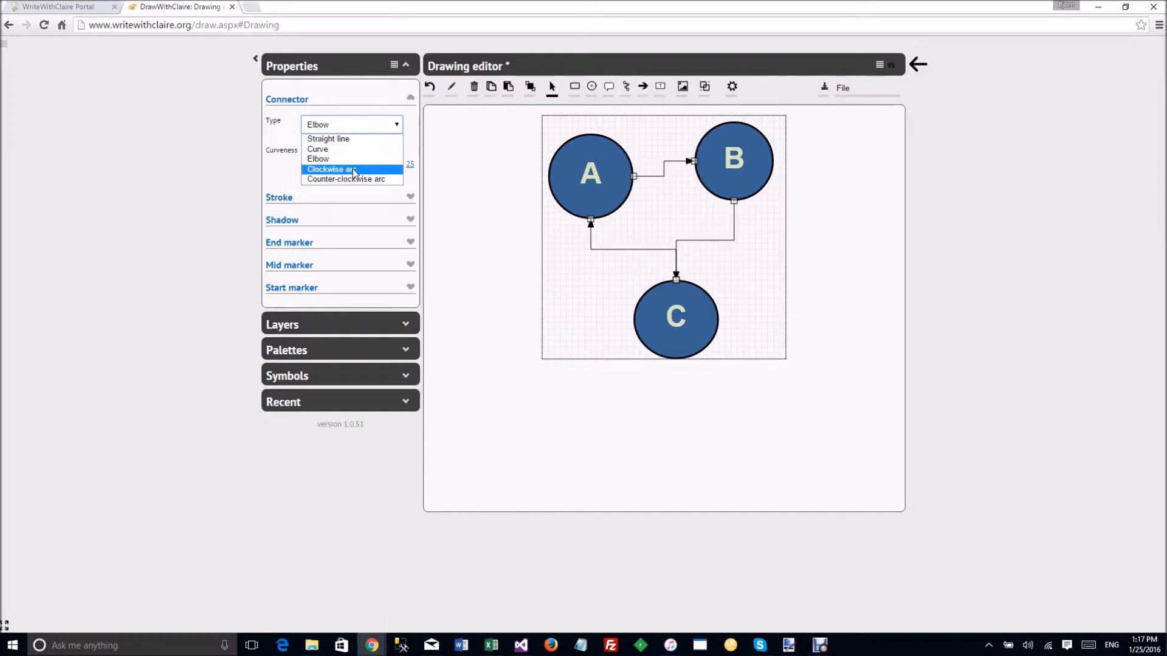
pyautogui.click(354, 170)
pyautogui.click(358, 129)
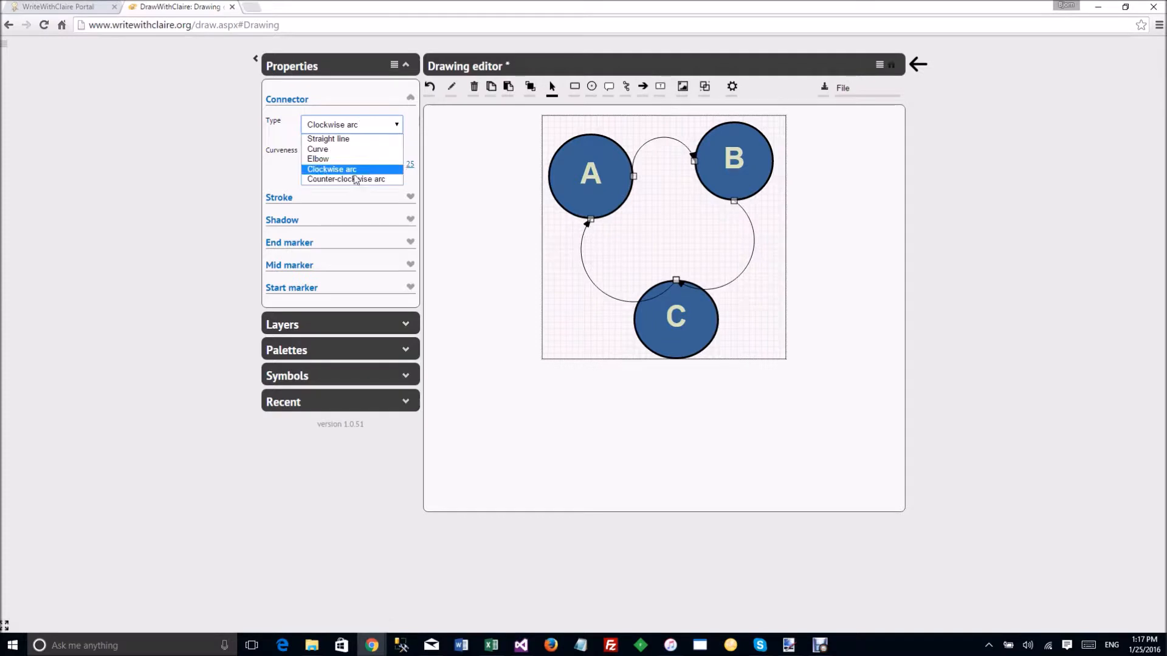
pyautogui.click(355, 180)
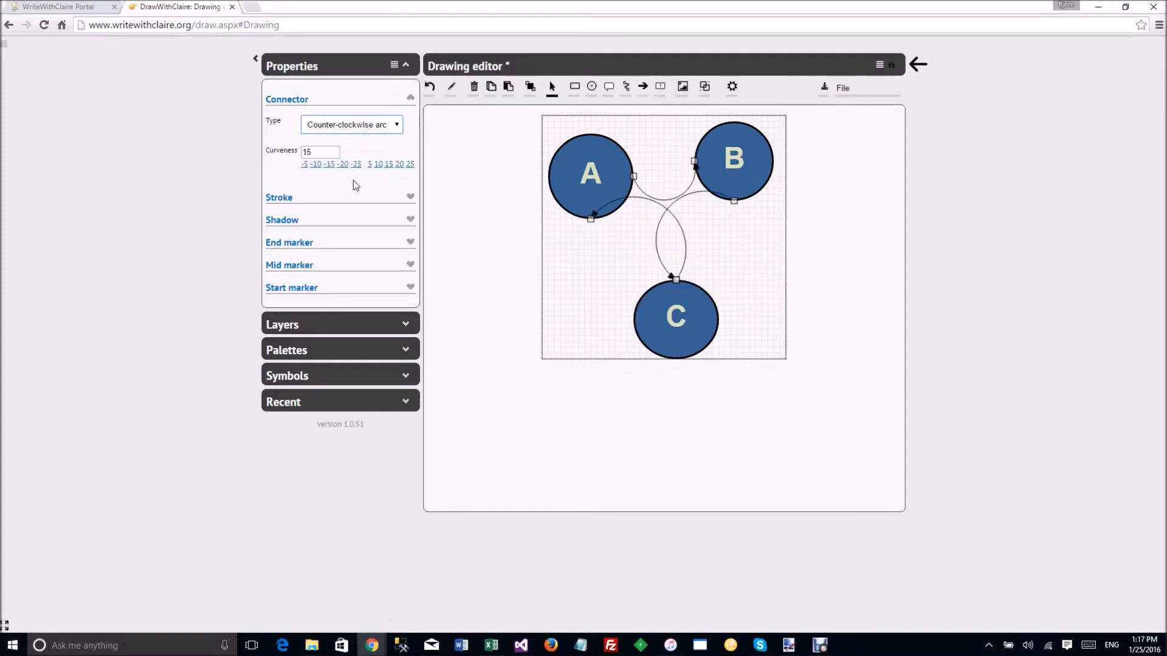
pyautogui.click(351, 127)
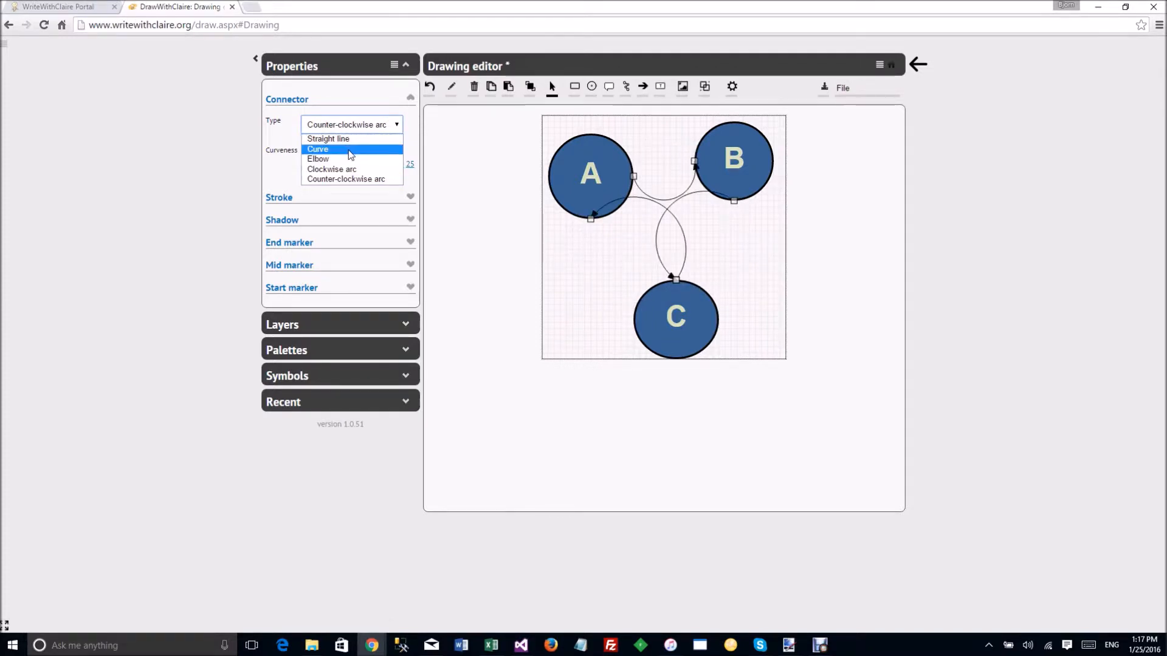
pyautogui.click(346, 150)
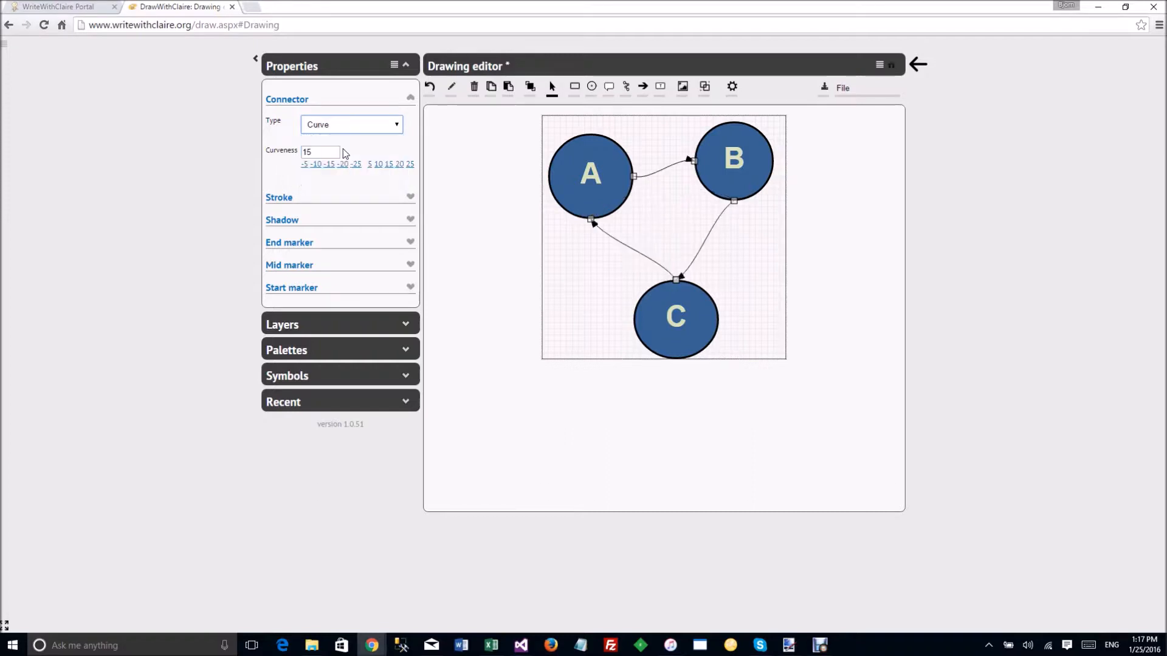
pyautogui.click(311, 72)
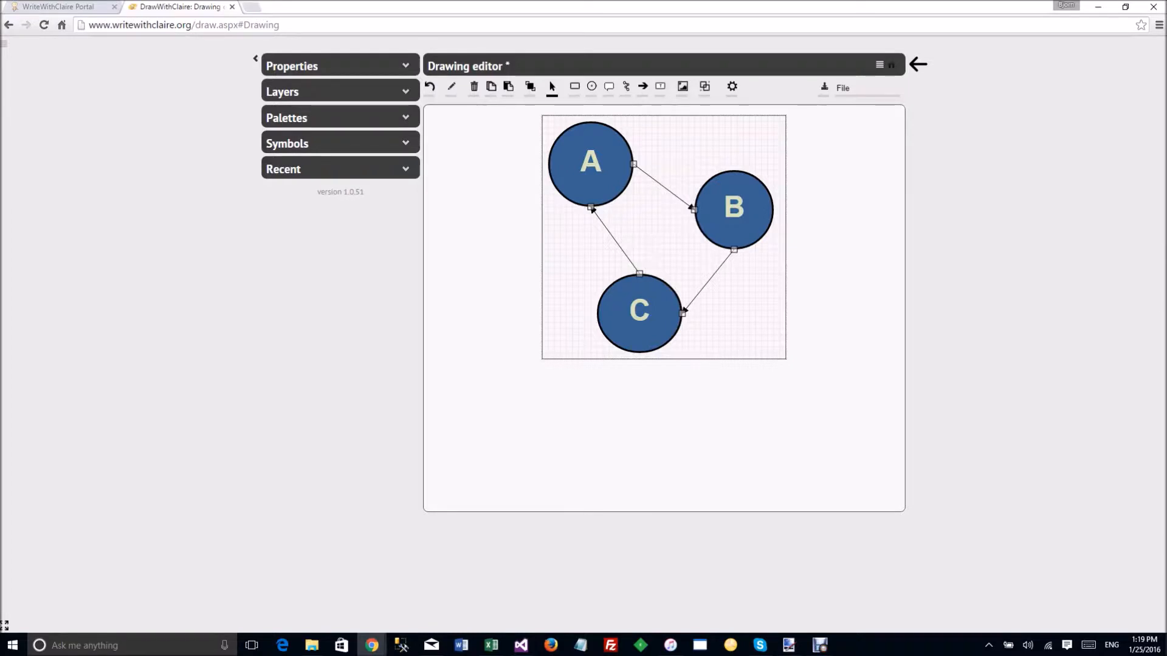
# Set the end markers of the three selected connectors to size 20 with the light blue fill #95b3d7.
pyautogui.click(298, 67)
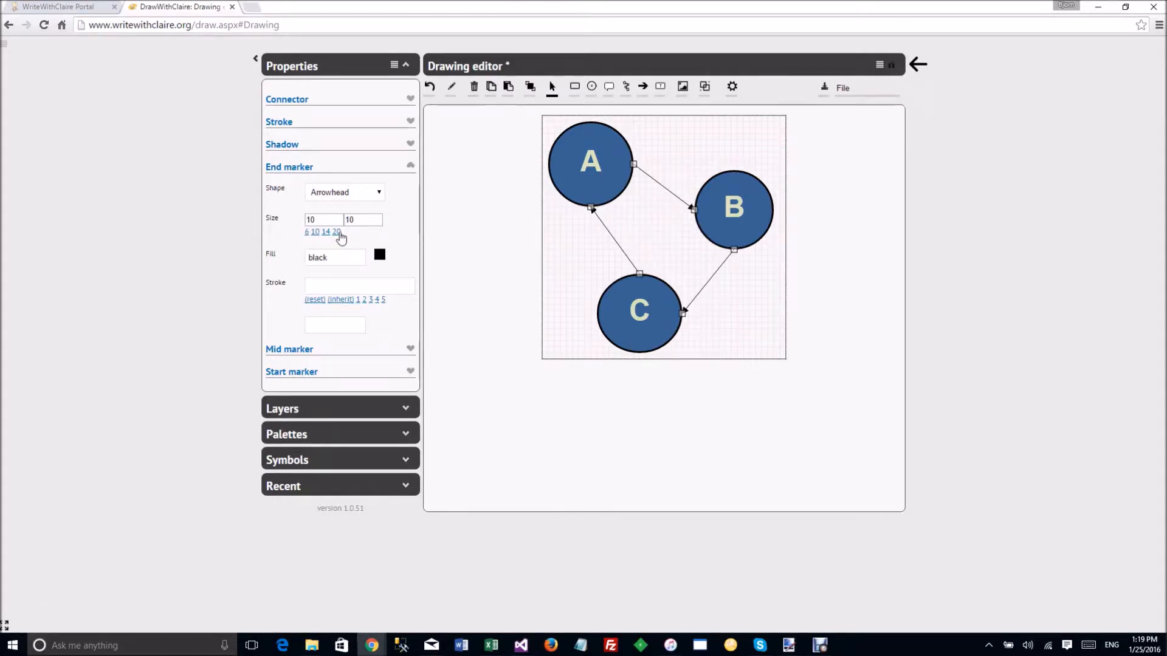
pyautogui.click(336, 232)
pyautogui.click(306, 232)
pyautogui.click(336, 233)
pyautogui.click(380, 255)
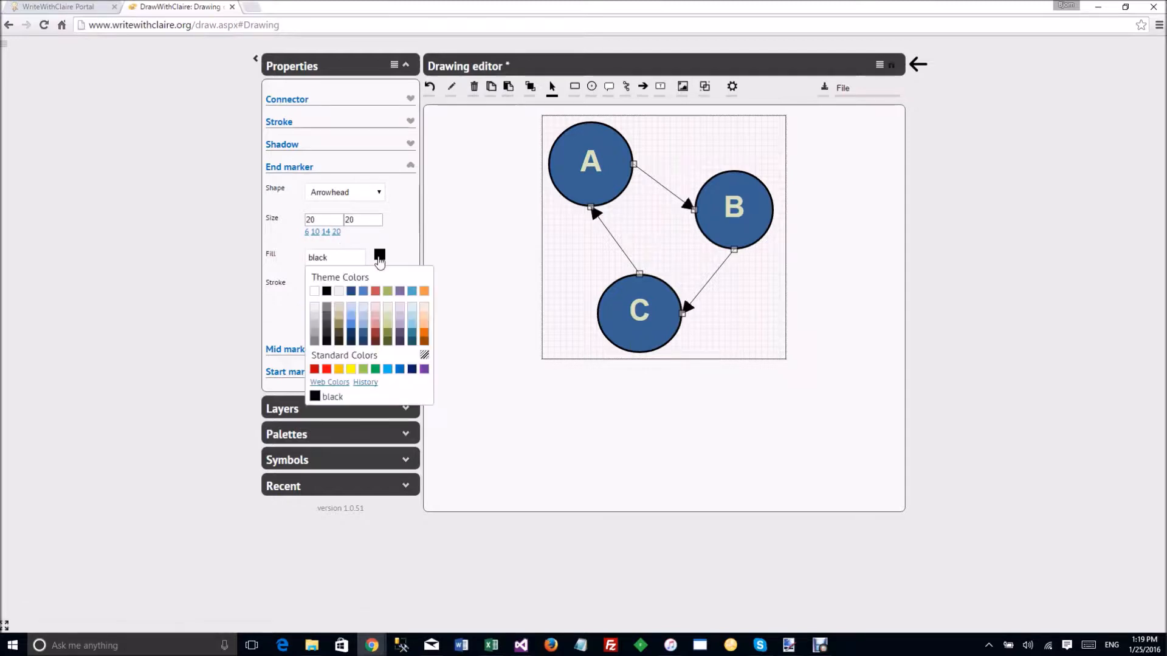
pyautogui.click(362, 323)
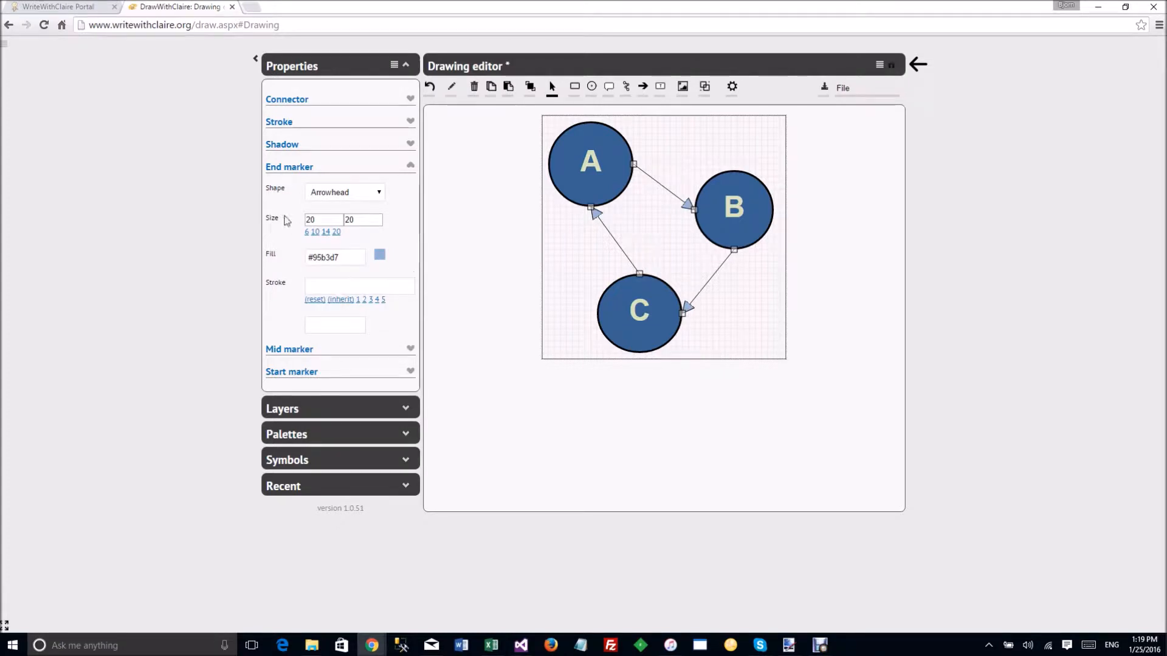
# Try the None shape for the connectors' end markers and settle on Diamond.
pyautogui.click(363, 194)
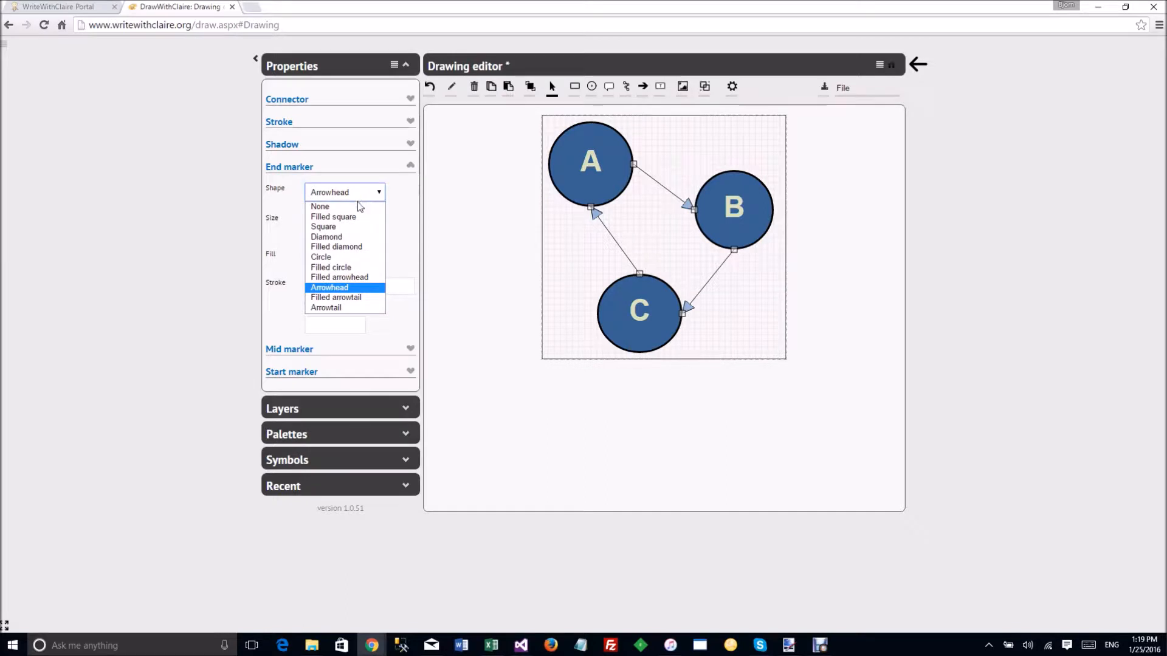
pyautogui.click(357, 205)
pyautogui.click(339, 193)
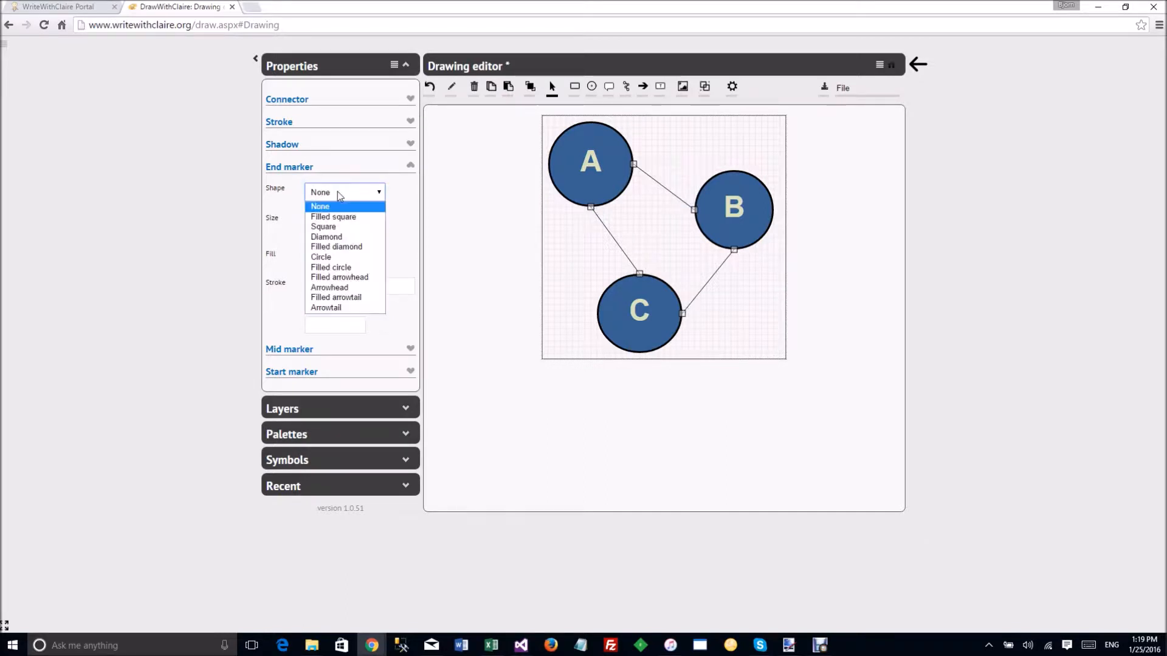
pyautogui.click(348, 239)
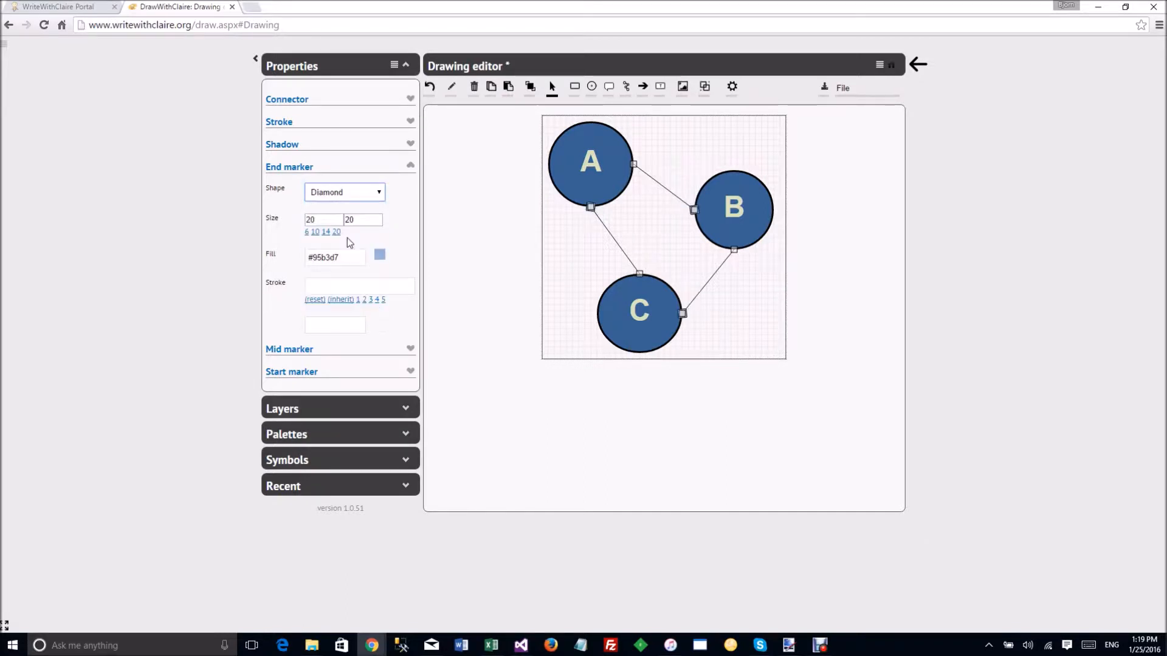
# Inspect the end markers with the connectors deselected, reselect all three connectors, review the shape options and collapse the end marker settings.
pyautogui.click(764, 269)
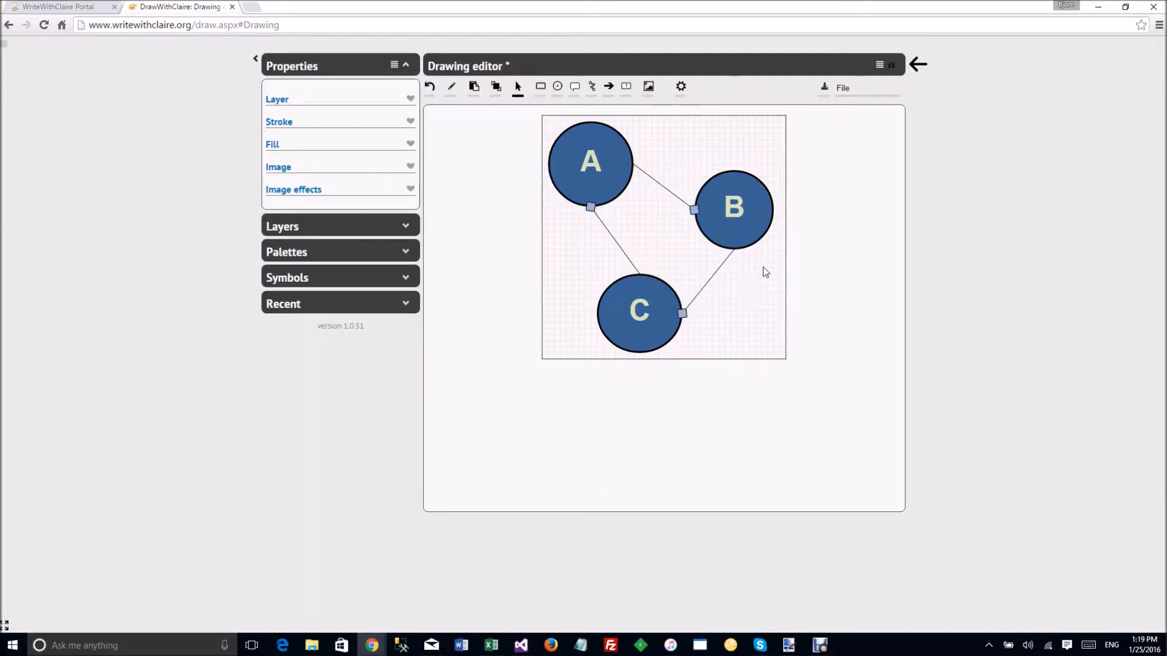
pyautogui.click(671, 193)
pyautogui.keyDown('shift'); pyautogui.click(609, 236); pyautogui.keyUp('shift')
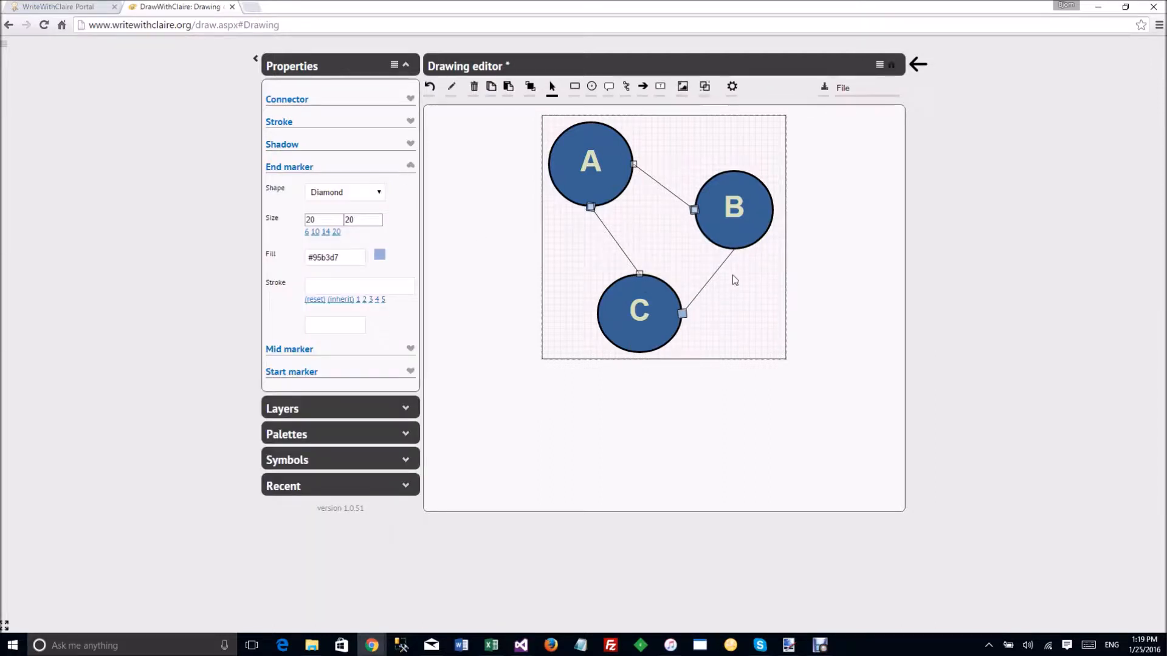
pyautogui.click(333, 194)
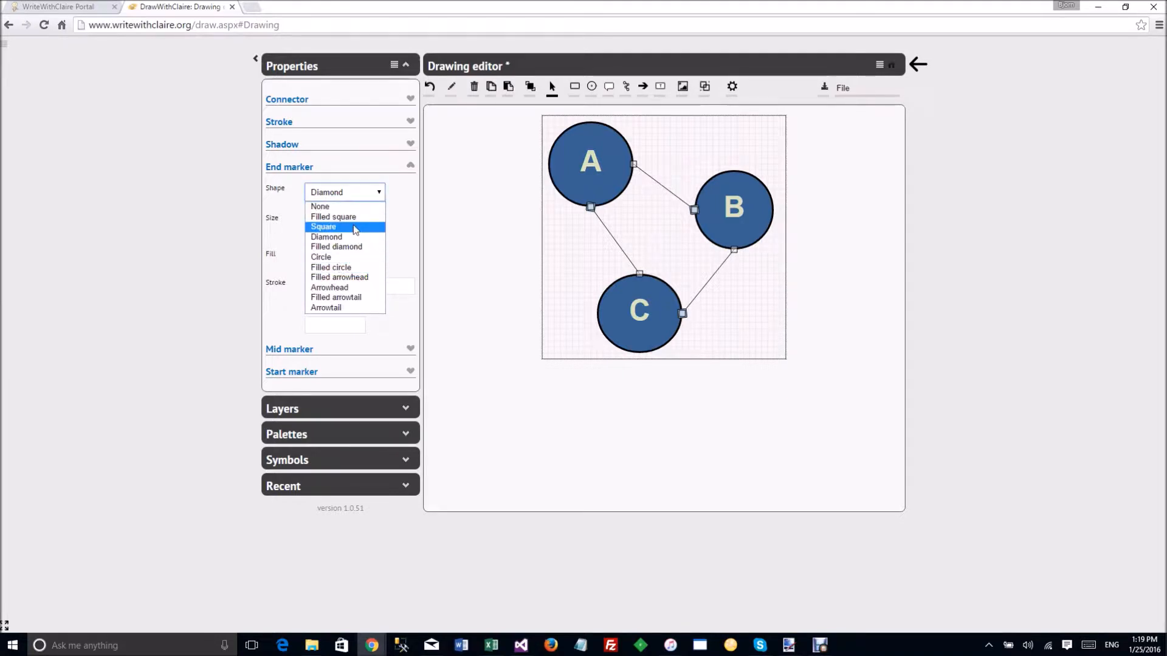
pyautogui.click(408, 219)
pyautogui.click(290, 173)
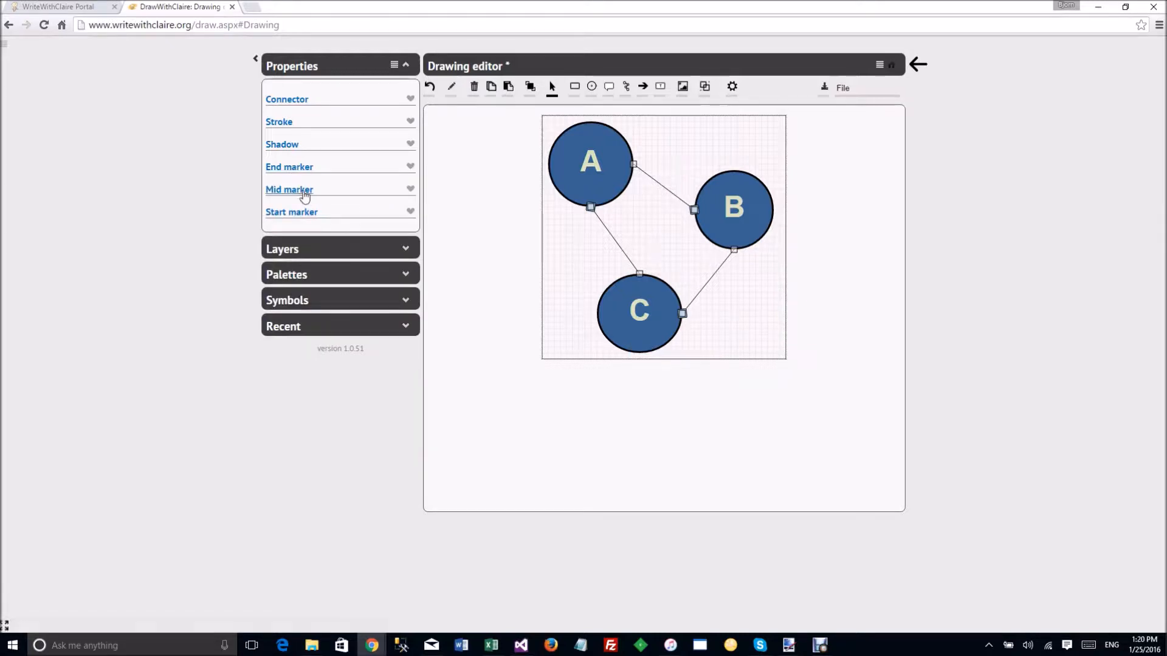
# Set the selected connectors' mid markers to Diamond, move circle B slightly upward and reselect the connectors.
pyautogui.click(302, 194)
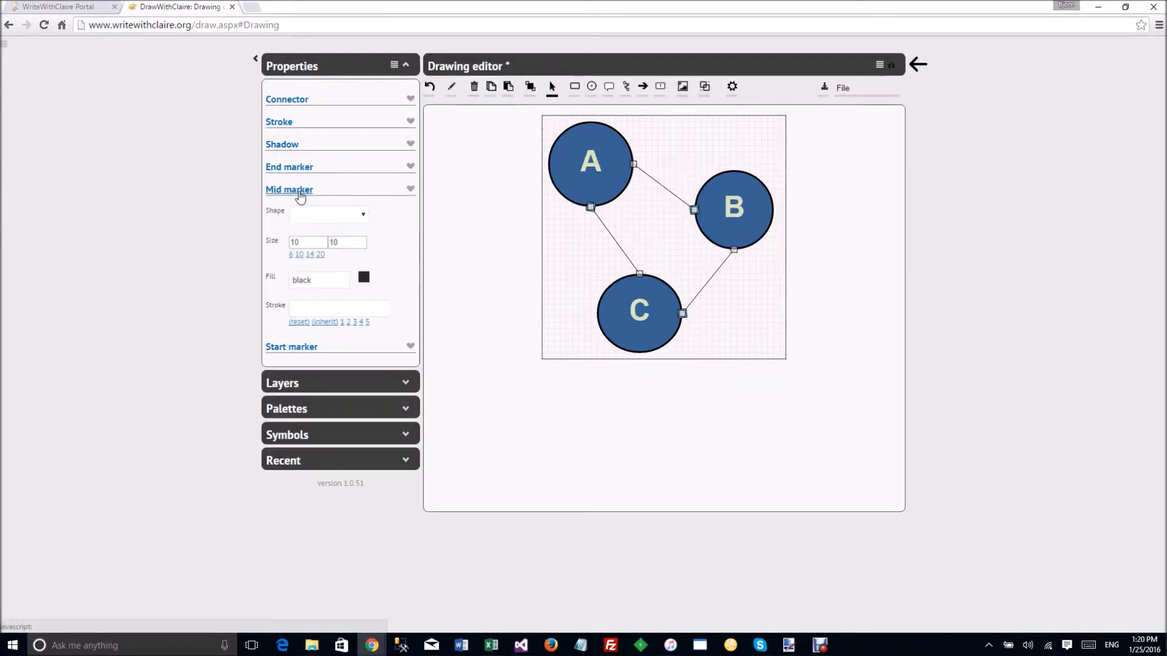
pyautogui.click(334, 216)
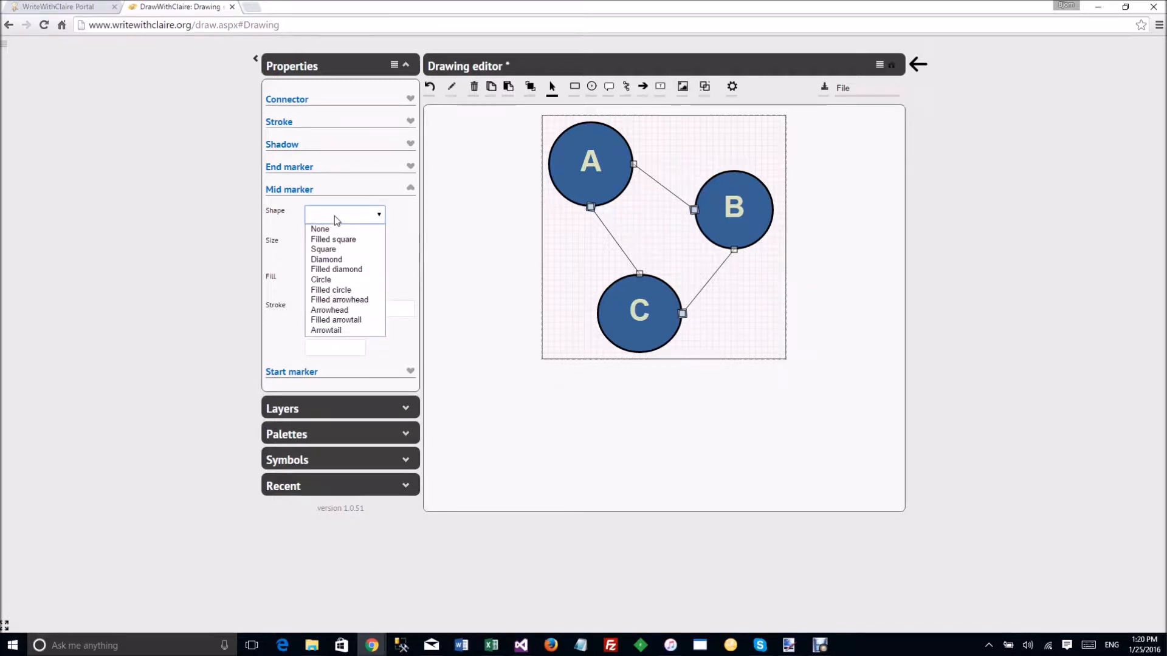
pyautogui.click(348, 260)
pyautogui.moveTo(723, 237); pyautogui.dragTo(742, 181)
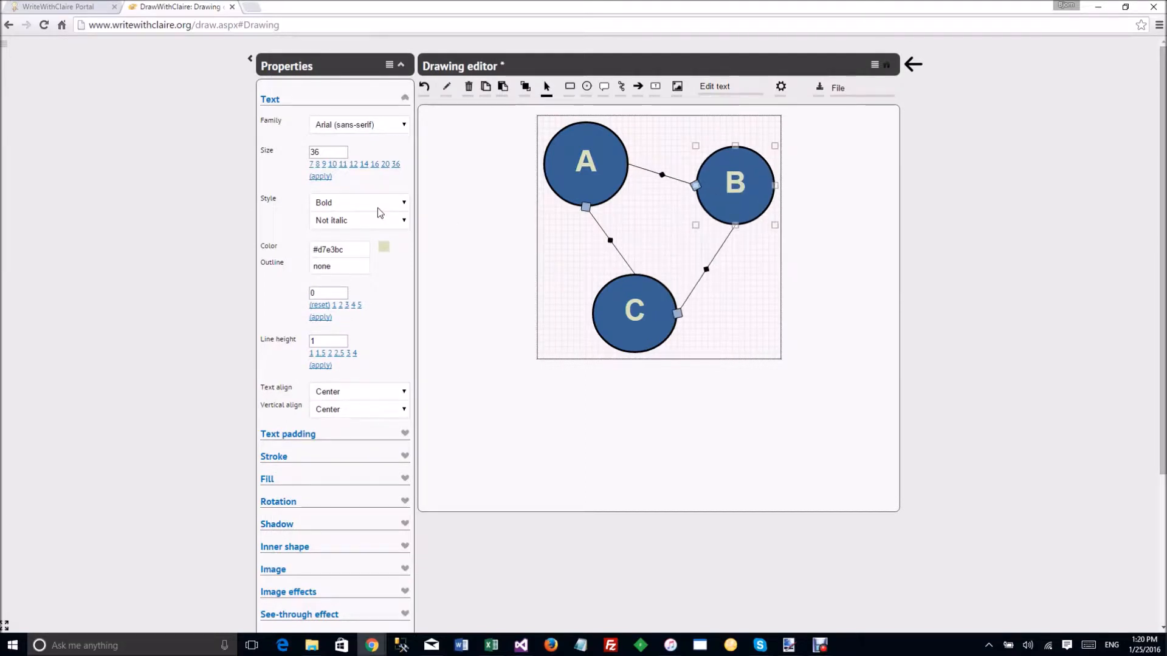
pyautogui.click(676, 179)
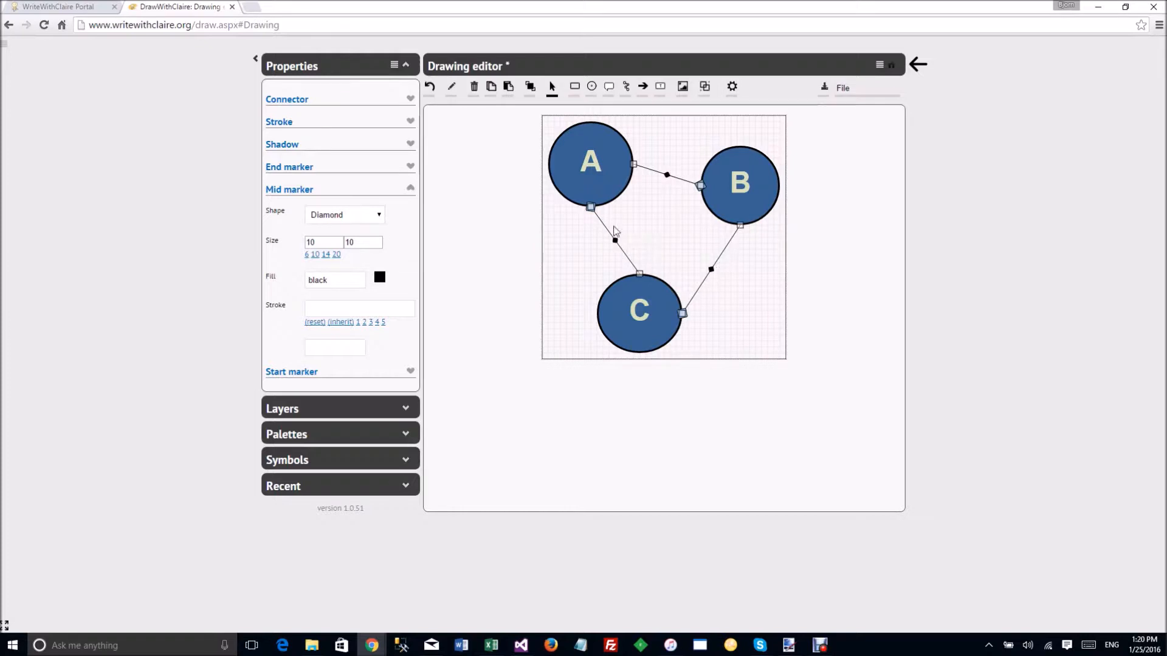
# Set the start marker shape of the three connectors to Arrowtail and deselect them.
pyautogui.click(304, 190)
pyautogui.click(304, 213)
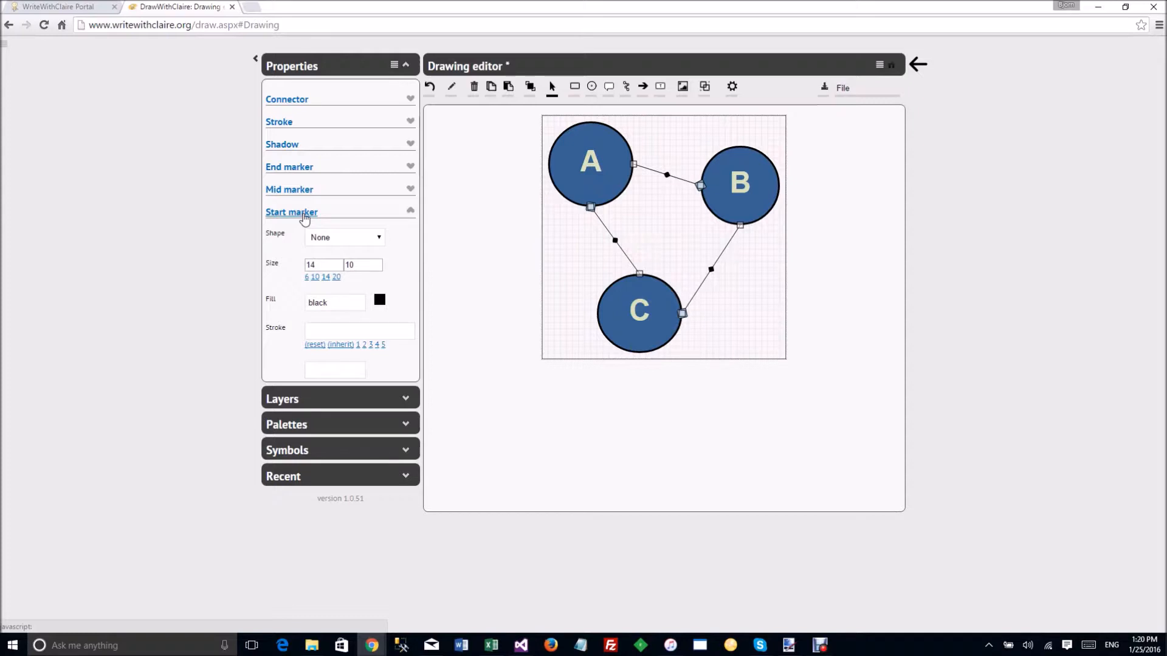
pyautogui.click(337, 240)
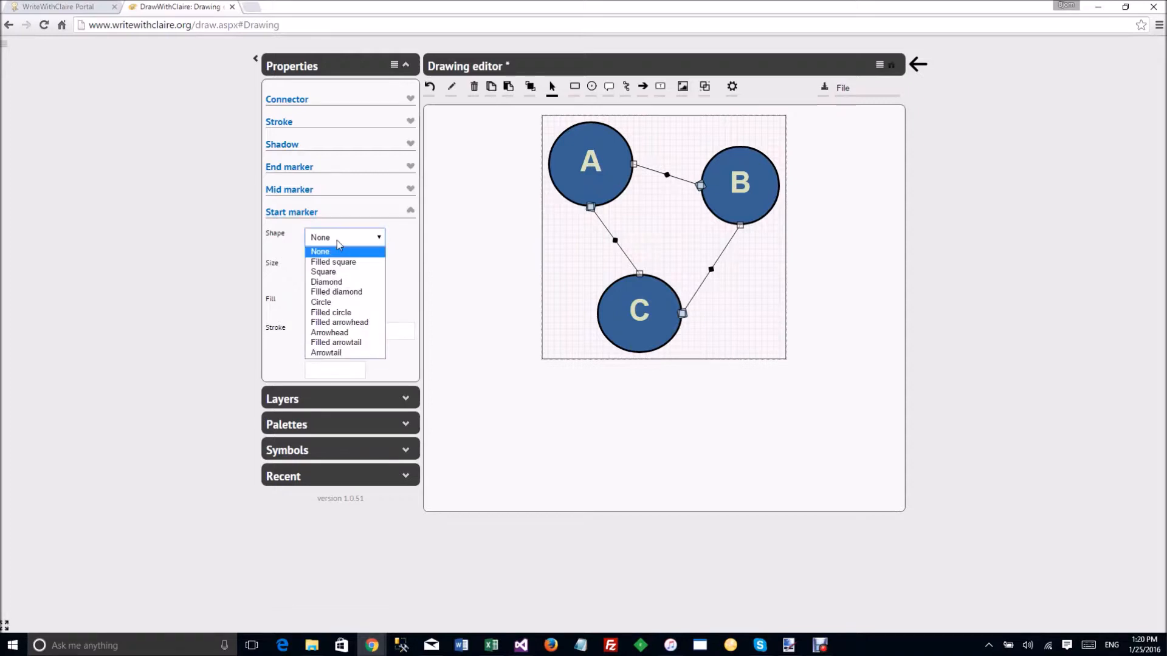
pyautogui.click(356, 355)
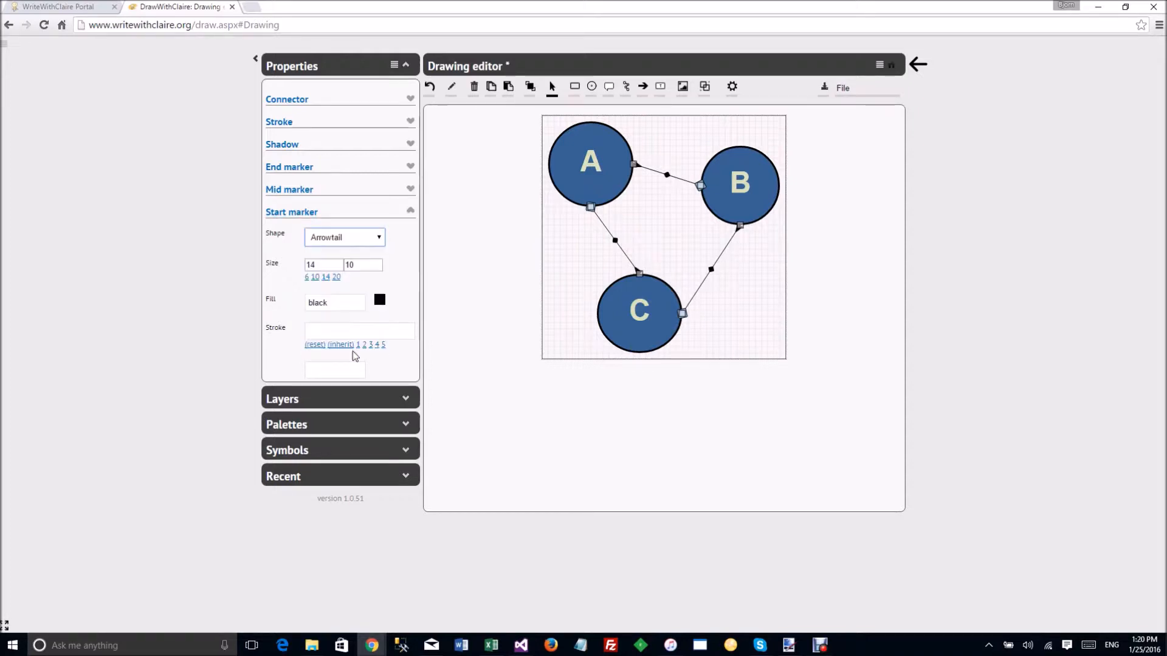
pyautogui.click(676, 155)
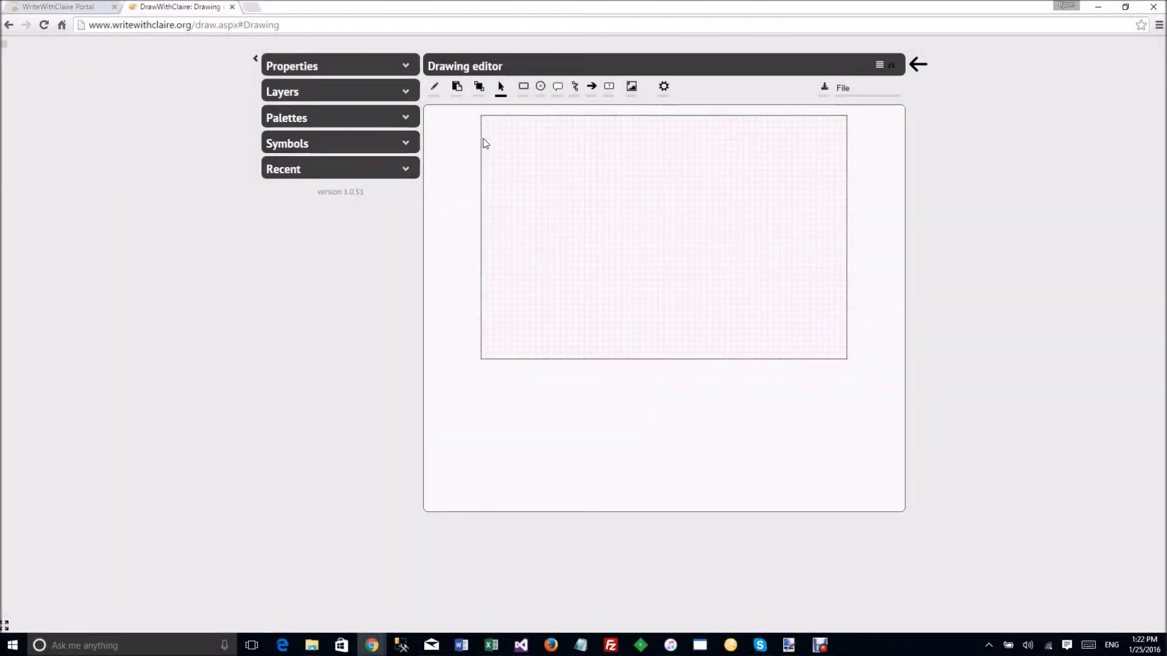
# Show the layers of the blank drawing, make Background the active layer and draw a large ellipse filling most of the canvas.
pyautogui.click(295, 97)
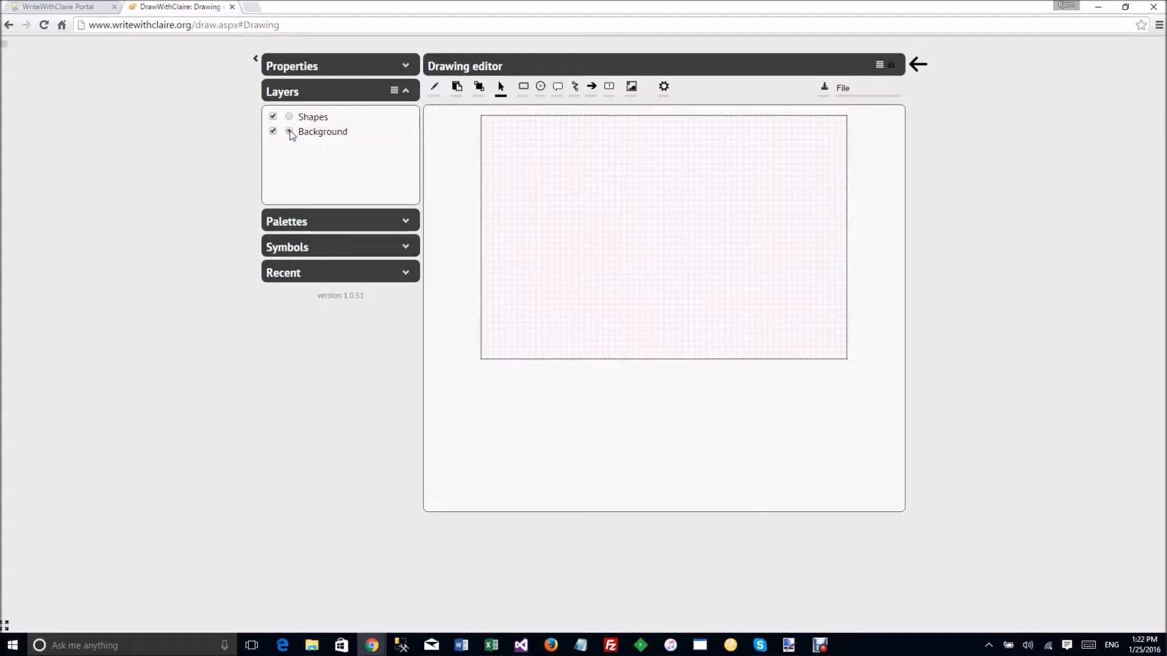
pyautogui.click(542, 89)
pyautogui.moveTo(529, 145); pyautogui.dragTo(807, 328)
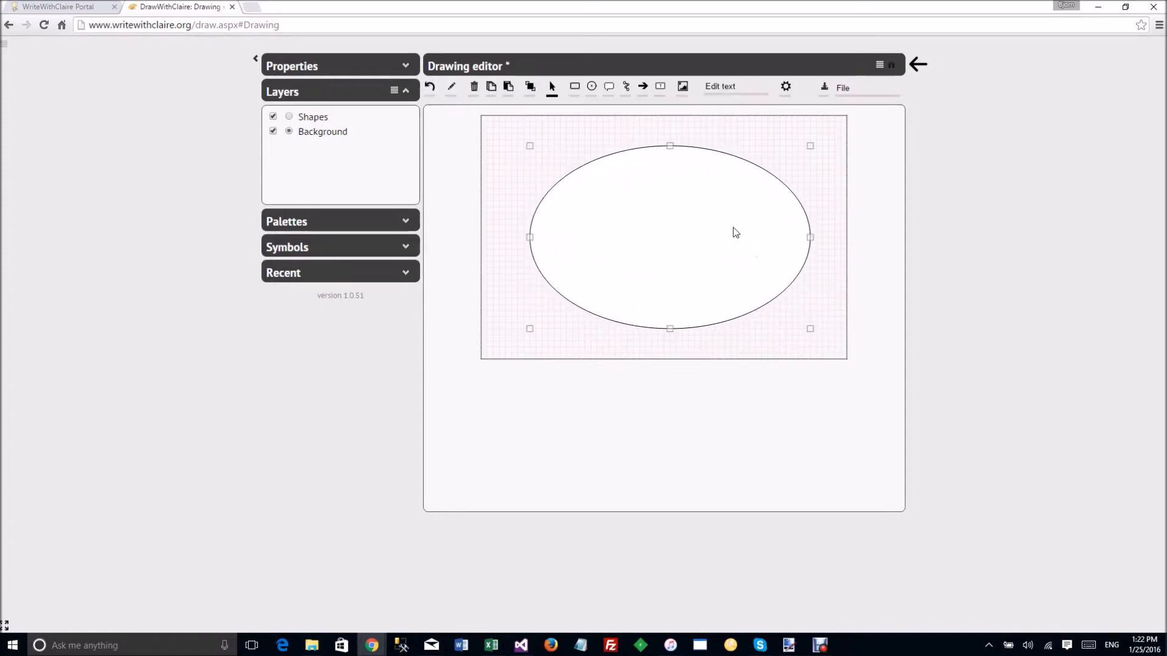
pyautogui.moveTo(732, 226); pyautogui.dragTo(731, 226)
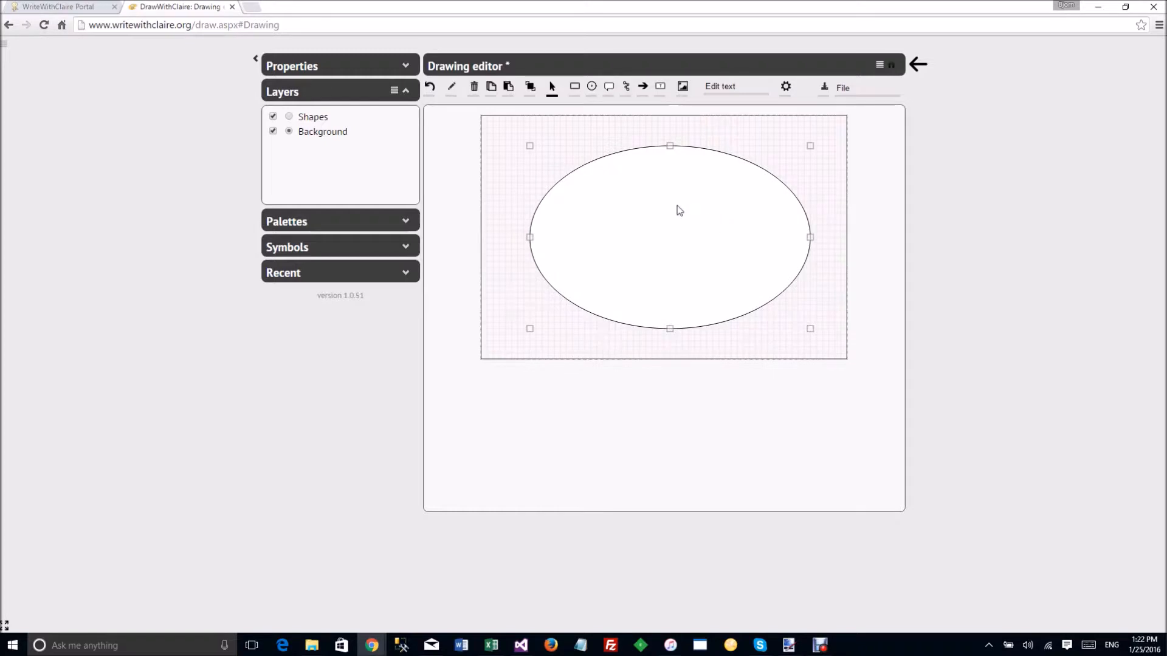
# Make Shapes the active layer and draw two small ellipses side by side as eyes in the upper part of the large ellipse.
pyautogui.click(290, 118)
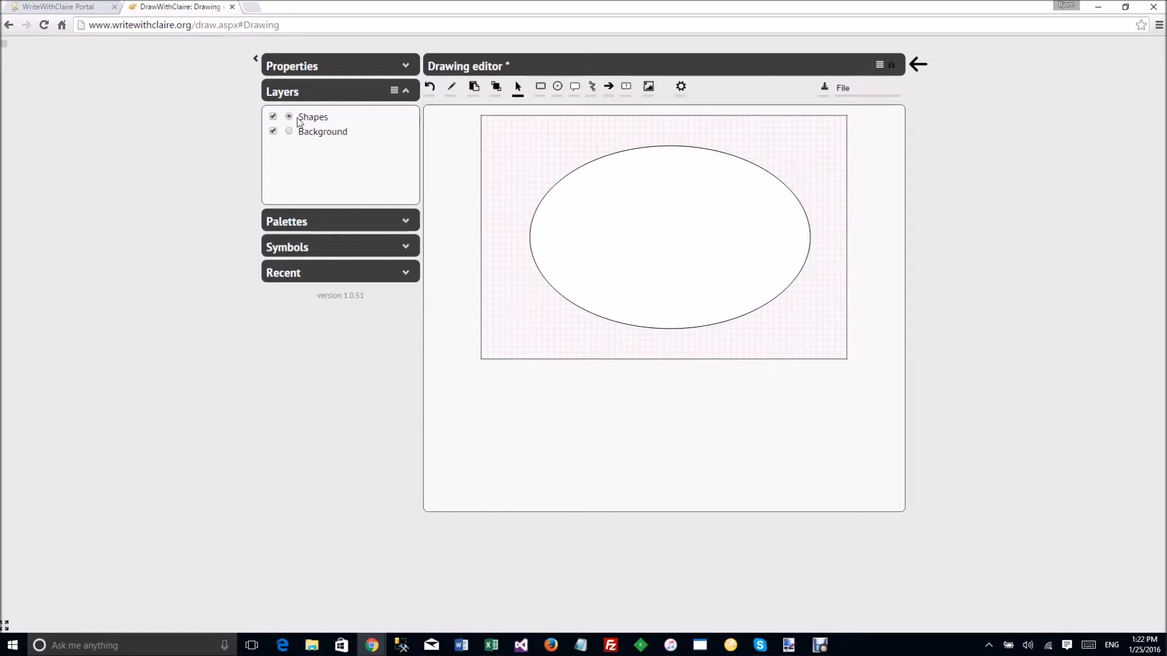
pyautogui.click(557, 87)
pyautogui.moveTo(603, 189); pyautogui.dragTo(664, 220)
pyautogui.click(593, 89)
pyautogui.moveTo(676, 189)
pyautogui.mouseDown()
pyautogui.moveTo(750, 225)
pyautogui.moveTo(732, 217)
pyautogui.mouseUp()
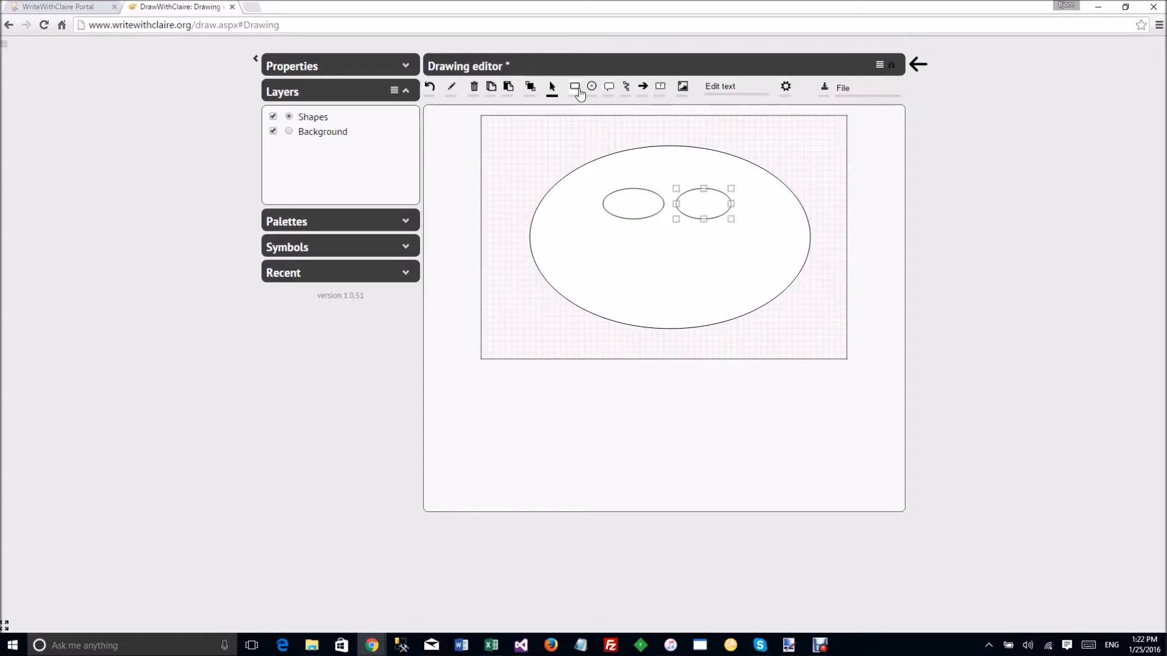
# Draw a narrow upright rectangle as a nose below and between the two eyes, and deselect it.
pyautogui.click(574, 87)
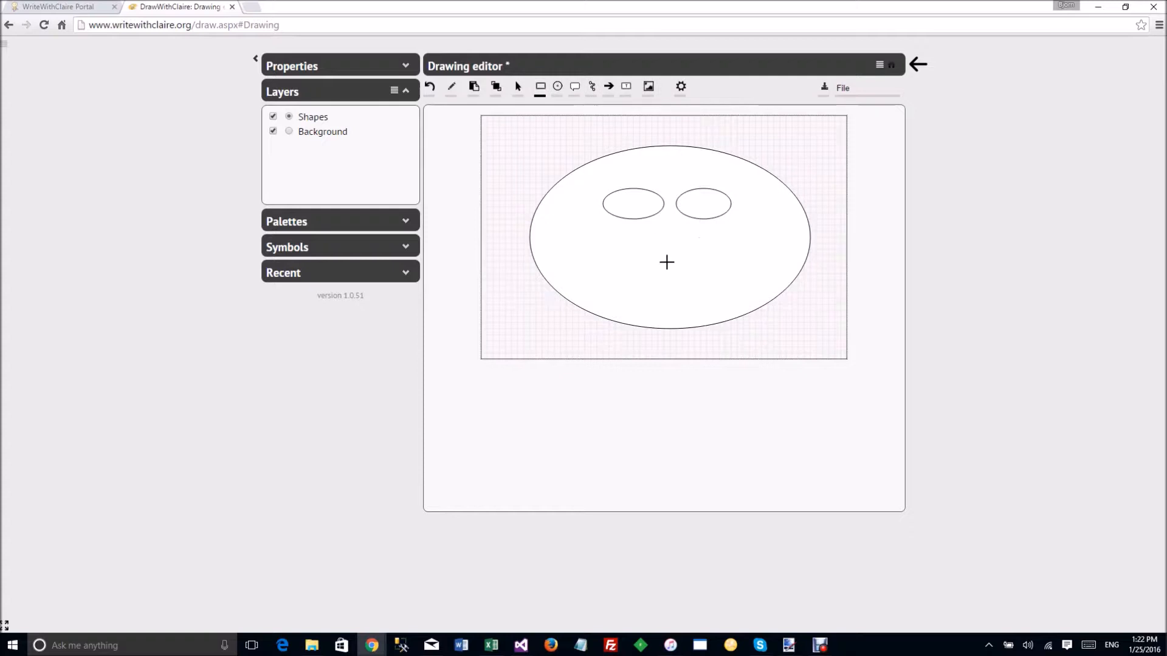
pyautogui.moveTo(664, 225); pyautogui.dragTo(677, 257)
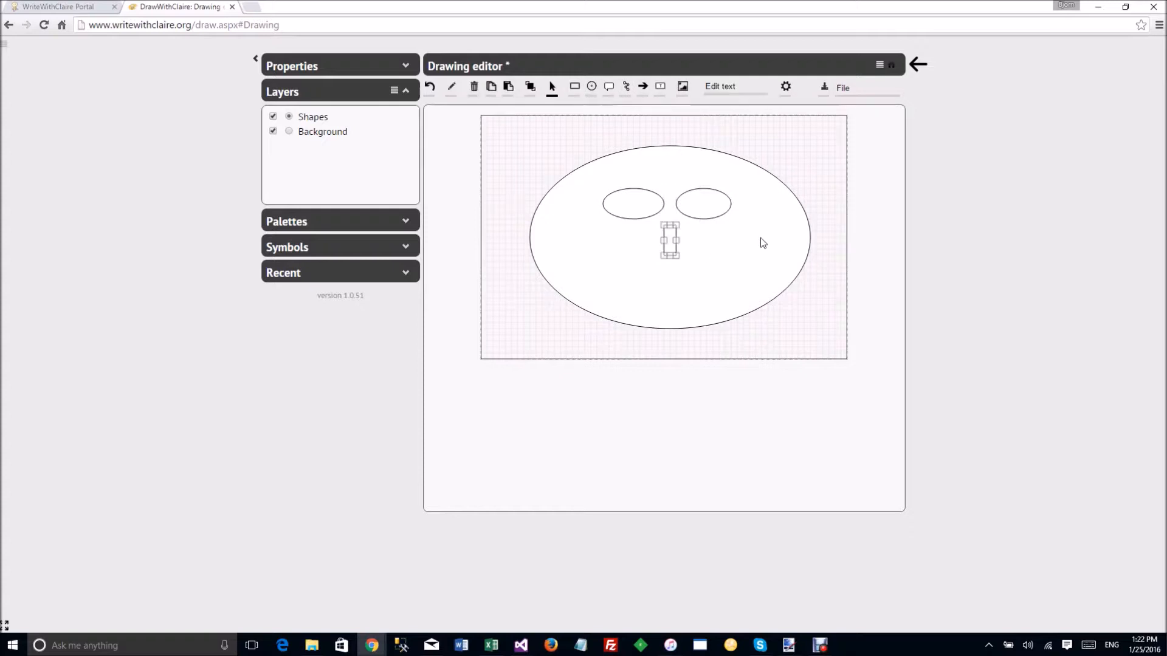
pyautogui.click(620, 157)
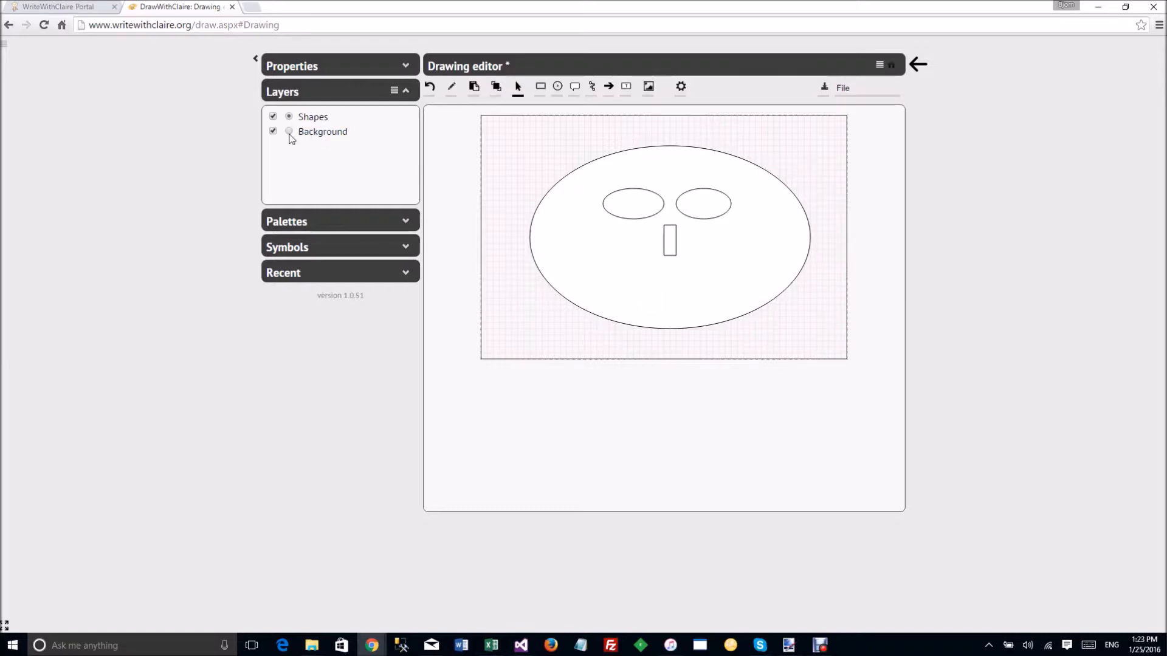
# Make Background the active layer and narrow the large ellipse slightly from both sides.
pyautogui.click(742, 284)
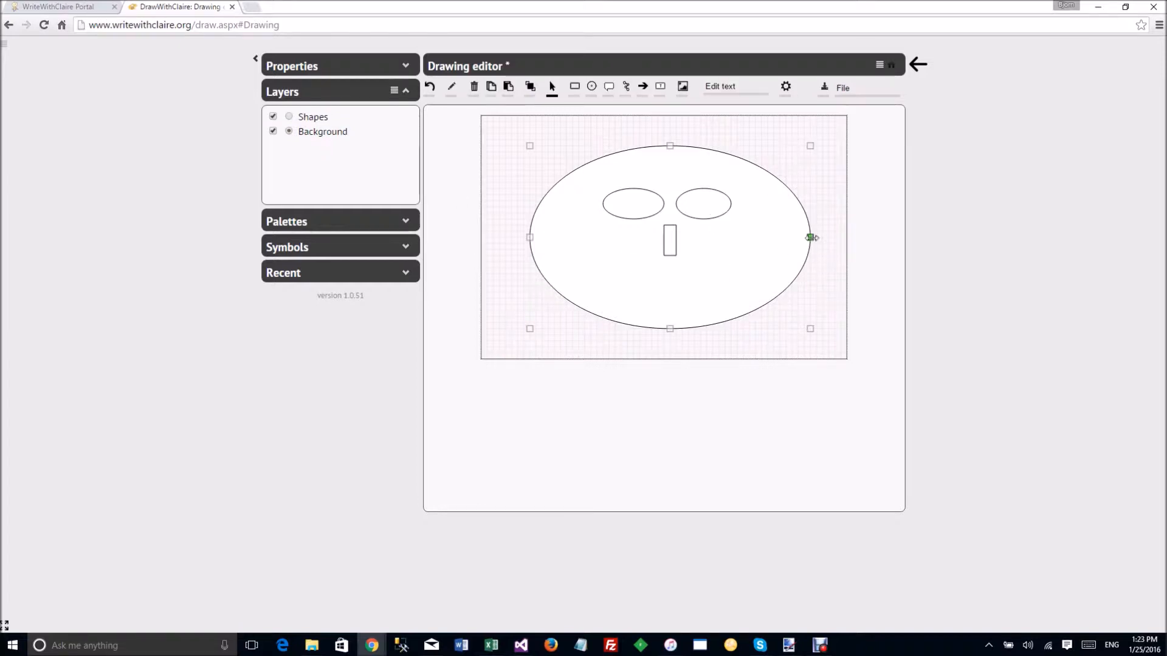
pyautogui.moveTo(807, 238); pyautogui.dragTo(802, 238)
pyautogui.moveTo(534, 239); pyautogui.dragTo(540, 237)
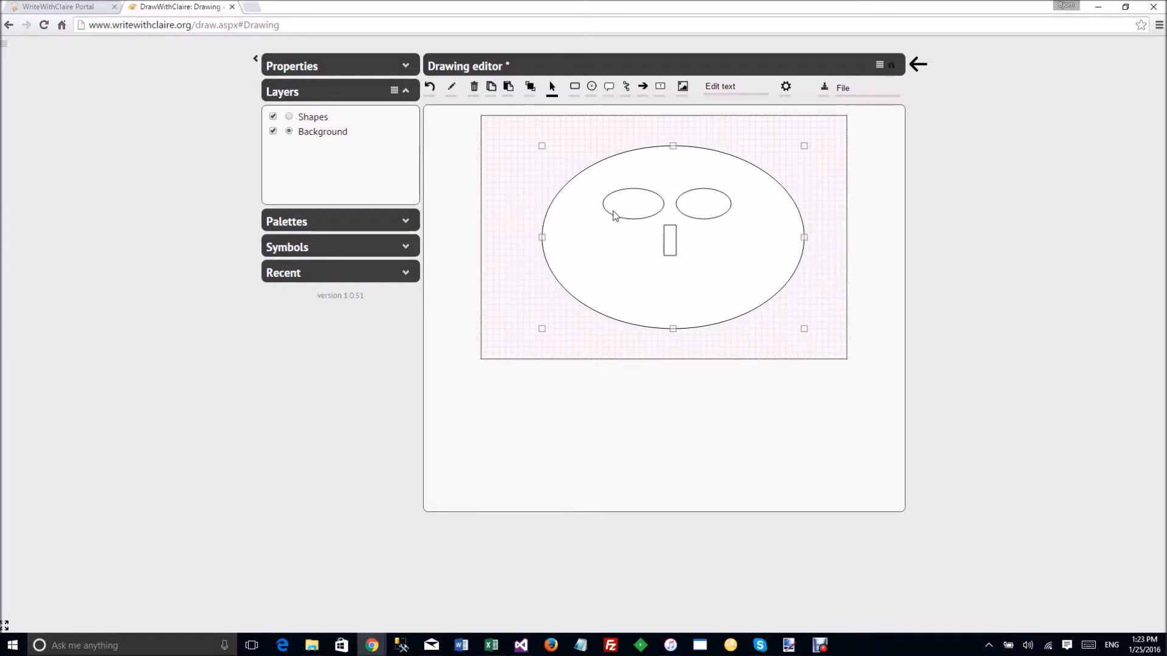
# Float the Background layer to the top and sink it back below the Shapes layer.
pyautogui.click(321, 139)
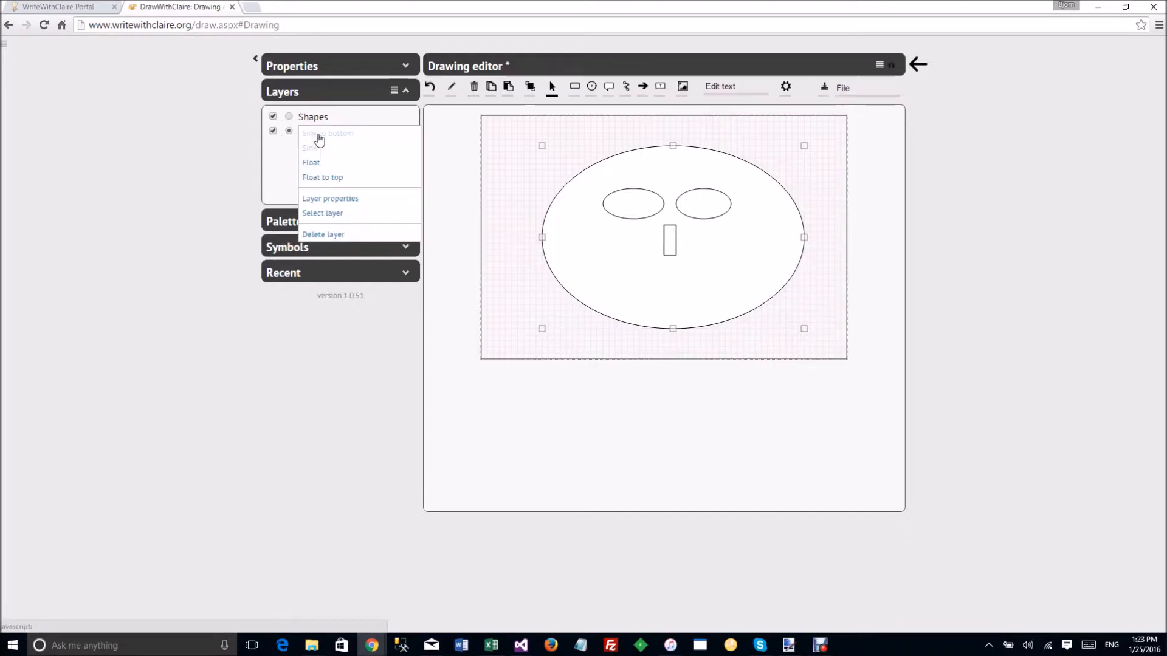
pyautogui.click(315, 177)
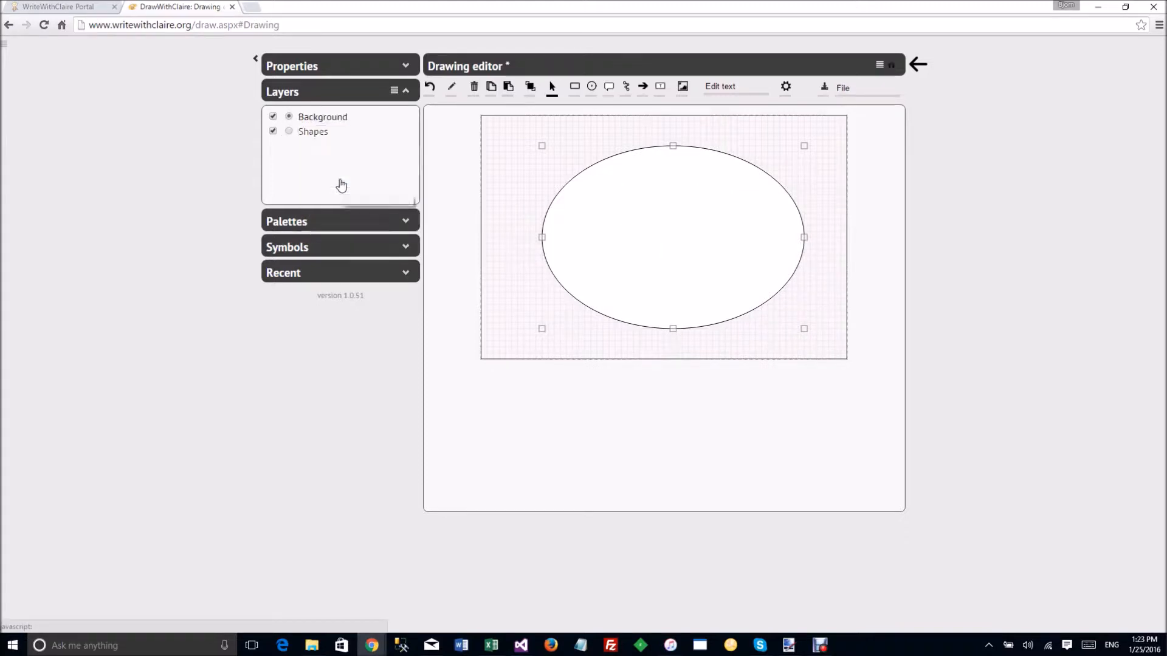
pyautogui.click(322, 122)
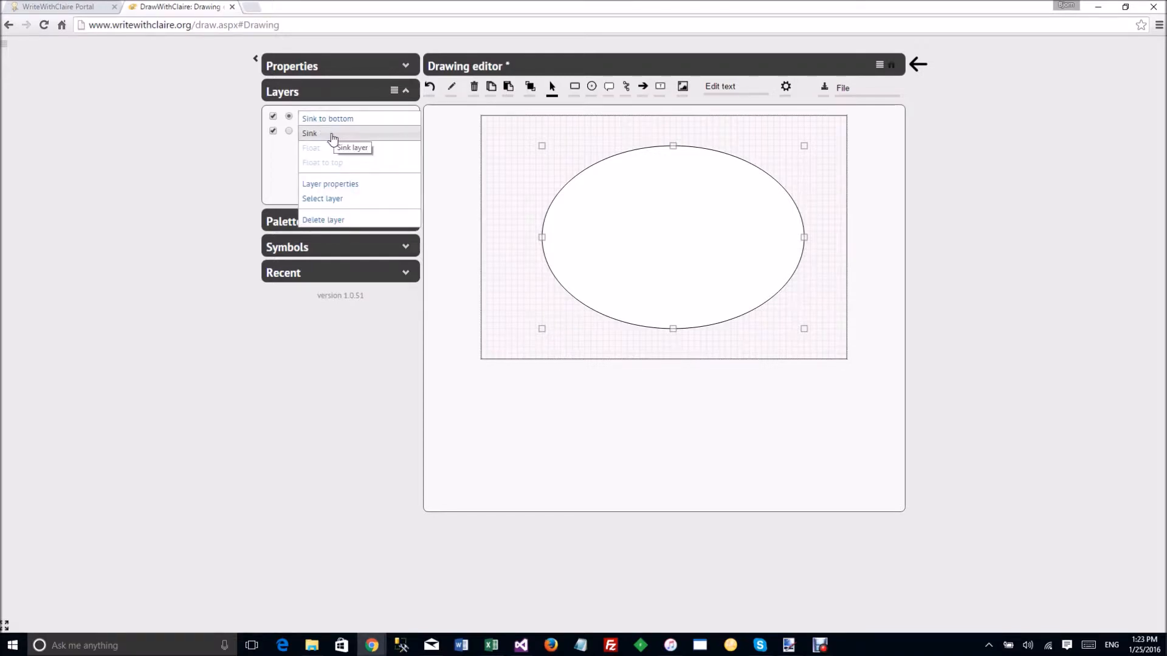
pyautogui.click(331, 137)
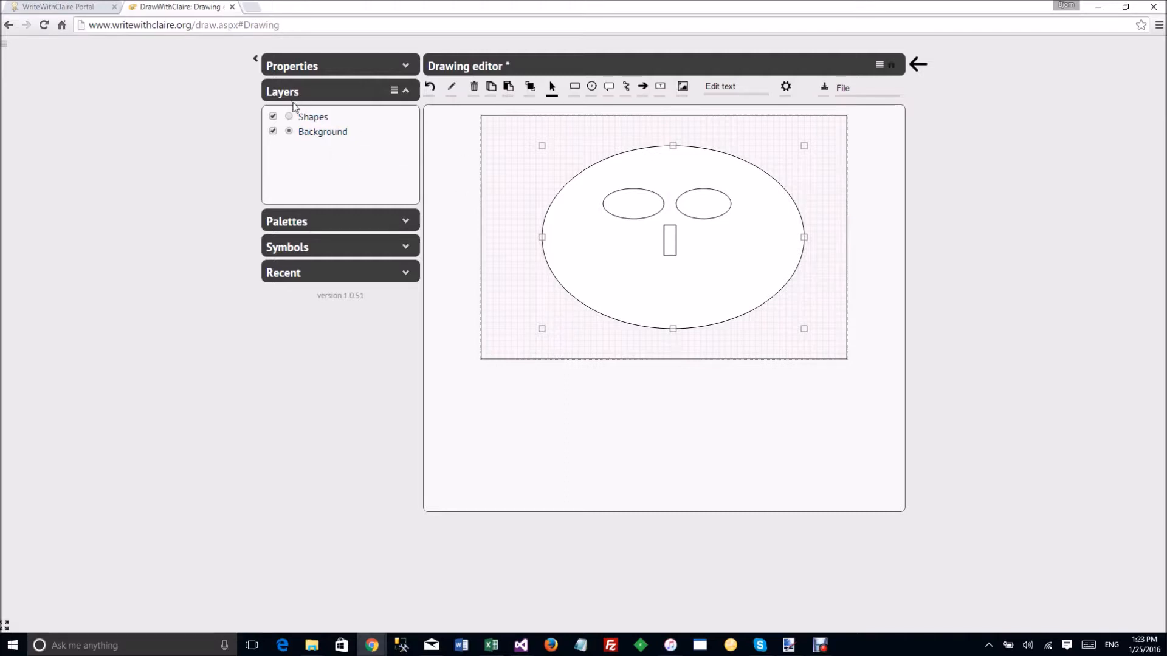
# Open the Background layer's properties and give the layer a stroke of width 5 in olive green #76923c.
pyautogui.click(320, 133)
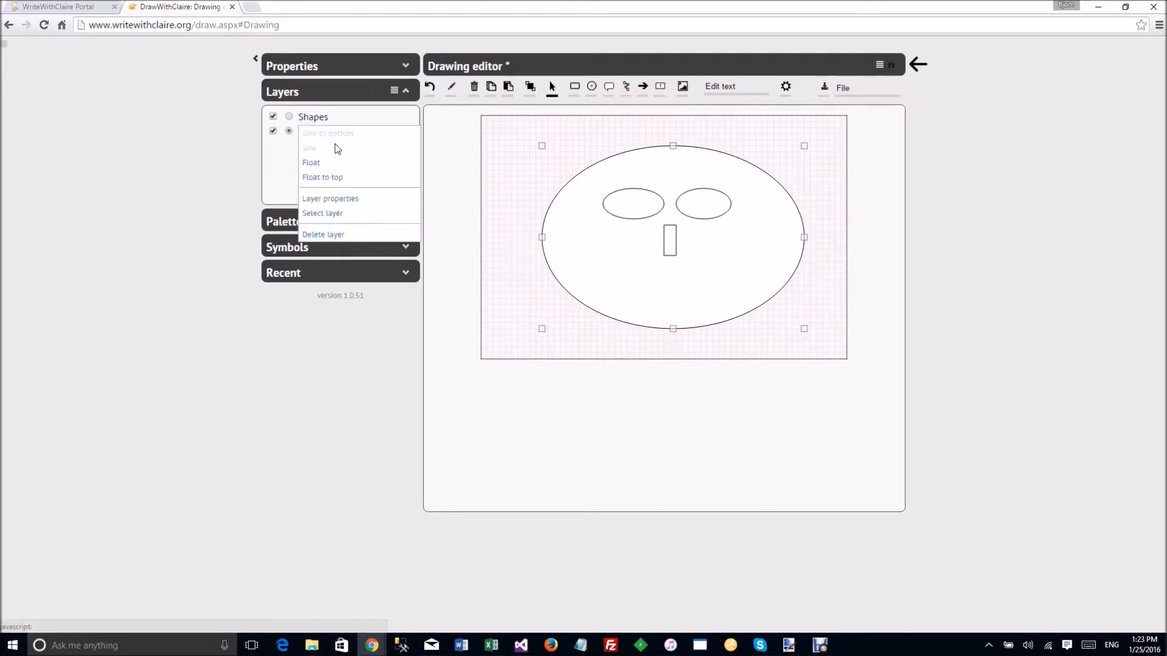
pyautogui.click(340, 200)
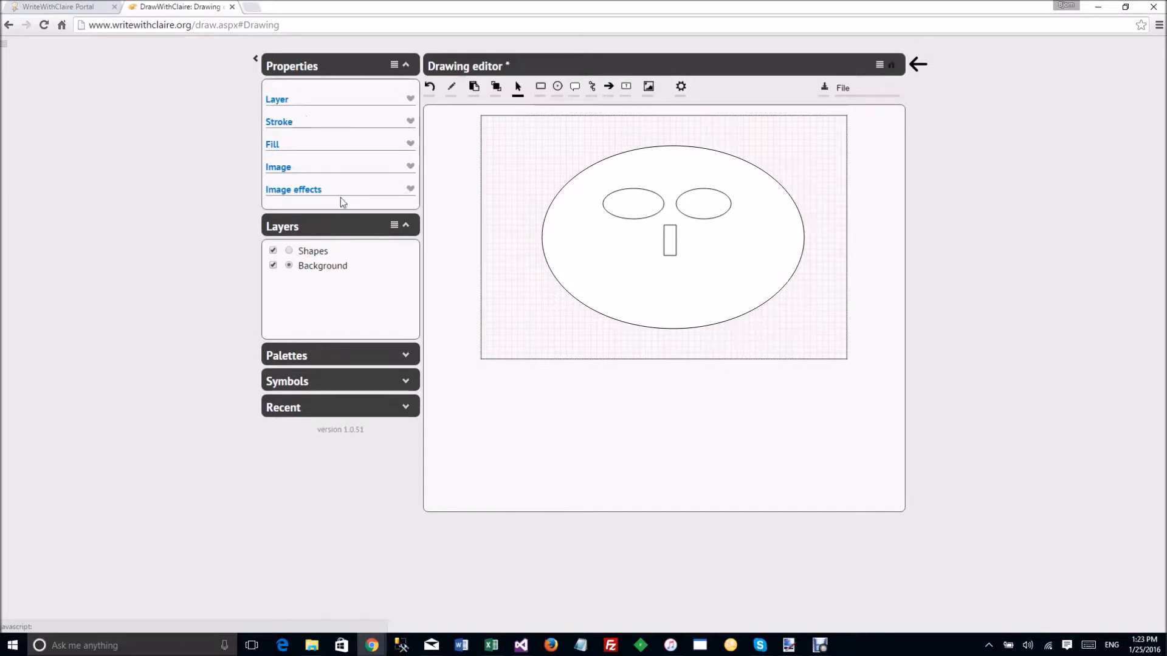
pyautogui.click(281, 103)
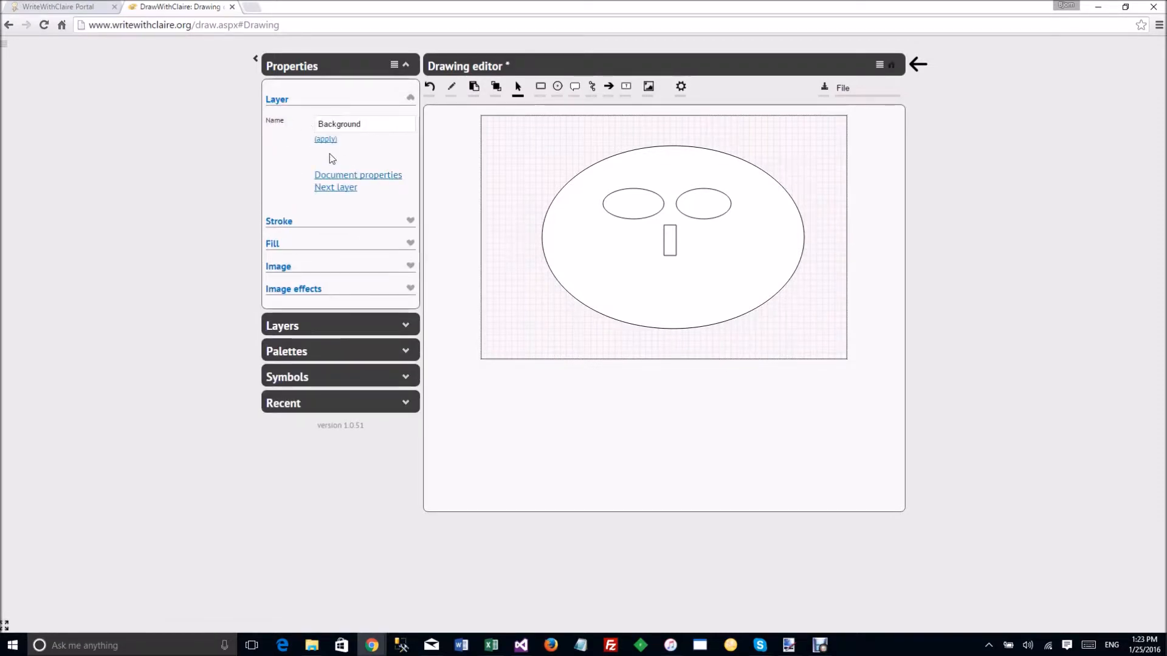
pyautogui.click(281, 101)
pyautogui.click(279, 123)
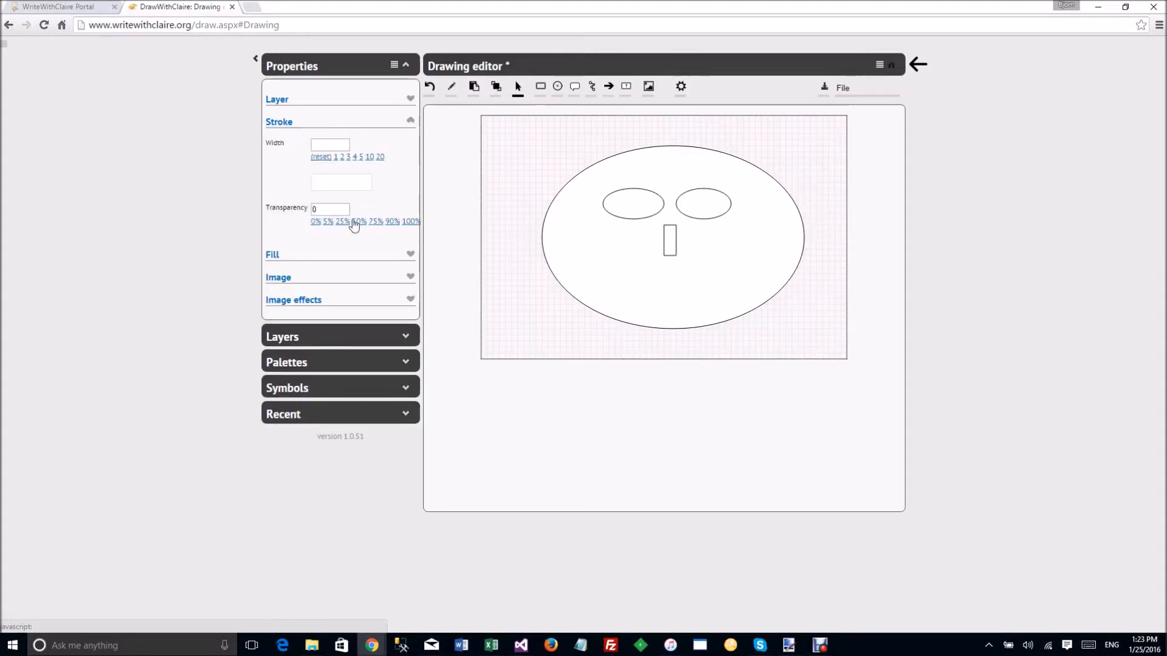
pyautogui.click(361, 157)
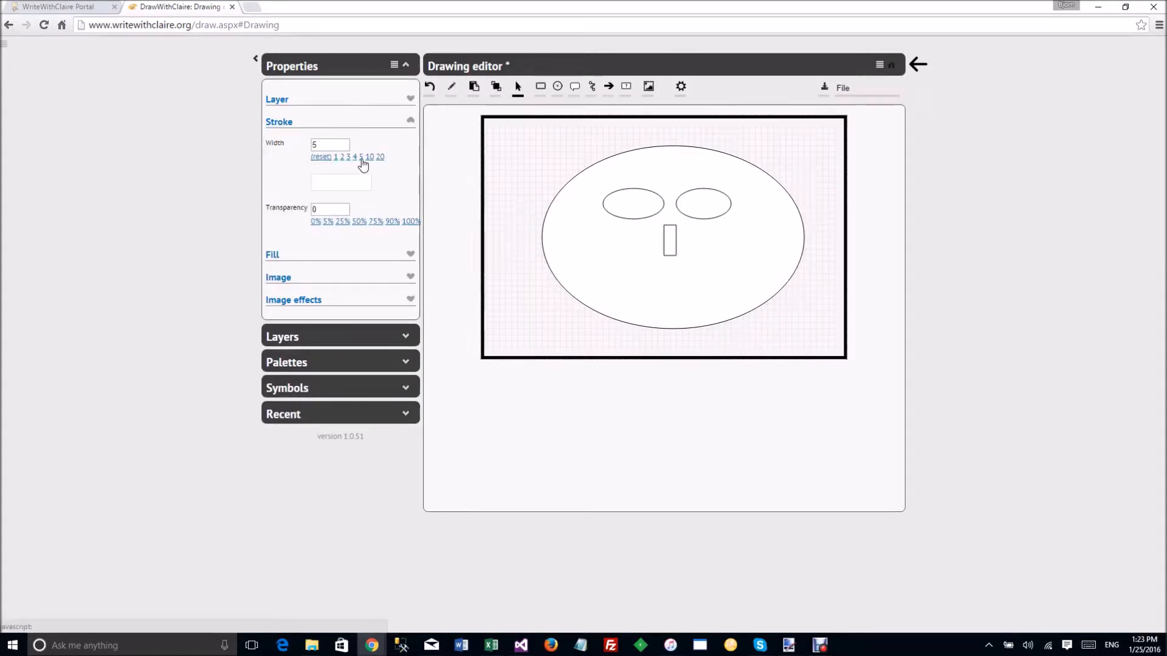
pyautogui.click(331, 185)
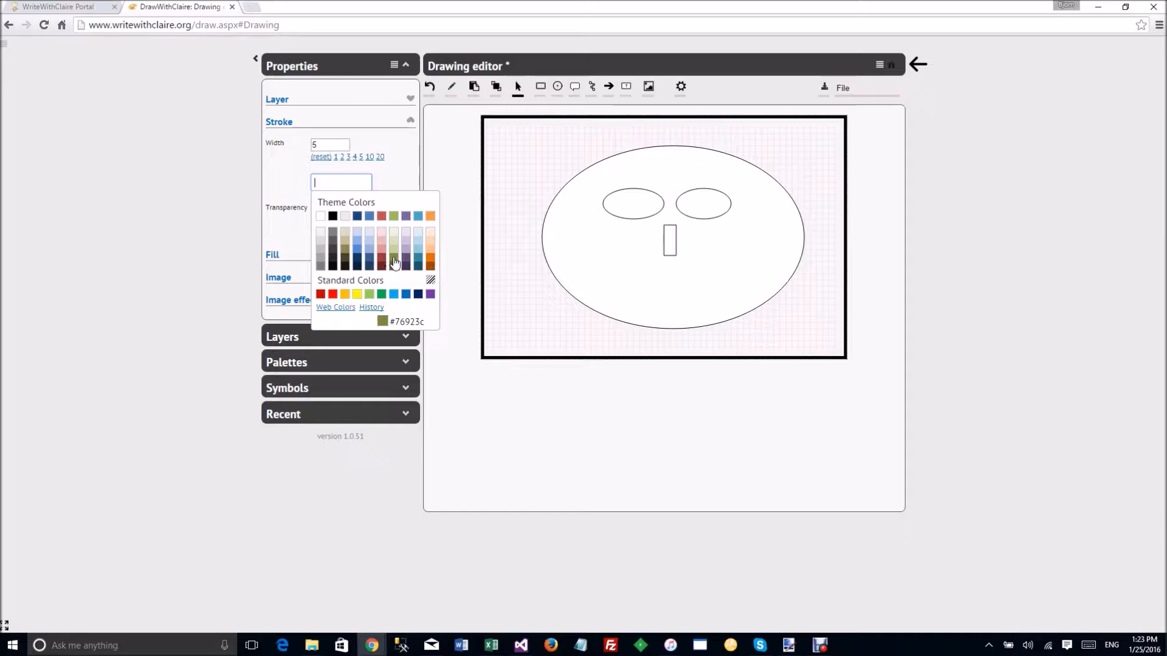
pyautogui.click(394, 258)
pyautogui.click(289, 125)
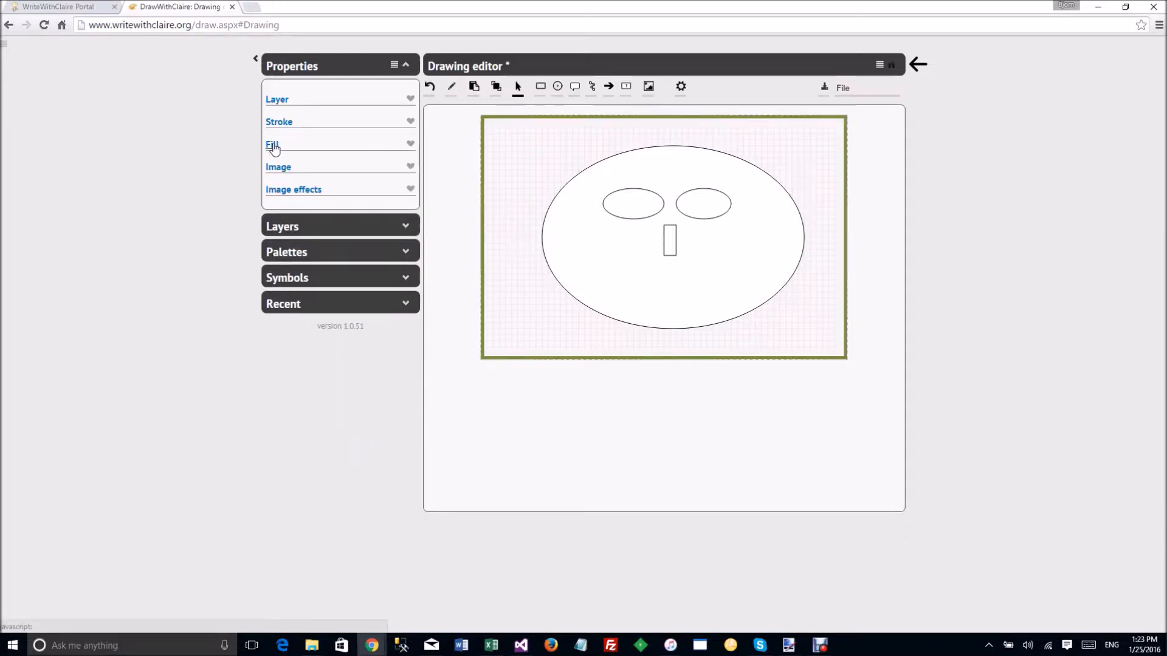
# Fill the Background layer with the pale green #ebf1dd and collapse the fill settings.
pyautogui.click(273, 145)
pyautogui.click(342, 170)
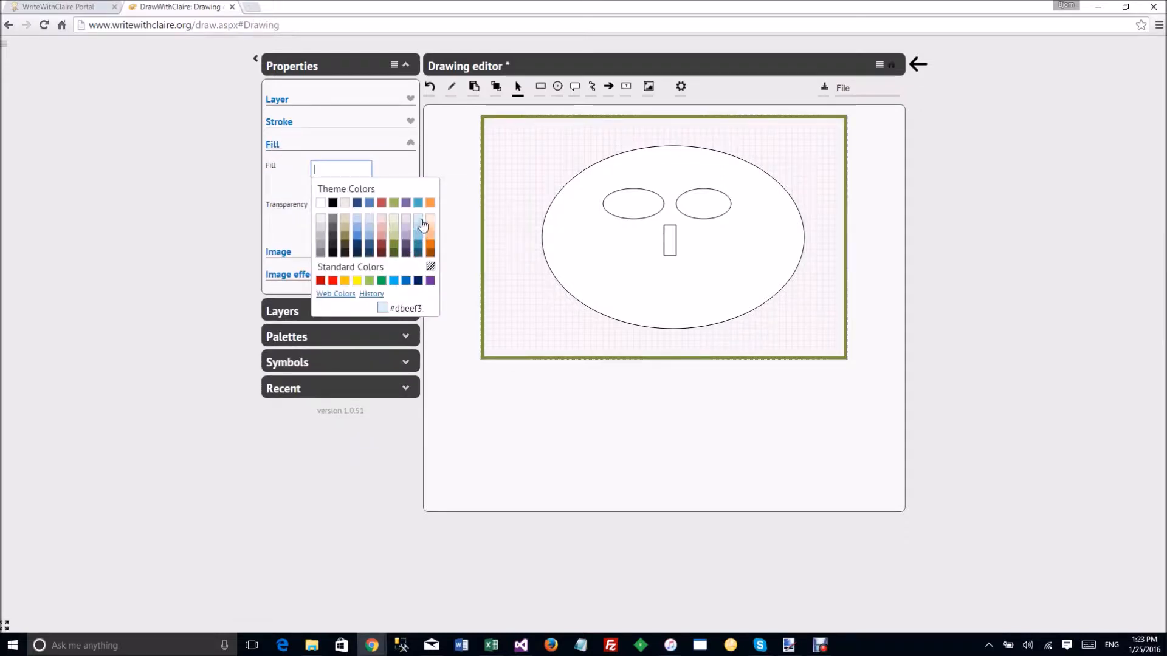
pyautogui.click(395, 219)
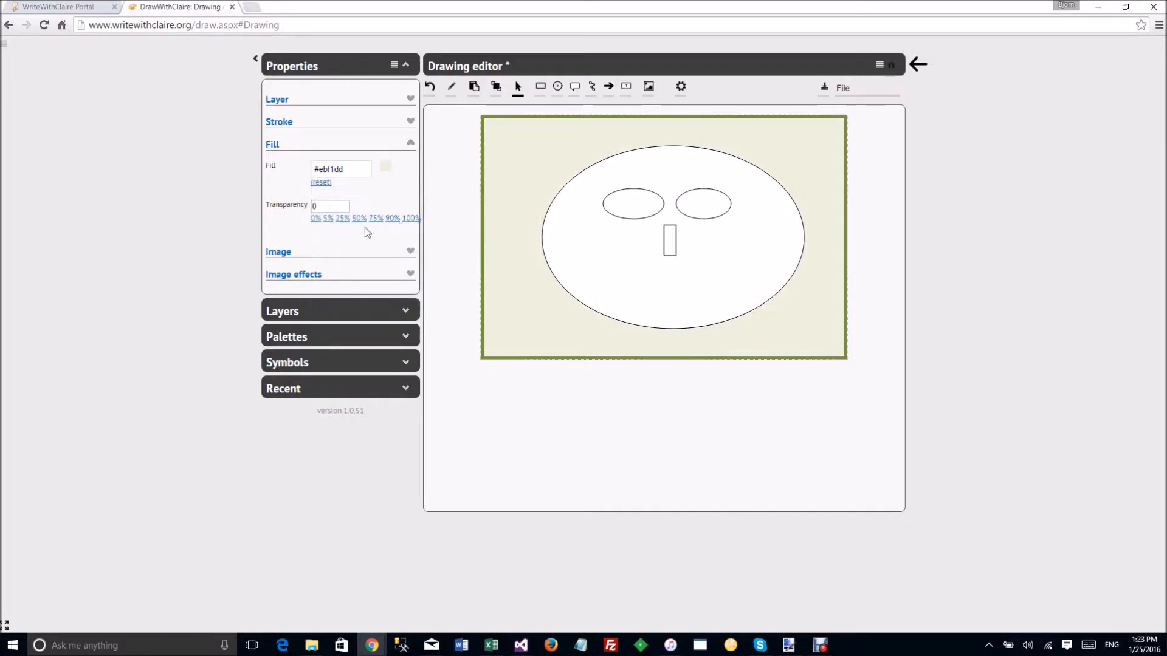
pyautogui.click(272, 146)
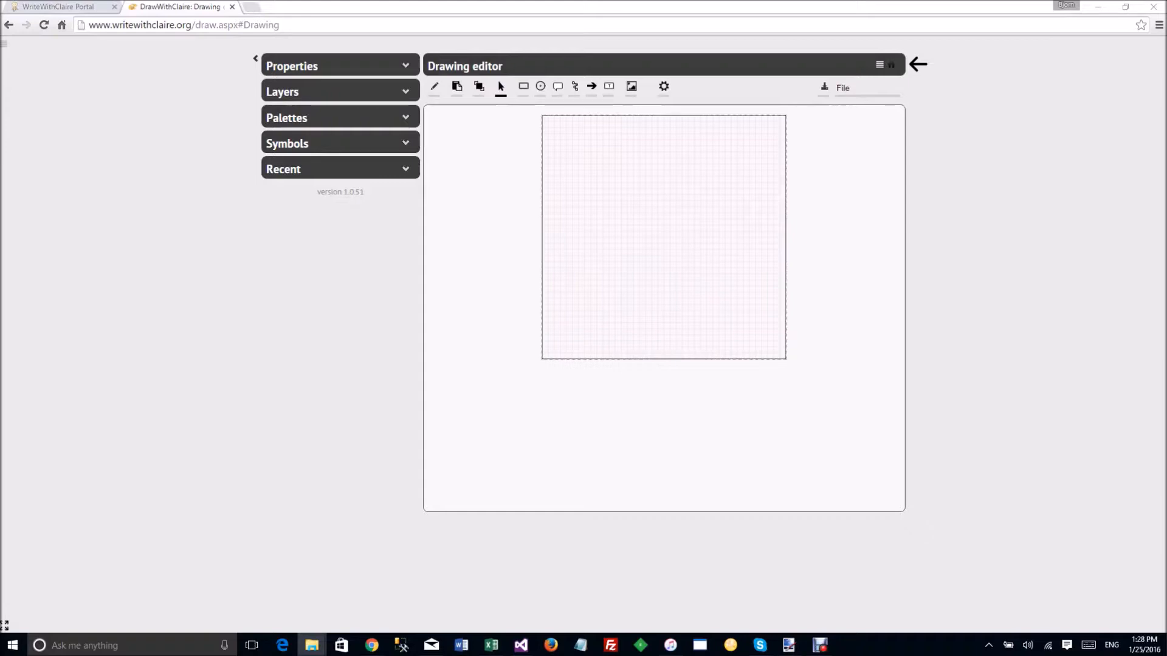
# Bring MMS Running 2.jpg from the File Explorer folder into the drawing editor and insert it as a new document.
pyautogui.hotkey('alt', 'Tab')
pyautogui.moveTo(789, 178); pyautogui.dragTo(327, 302)
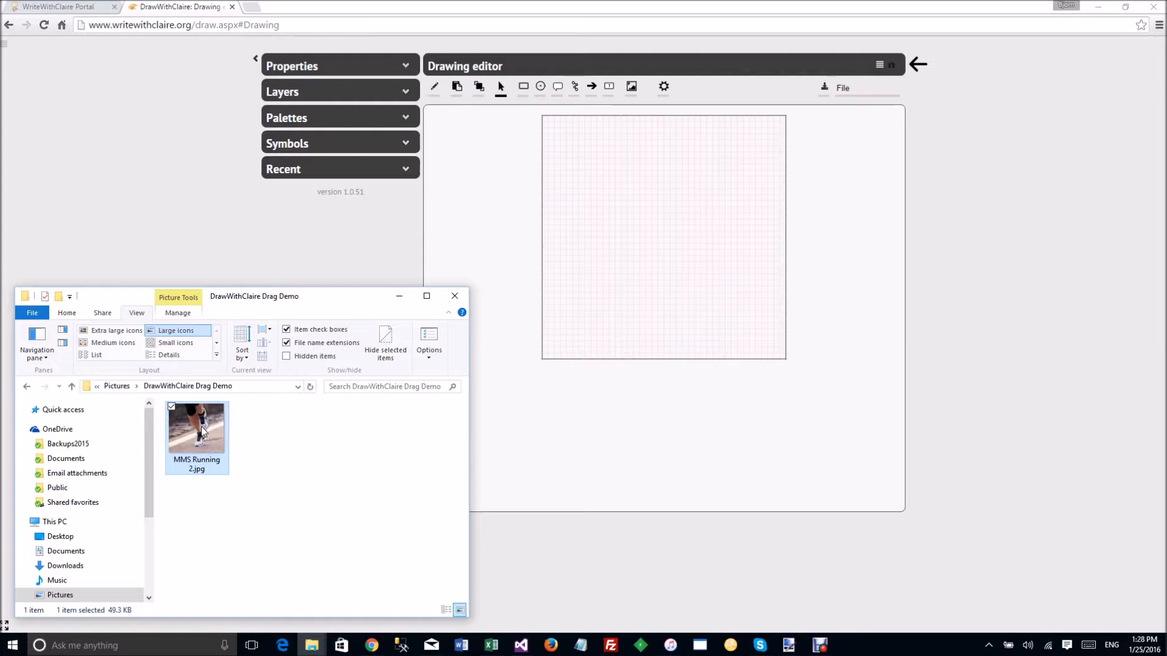
pyautogui.moveTo(202, 431)
pyautogui.mouseDown()
pyautogui.moveTo(275, 434)
pyautogui.moveTo(471, 295)
pyautogui.moveTo(641, 250)
pyautogui.mouseUp()
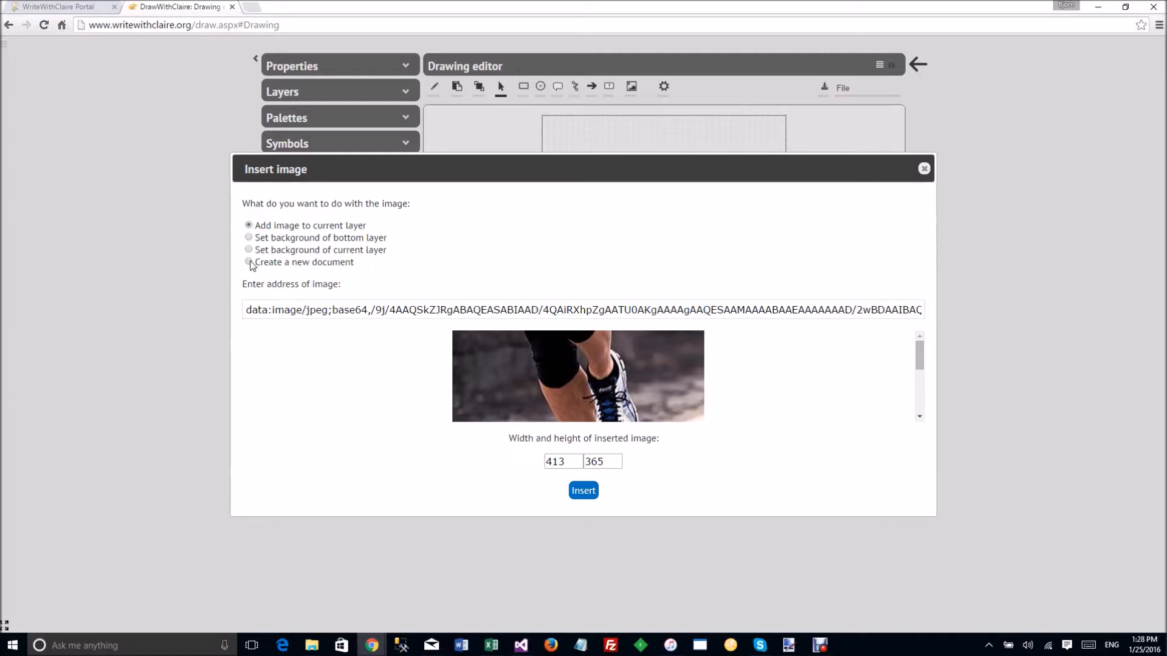
pyautogui.click(584, 492)
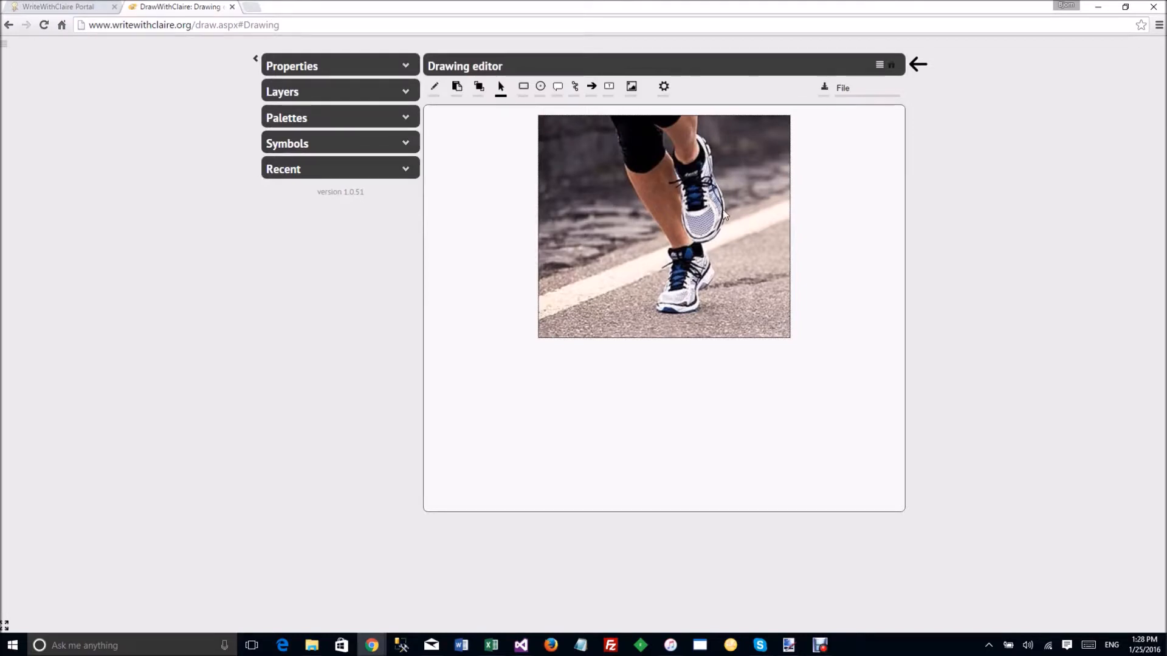
# Draw a callout on the photo beside the runner's legs and point its tail at the lower shoe.
pyautogui.click(556, 89)
pyautogui.moveTo(561, 199); pyautogui.dragTo(630, 250)
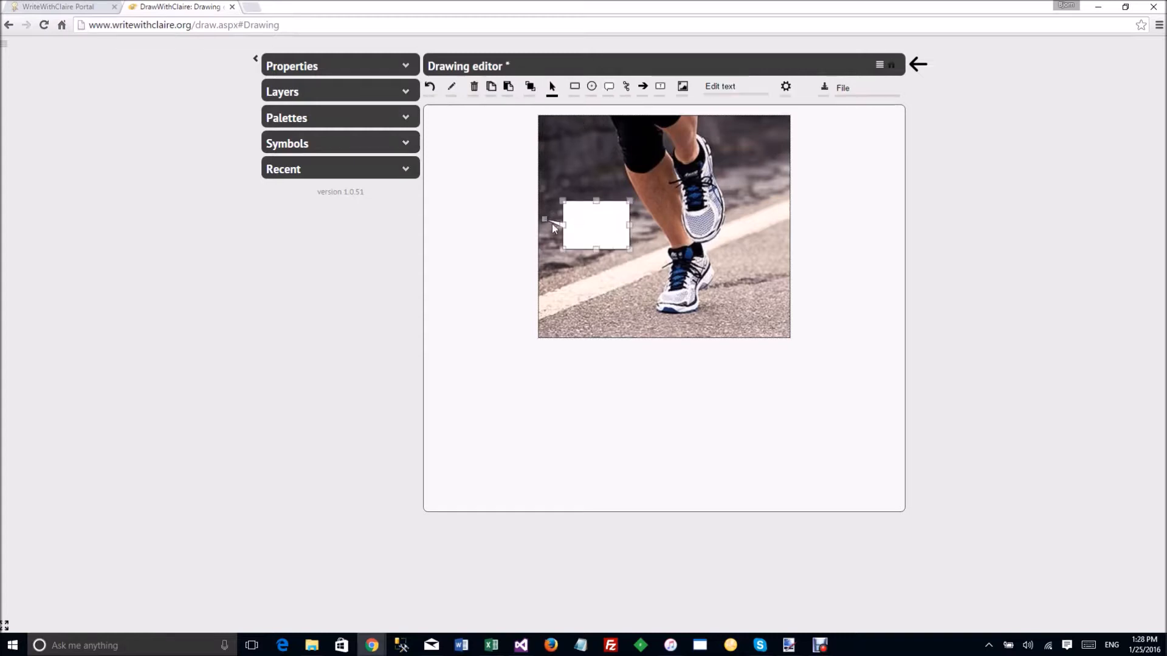
pyautogui.moveTo(546, 220); pyautogui.dragTo(656, 292)
pyautogui.moveTo(600, 232); pyautogui.dragTo(593, 234)
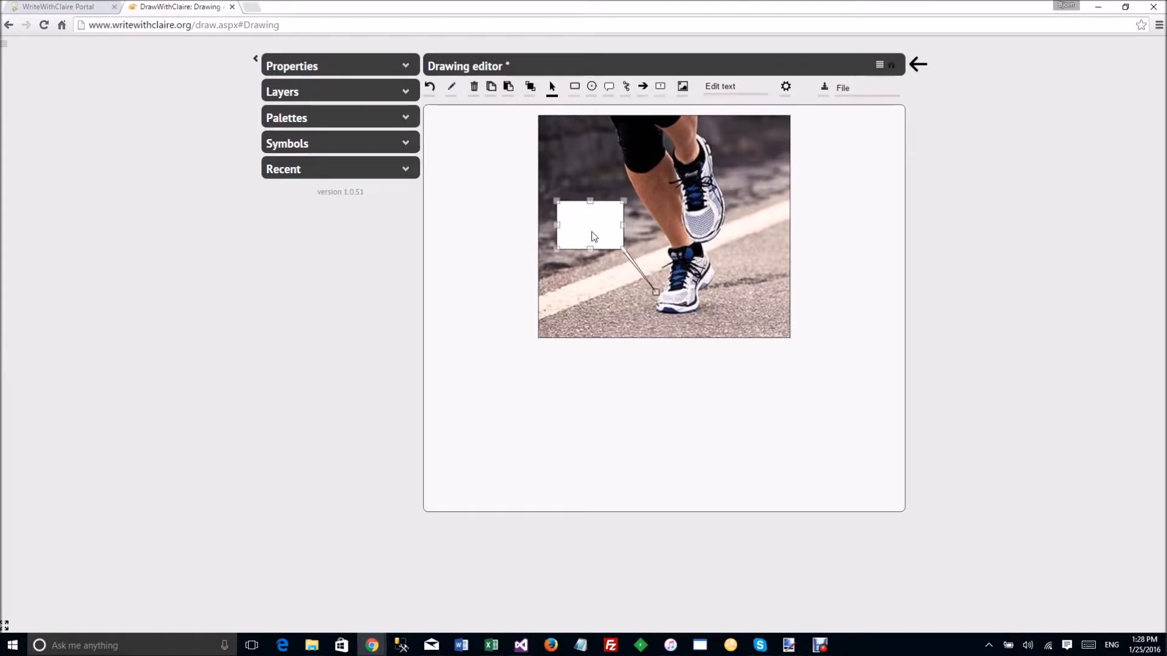
# Add the text "A shoe!" to the callout and deselect it.
pyautogui.doubleClick(593, 236)
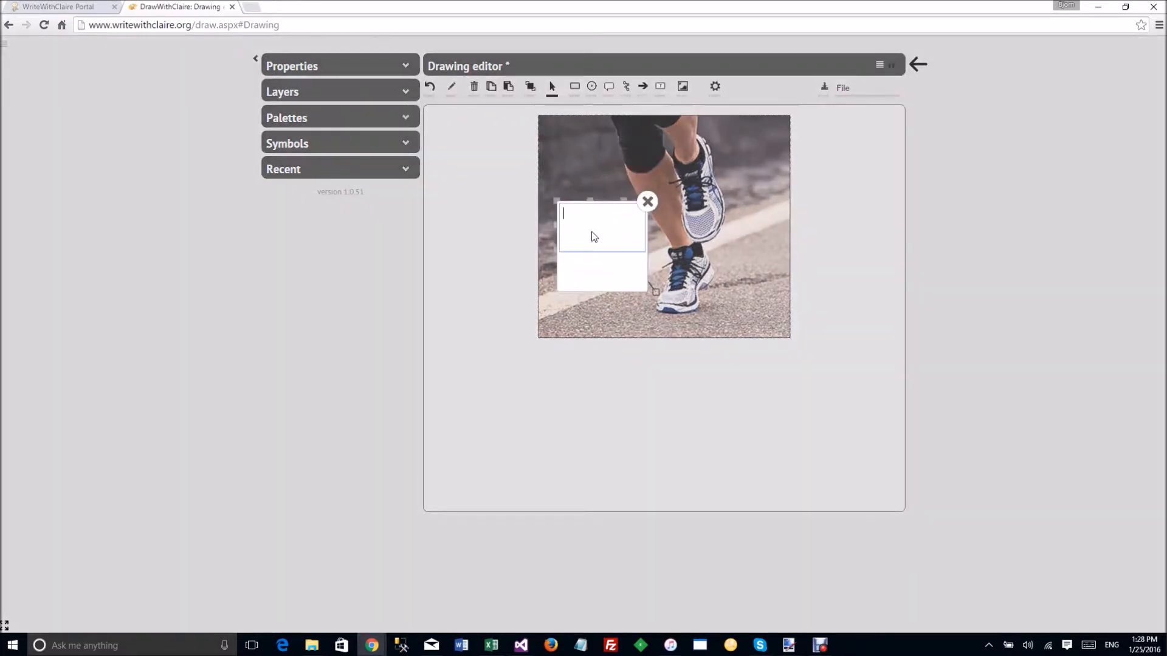
pyautogui.write('A shoe!')
pyautogui.click(648, 201)
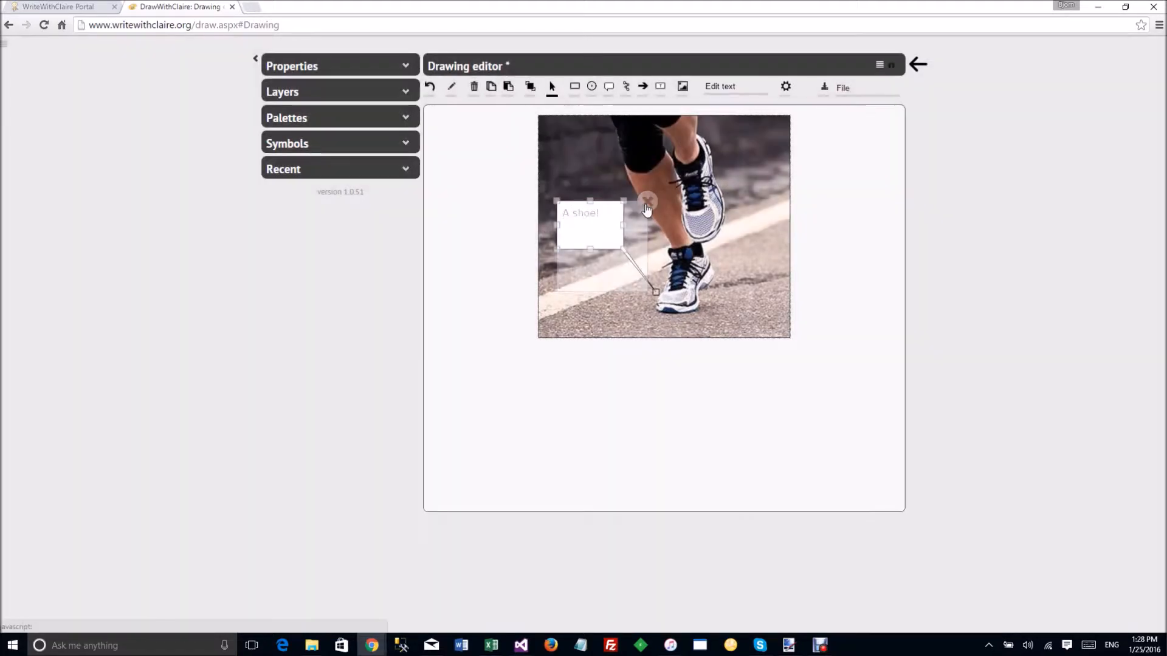
pyautogui.click(612, 297)
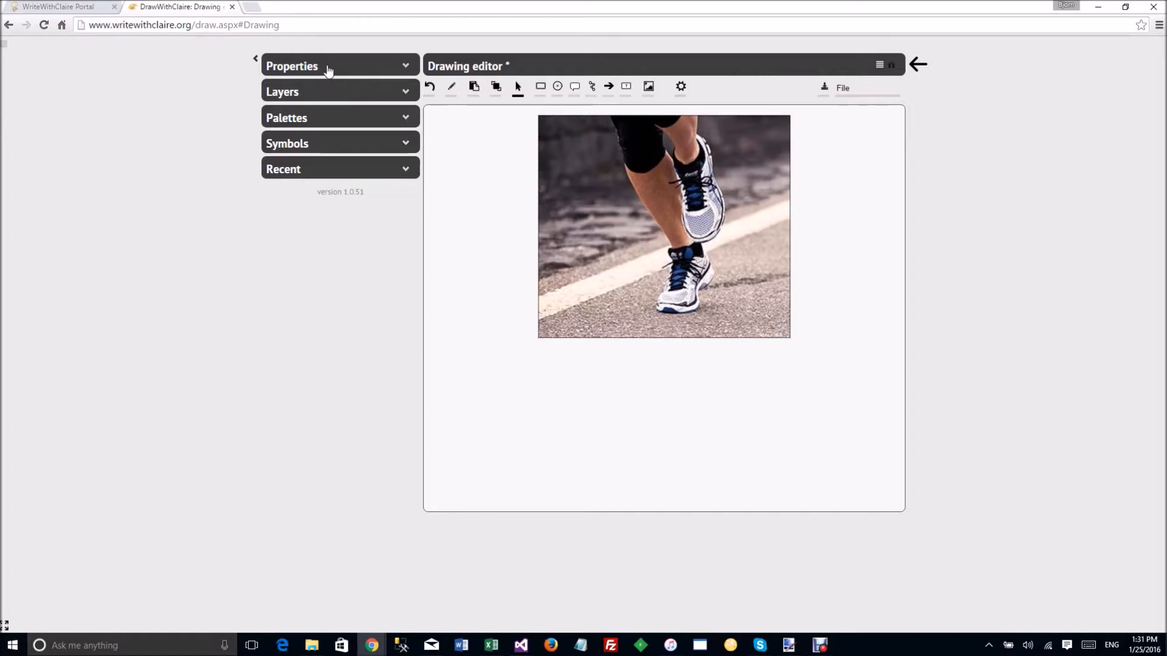
# Show the drawing's properties and layers, and make Background the active layer.
pyautogui.rightClick(615, 165)
pyautogui.click(649, 210)
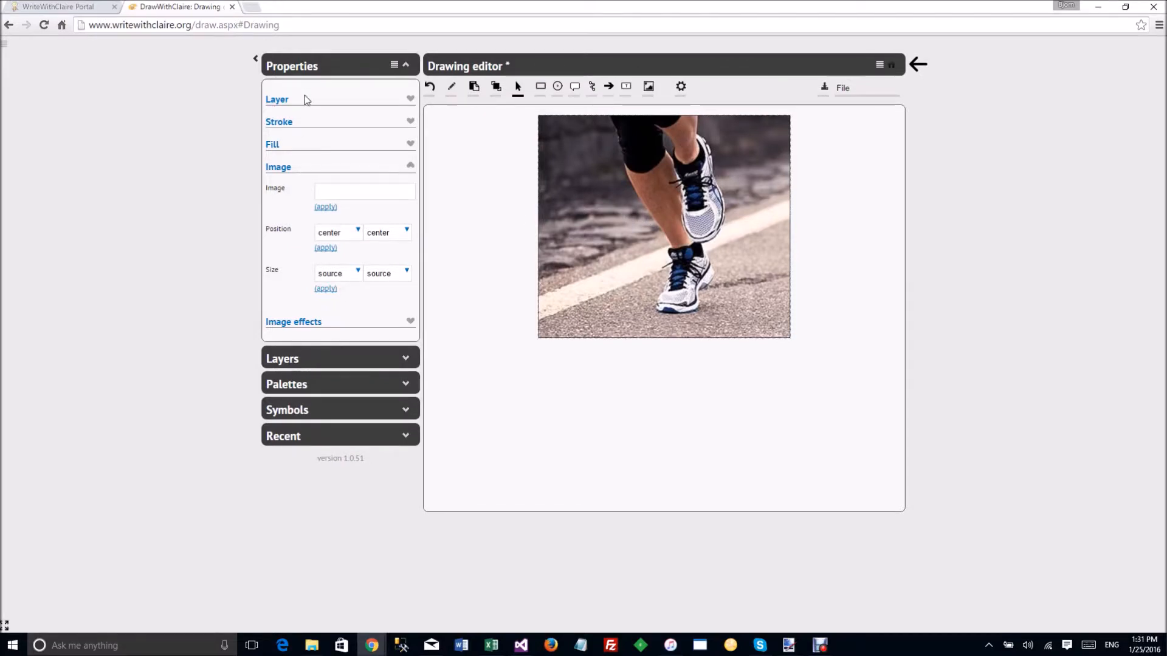
pyautogui.click(291, 360)
pyautogui.click(290, 400)
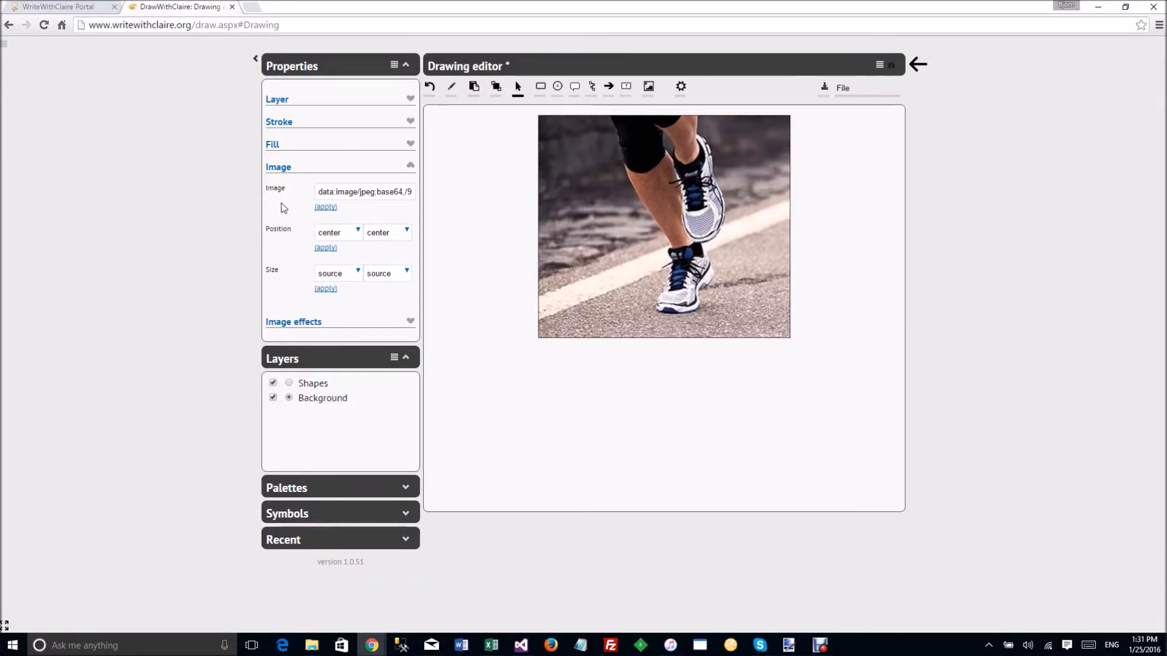
# Apply grayscale and a blur of 5 to the Background layer's image.
pyautogui.click(278, 170)
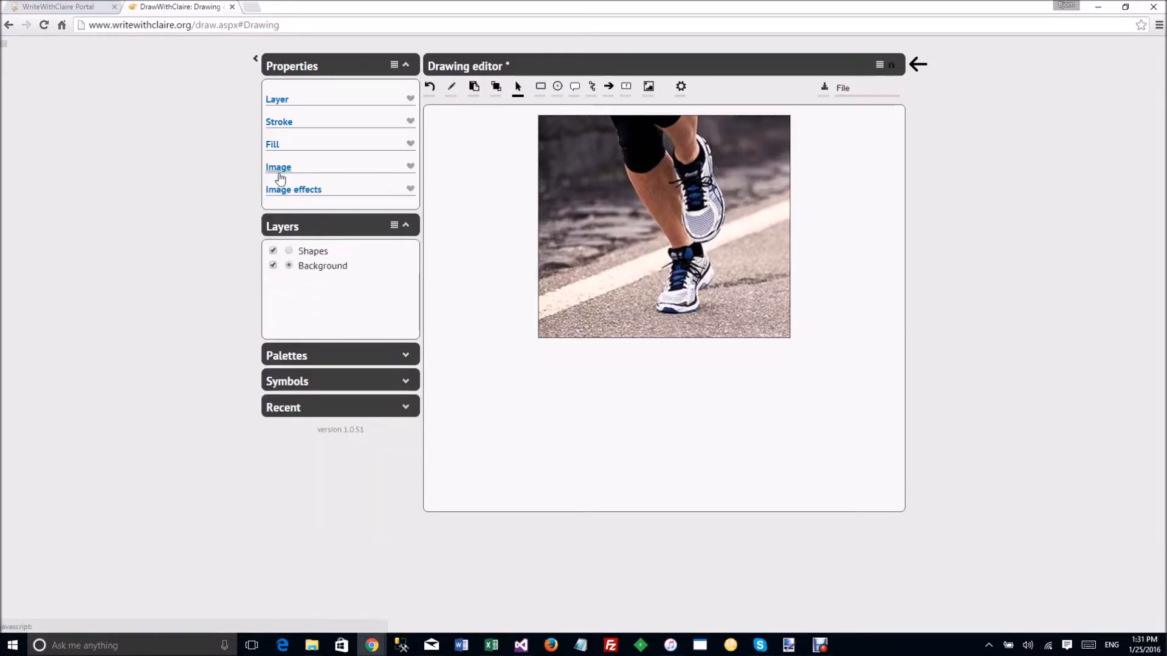
pyautogui.click(286, 195)
pyautogui.click(321, 212)
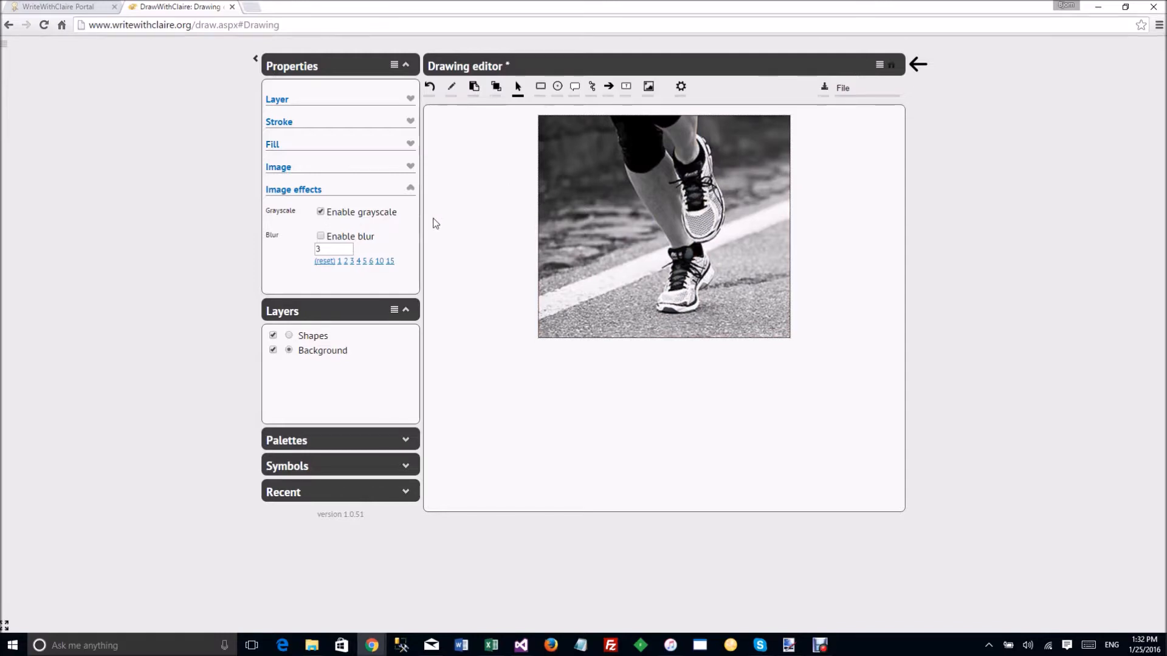
pyautogui.click(321, 237)
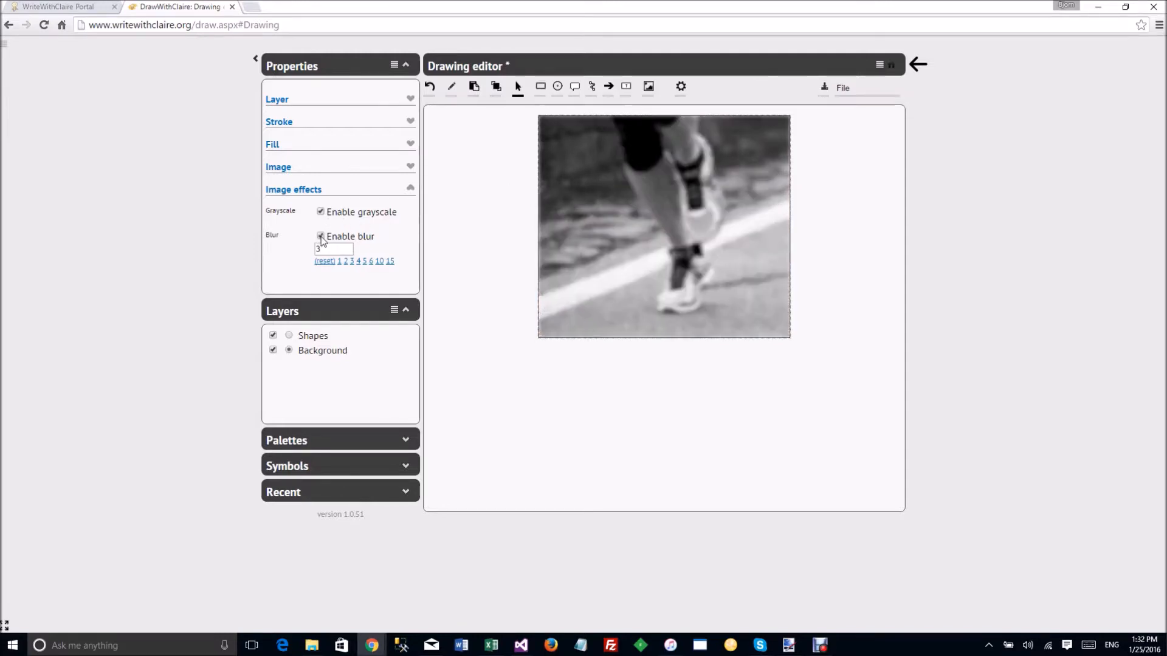
pyautogui.click(375, 261)
pyautogui.click(370, 262)
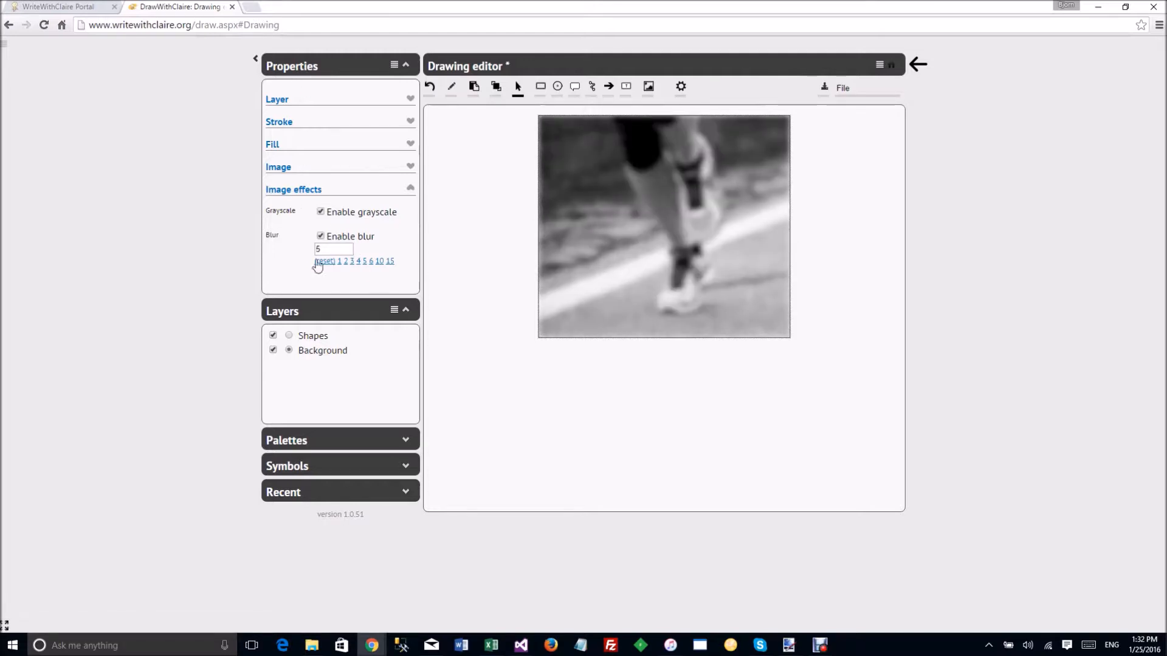
# Make Shapes the active layer and draw a circle over the lower shoe in the photo.
pyautogui.click(290, 337)
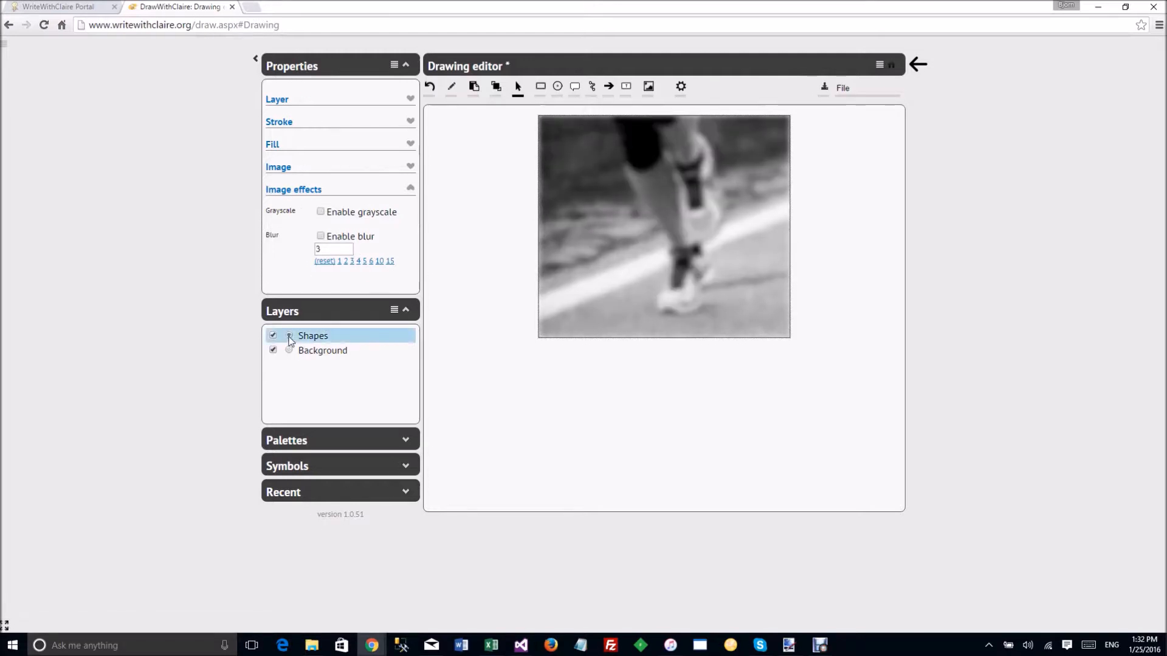
pyautogui.click(298, 68)
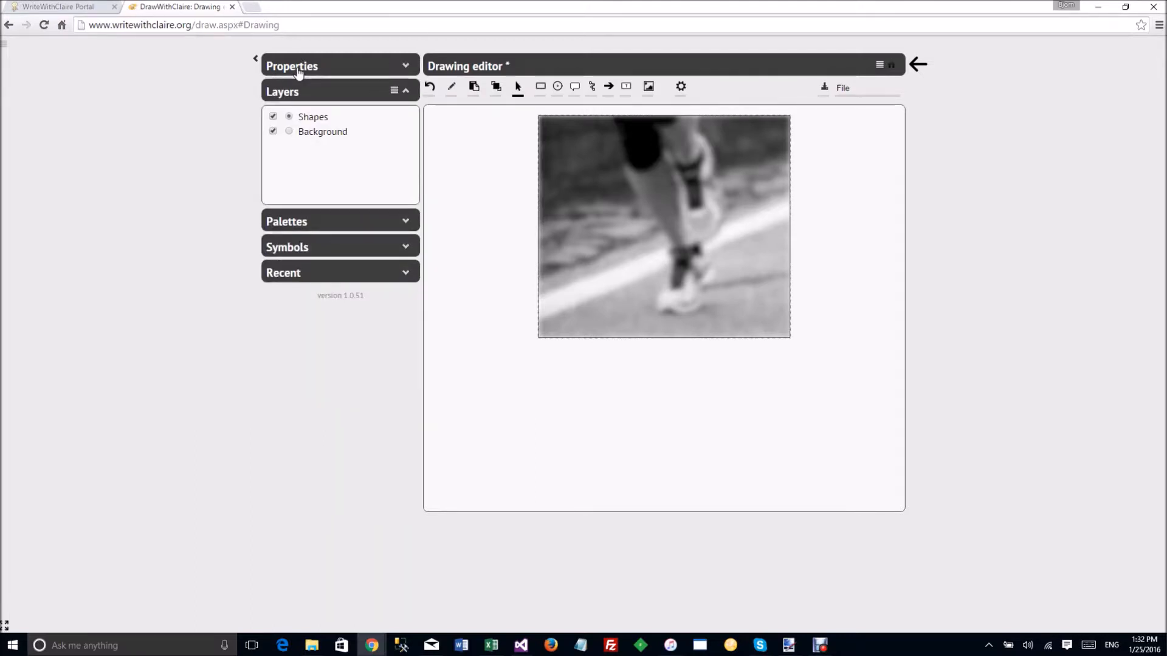
pyautogui.click(557, 86)
pyautogui.moveTo(653, 237); pyautogui.dragTo(728, 318)
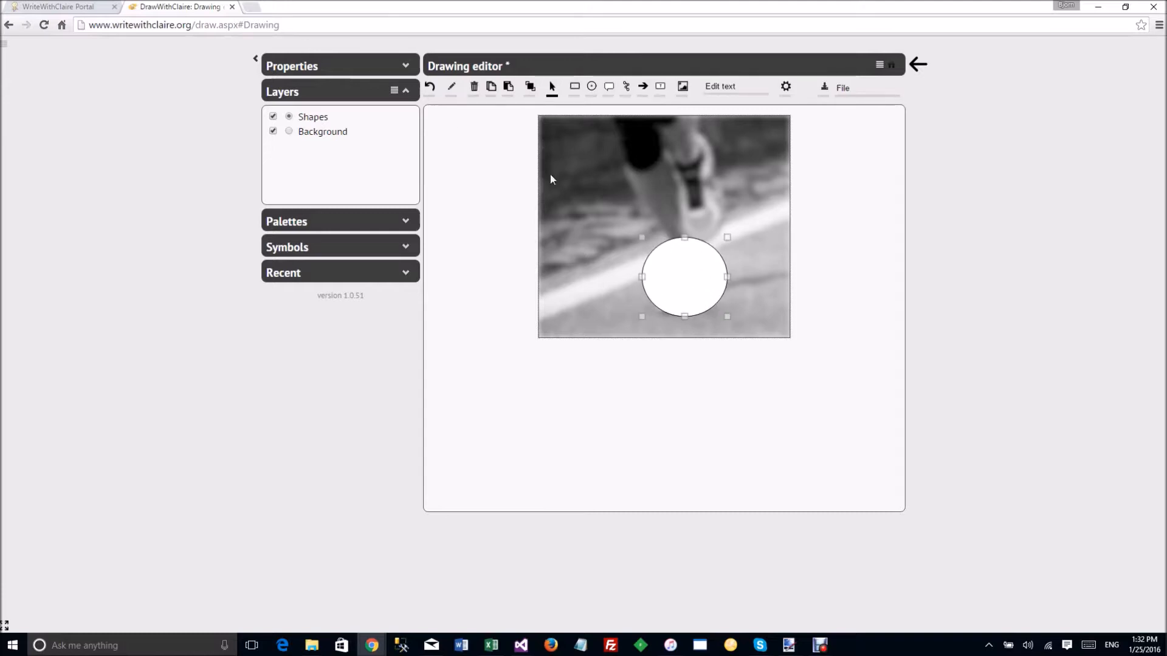
# Open the circle's properties with all sections collapsed and enable effect reversal for it.
pyautogui.click(286, 92)
pyautogui.click(302, 69)
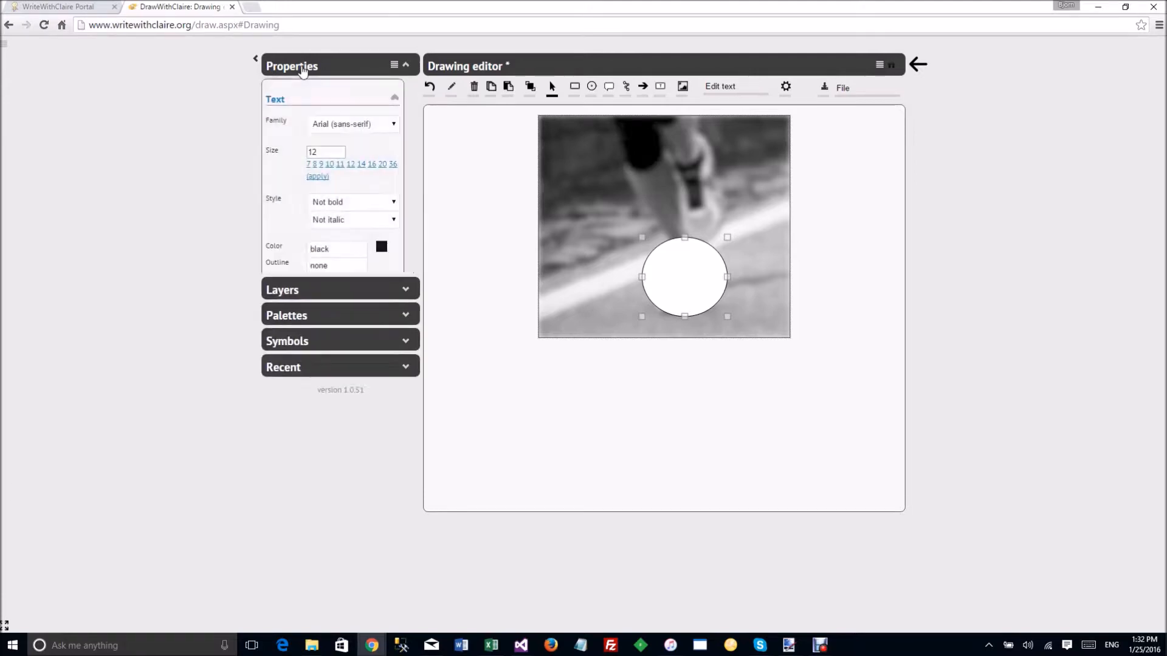
pyautogui.click(390, 64)
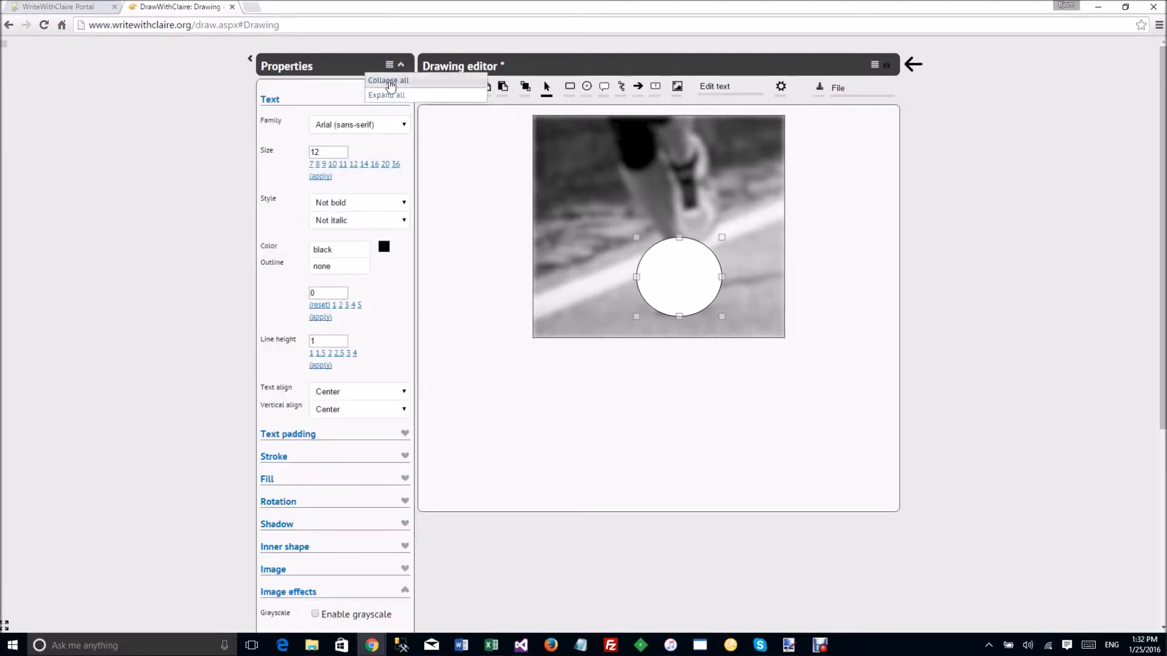
pyautogui.click(389, 81)
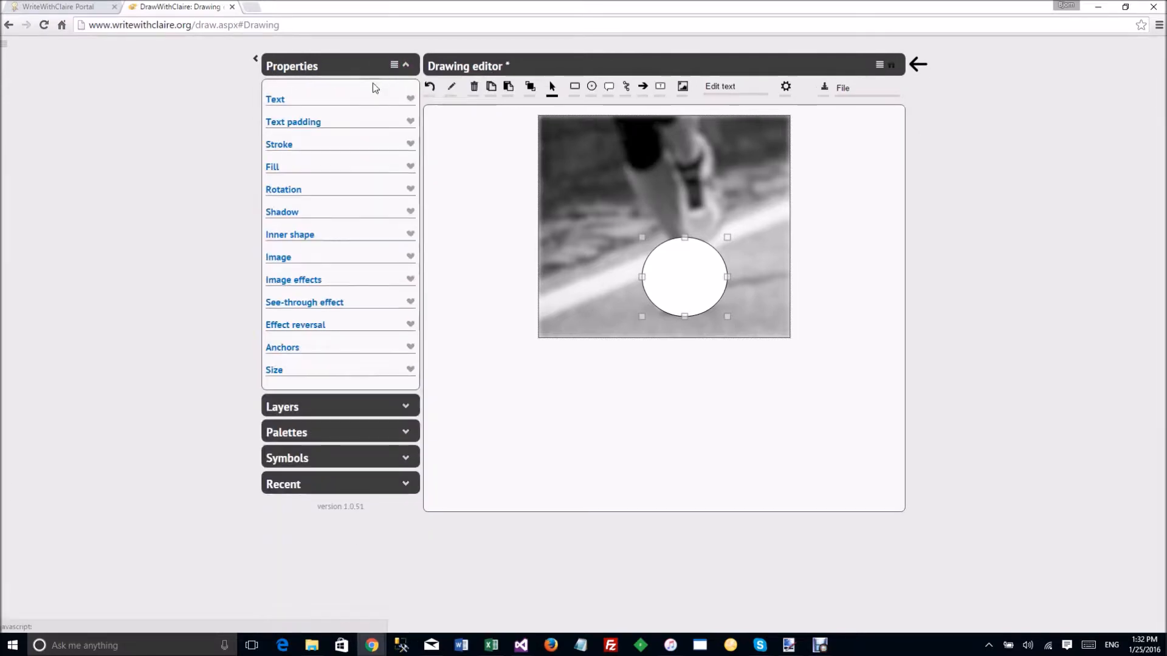
pyautogui.click(305, 326)
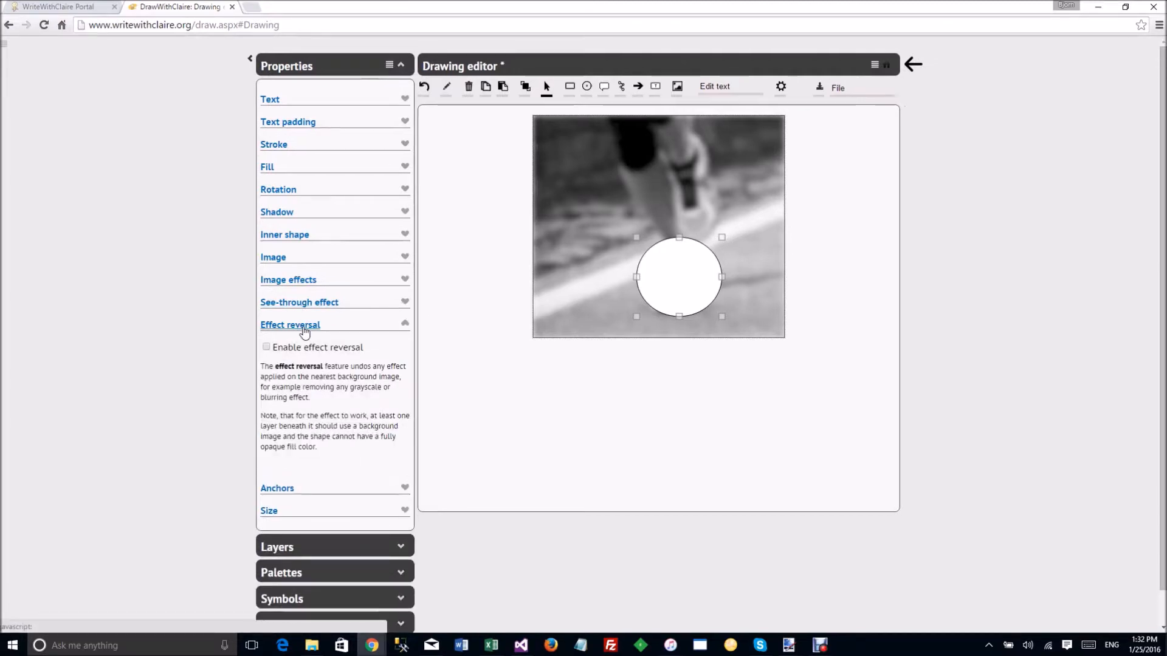
pyautogui.click(266, 347)
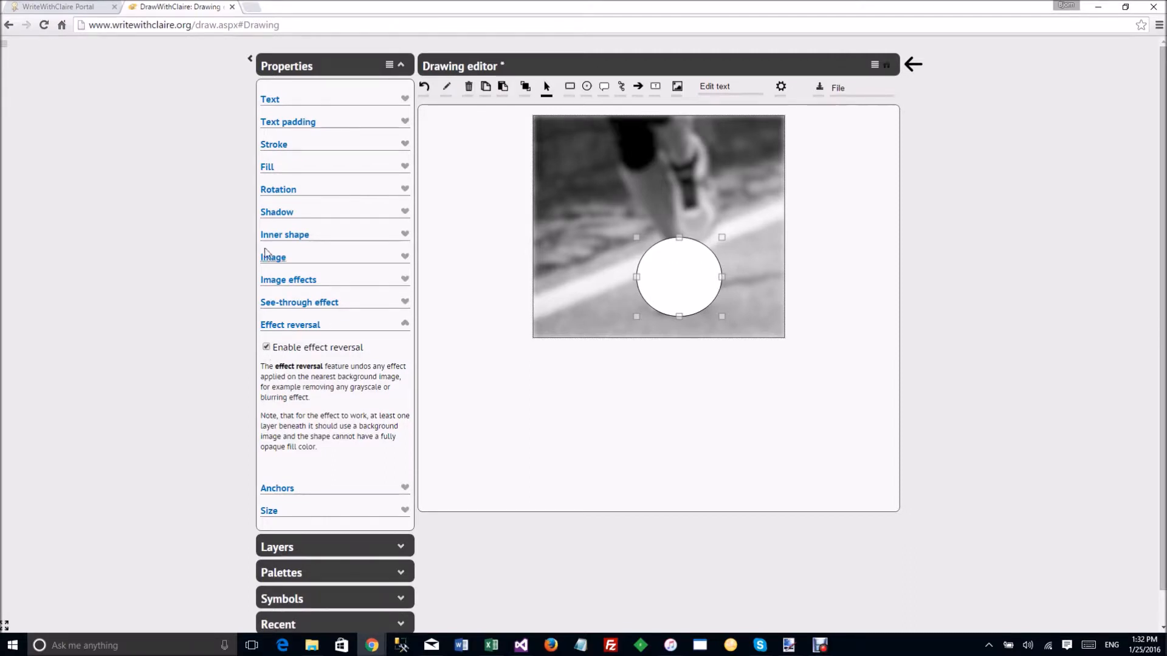
pyautogui.click(287, 326)
# Set the circle's fill transparency to 100% and enlarge the circle around the lower shoe.
pyautogui.click(274, 169)
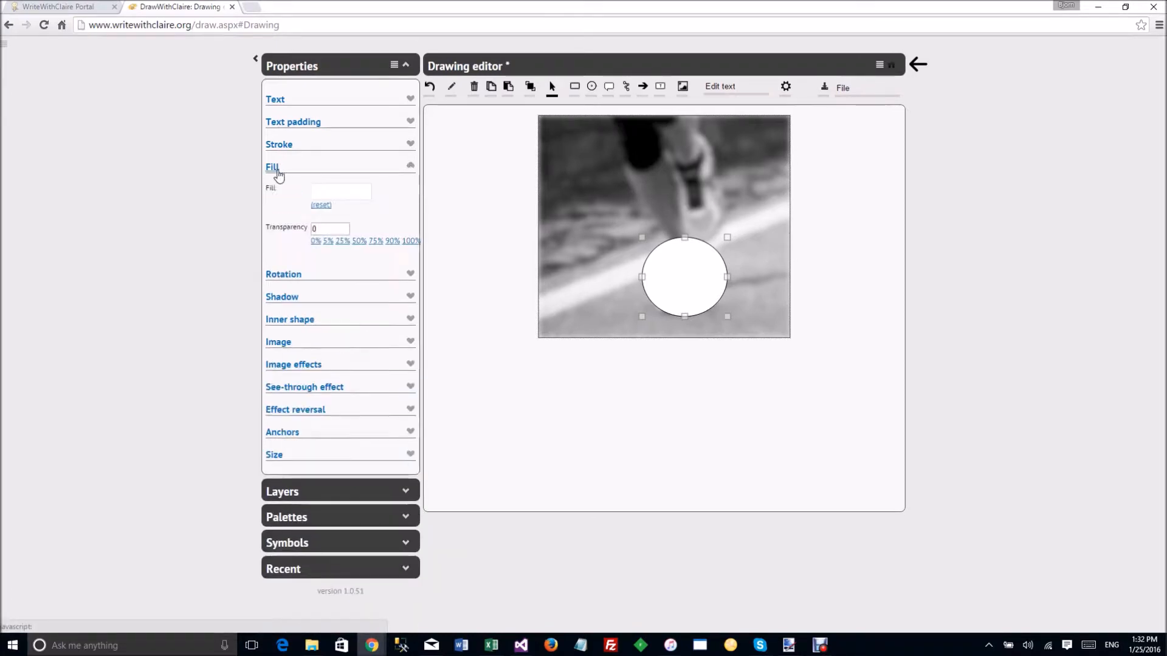
pyautogui.click(338, 191)
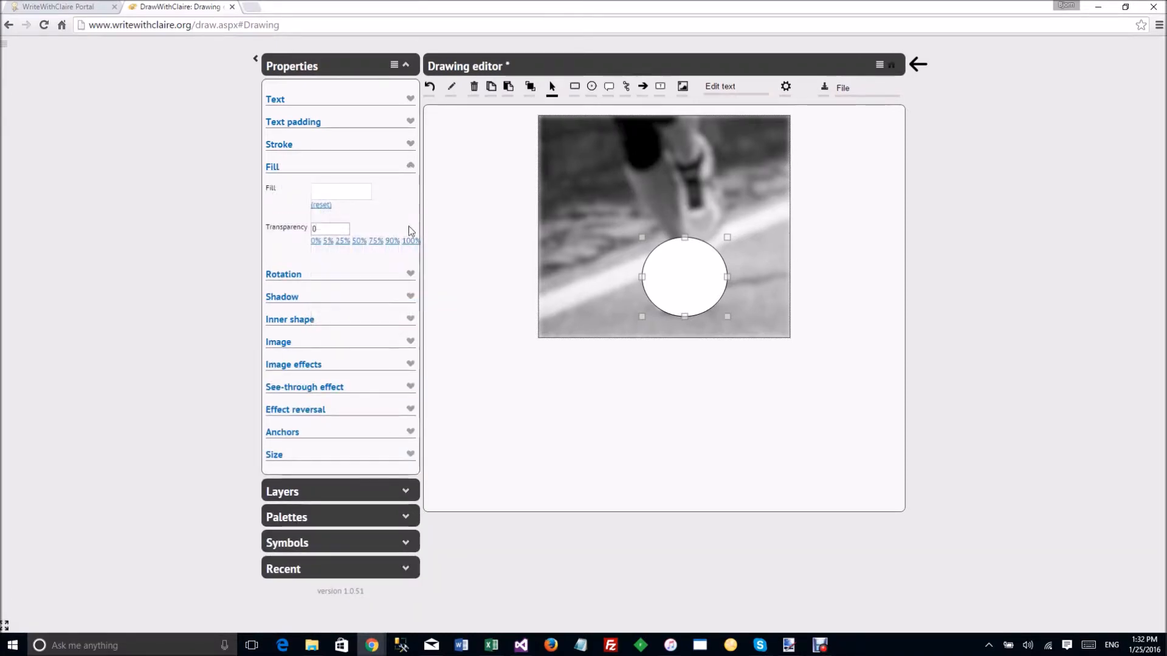
pyautogui.click(410, 241)
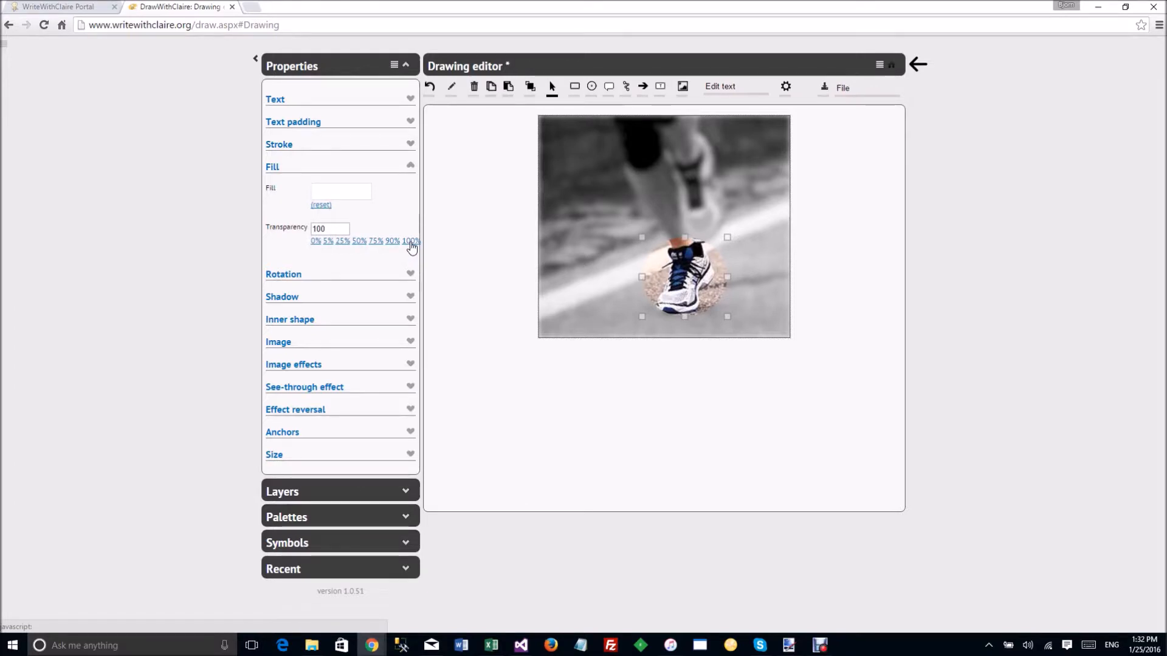
pyautogui.moveTo(642, 316); pyautogui.dragTo(624, 322)
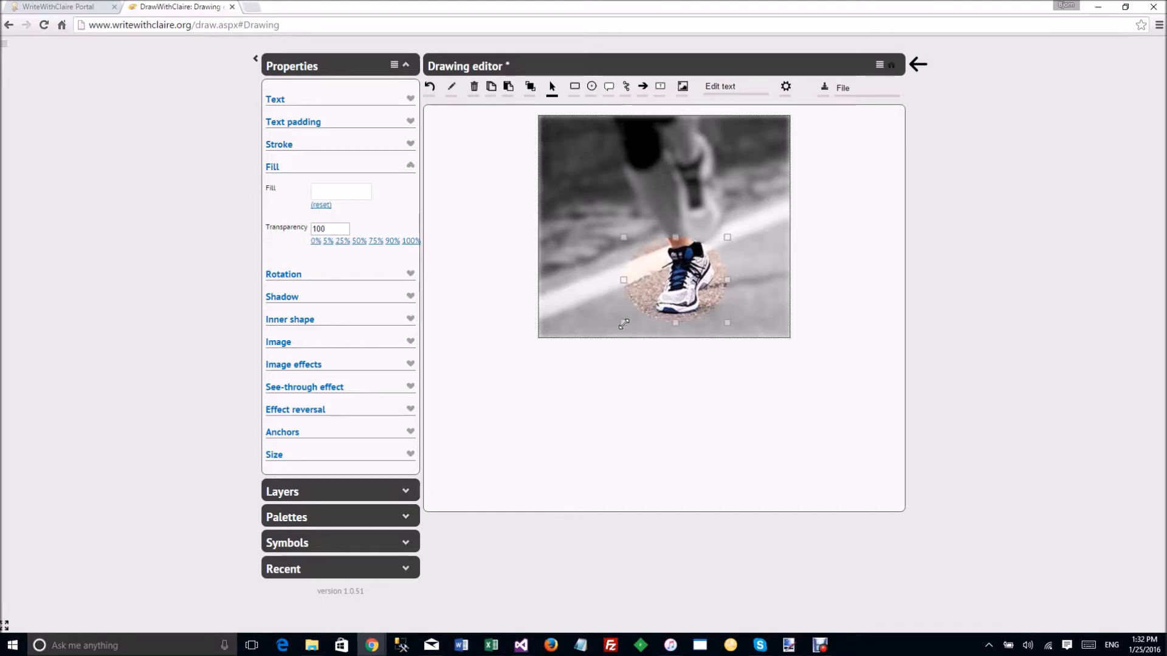
pyautogui.moveTo(733, 322); pyautogui.dragTo(747, 330)
pyautogui.moveTo(685, 232); pyautogui.dragTo(685, 229)
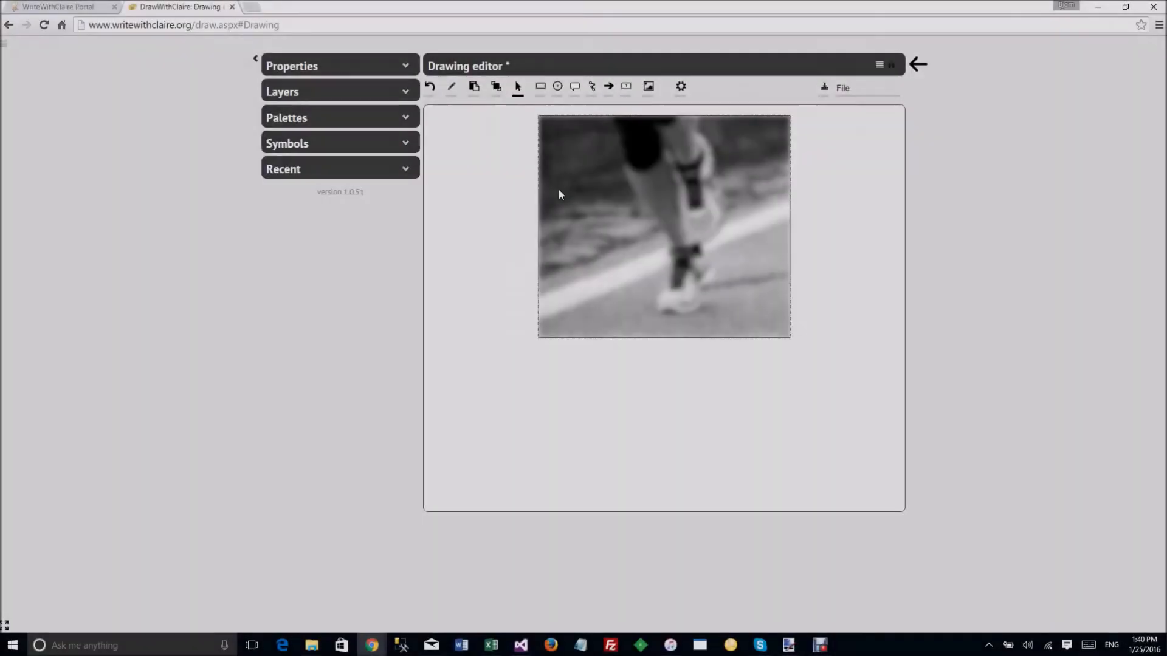
# Draw a wide ellipse over the lower shoe and give it an inner hole with margins of 20 on all sides.
pyautogui.click(557, 87)
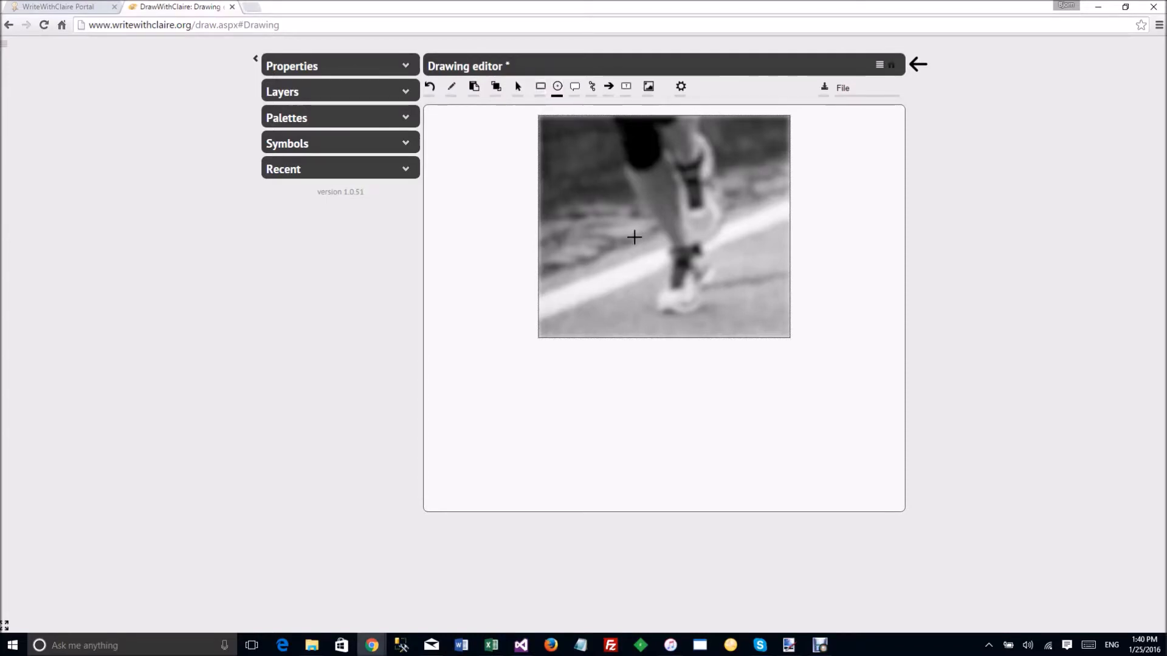
pyautogui.moveTo(630, 237); pyautogui.dragTo(745, 317)
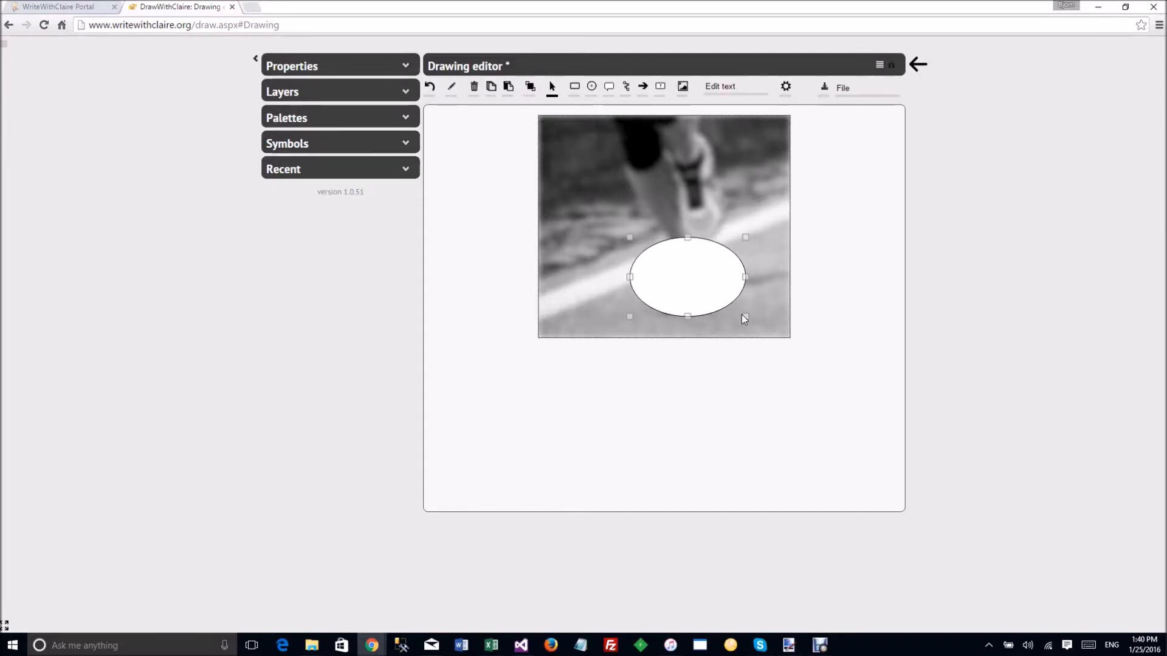
pyautogui.click(301, 68)
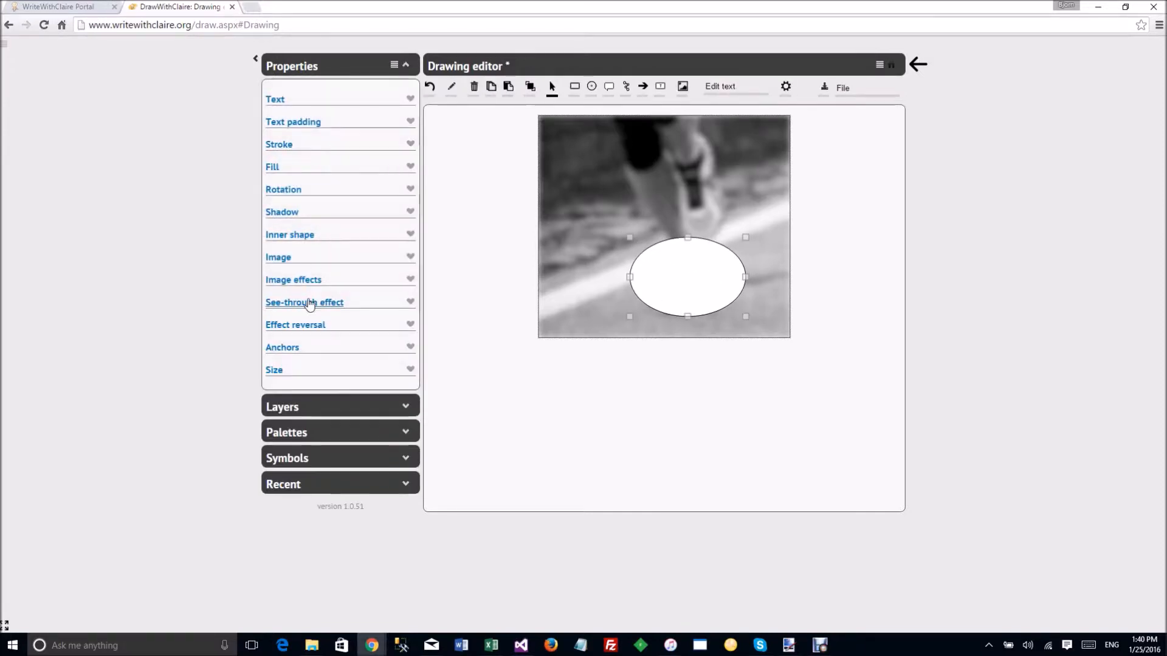
pyautogui.click(293, 235)
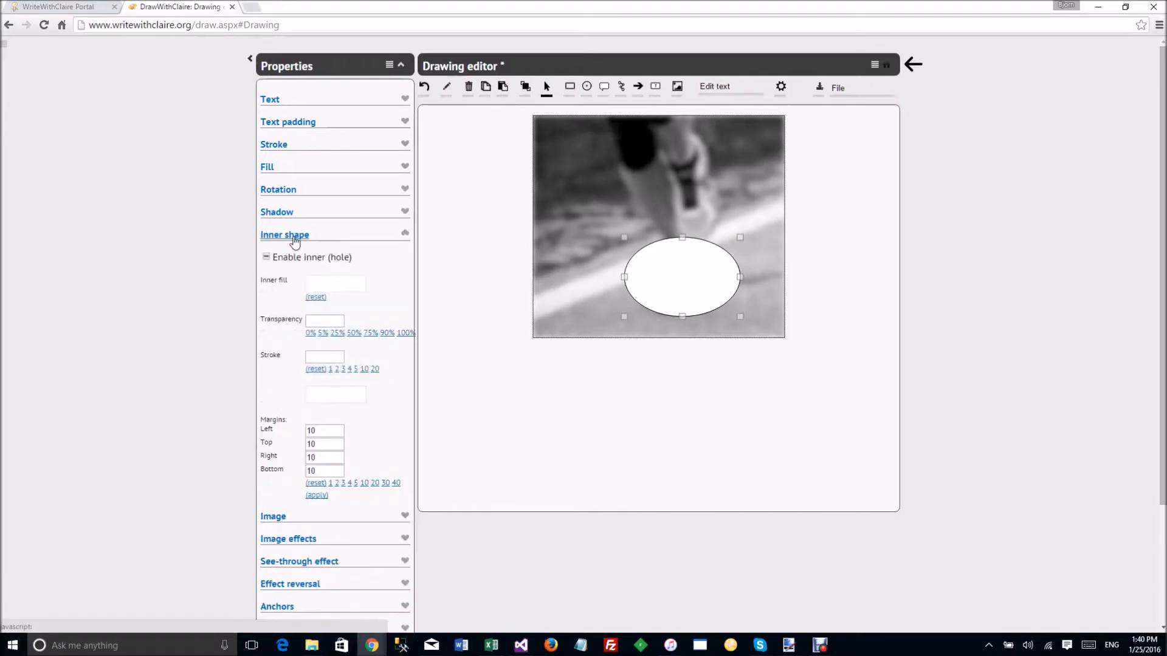
pyautogui.click(267, 258)
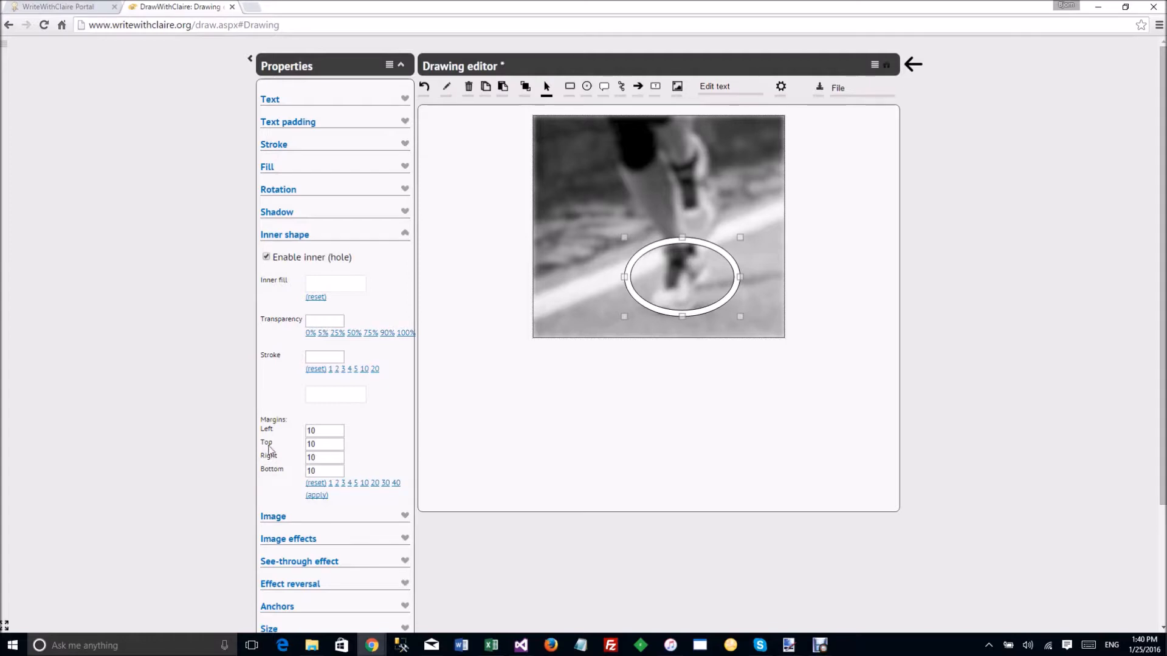
pyautogui.click(375, 484)
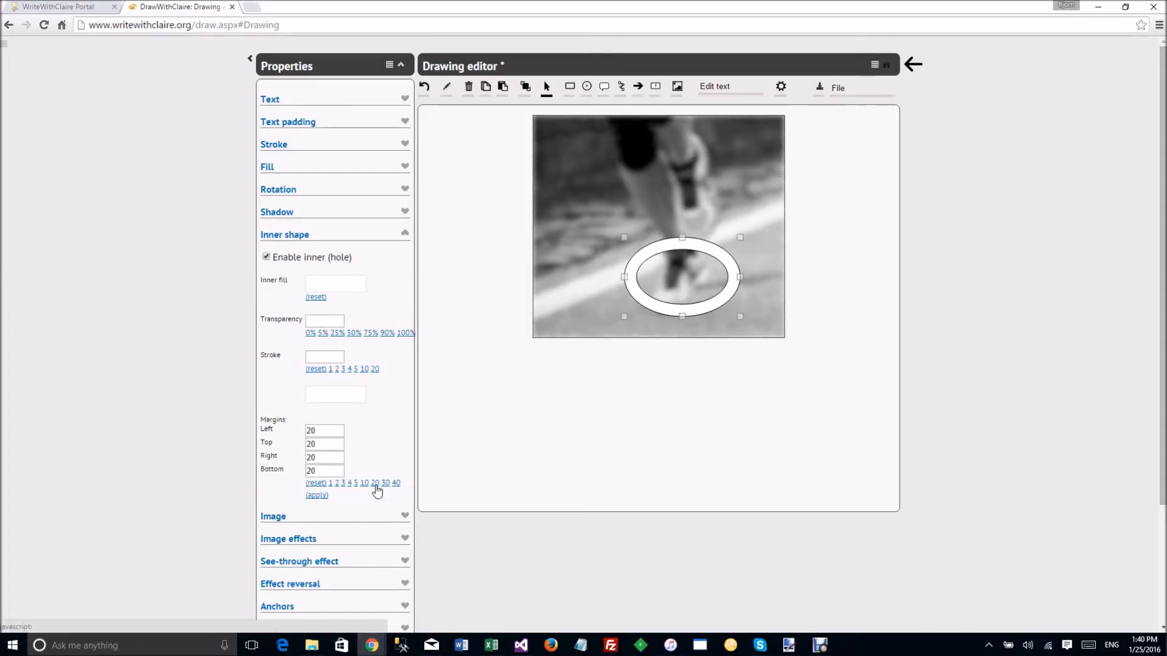
pyautogui.click(277, 242)
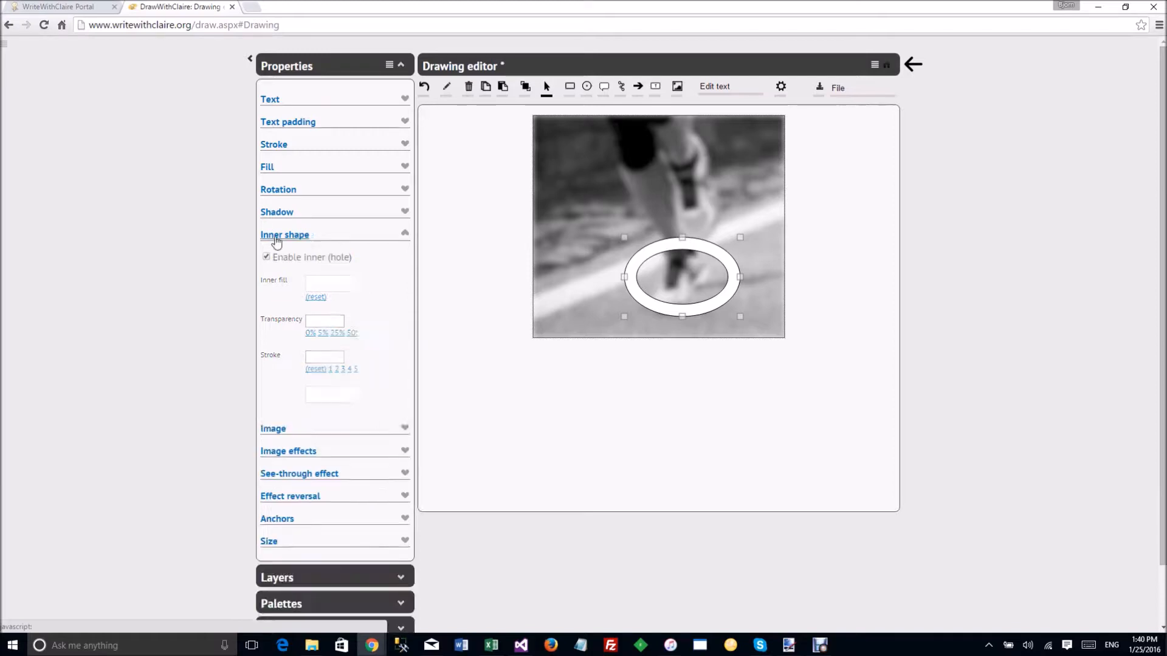
# Enable effect reversal on the ellipse and enlarge it until its hole frames the whole lower shoe.
pyautogui.click(303, 330)
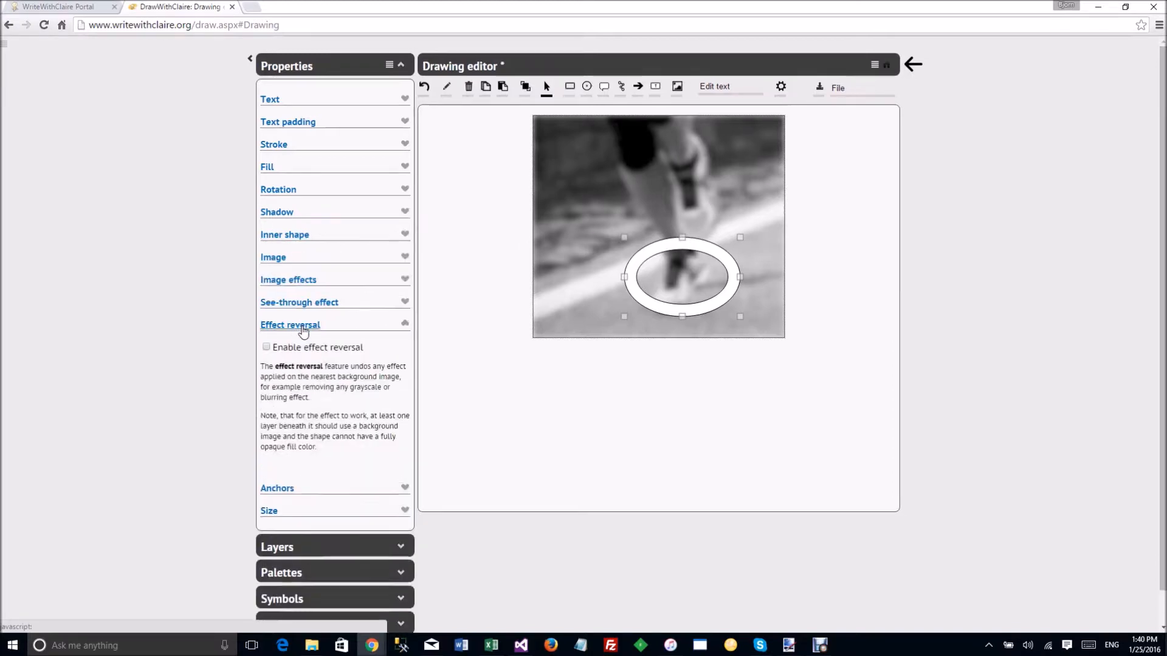
pyautogui.click(266, 348)
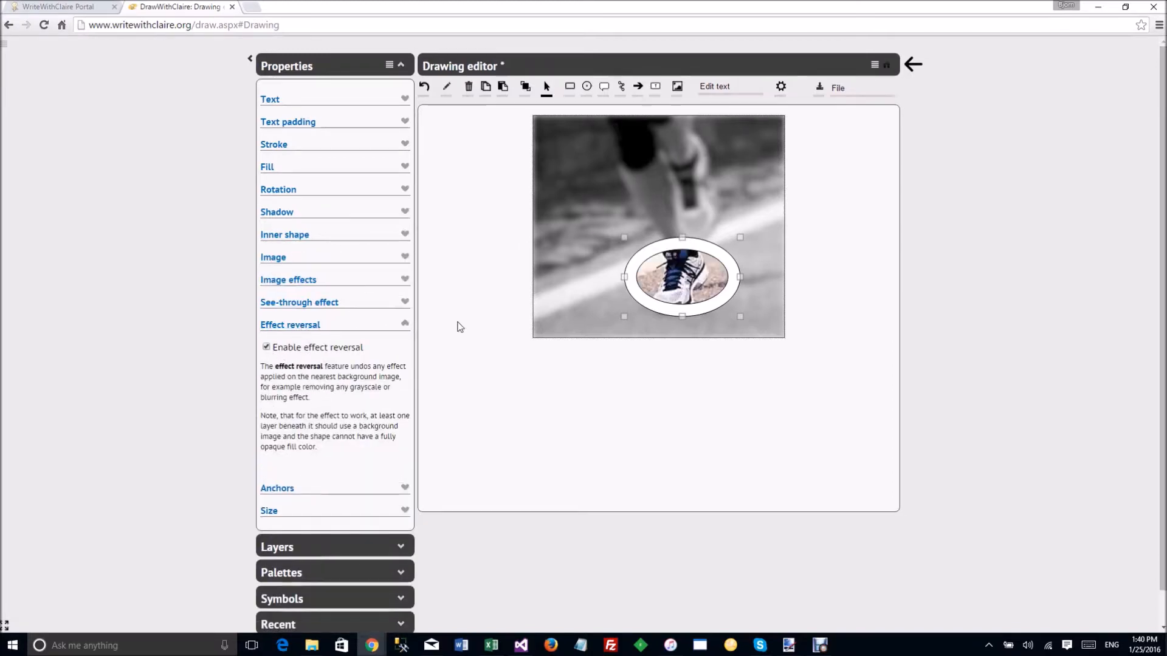
pyautogui.moveTo(623, 317); pyautogui.dragTo(593, 323)
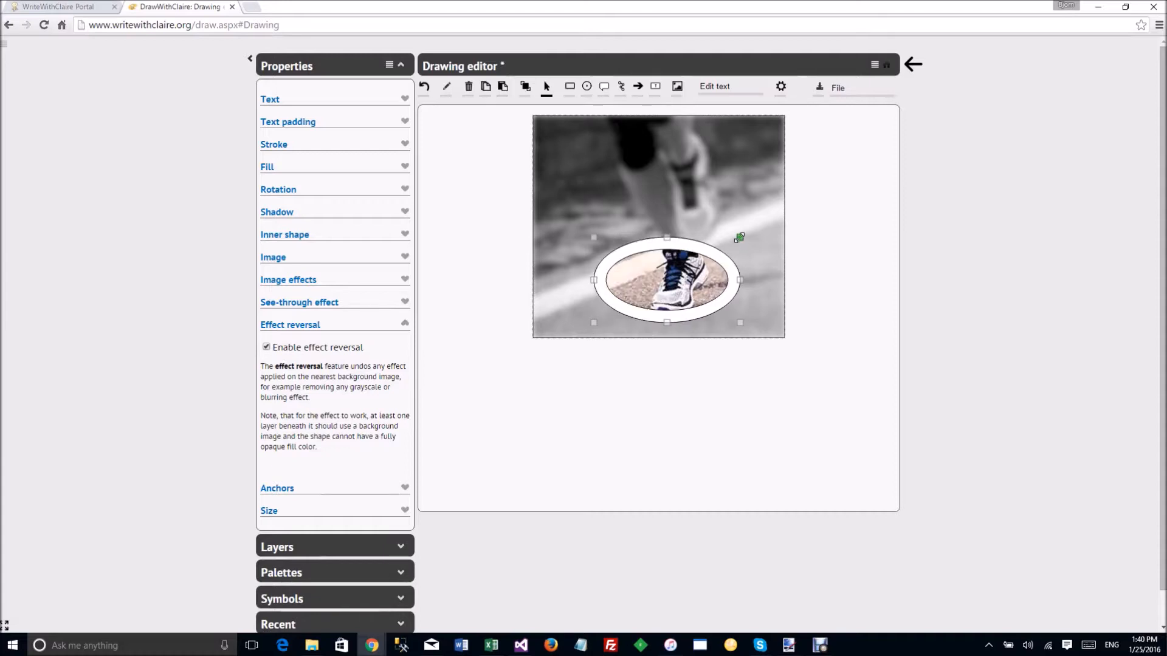
pyautogui.moveTo(740, 237); pyautogui.dragTo(751, 226)
pyautogui.moveTo(753, 324); pyautogui.dragTo(762, 328)
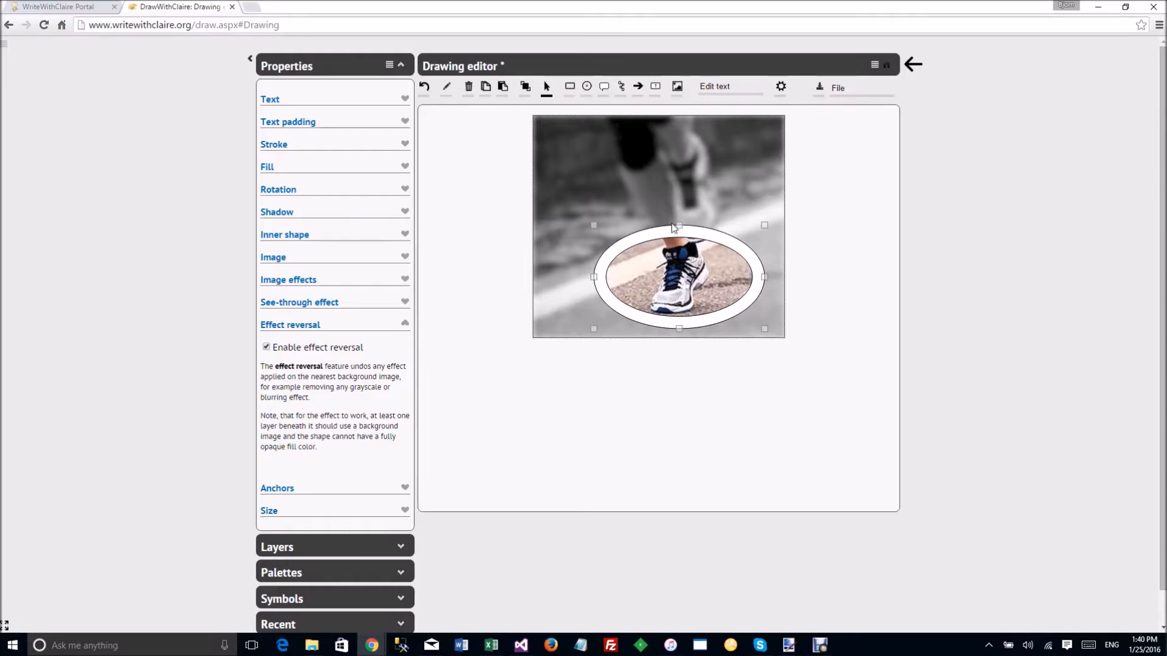
# Draw a callout on the photo beside the leg, aim its tip at the lower shoe and enlarge its box.
pyautogui.click(278, 68)
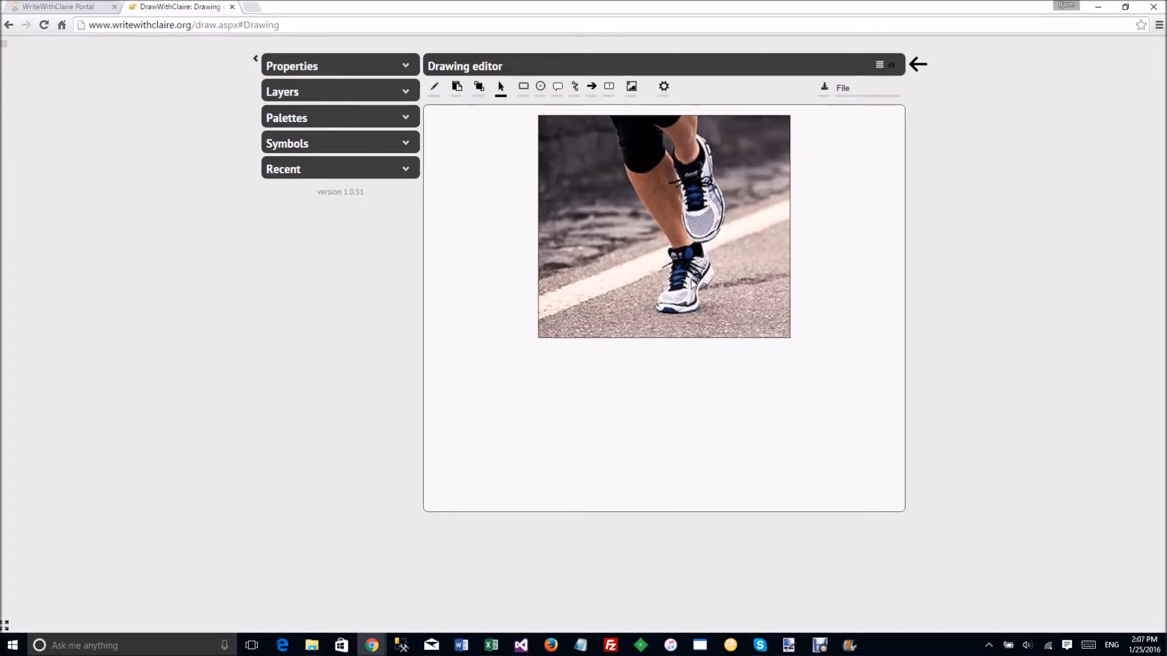
pyautogui.click(558, 88)
pyautogui.moveTo(615, 223); pyautogui.dragTo(631, 244)
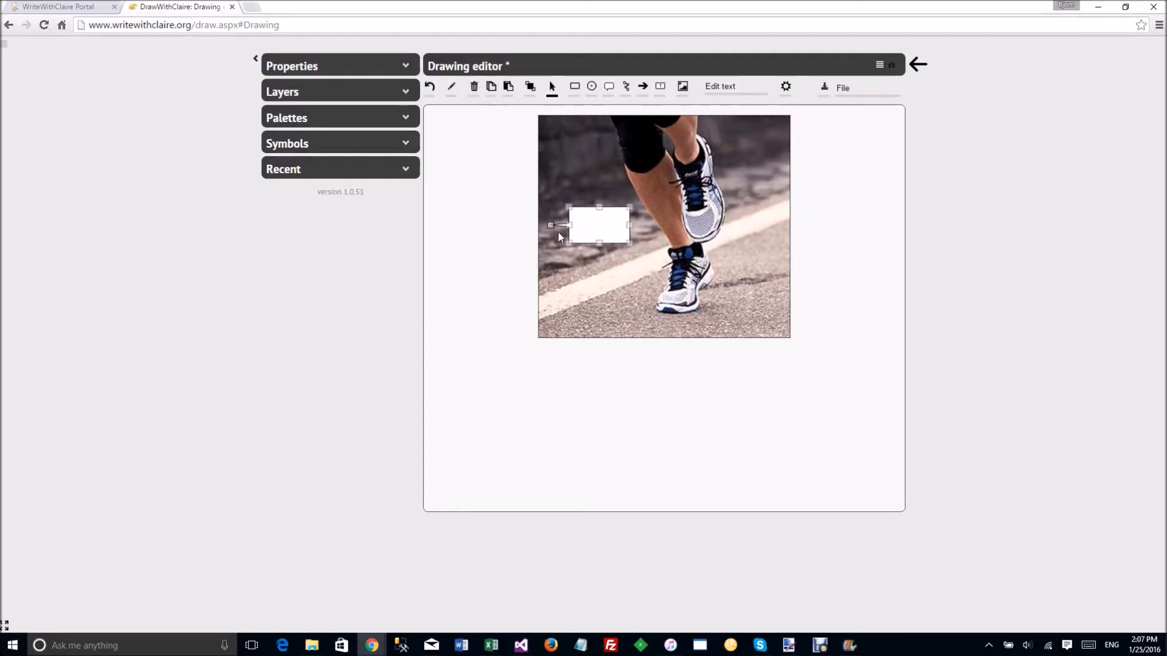
pyautogui.moveTo(550, 225); pyautogui.dragTo(655, 289)
pyautogui.moveTo(597, 221); pyautogui.dragTo(636, 243)
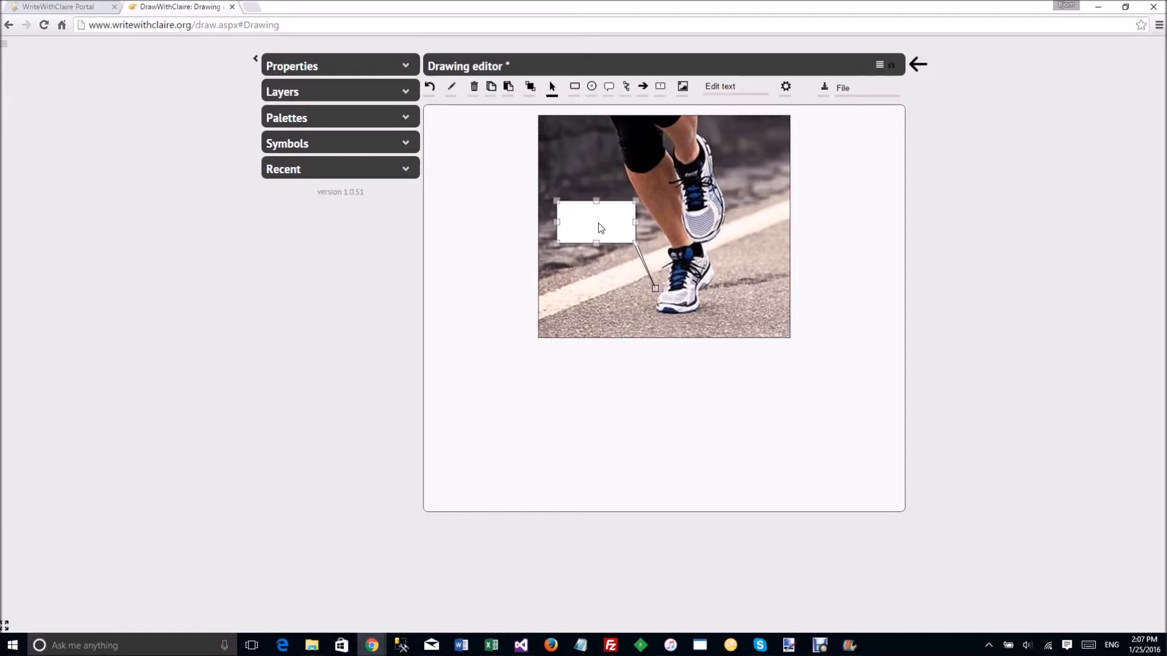
# Enter the text "A shoe!" in the callout and move the callout slightly further from the shoe.
pyautogui.doubleClick(600, 227)
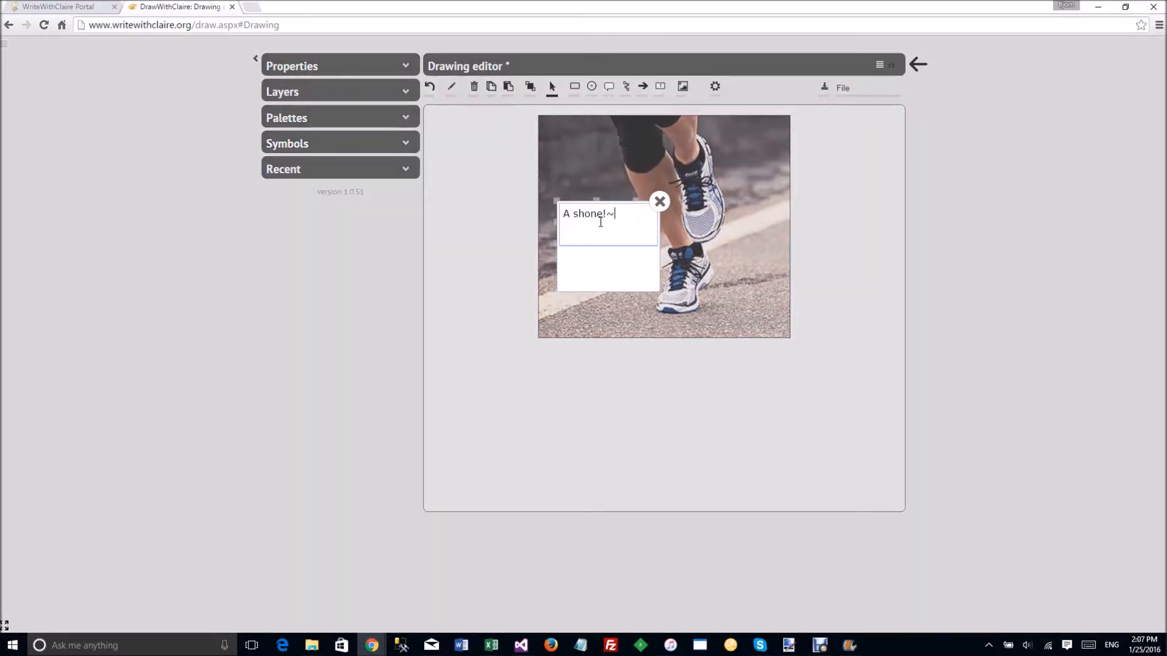
pyautogui.click(672, 206)
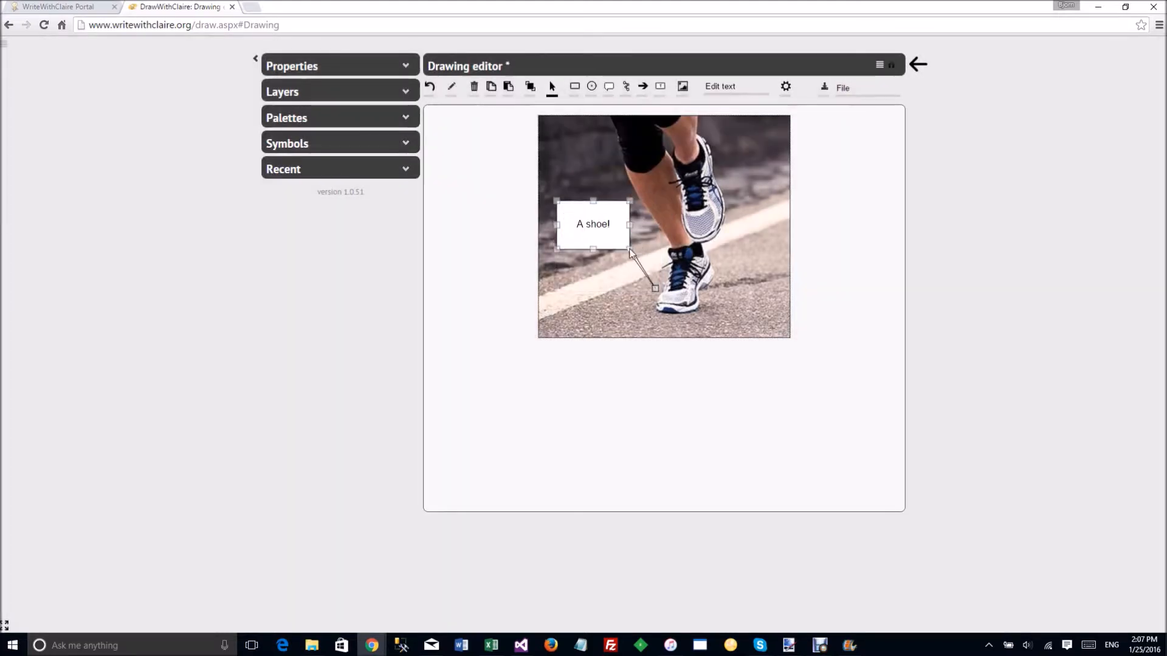
pyautogui.moveTo(608, 231); pyautogui.dragTo(590, 216)
# Open the callout type properties of the selected callout and nudge its tip at the lower shoe.
pyautogui.click(275, 66)
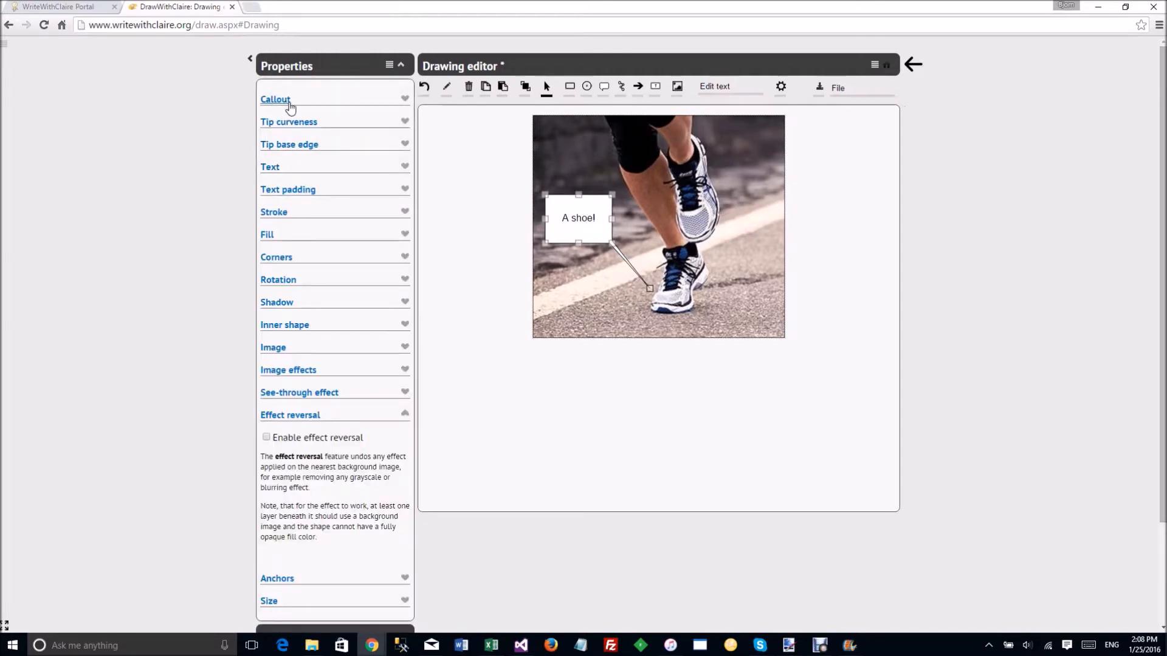
pyautogui.click(289, 105)
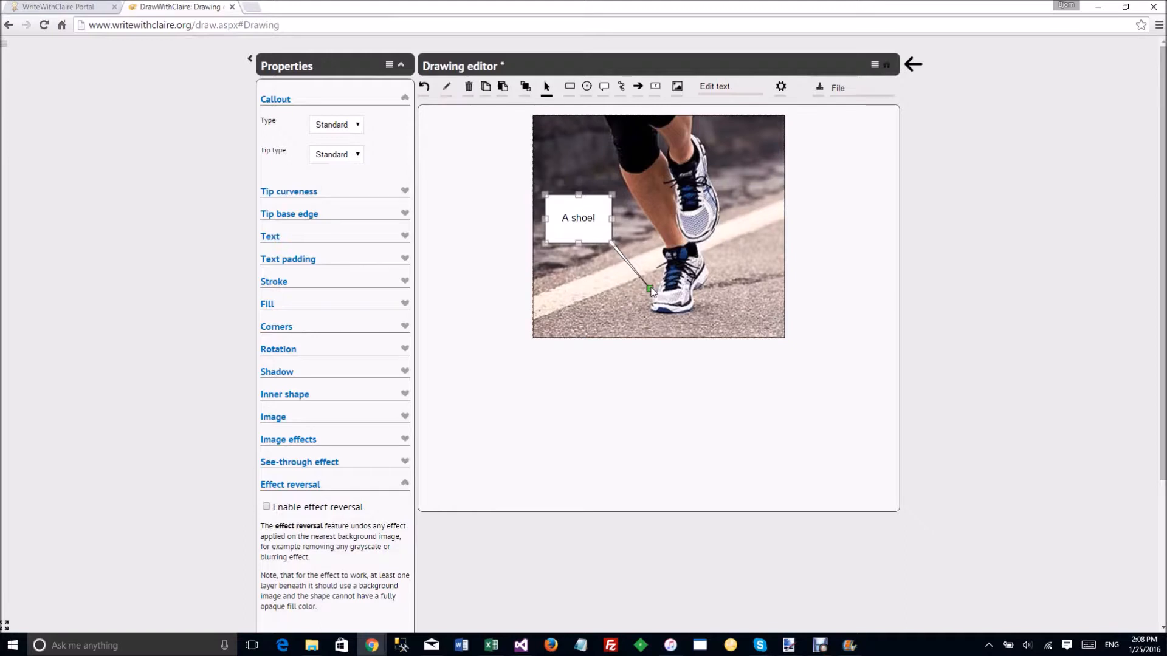
pyautogui.moveTo(650, 288); pyautogui.dragTo(650, 290)
# Try the Arrow and Bubbles tip types on the callout, moving its box each time, and return it to the Standard tip type.
pyautogui.click(340, 155)
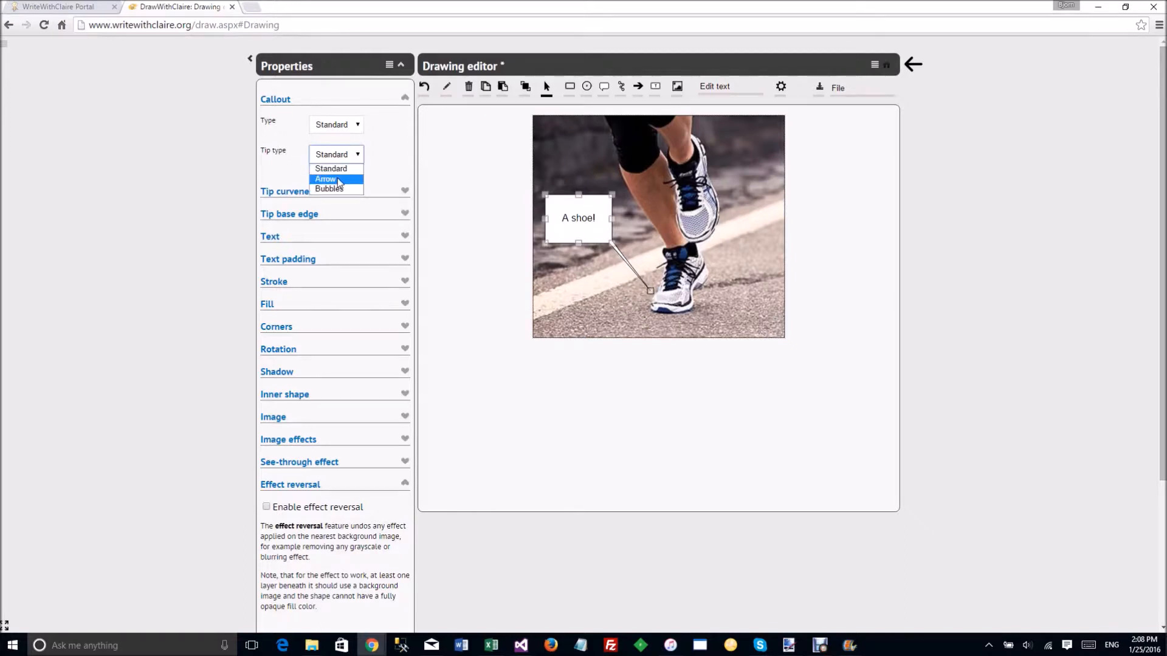
pyautogui.click(331, 175)
pyautogui.moveTo(605, 233); pyautogui.dragTo(594, 186)
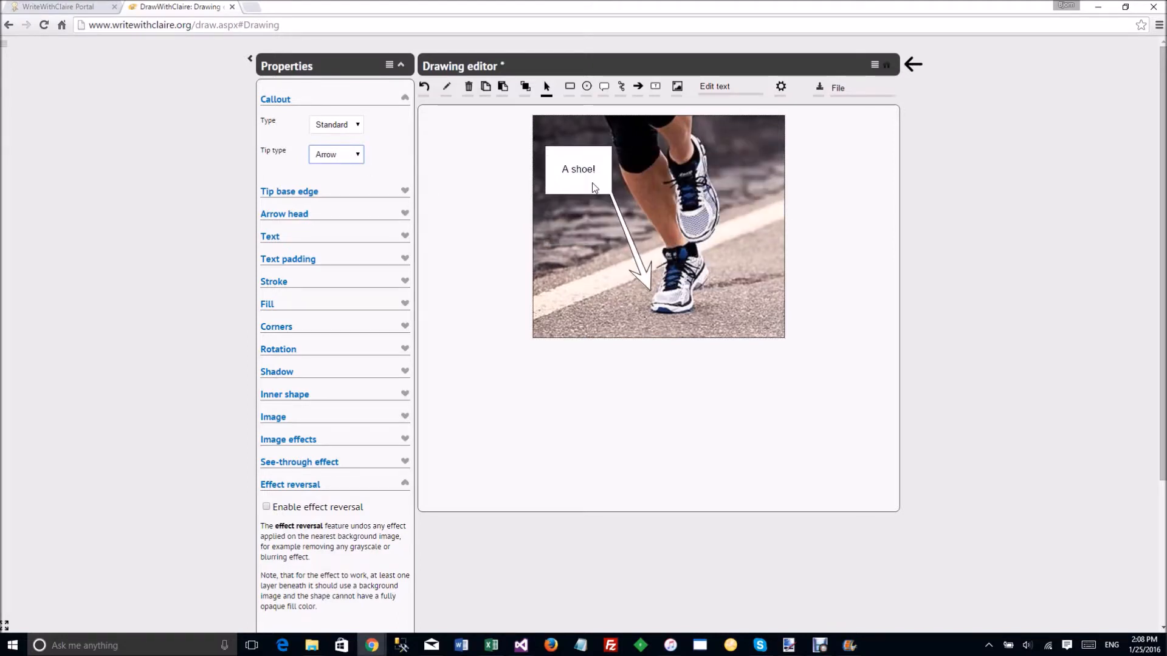
pyautogui.click(336, 155)
pyautogui.click(333, 190)
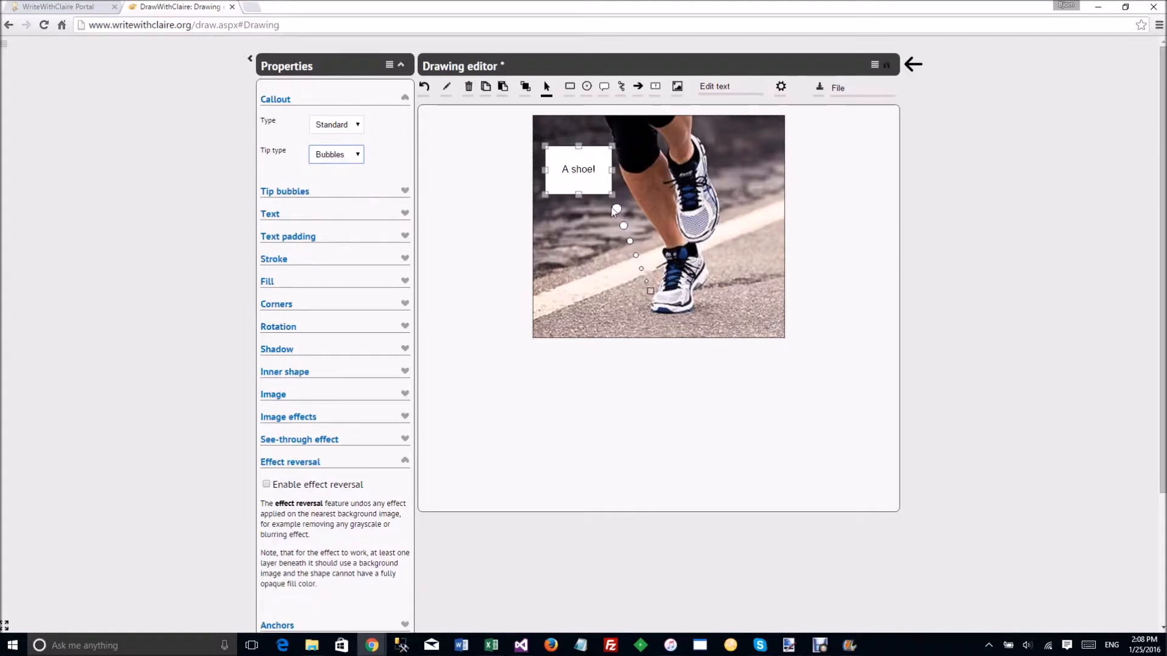
pyautogui.moveTo(596, 170)
pyautogui.mouseDown()
pyautogui.moveTo(597, 249)
pyautogui.moveTo(752, 242)
pyautogui.moveTo(673, 172)
pyautogui.moveTo(606, 175)
pyautogui.mouseUp()
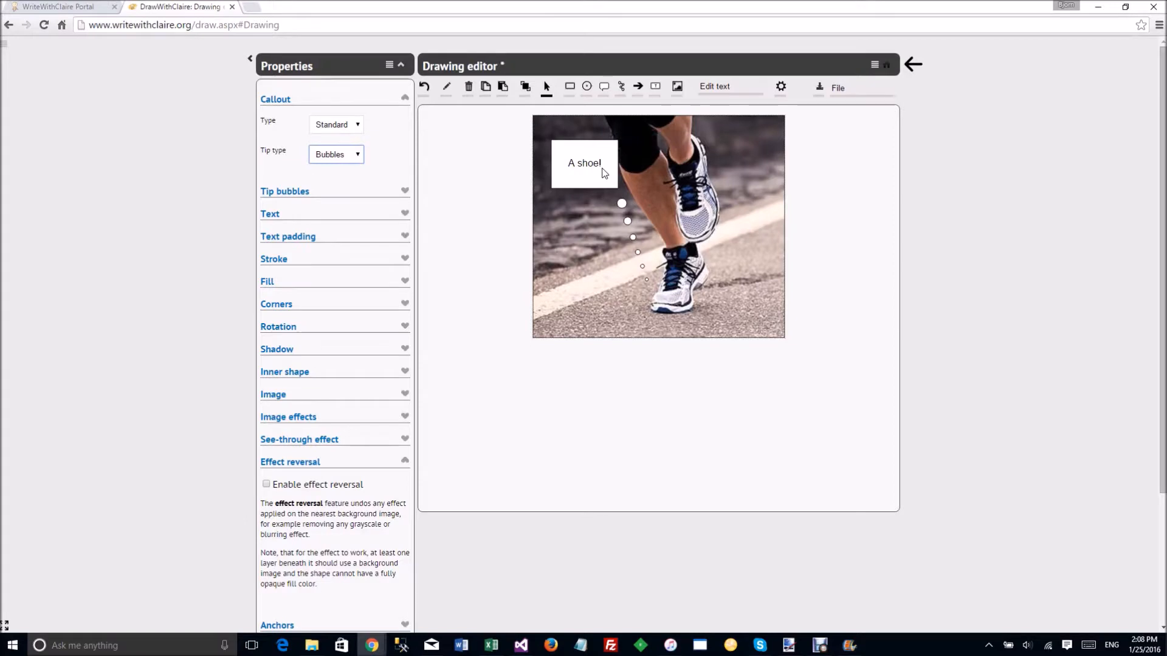
pyautogui.click(350, 159)
pyautogui.click(344, 173)
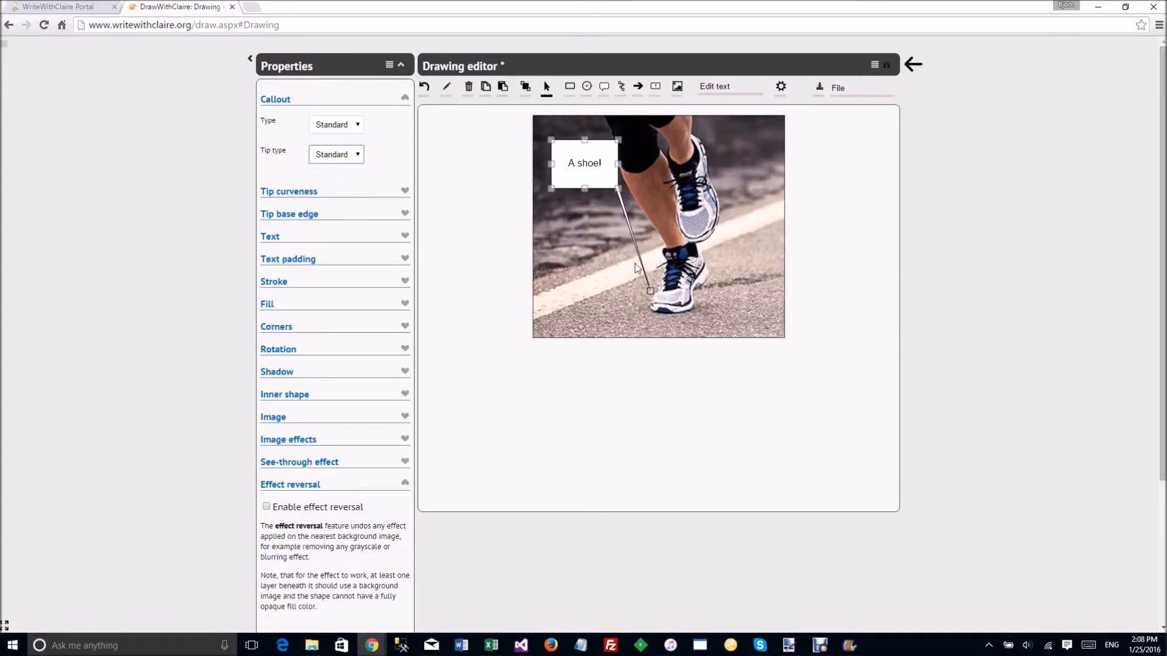
# Enlarge the callout box, give it a curved tip with a curveness of -20, and move it across the upper shoe.
pyautogui.moveTo(583, 190); pyautogui.dragTo(572, 212)
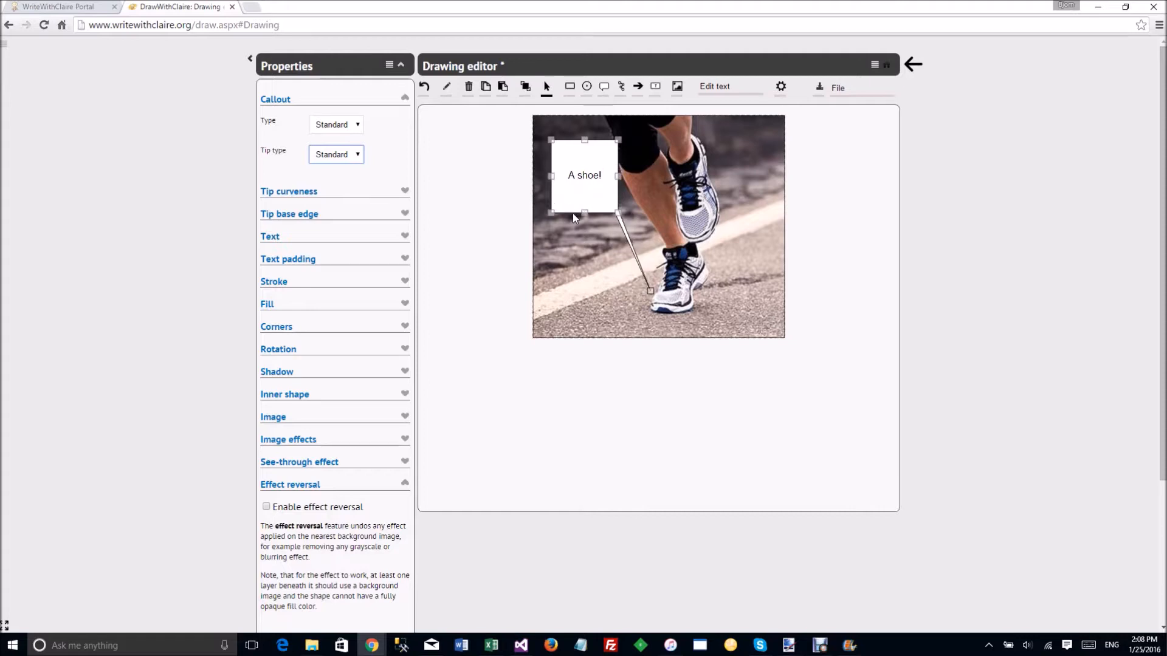
pyautogui.click(301, 193)
pyautogui.click(301, 213)
pyautogui.moveTo(601, 183); pyautogui.dragTo(644, 176)
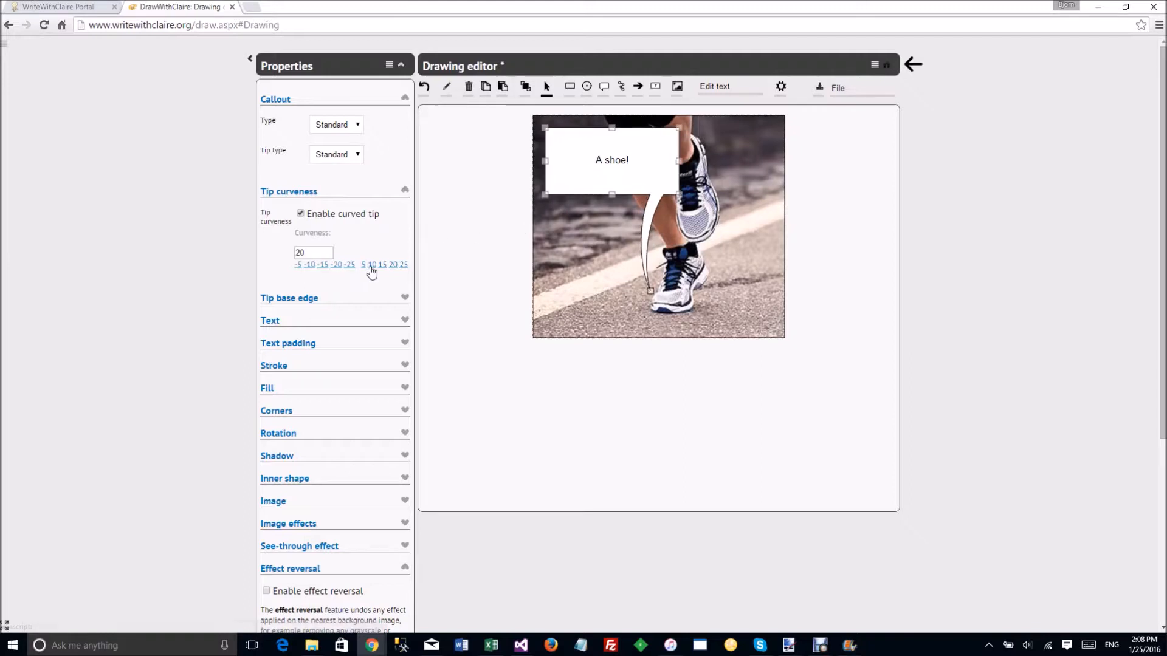
pyautogui.click(337, 265)
pyautogui.moveTo(666, 161); pyautogui.dragTo(746, 163)
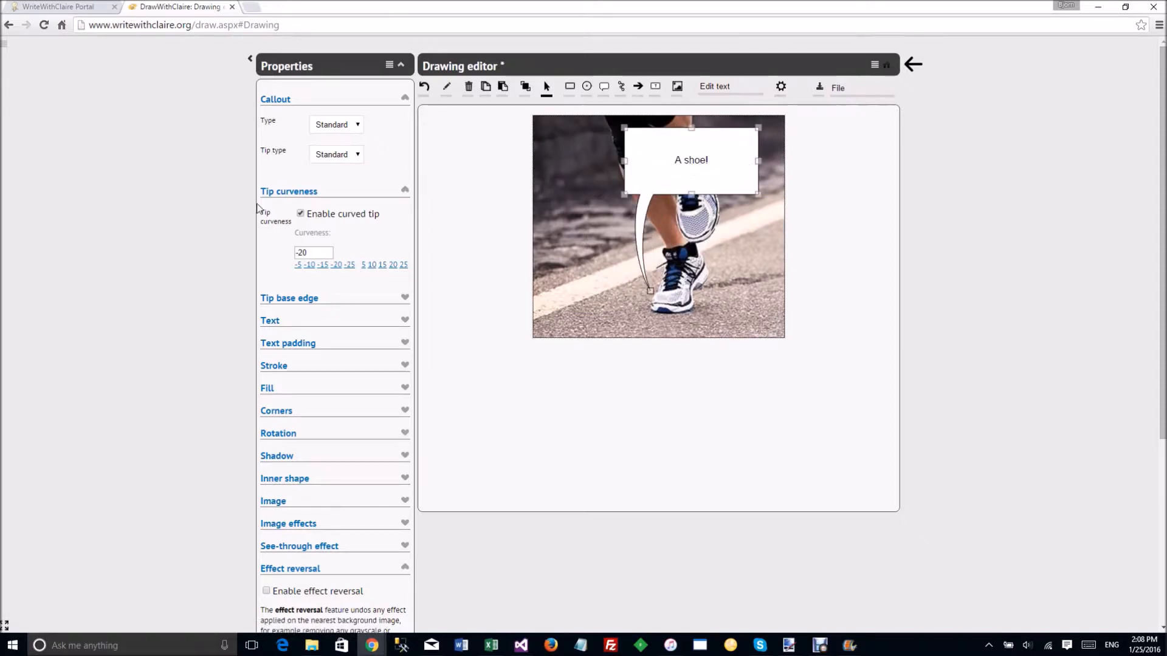
# Try base widths of 20% and 15 for the callout's tip and set the base width to 15%.
pyautogui.click(301, 300)
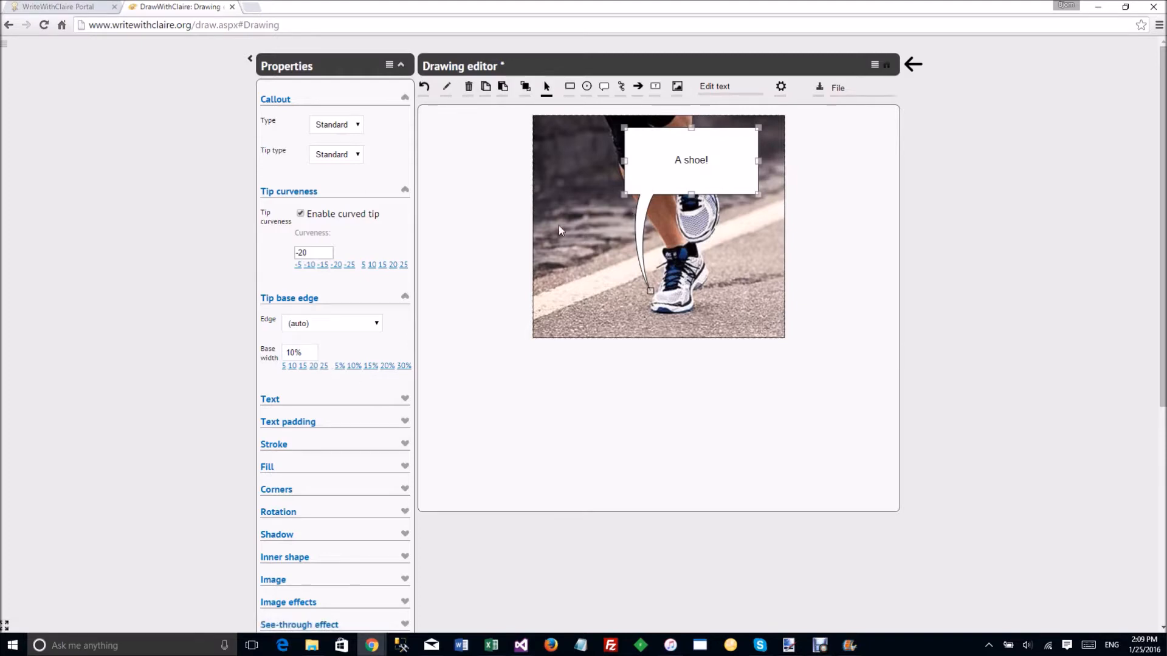
pyautogui.click(387, 366)
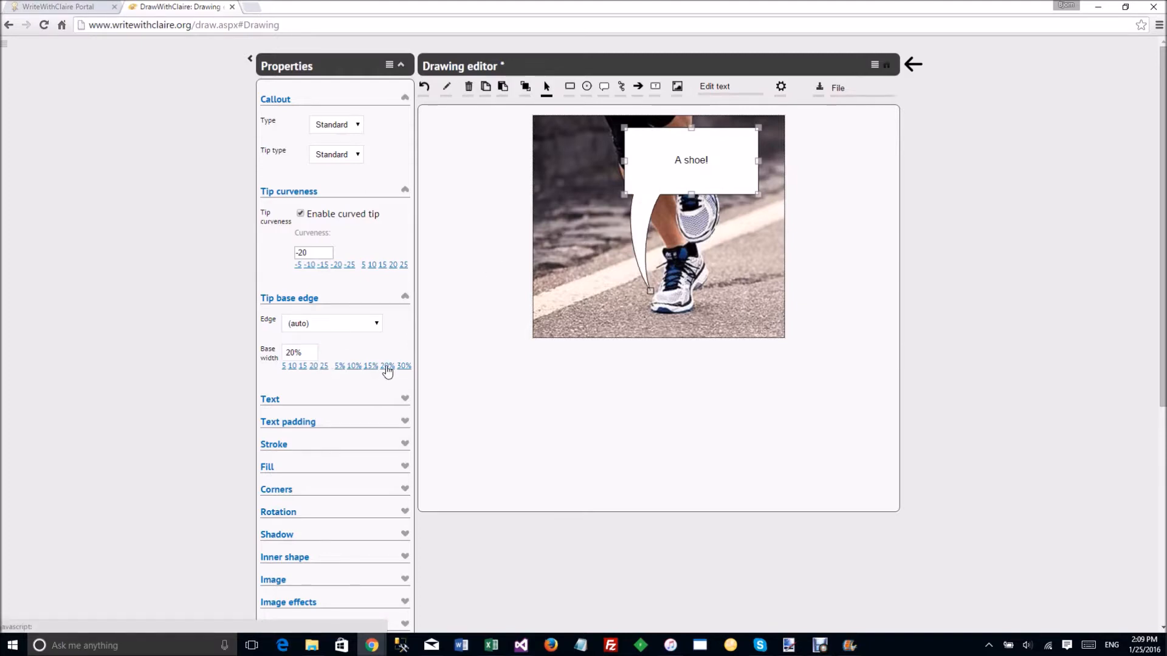
pyautogui.click(303, 367)
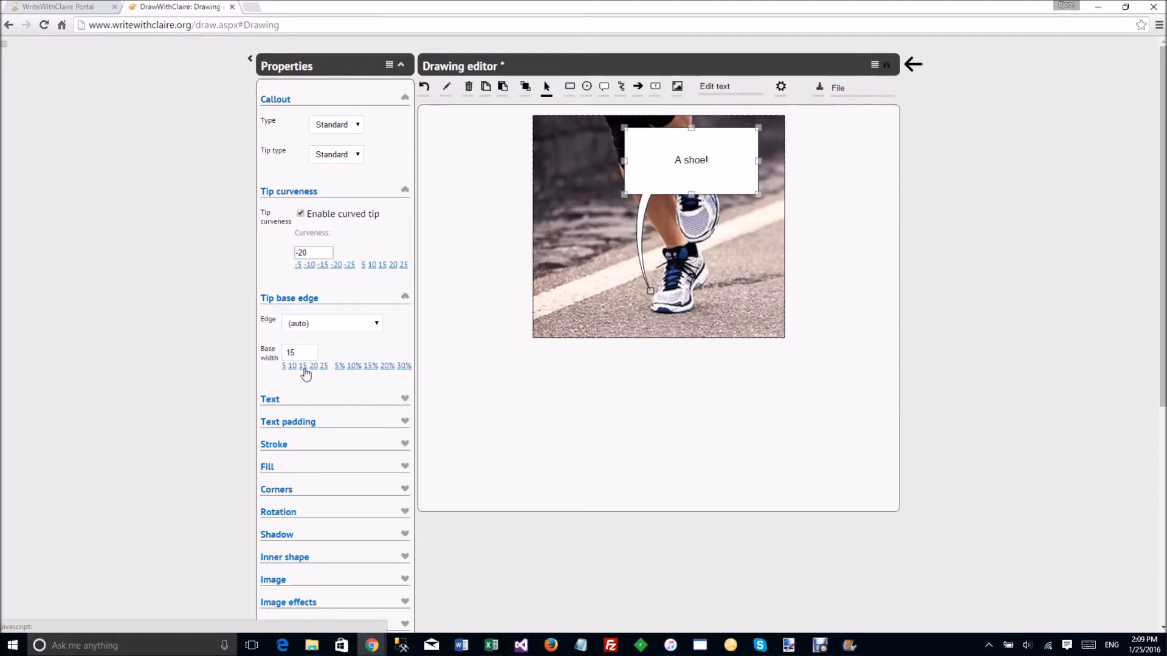
pyautogui.click(370, 366)
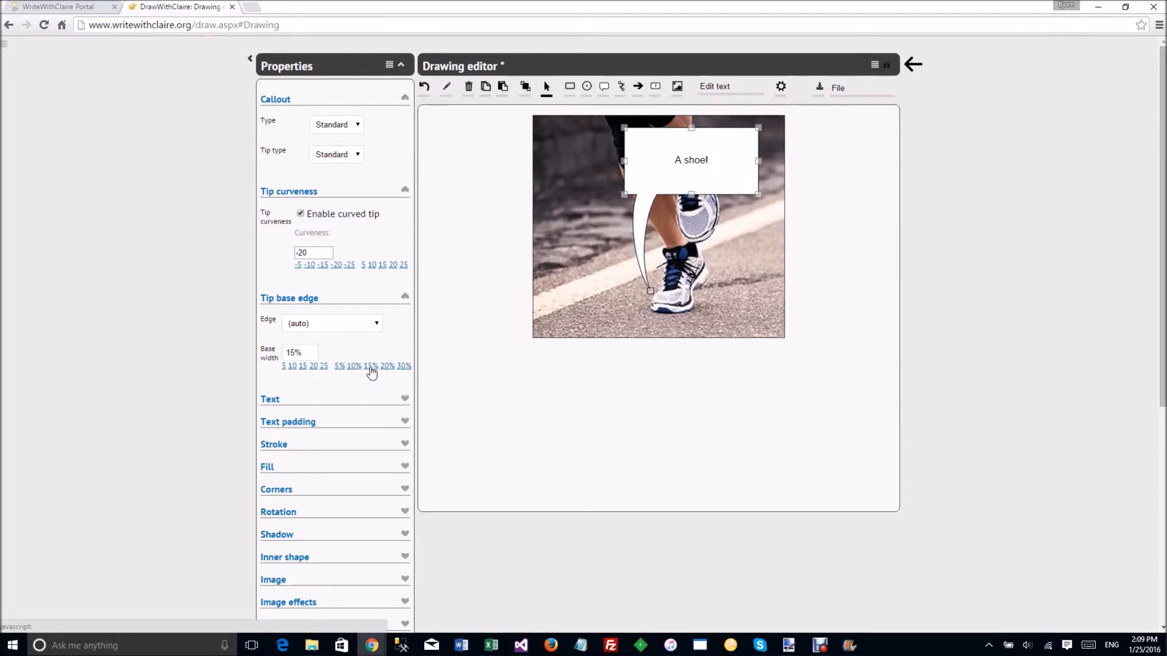
# Try the Bottom-left corner and (auto - corners) options for the tip base edge, moving the callout to test each.
pyautogui.click(301, 325)
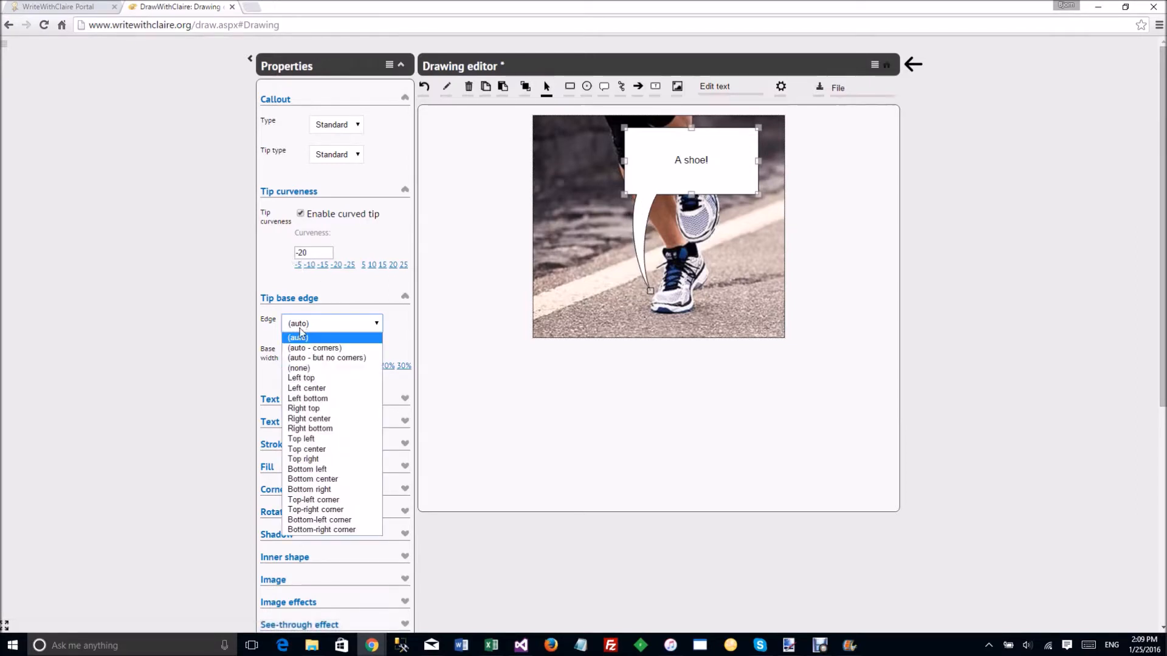
pyautogui.click(347, 522)
pyautogui.moveTo(690, 194)
pyautogui.mouseDown()
pyautogui.moveTo(786, 322)
pyautogui.moveTo(689, 190)
pyautogui.moveTo(550, 253)
pyautogui.moveTo(686, 201)
pyautogui.moveTo(702, 182)
pyautogui.moveTo(692, 194)
pyautogui.mouseUp()
pyautogui.click(328, 324)
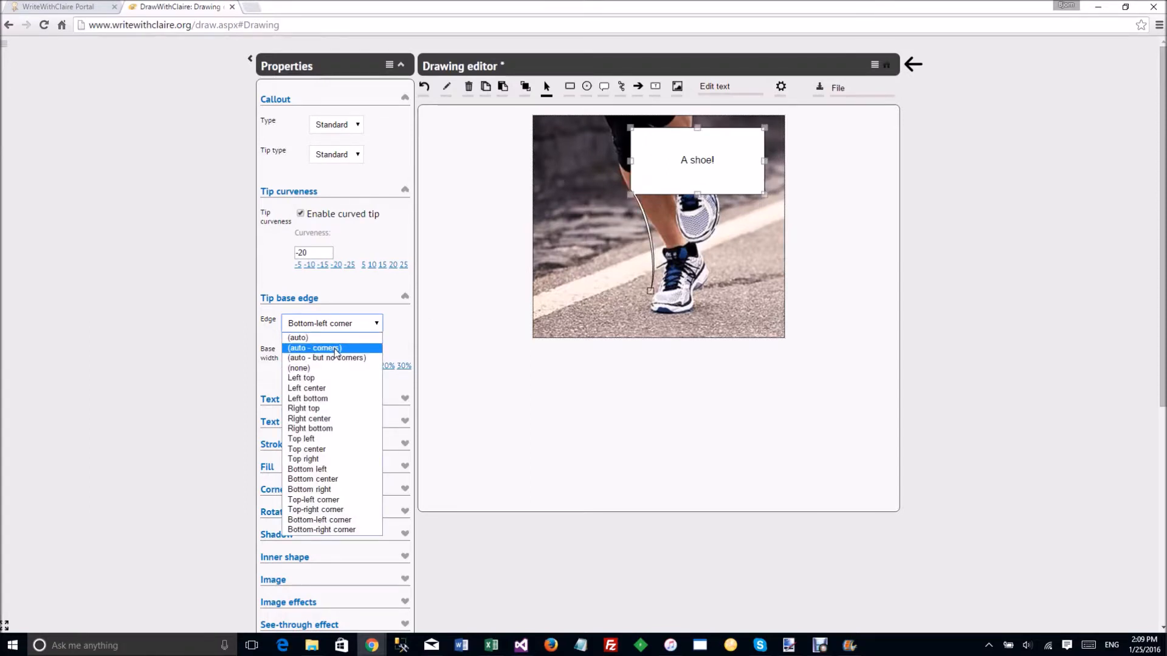
pyautogui.click(334, 348)
pyautogui.moveTo(691, 176); pyautogui.dragTo(610, 183)
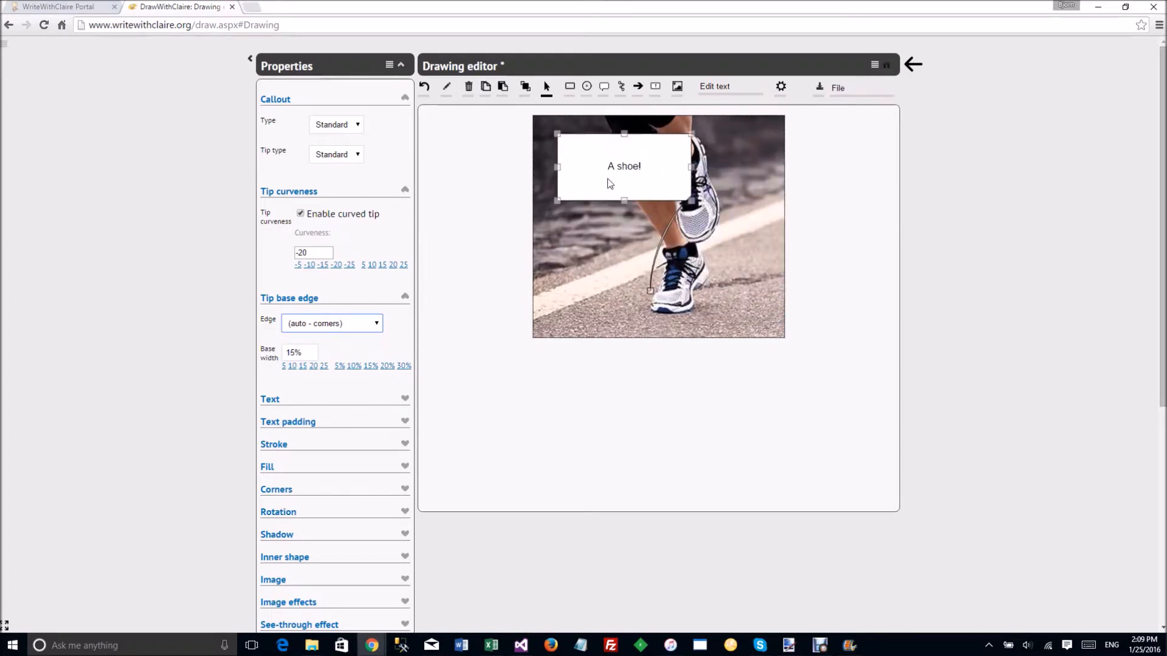
# Set the callout's tip base edge to (auto - but no corners) and collapse the callout and tip property sections.
pyautogui.click(324, 329)
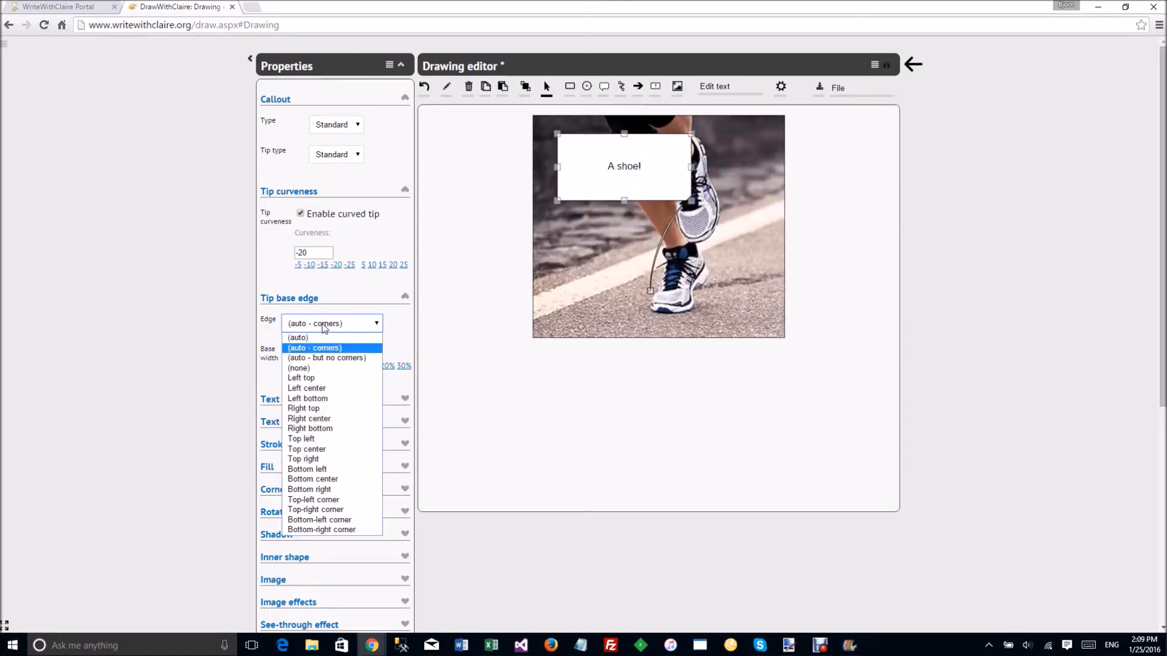
pyautogui.click(347, 364)
pyautogui.moveTo(668, 170)
pyautogui.mouseDown()
pyautogui.moveTo(648, 180)
pyautogui.moveTo(764, 170)
pyautogui.moveTo(656, 164)
pyautogui.moveTo(737, 164)
pyautogui.moveTo(761, 200)
pyautogui.moveTo(669, 161)
pyautogui.moveTo(711, 163)
pyautogui.moveTo(667, 162)
pyautogui.mouseUp()
pyautogui.click(282, 299)
pyautogui.click(296, 192)
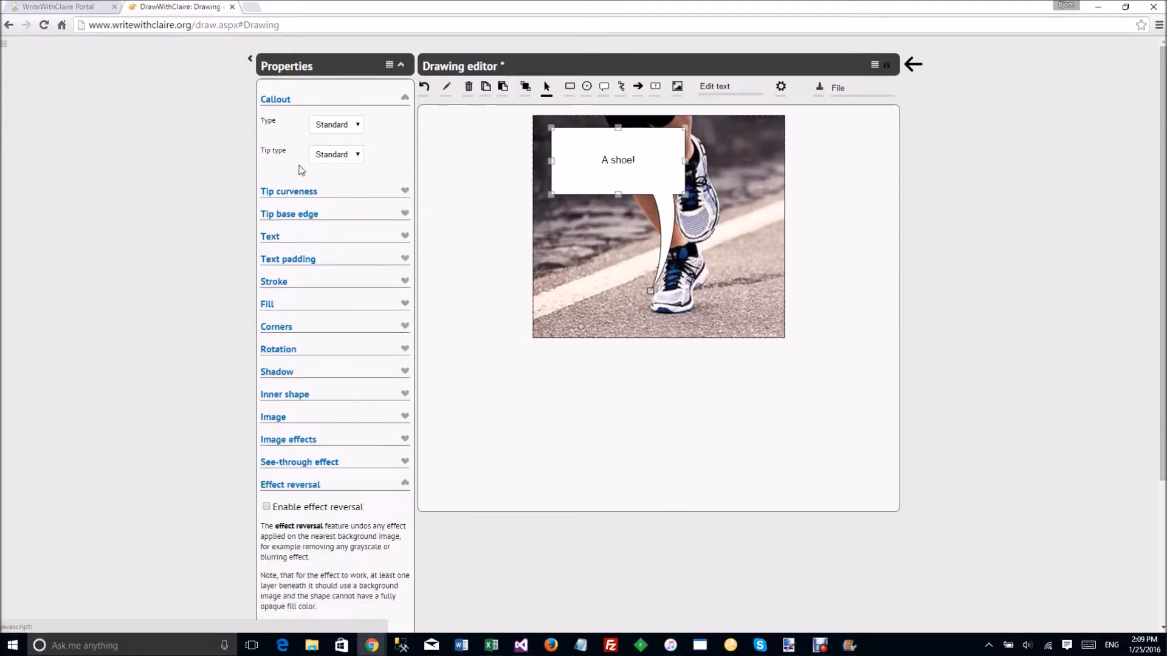
pyautogui.click(279, 102)
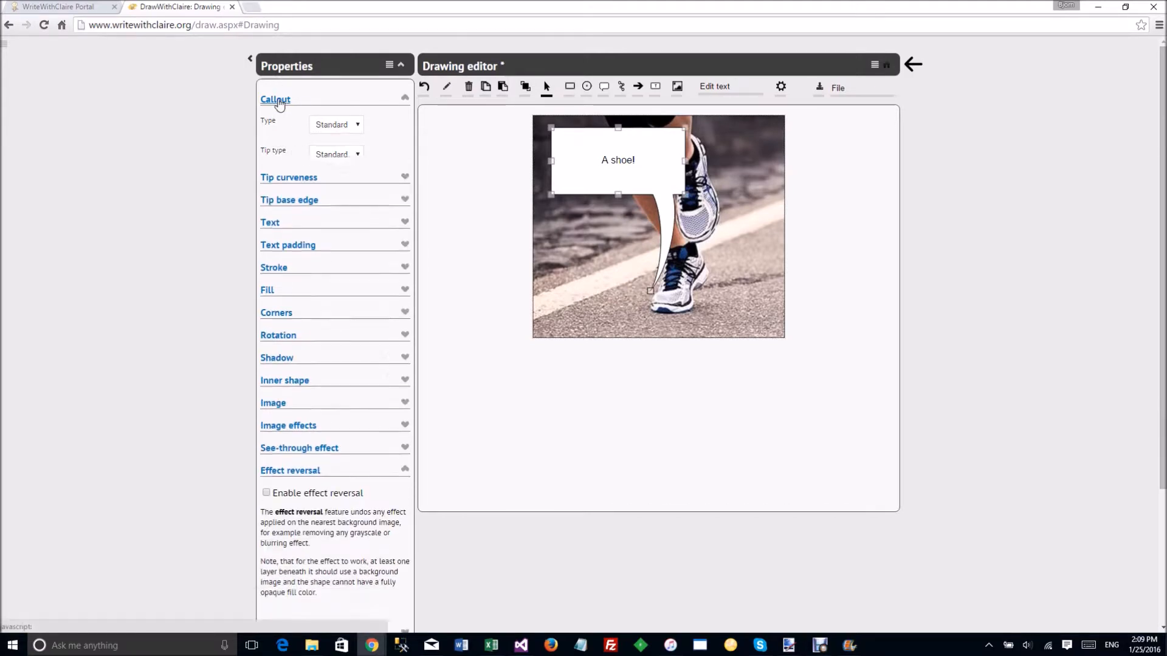
# Narrow the callout, enable an inner hole in it, and move it lower over the dark background beside the leg.
pyautogui.moveTo(685, 195); pyautogui.dragTo(667, 197)
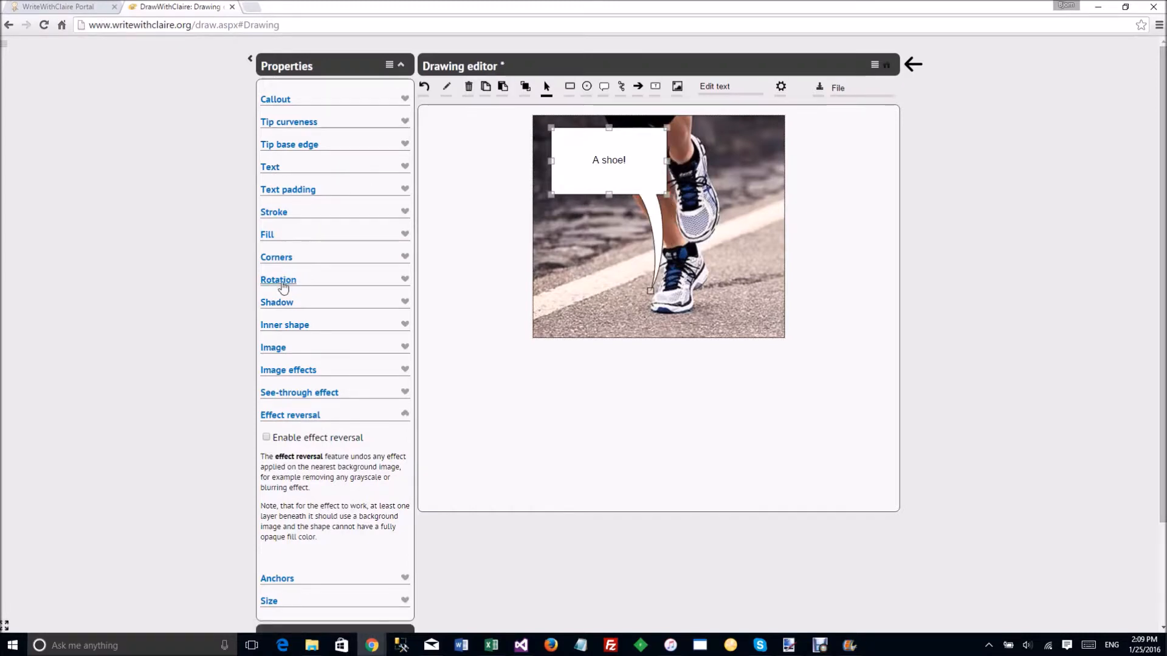
pyautogui.click(287, 325)
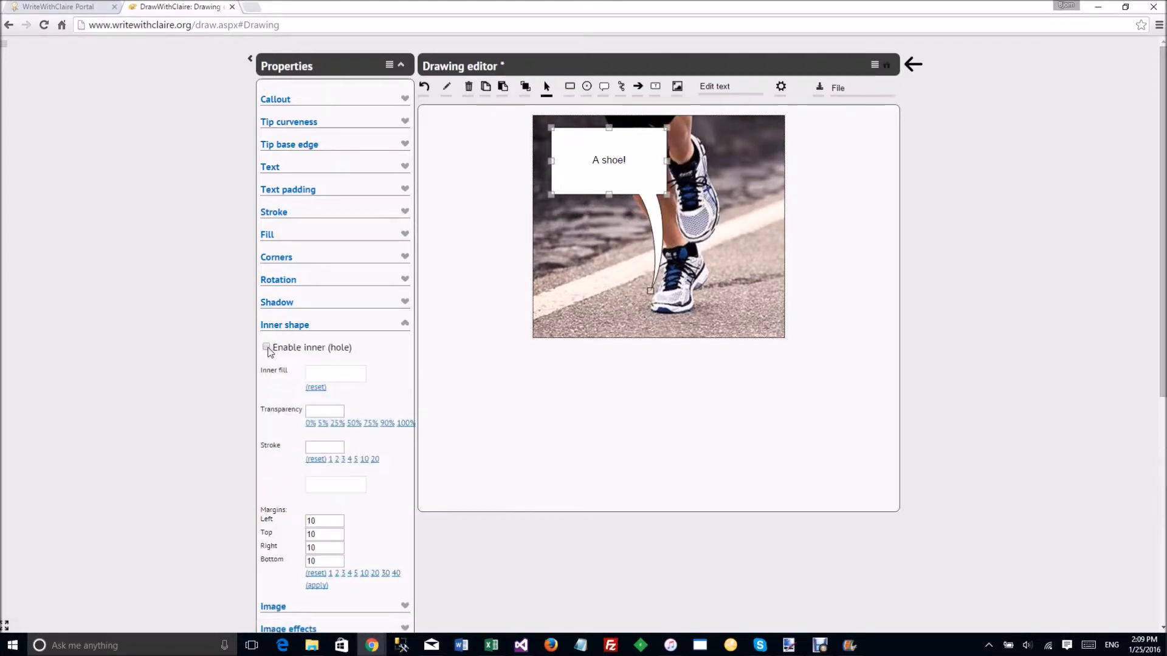
pyautogui.click(266, 348)
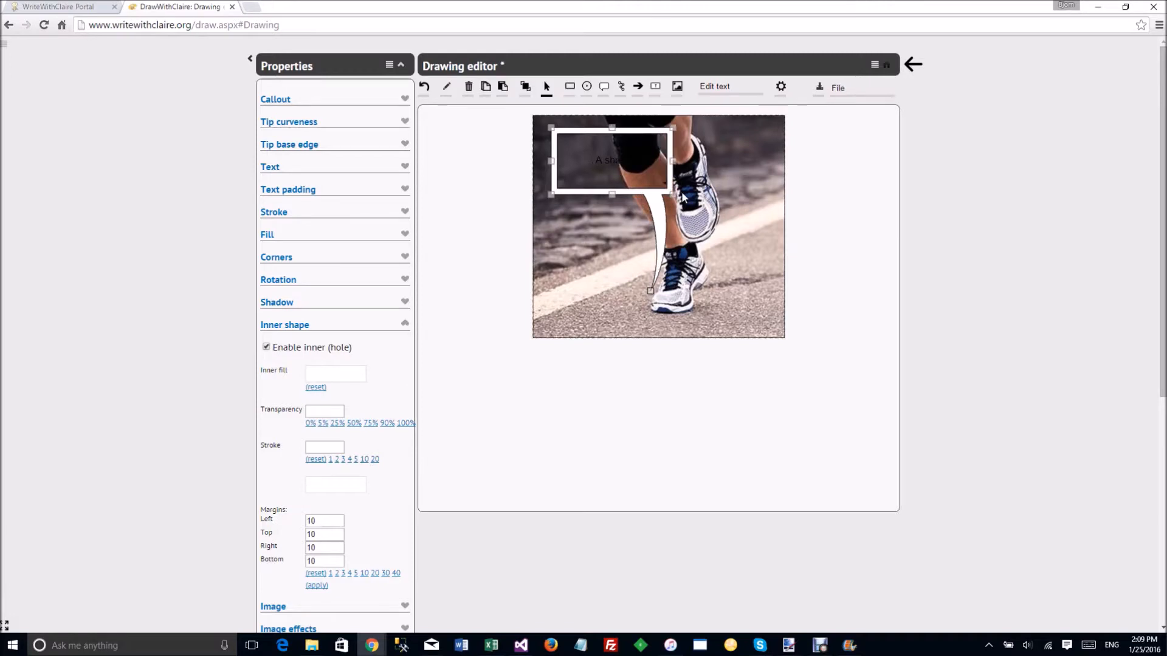
pyautogui.moveTo(643, 190); pyautogui.dragTo(636, 223)
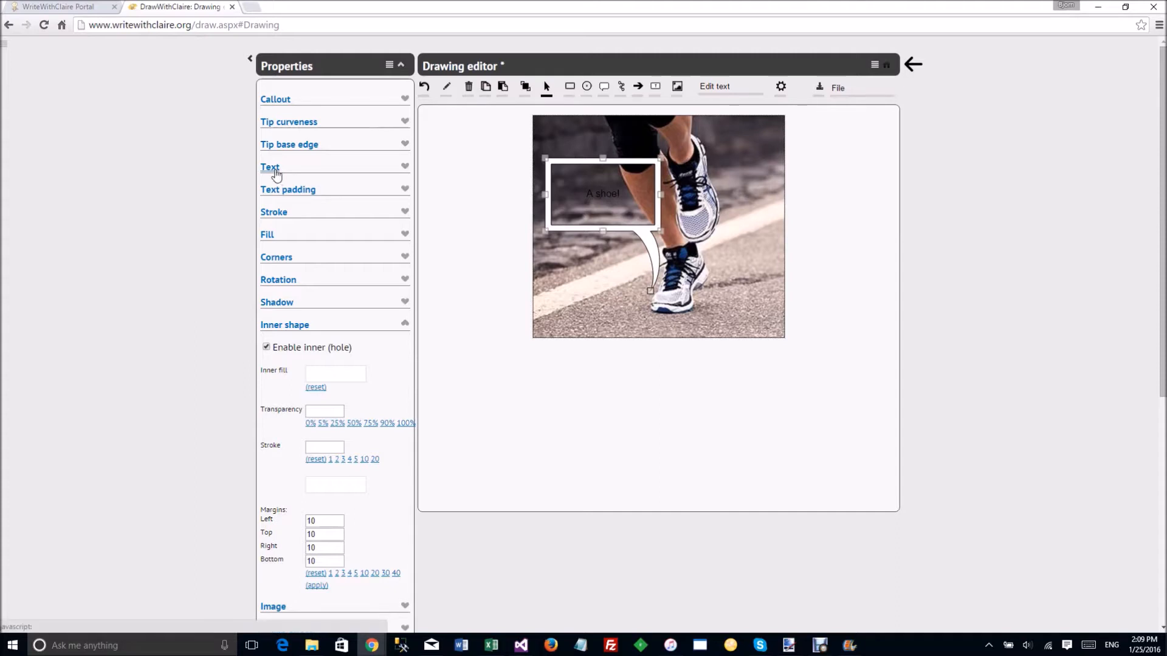
# Make the callout's text white (#ffffff) and bold, and shrink the callout to fit around it.
pyautogui.click(307, 167)
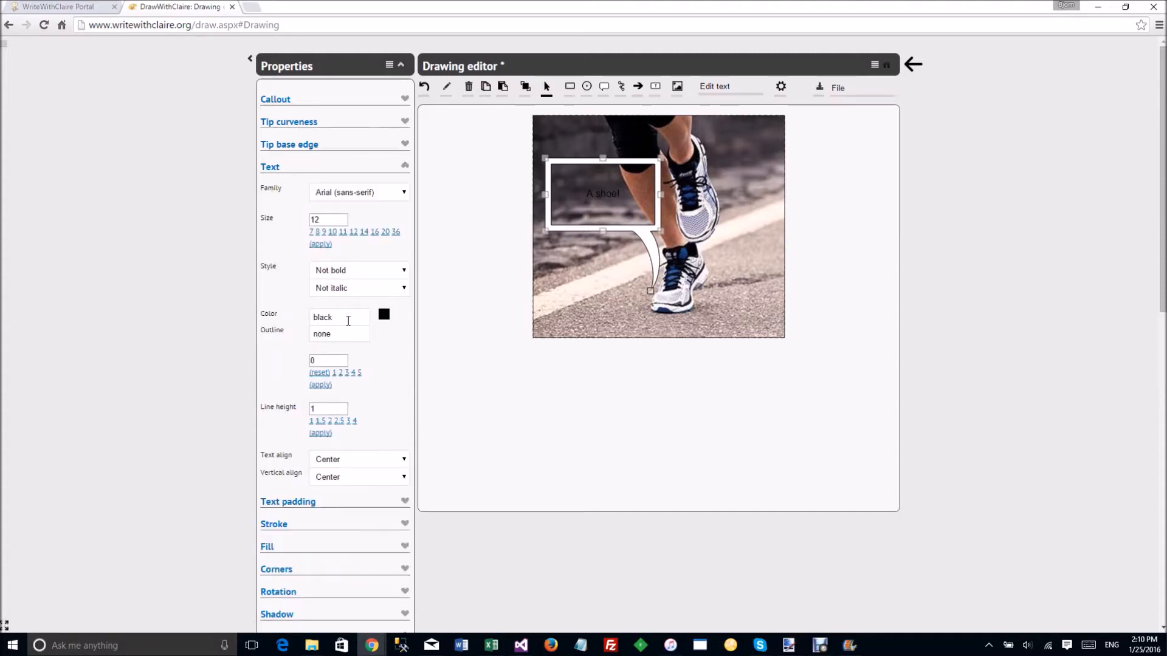
pyautogui.click(384, 314)
pyautogui.click(320, 348)
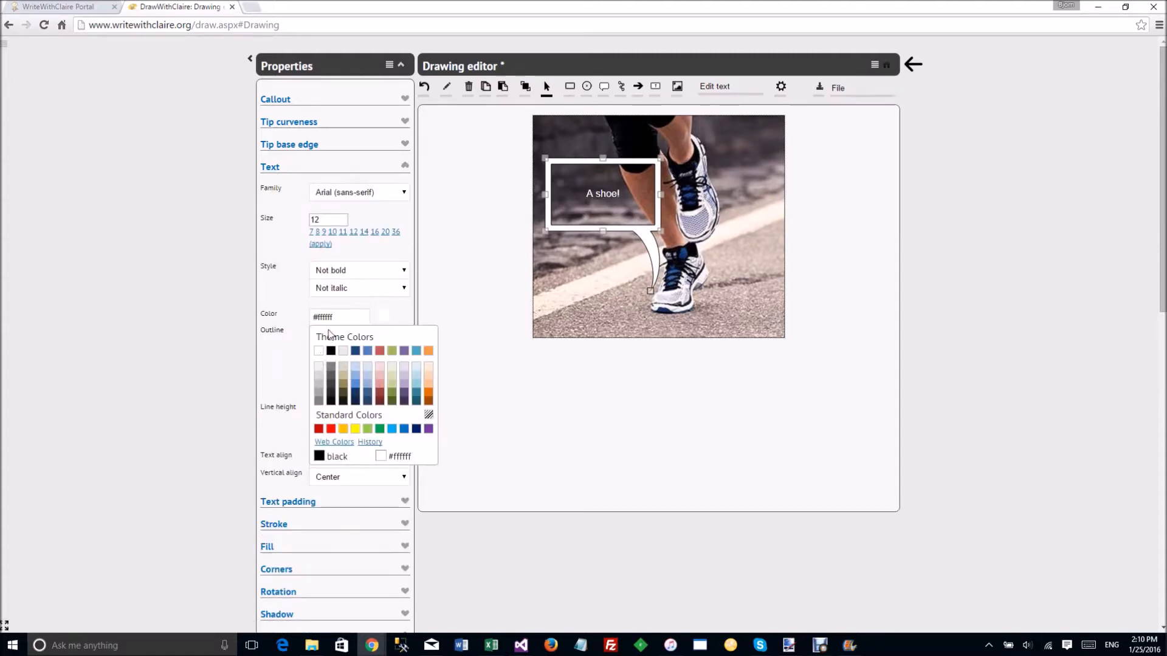
pyautogui.click(344, 272)
pyautogui.click(341, 287)
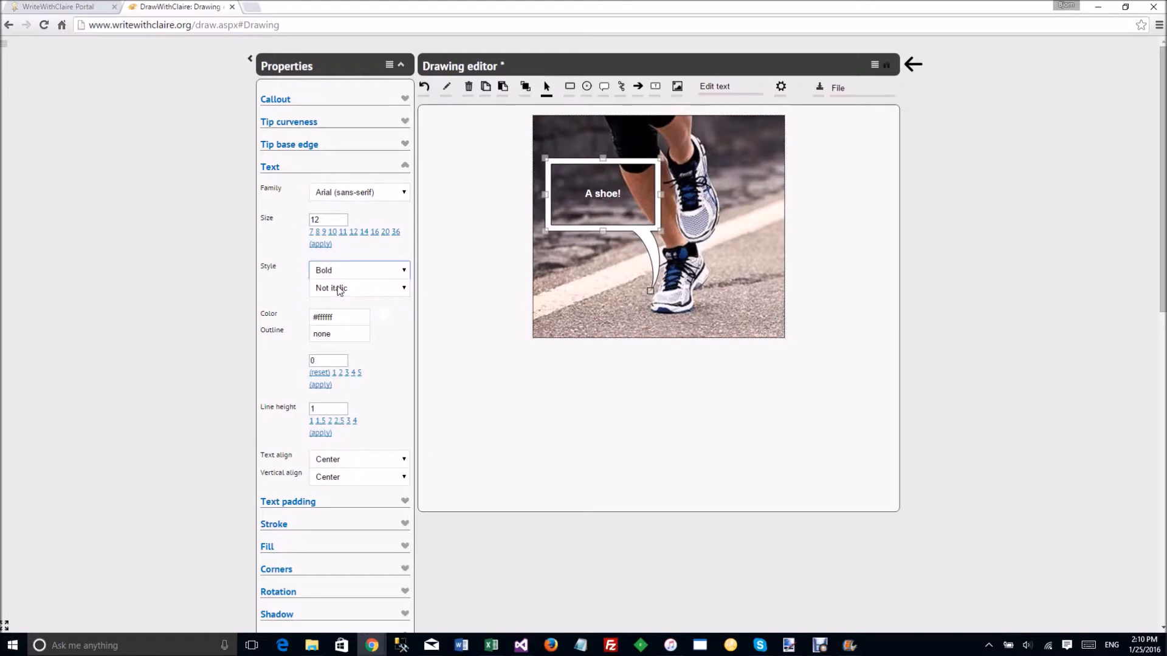
pyautogui.moveTo(660, 231); pyautogui.dragTo(626, 209)
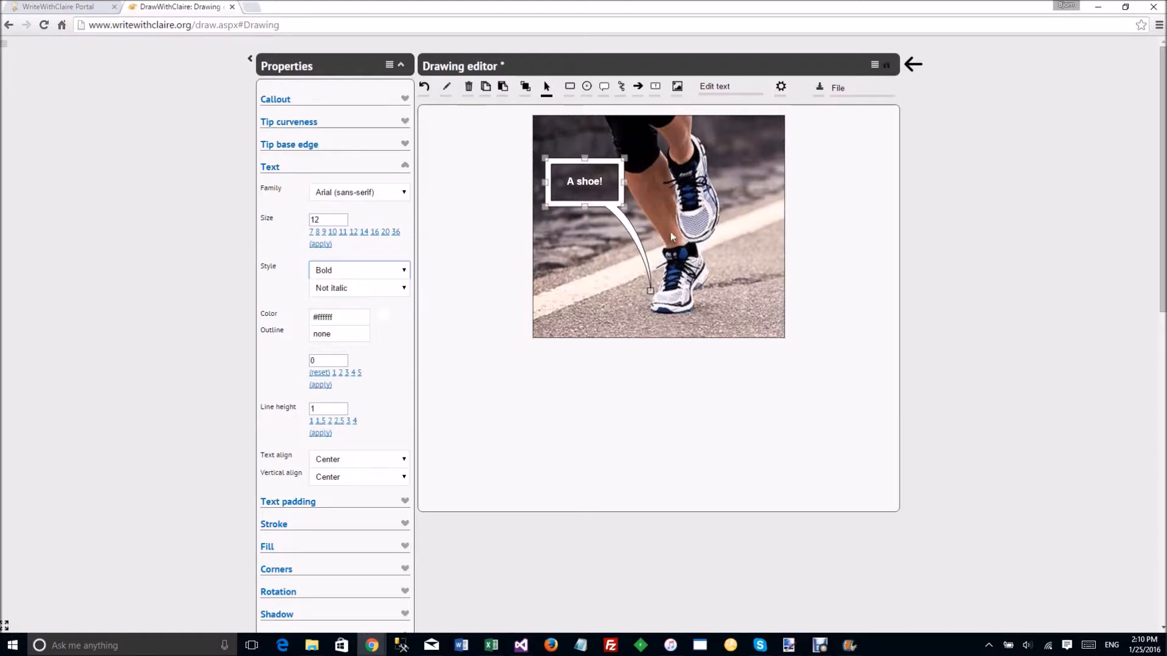
# Collapse the text properties and round the callout's corners, setting both corner values to 30.
pyautogui.click(272, 169)
pyautogui.click(279, 260)
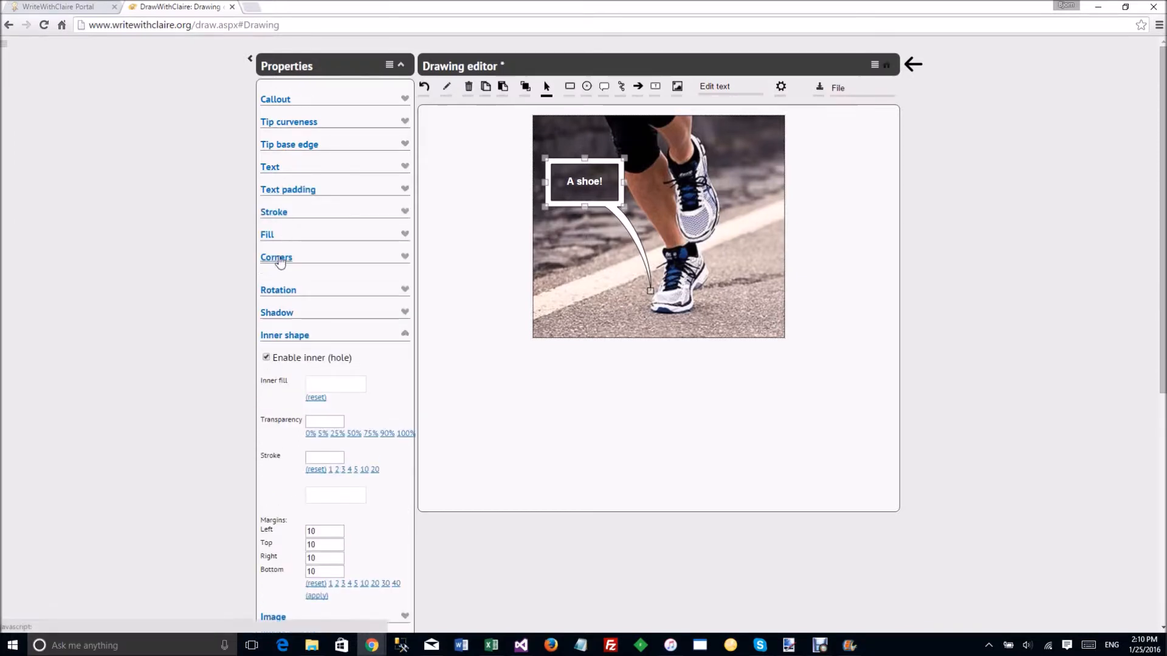
pyautogui.click(369, 293)
pyautogui.click(389, 293)
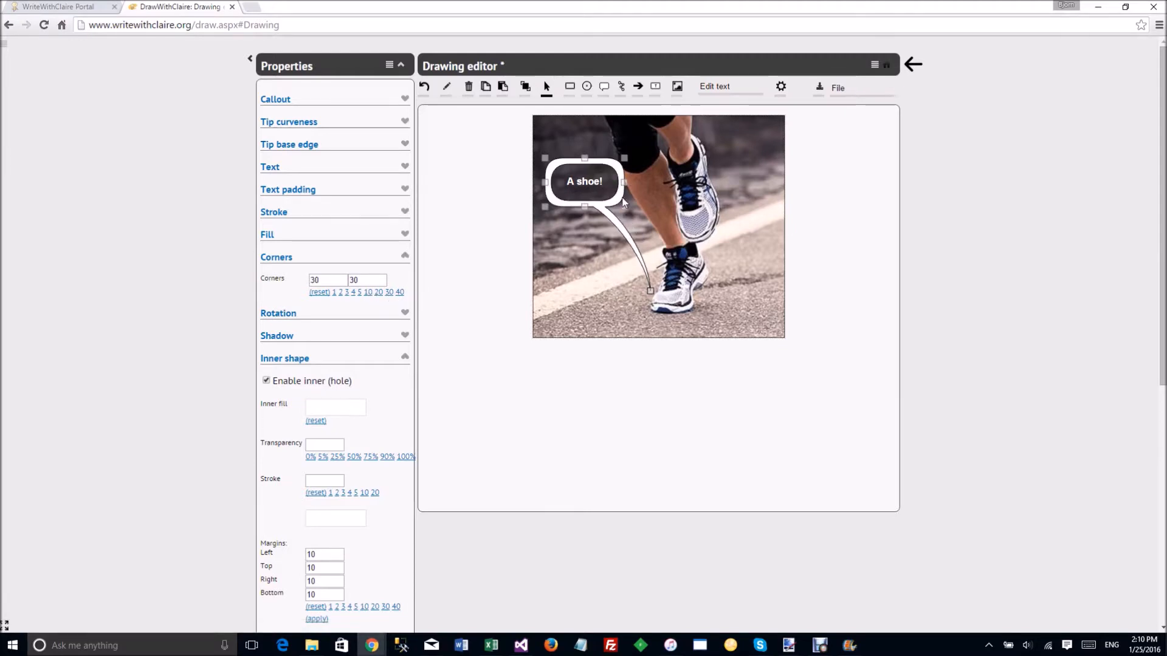
pyautogui.moveTo(586, 153); pyautogui.dragTo(587, 151)
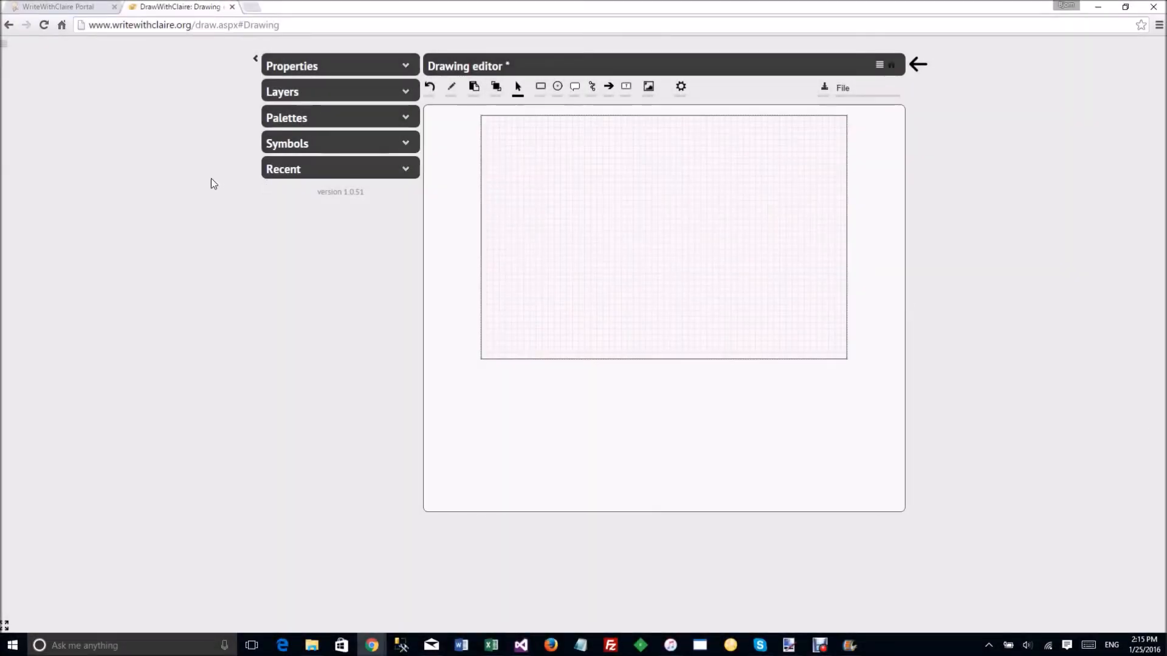
# Place the rounded, arrow-tipped callout from the Callouts palette in the canvas's upper-left corner, with its tip pointing down toward the centre.
pyautogui.click(305, 125)
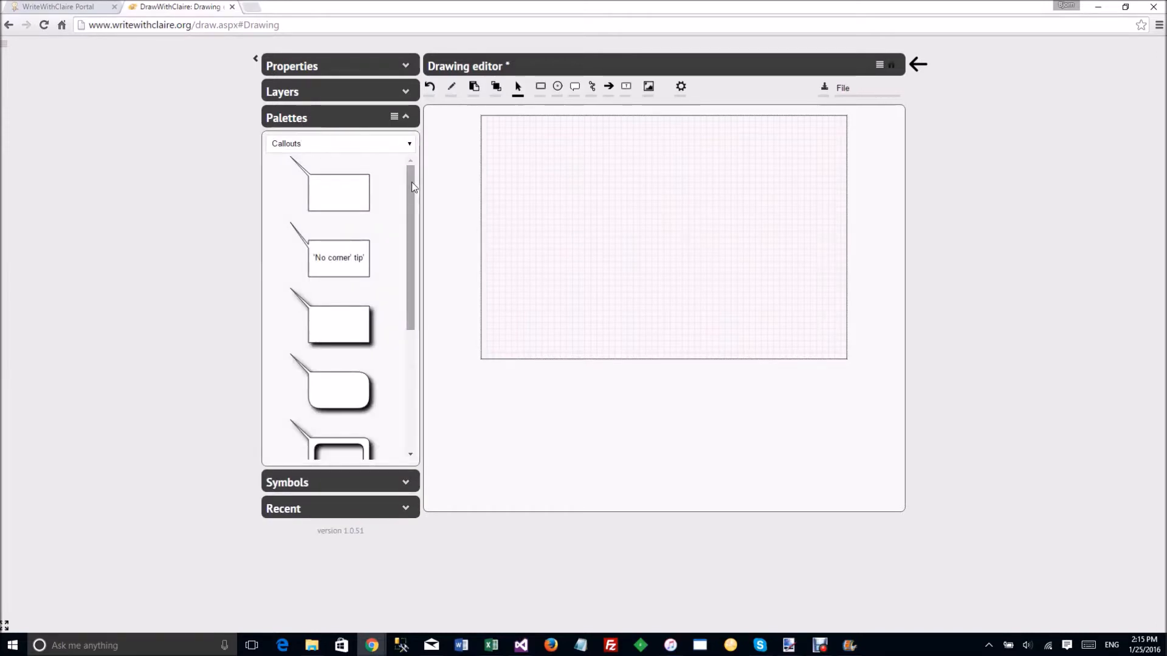
pyautogui.moveTo(411, 181); pyautogui.dragTo(433, 336)
pyautogui.moveTo(326, 357); pyautogui.dragTo(657, 239)
pyautogui.moveTo(793, 301); pyautogui.dragTo(812, 137)
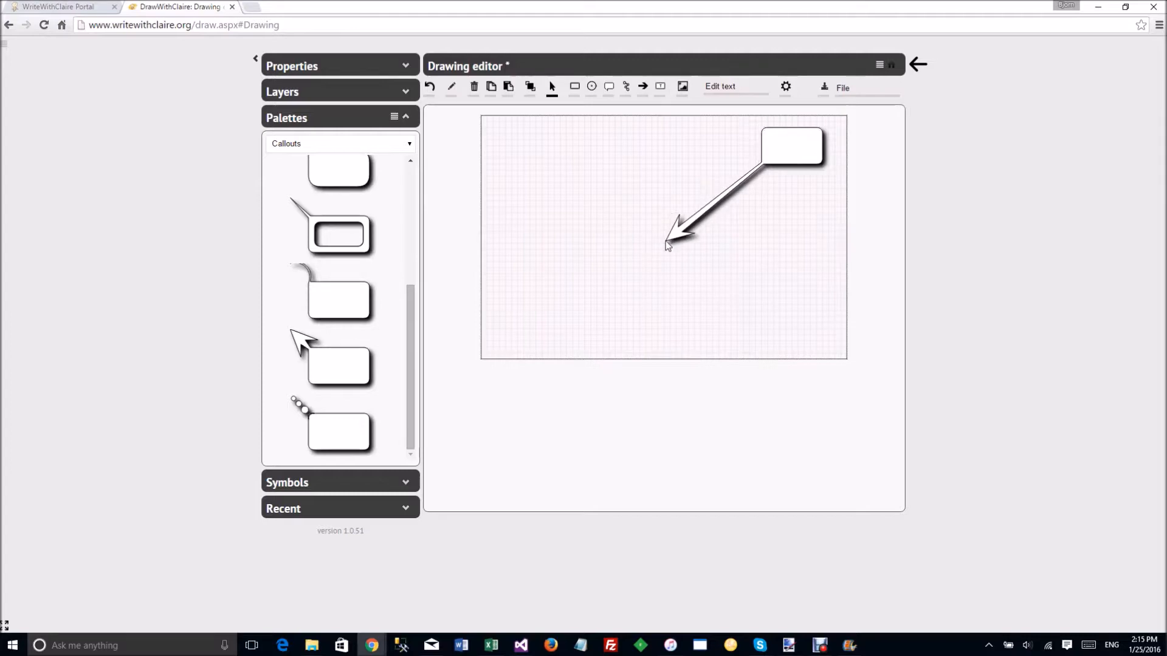
pyautogui.moveTo(778, 157); pyautogui.dragTo(511, 157)
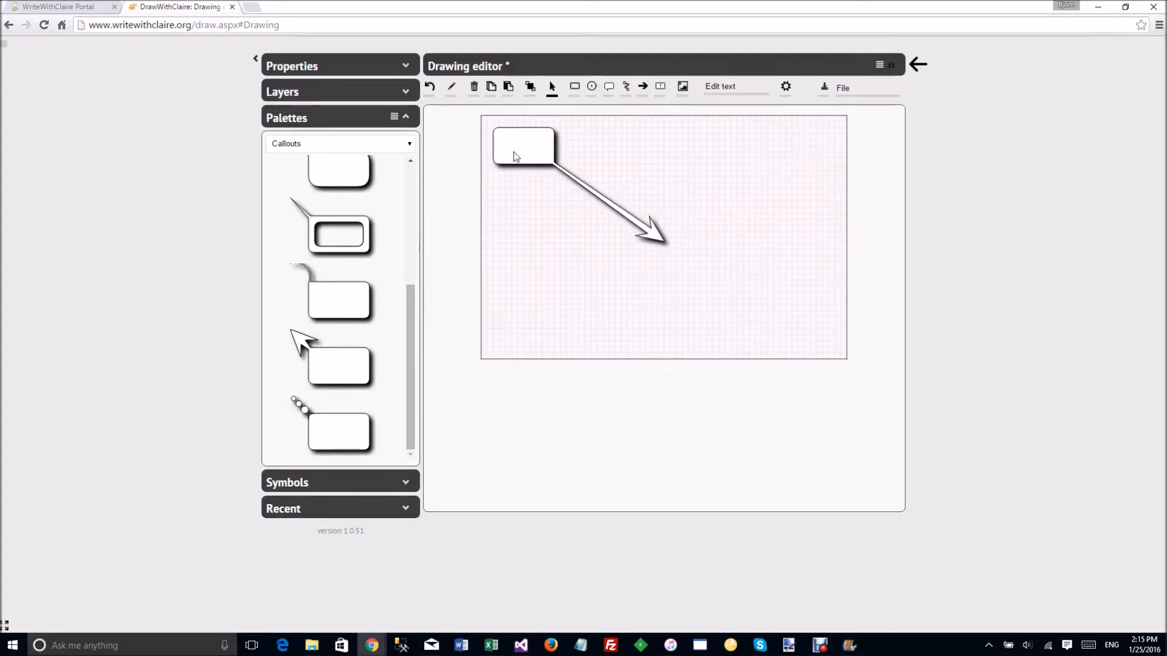
pyautogui.moveTo(666, 243); pyautogui.dragTo(617, 223)
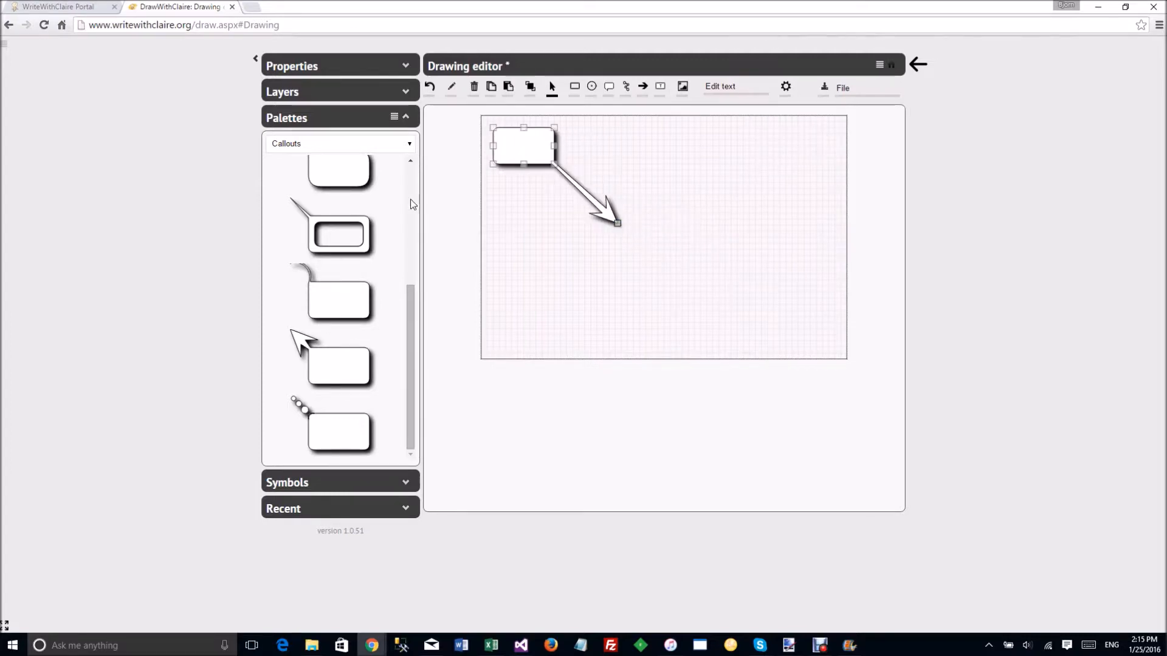
# Add the thick red loop from the Circlish palette to the canvas's upper-right corner and enlarge it slightly toward the lower left.
pyautogui.click(287, 146)
pyautogui.click(297, 169)
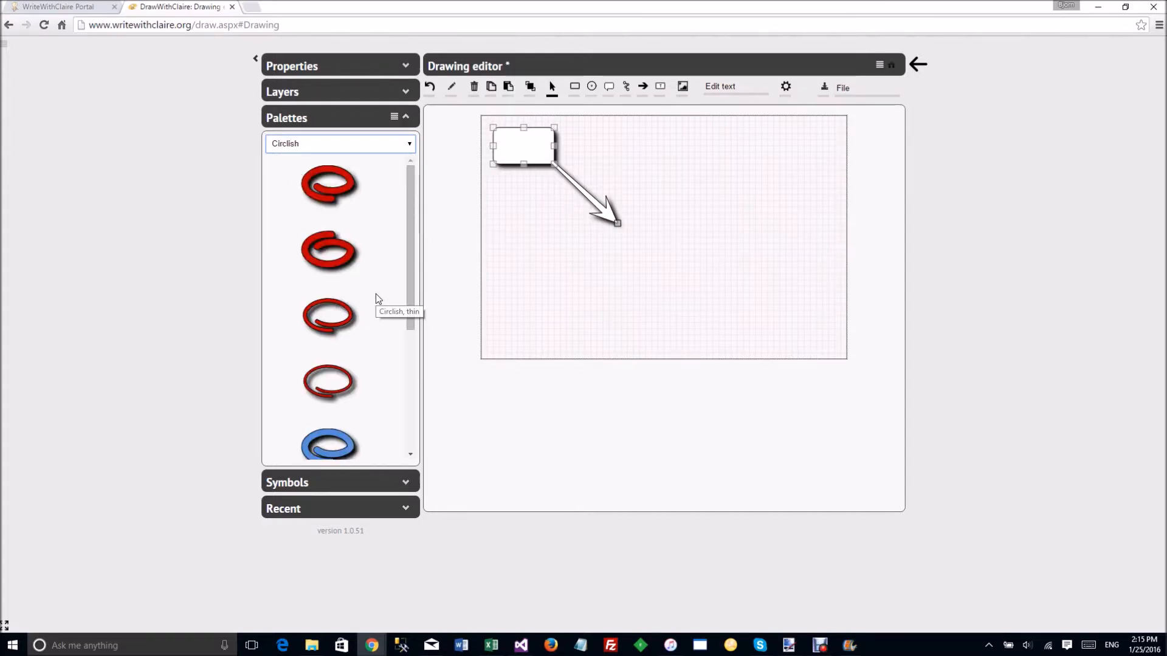
pyautogui.moveTo(411, 257); pyautogui.dragTo(424, 188)
pyautogui.moveTo(343, 189); pyautogui.dragTo(652, 225)
pyautogui.moveTo(742, 199); pyautogui.dragTo(781, 186)
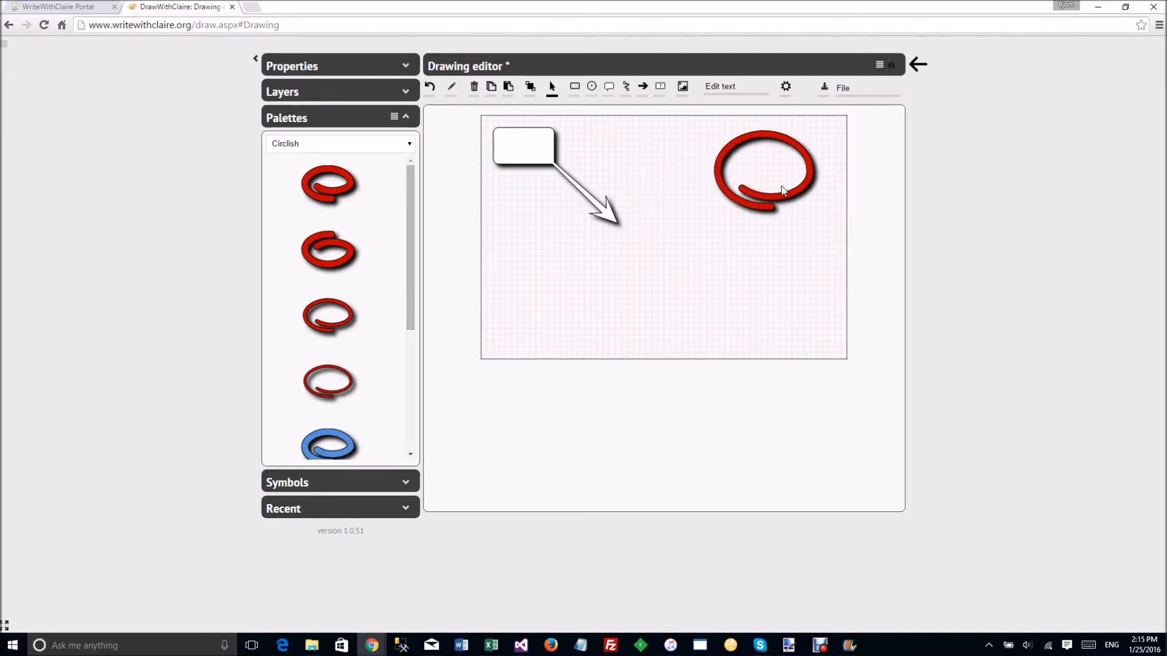
pyautogui.moveTo(714, 208); pyautogui.dragTo(708, 206)
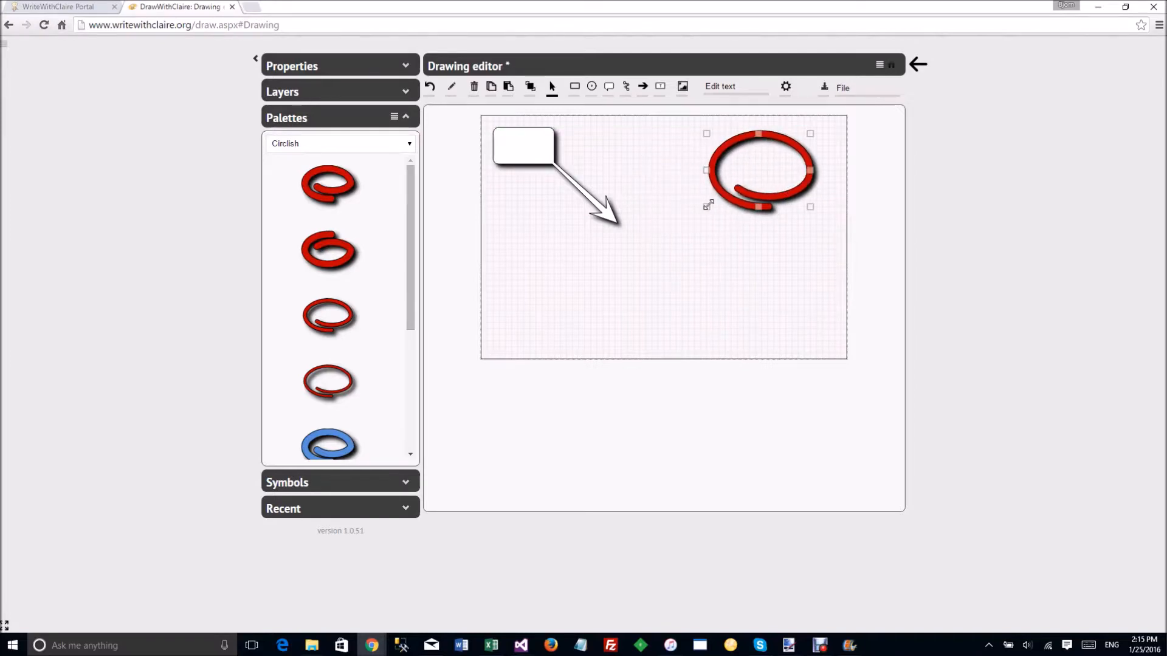
# Add a feather-tailed arrow from the Arrows palette below the red loop and adjust both ends so it points steeply up toward the loop.
pyautogui.click(294, 143)
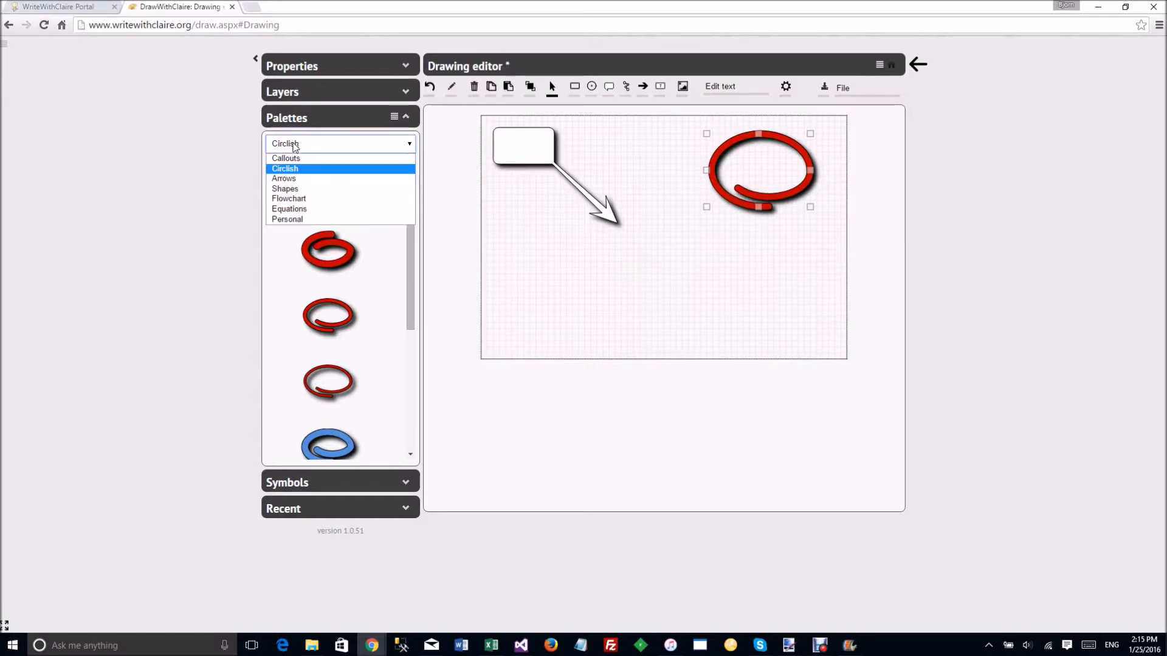
pyautogui.click(304, 179)
pyautogui.scroll(-5, 410, 283)
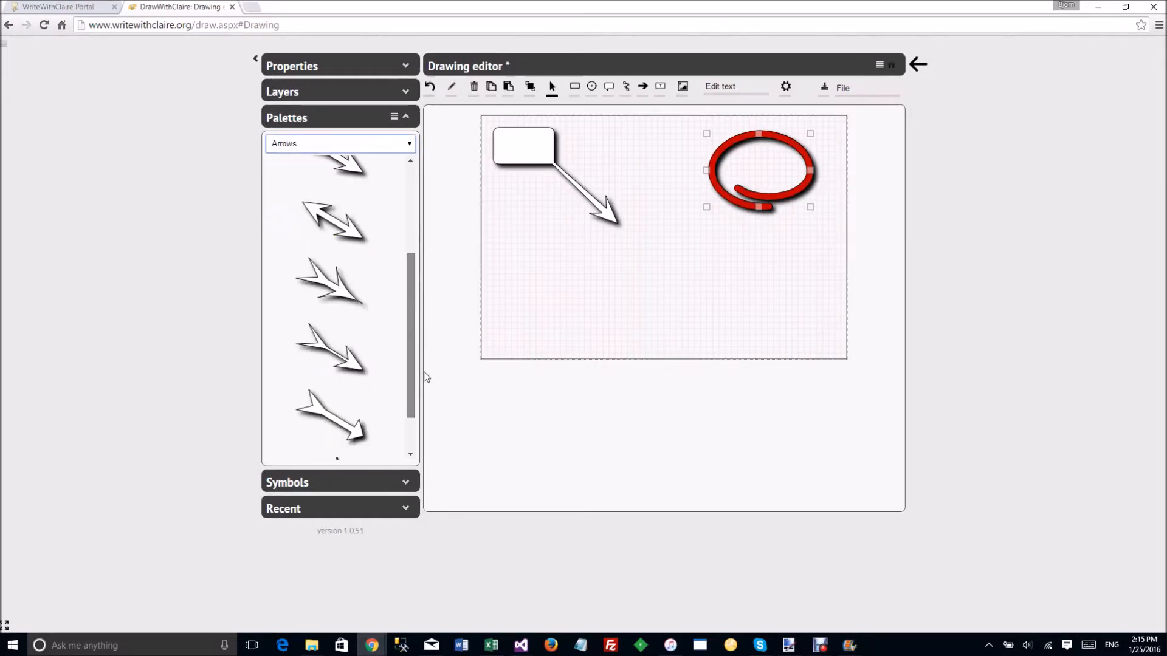
pyautogui.moveTo(390, 419); pyautogui.dragTo(708, 232)
pyautogui.moveTo(536, 280); pyautogui.dragTo(787, 318)
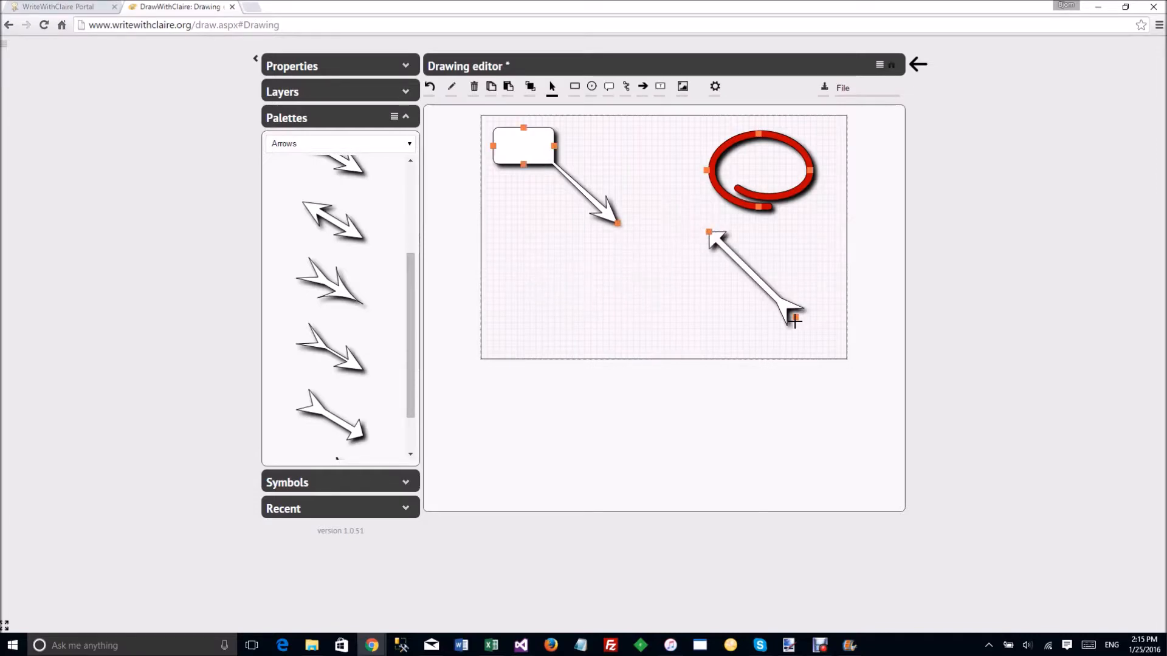
pyautogui.moveTo(709, 233); pyautogui.dragTo(781, 232)
pyautogui.moveTo(786, 317); pyautogui.dragTo(819, 328)
# Add the shadowed triangle from the Shapes palette to the canvas, beside the arrow's tail.
pyautogui.click(295, 149)
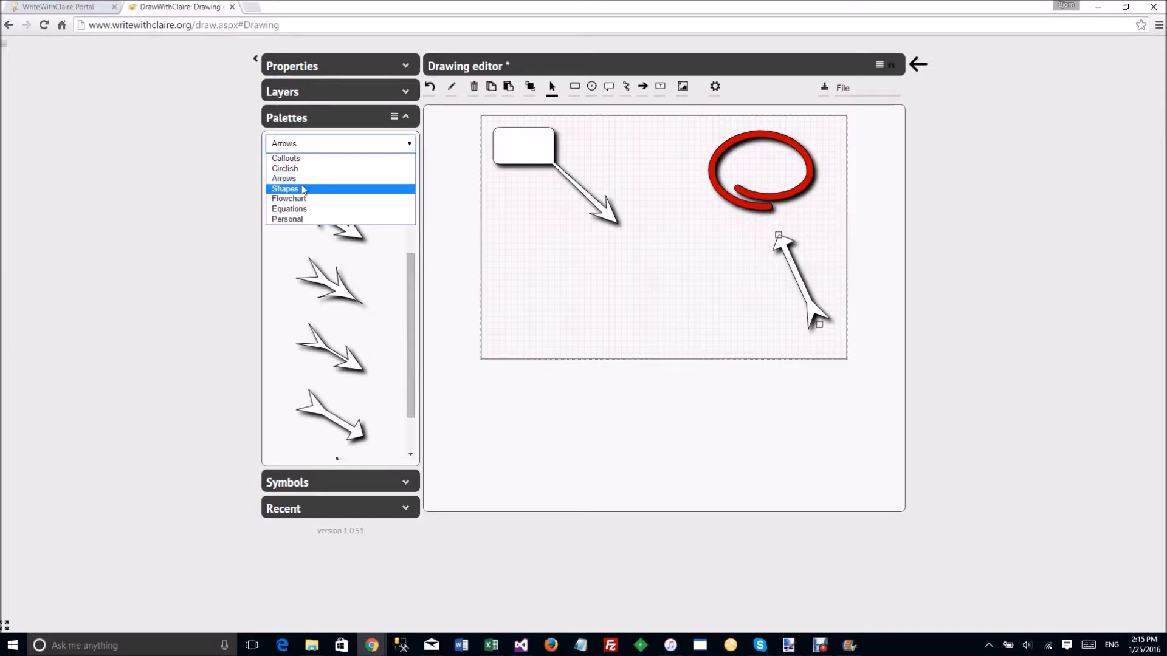
pyautogui.click(303, 190)
pyautogui.moveTo(412, 237); pyautogui.dragTo(425, 410)
pyautogui.moveTo(339, 292); pyautogui.dragTo(742, 323)
pyautogui.scroll(-1, 340, 370)
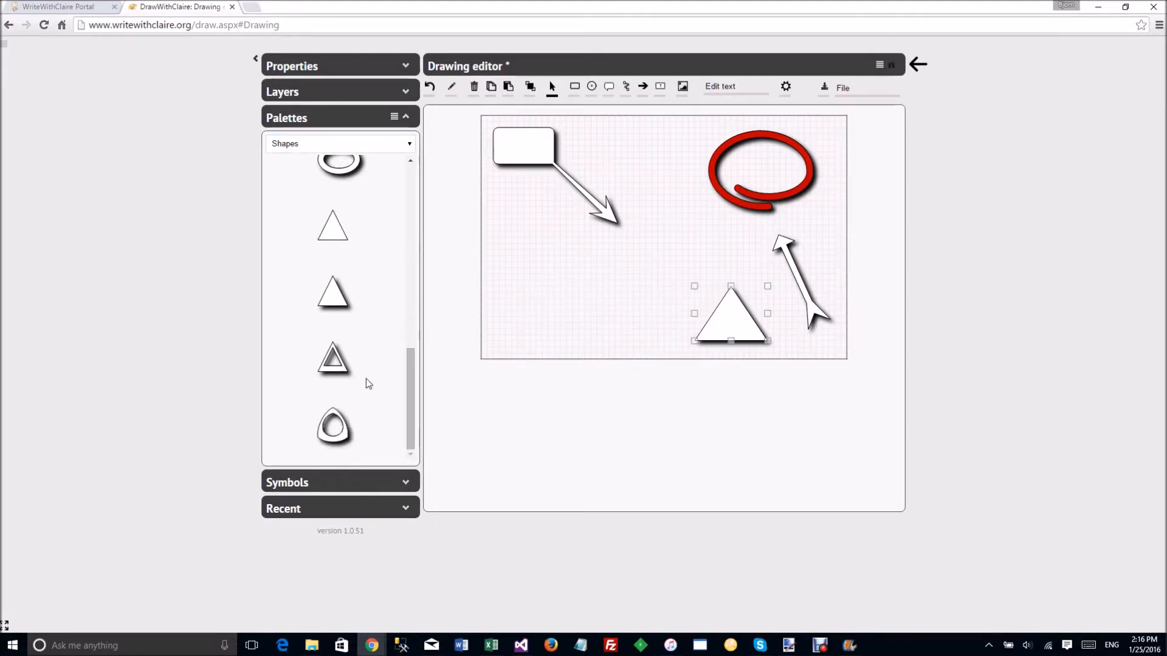
pyautogui.scroll(3, 368, 401)
# Add the circle-with-tail shape from the Flowchart palette below the callout, near the canvas's left edge.
pyautogui.click(288, 144)
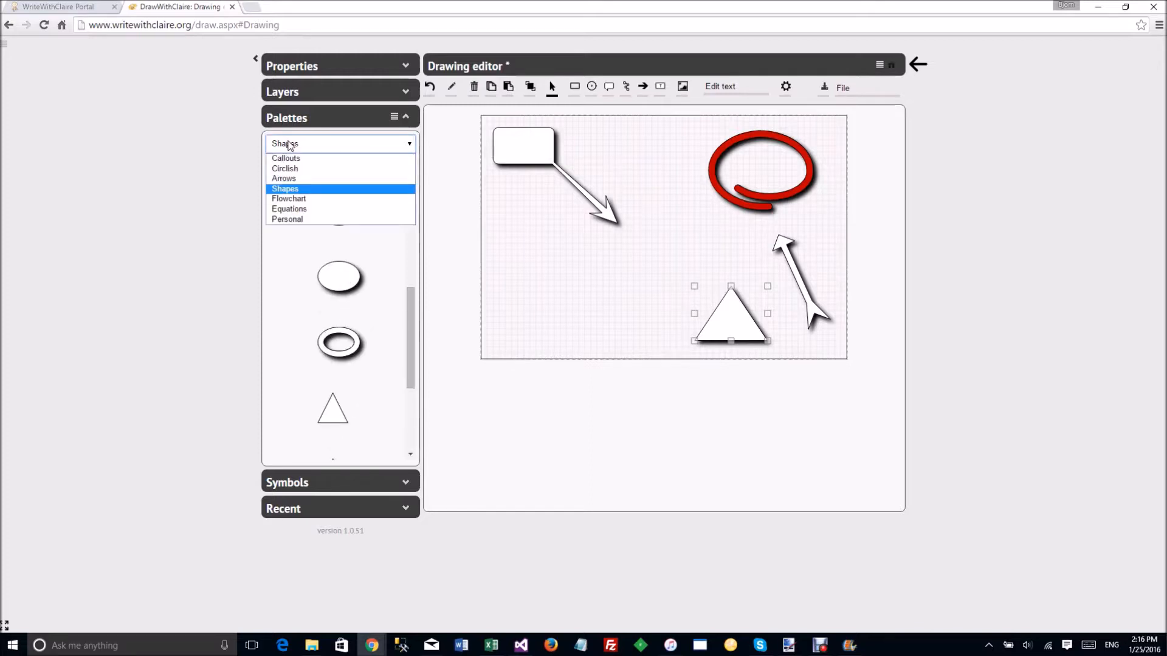
pyautogui.click(307, 199)
pyautogui.moveTo(413, 207); pyautogui.dragTo(410, 414)
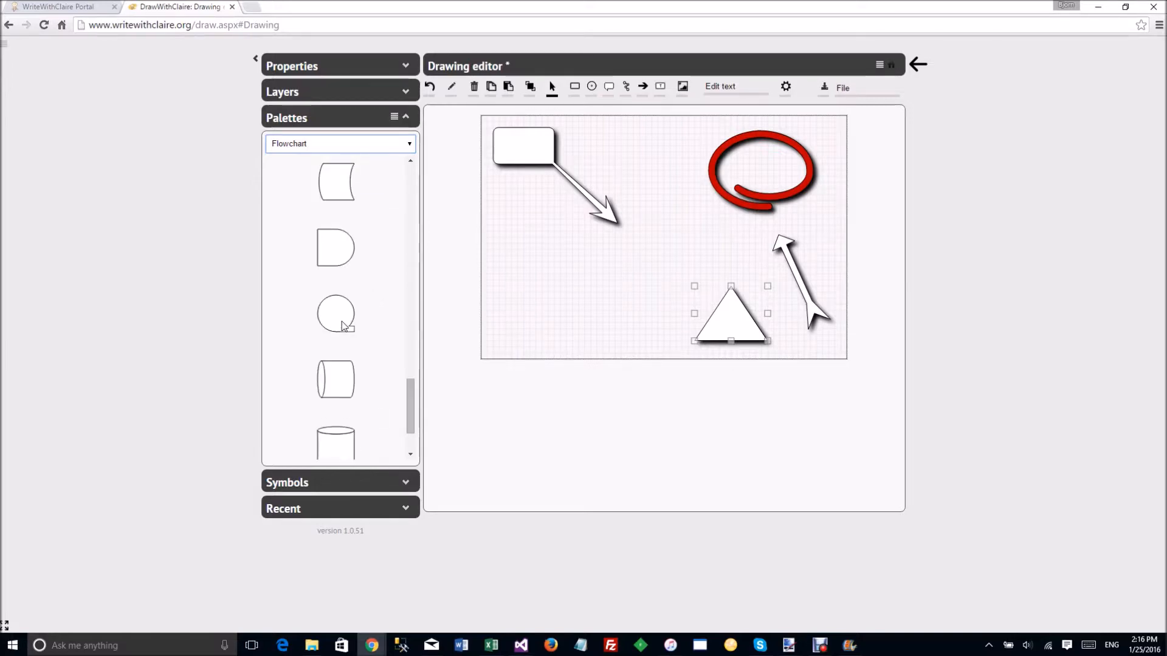
pyautogui.moveTo(343, 326); pyautogui.dragTo(602, 322)
pyautogui.moveTo(568, 284); pyautogui.dragTo(550, 286)
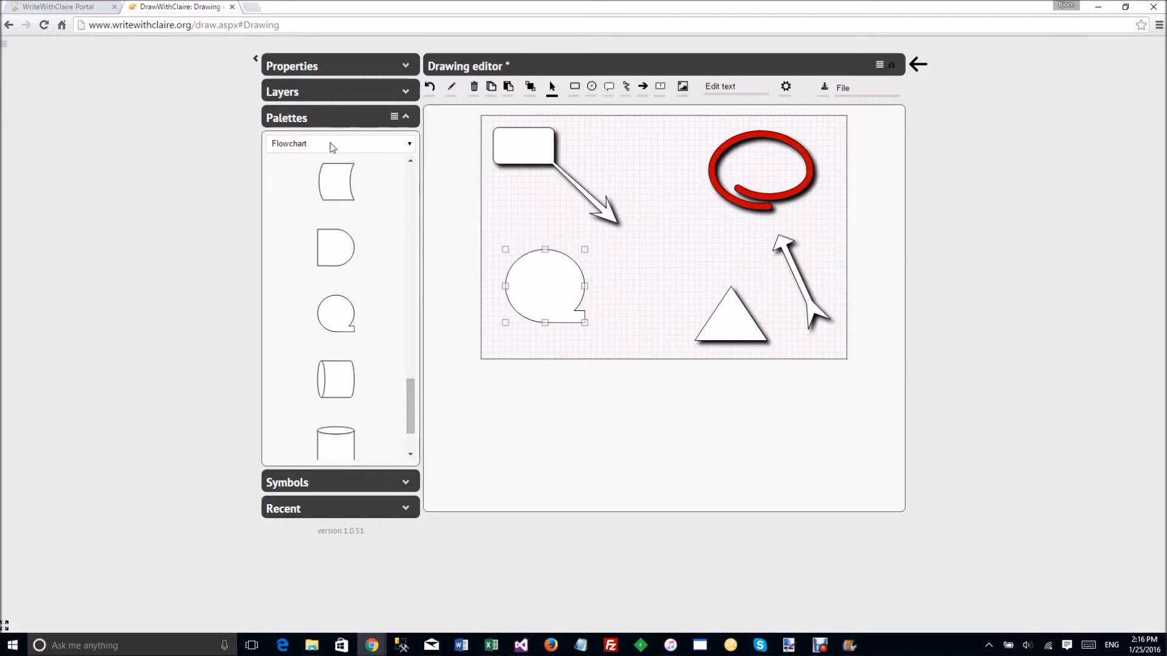
# Place the opening and closing brace shapes from the Equations palette side by side near the canvas centre and deselect them.
pyautogui.click(307, 119)
pyautogui.click(306, 121)
pyautogui.click(310, 146)
pyautogui.click(311, 209)
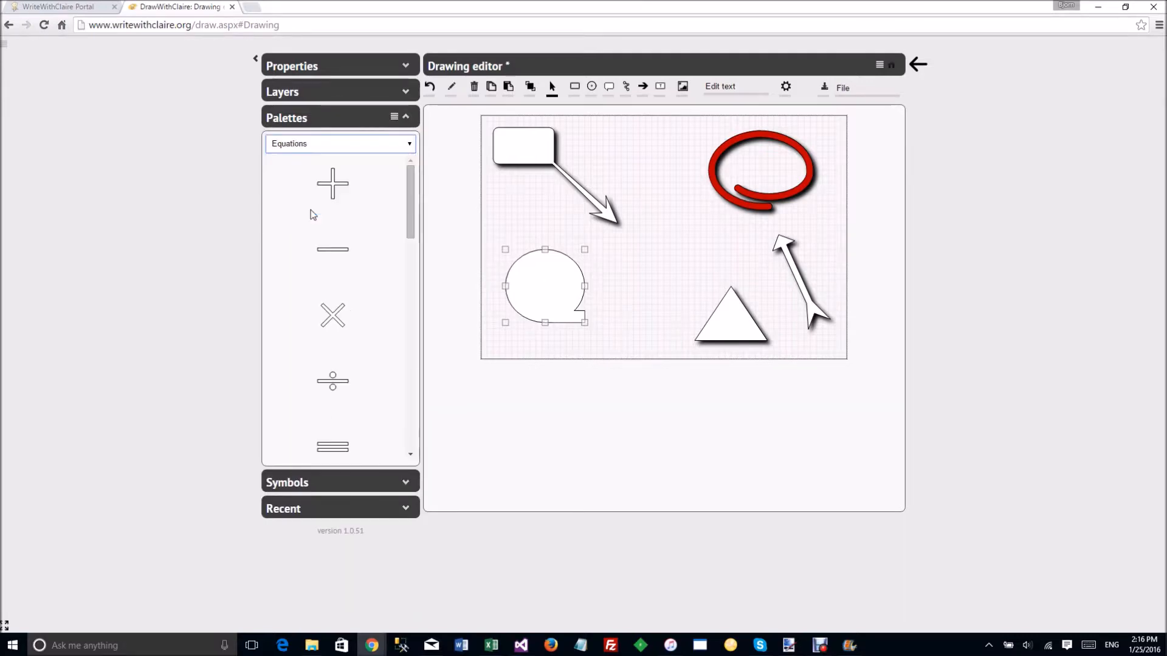
pyautogui.moveTo(411, 219); pyautogui.dragTo(640, 260)
pyautogui.moveTo(331, 351); pyautogui.dragTo(670, 258)
pyautogui.click(677, 218)
pyautogui.click(683, 225)
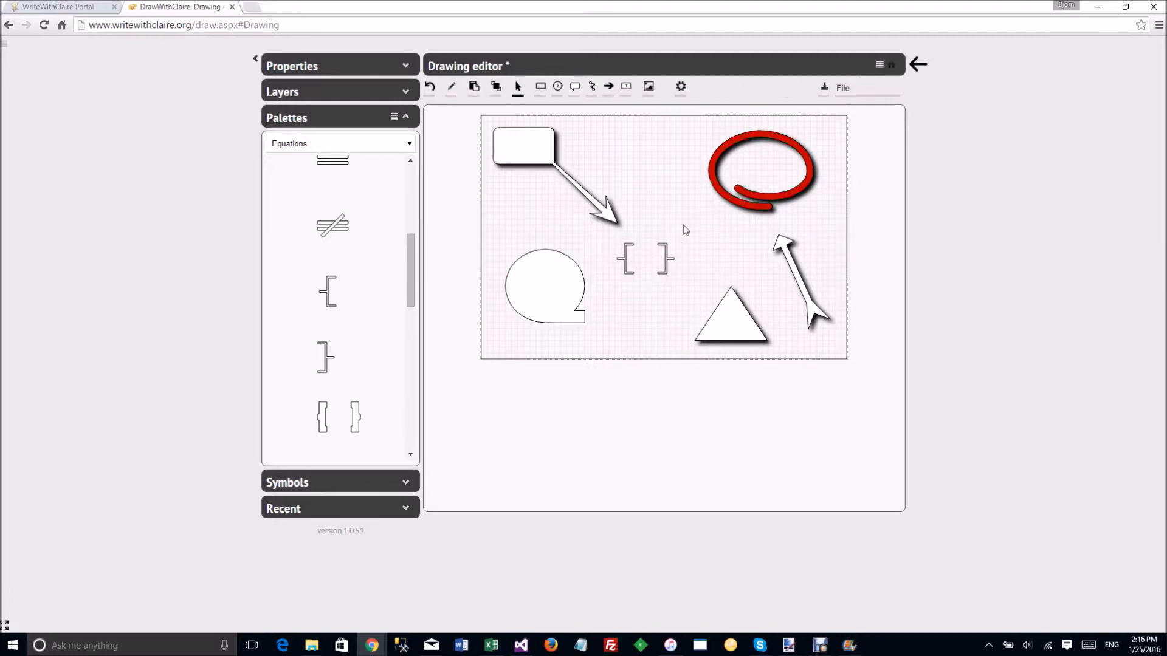
# Show the Personal palette and reposition both ends of the feathered arrow so it is shorter and more diagonal.
pyautogui.click(299, 147)
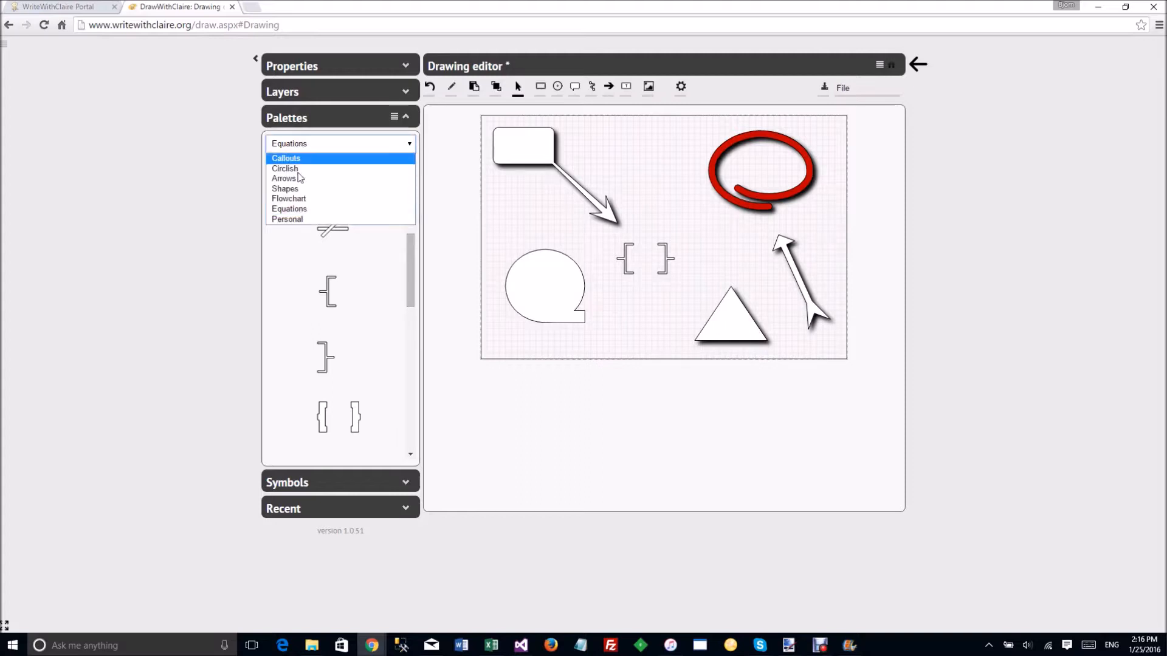
pyautogui.click(310, 222)
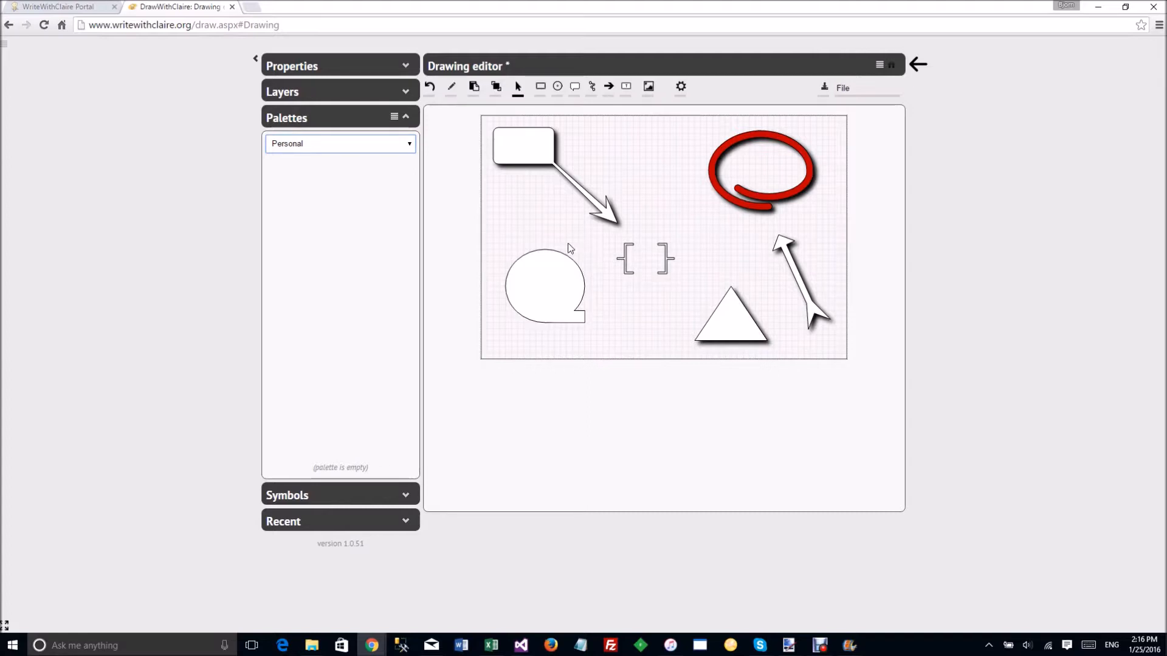
pyautogui.click(784, 252)
pyautogui.moveTo(780, 237); pyautogui.dragTo(762, 246)
pyautogui.moveTo(820, 325); pyautogui.dragTo(820, 299)
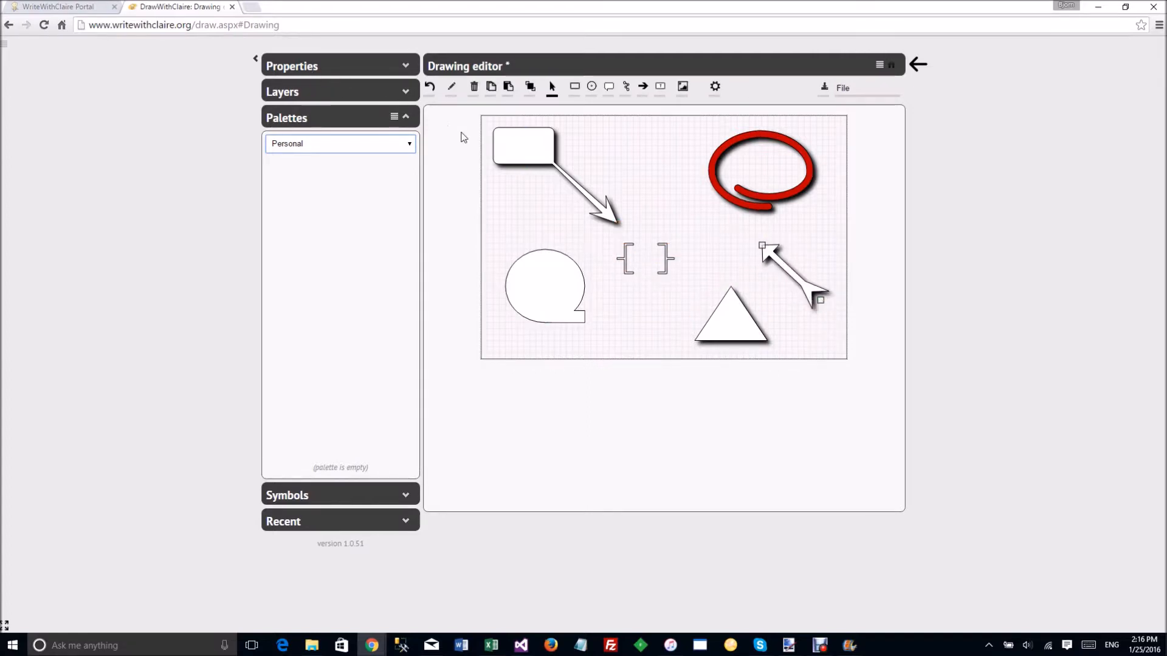
# Fill the feathered arrow with the blue theme color #548dd4.
pyautogui.click(302, 68)
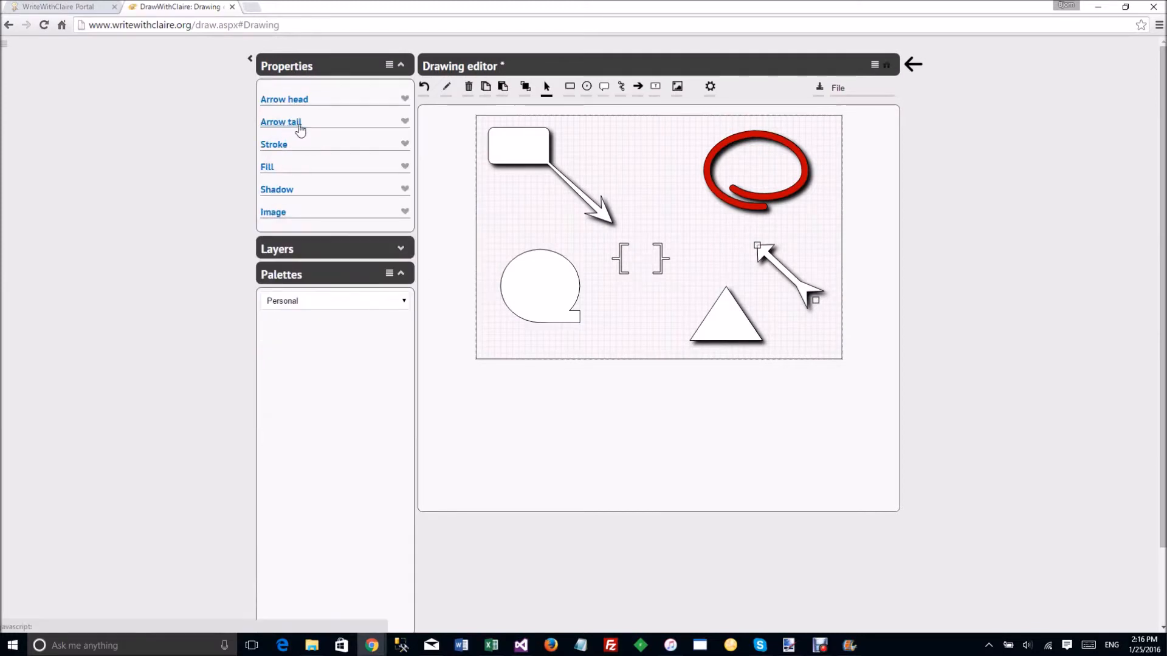
pyautogui.click(268, 168)
pyautogui.click(339, 193)
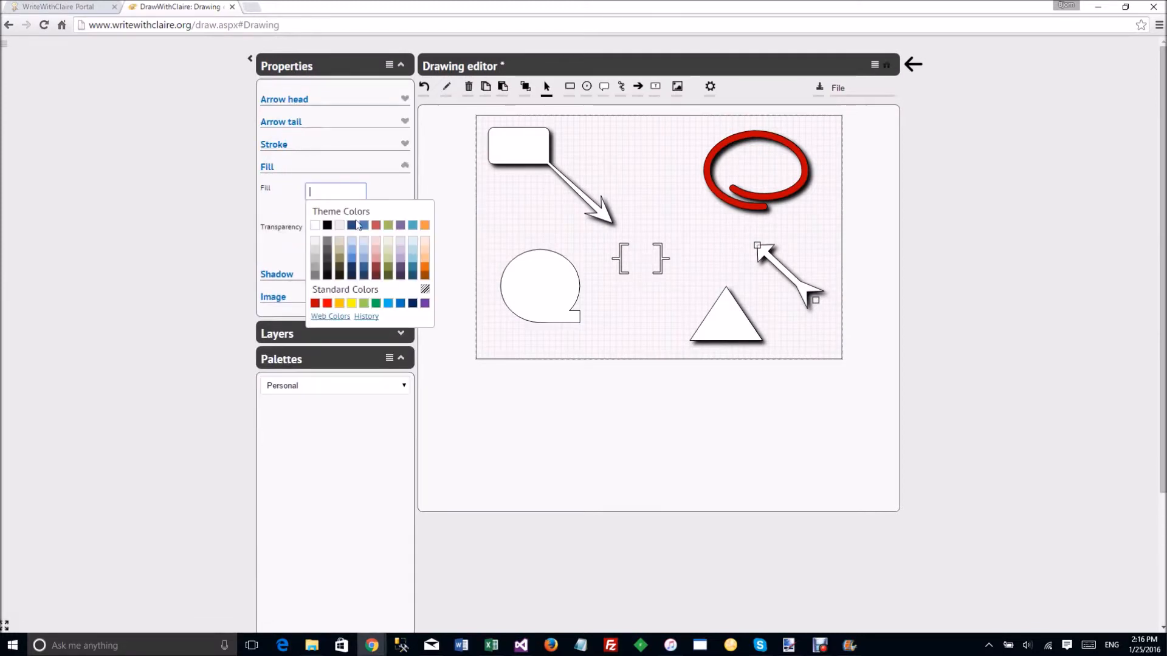
pyautogui.click(353, 263)
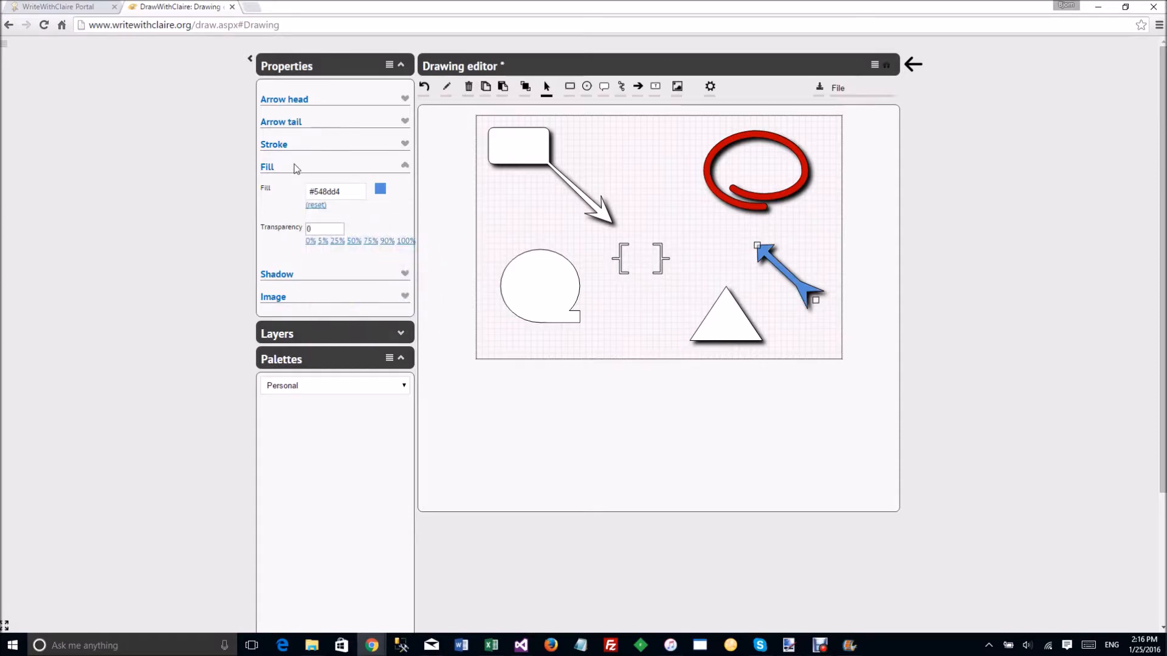
# Set the blue arrow's head length to 50 and collapse its properties.
pyautogui.click(294, 100)
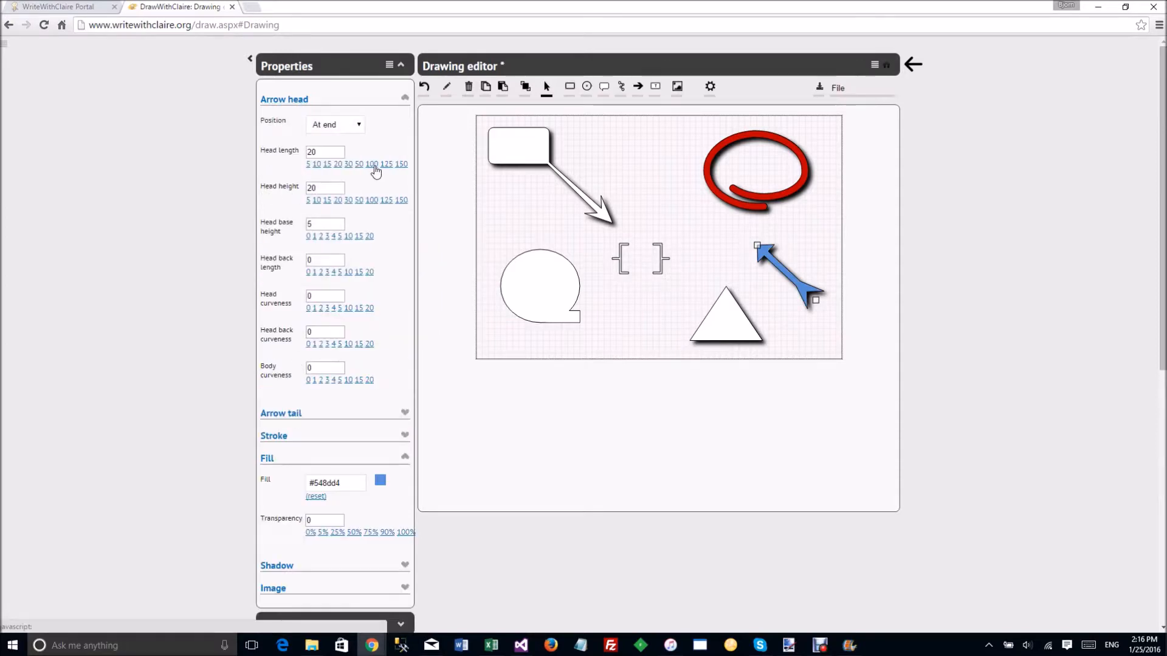
pyautogui.click(349, 164)
pyautogui.click(359, 166)
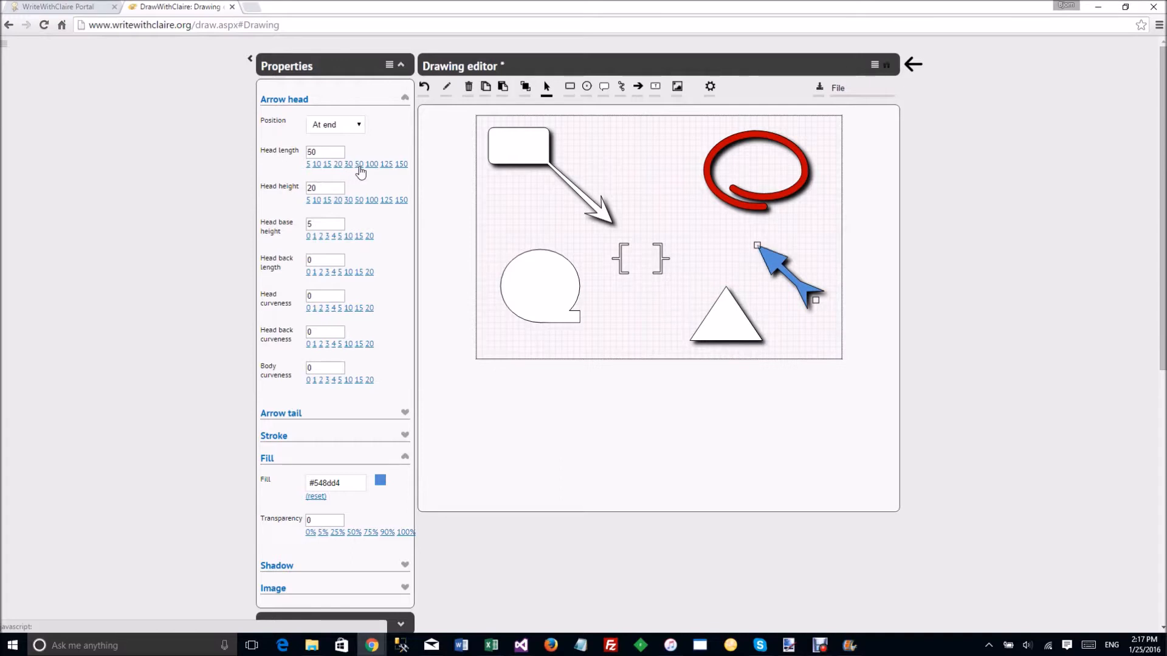
pyautogui.click(294, 69)
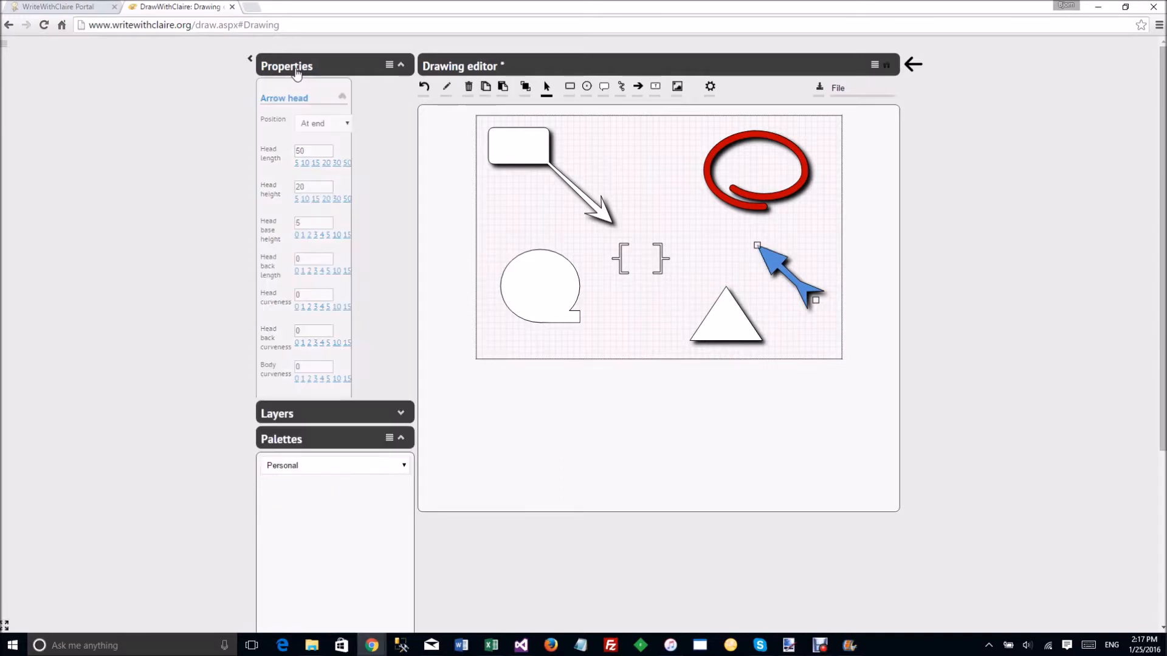
# Nudge the blue arrow slightly up and to the right, and send it to the Personal palette.
pyautogui.moveTo(787, 266)
pyautogui.mouseDown()
pyautogui.moveTo(745, 254)
pyautogui.moveTo(778, 251)
pyautogui.moveTo(790, 263)
pyautogui.mouseUp()
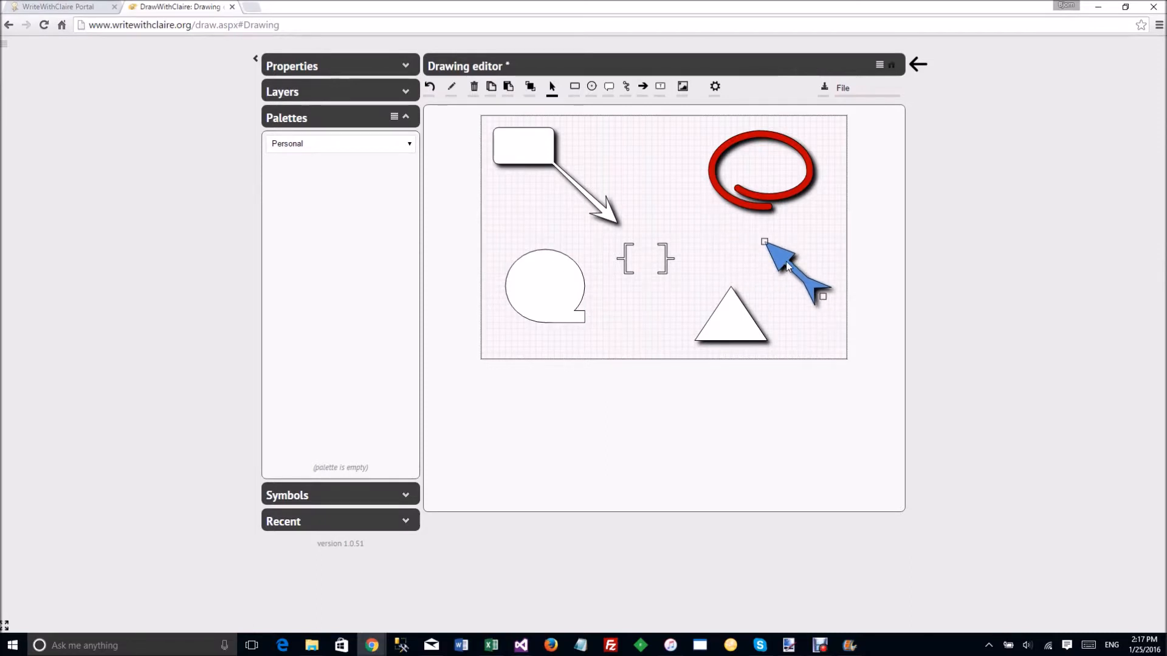
pyautogui.rightClick(781, 257)
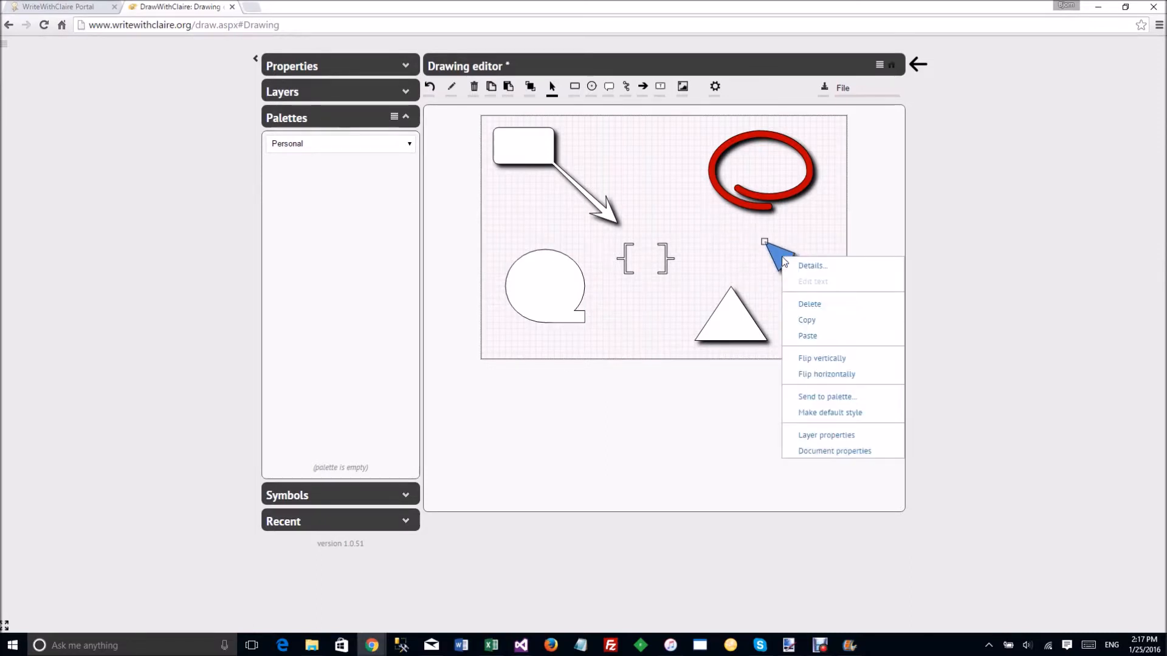
pyautogui.click(842, 398)
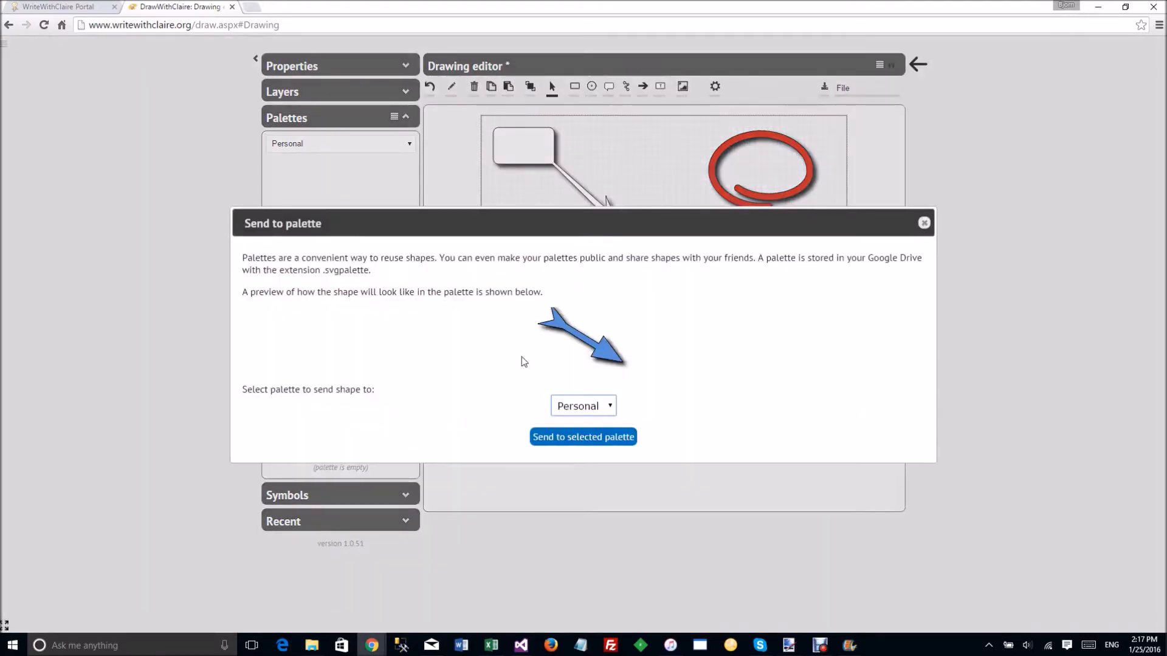
pyautogui.click(581, 442)
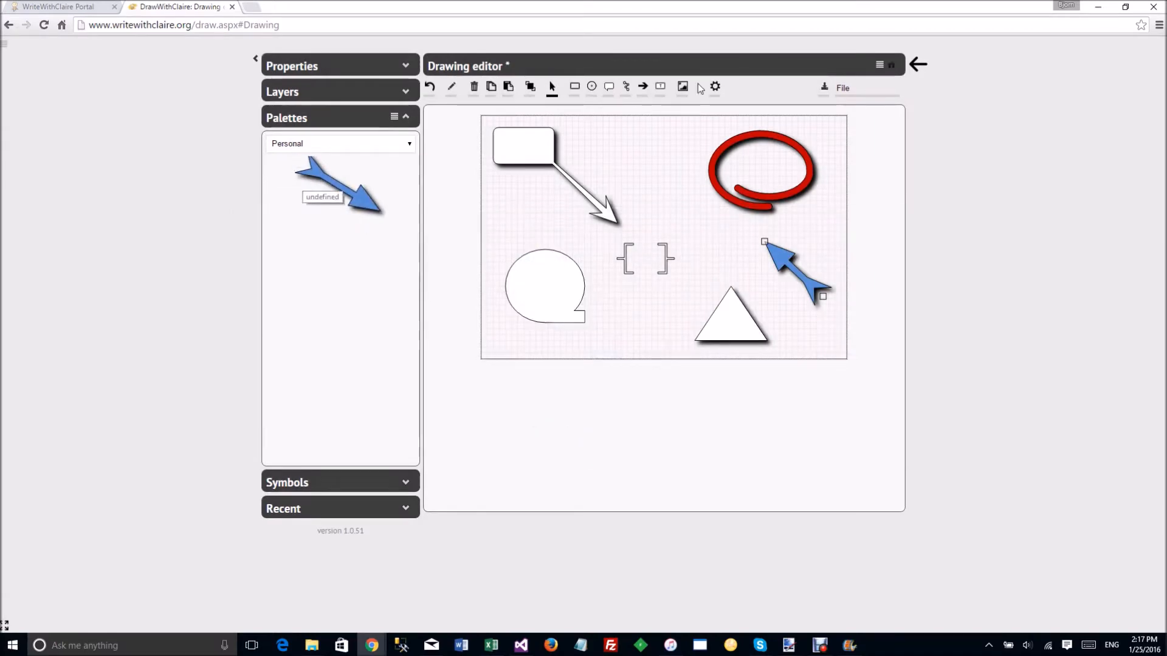
# Create a new 400 by 400 drawing, discarding the unsaved changes, and place the blue arrow from the Personal palette on it.
pyautogui.click(845, 90)
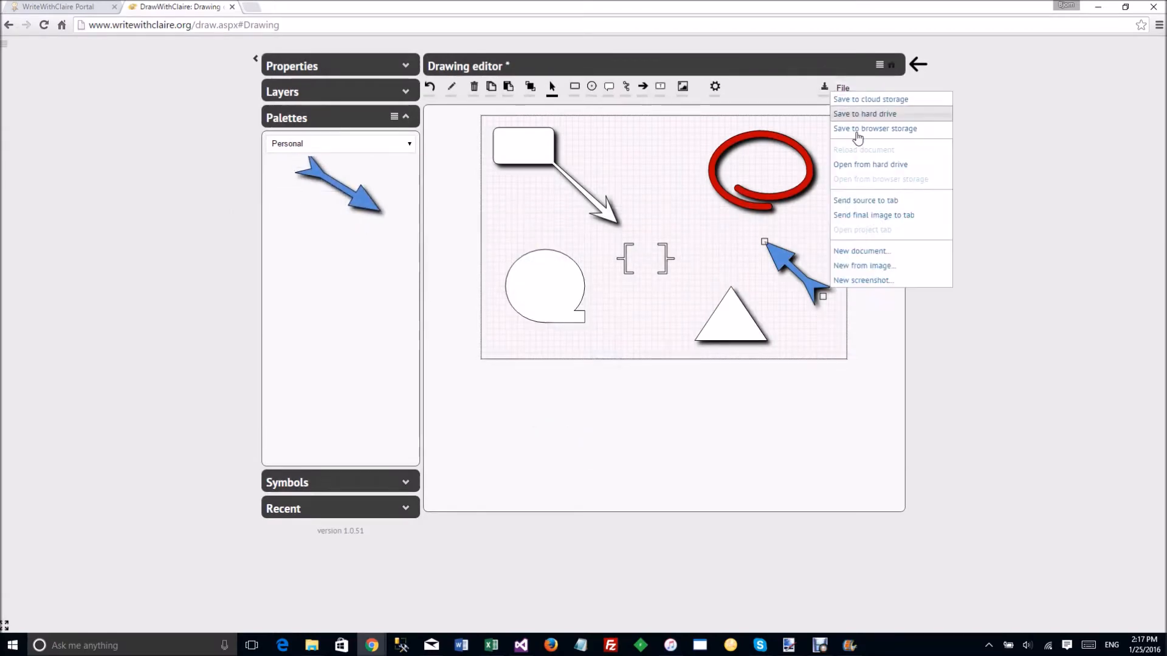
pyautogui.click(873, 252)
pyautogui.click(726, 253)
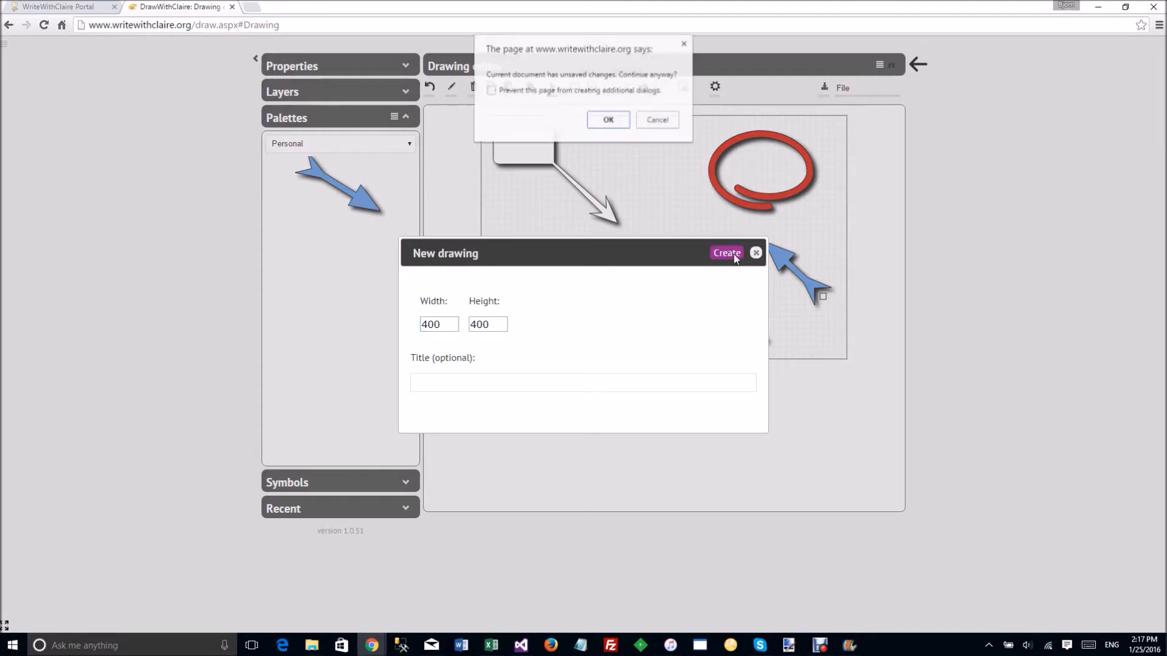
pyautogui.click(608, 119)
pyautogui.moveTo(367, 204); pyautogui.dragTo(660, 216)
pyautogui.moveTo(721, 142); pyautogui.dragTo(758, 139)
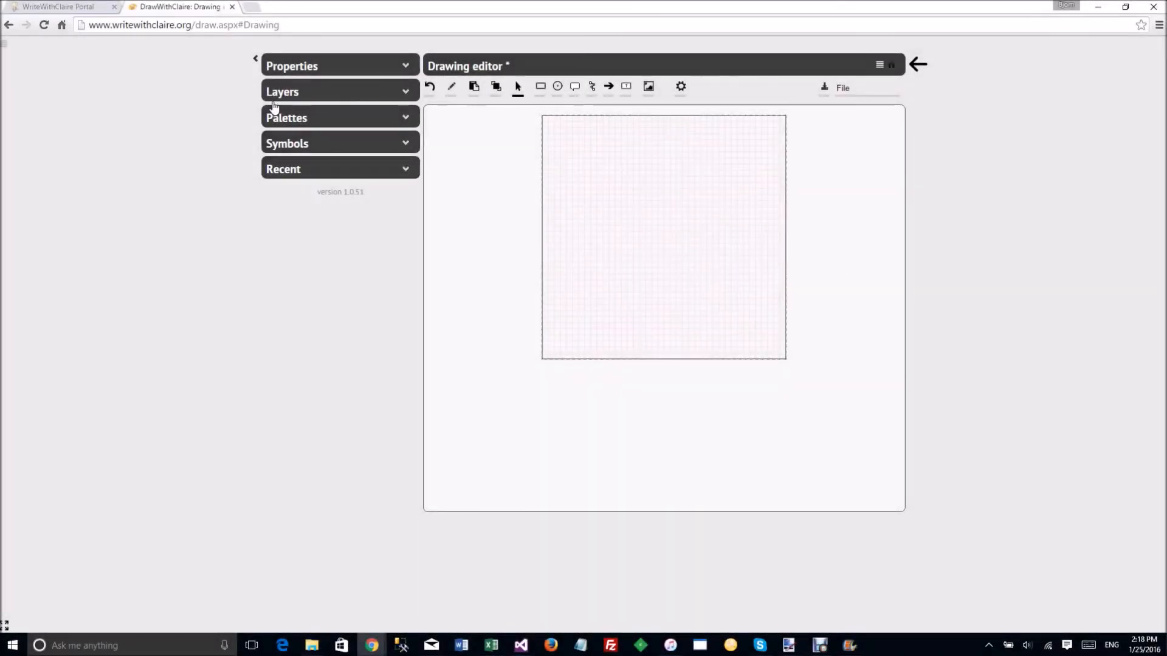
# Browse the symbol library's Transport & Map category down to the Girls and Boys symbols.
pyautogui.click(295, 144)
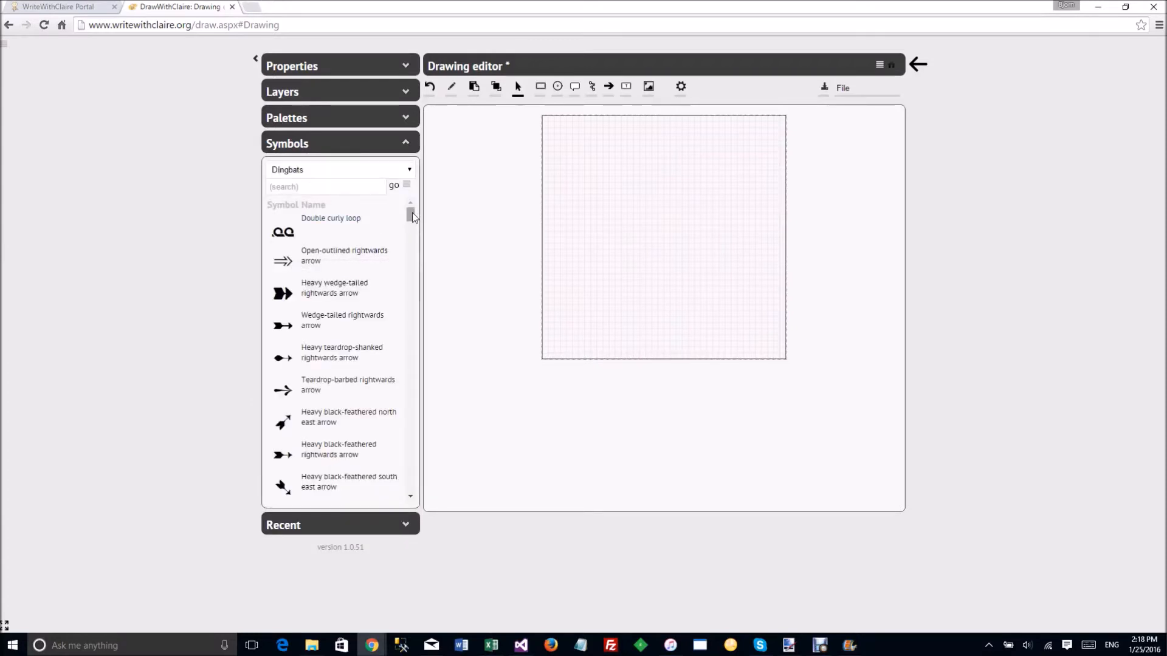
pyautogui.moveTo(412, 213)
pyautogui.mouseDown()
pyautogui.moveTo(414, 249)
pyautogui.moveTo(414, 217)
pyautogui.mouseUp()
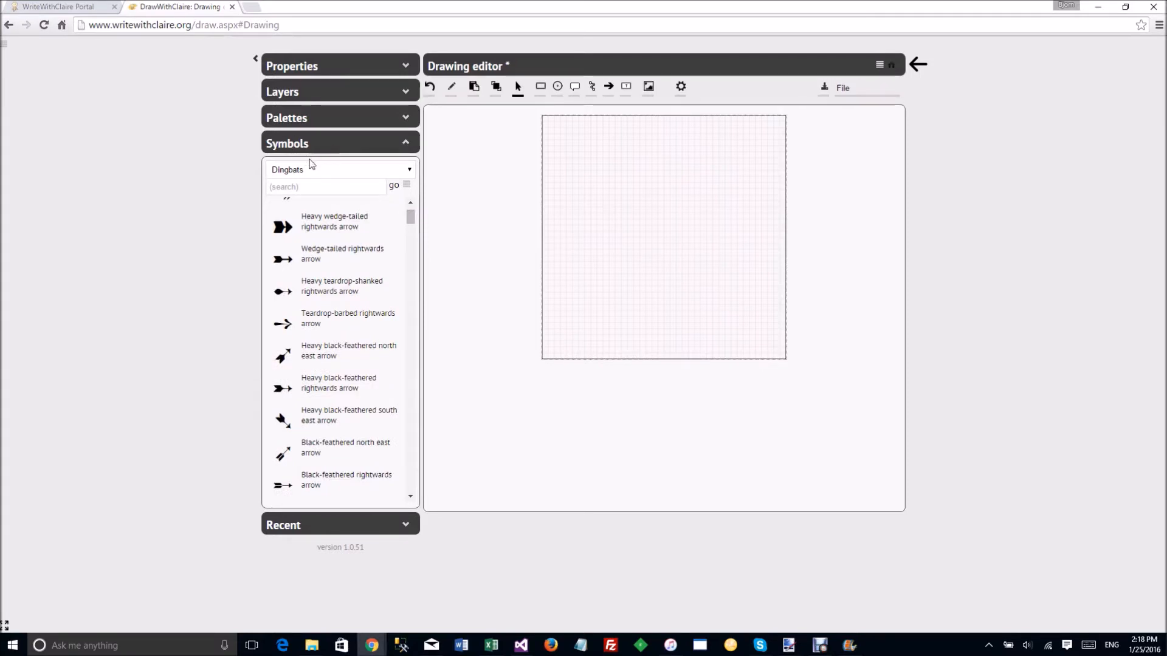
pyautogui.click(317, 176)
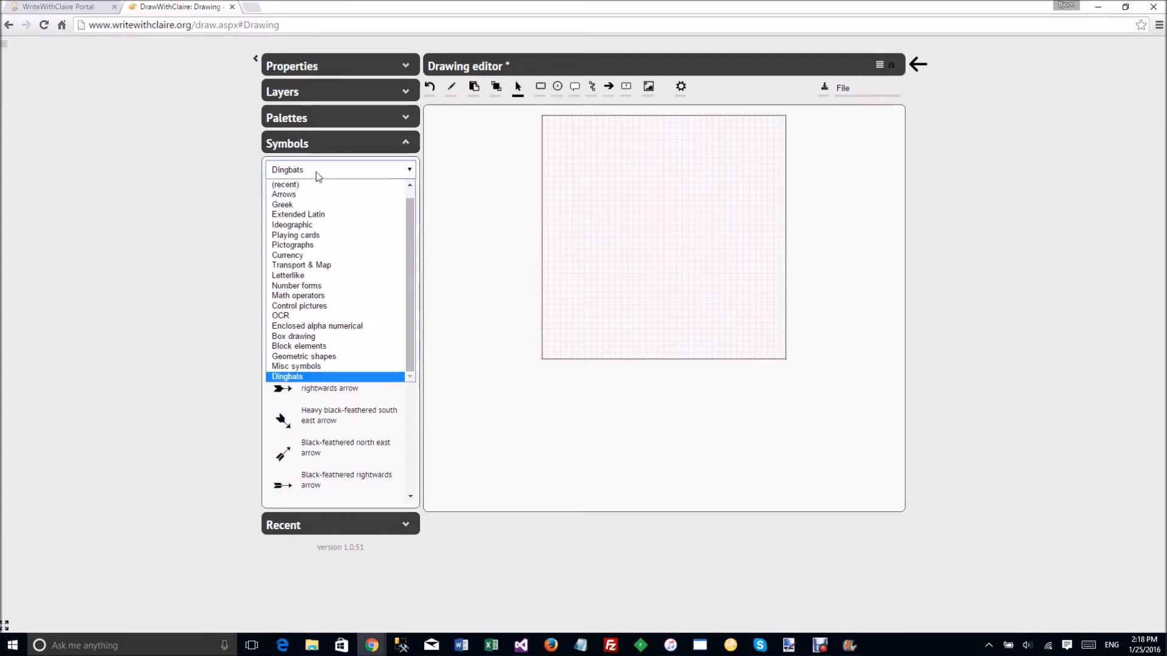
pyautogui.click(321, 267)
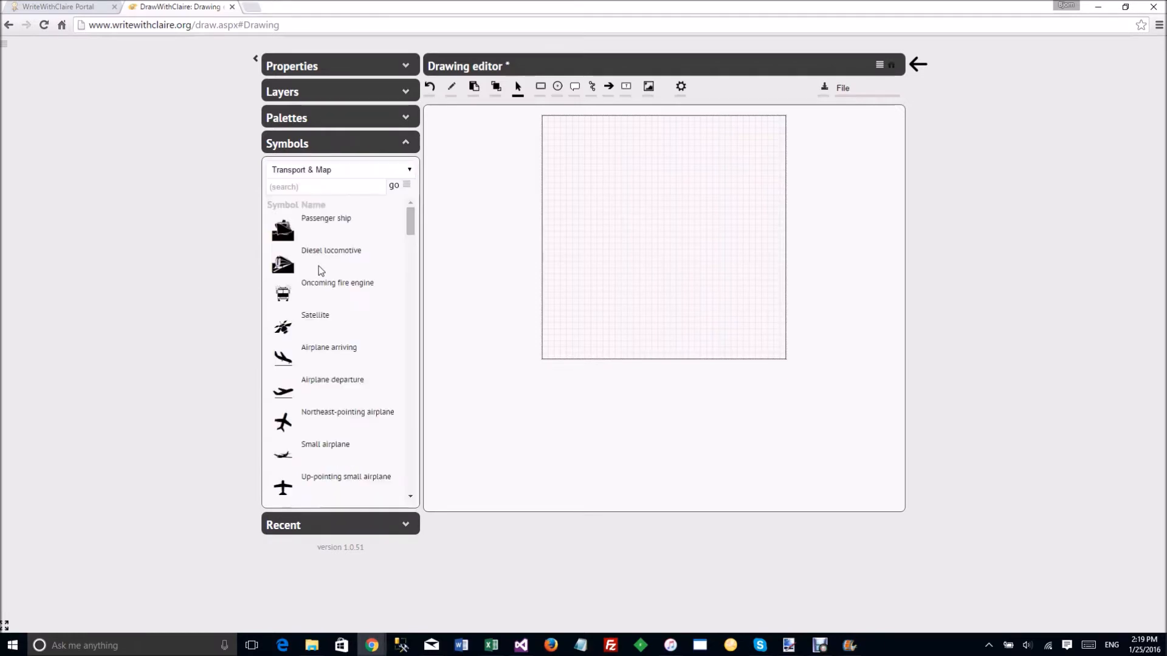
pyautogui.moveTo(408, 218); pyautogui.dragTo(409, 282)
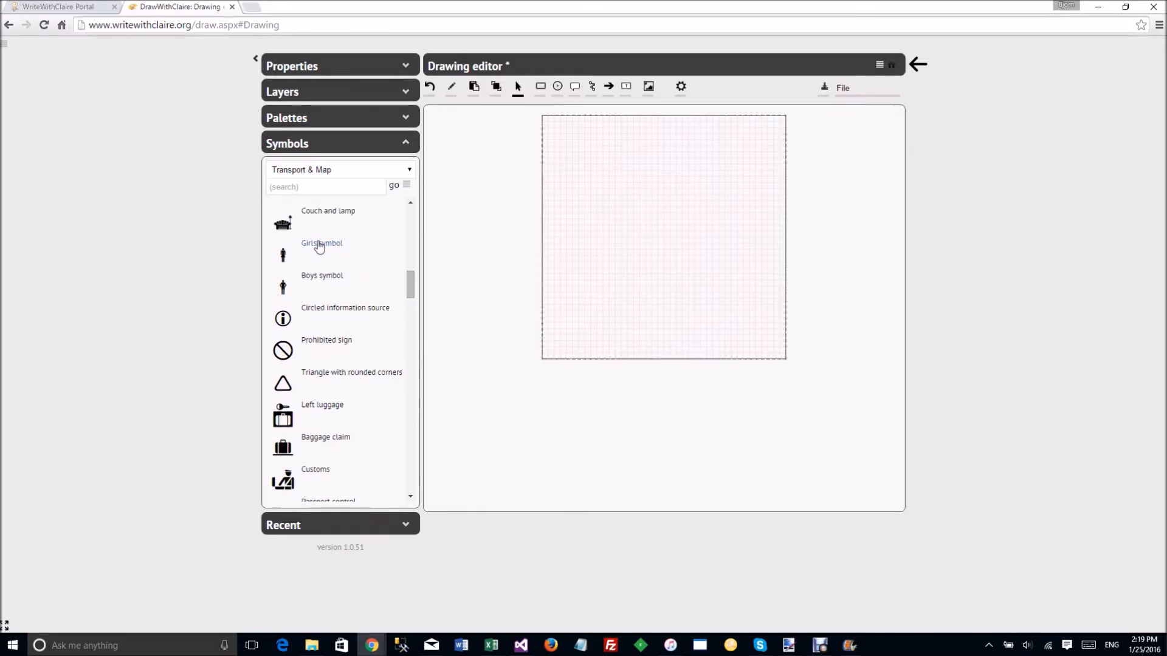
# Send the Girls symbol to the drawing.
pyautogui.moveTo(284, 258)
pyautogui.mouseDown()
pyautogui.moveTo(518, 224)
pyautogui.moveTo(572, 203)
pyautogui.moveTo(284, 263)
pyautogui.mouseUp()
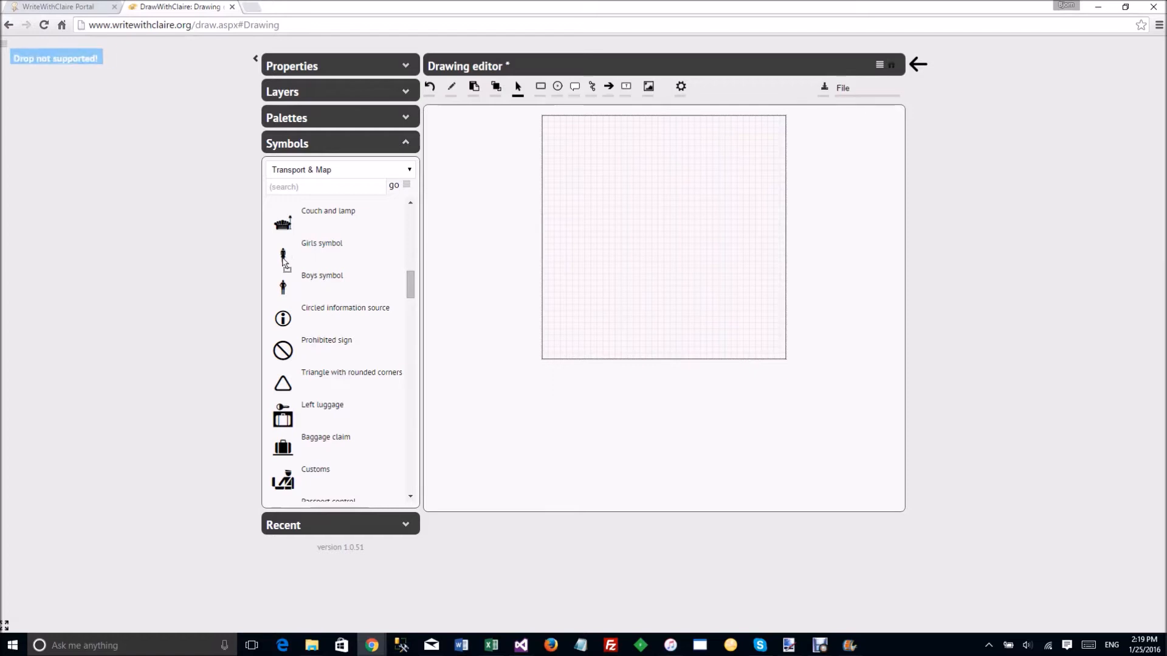
pyautogui.click(324, 247)
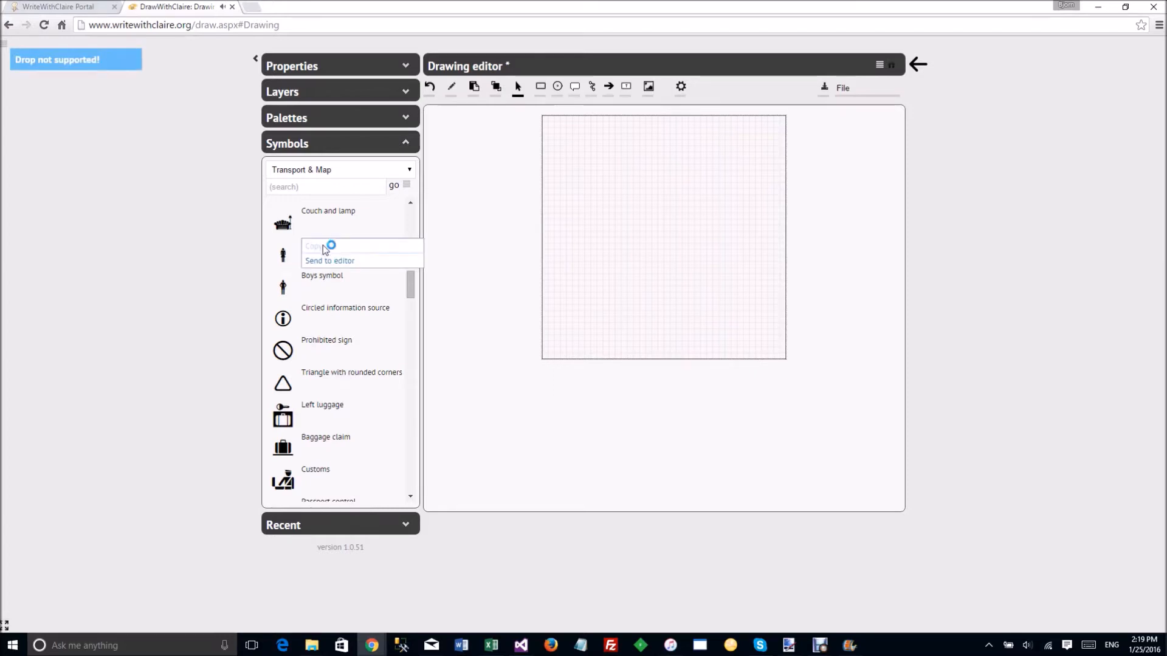
pyautogui.click(330, 260)
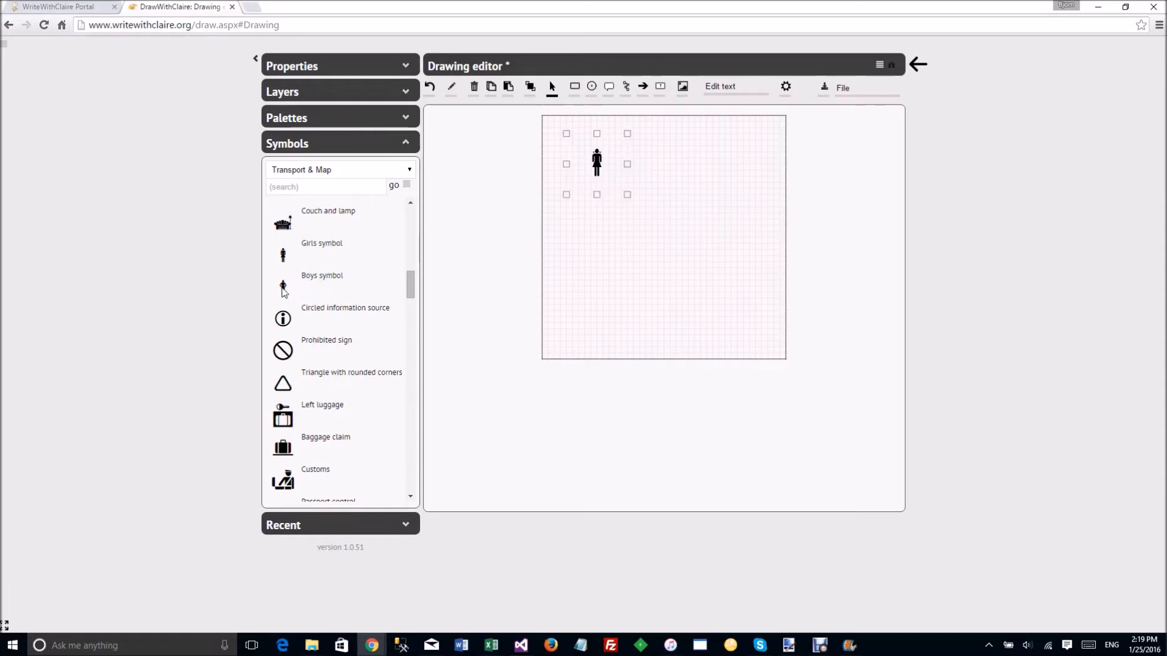
# Add the Boys symbol to the drawing, enlarge it, and move the boy and girl figures close together.
pyautogui.moveTo(286, 294); pyautogui.dragTo(739, 231)
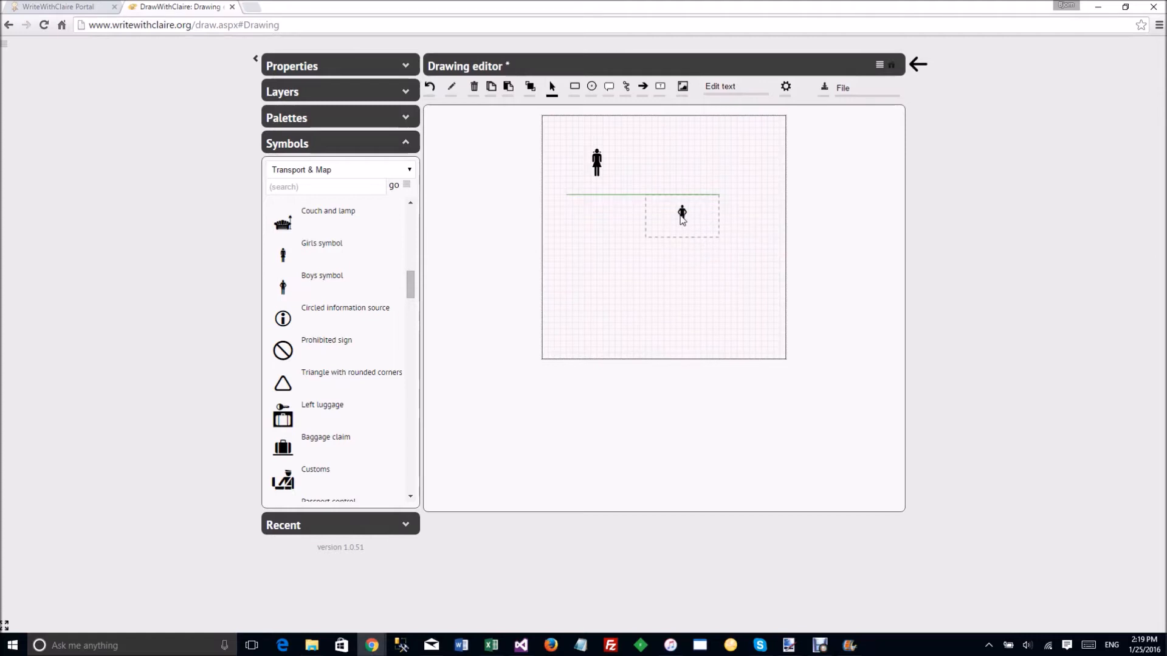
pyautogui.moveTo(719, 239)
pyautogui.mouseDown()
pyautogui.moveTo(762, 296)
pyautogui.moveTo(732, 245)
pyautogui.mouseUp()
pyautogui.moveTo(595, 169); pyautogui.dragTo(634, 201)
pyautogui.moveTo(726, 248); pyautogui.dragTo(742, 227)
pyautogui.moveTo(592, 163); pyautogui.dragTo(620, 173)
pyautogui.moveTo(739, 228); pyautogui.dragTo(656, 190)
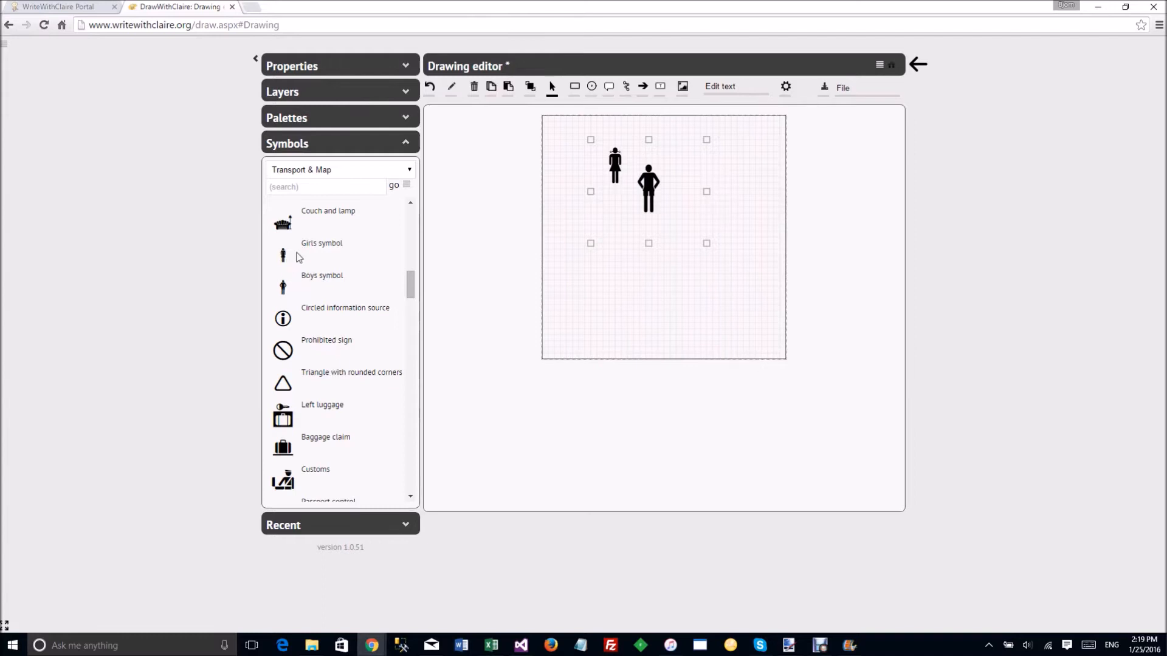
# Add a second, smaller Girls symbol and Boys symbol beneath the larger figures, and adjust the boys' positions.
pyautogui.moveTo(311, 249); pyautogui.dragTo(634, 213)
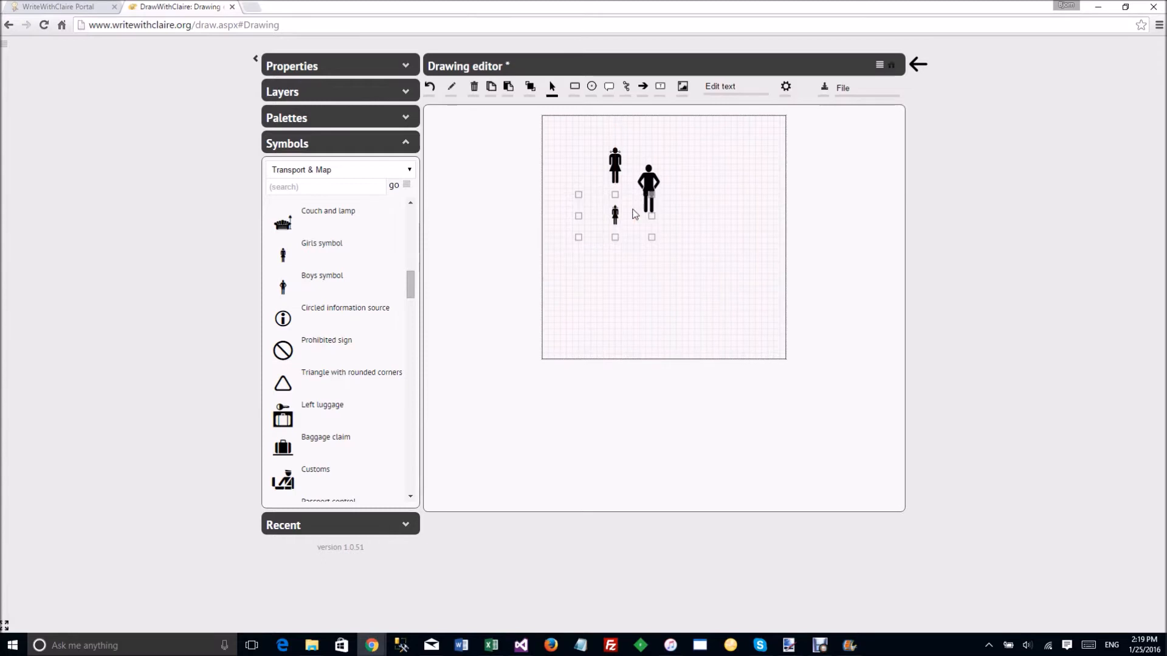
pyautogui.rightClick(305, 278)
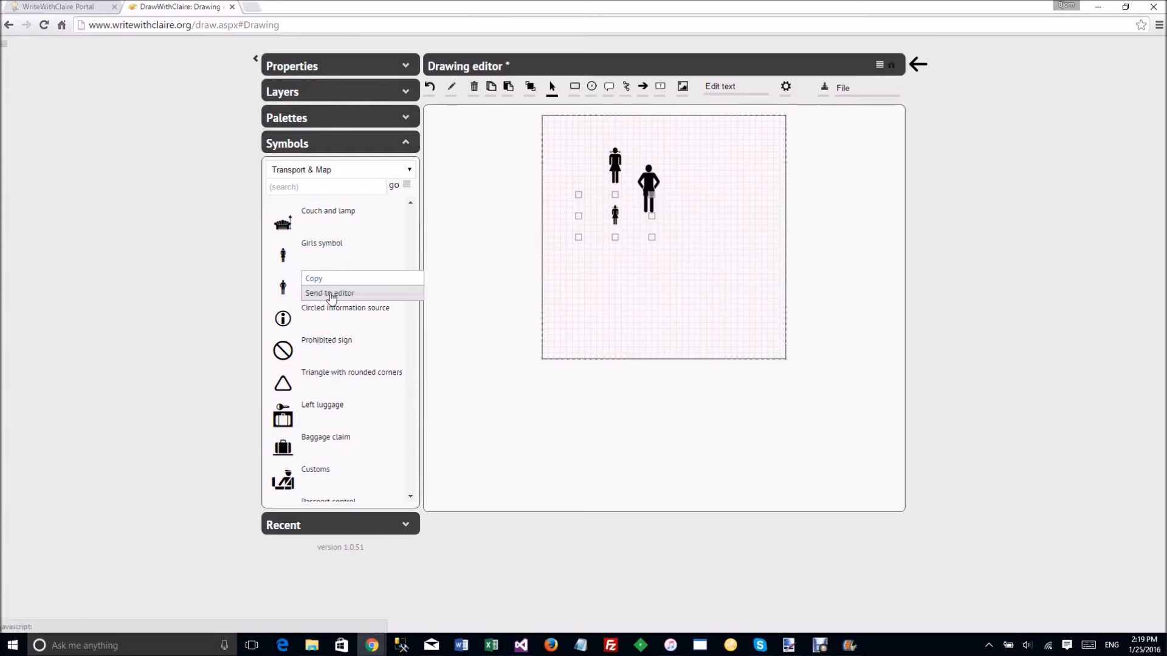
pyautogui.click(331, 295)
pyautogui.moveTo(594, 156); pyautogui.dragTo(646, 238)
pyautogui.moveTo(654, 190); pyautogui.dragTo(662, 185)
pyautogui.moveTo(653, 237); pyautogui.dragTo(652, 234)
# Switch the symbol library to the Arrows category and choose the Left right wave arrow.
pyautogui.click(323, 170)
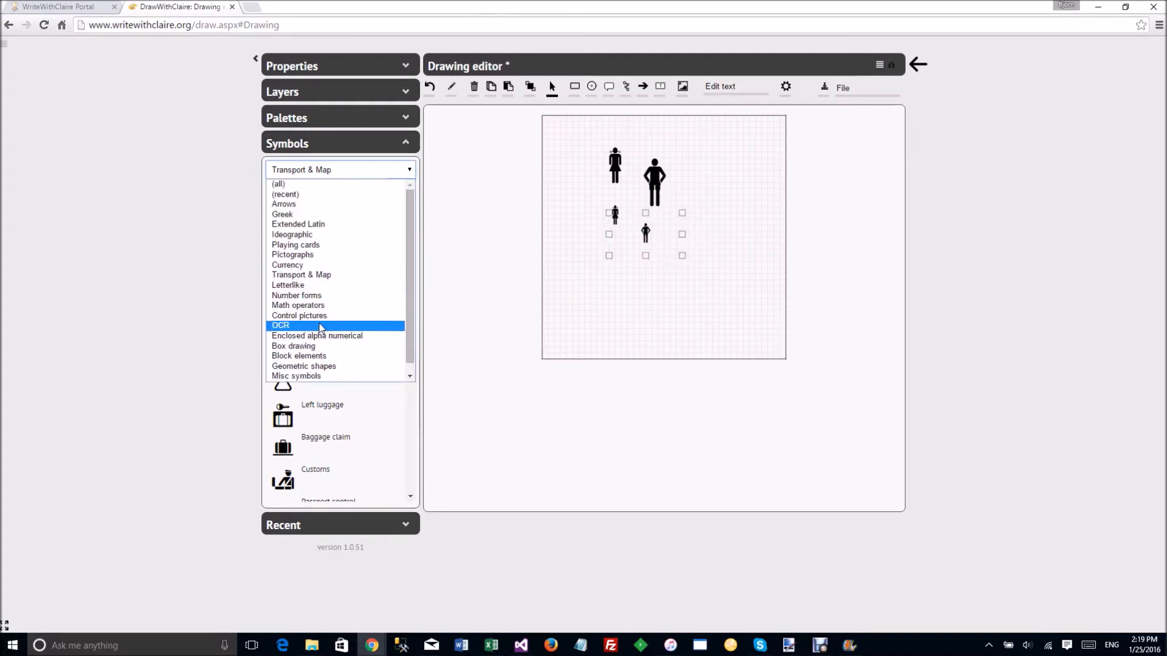
pyautogui.click(316, 205)
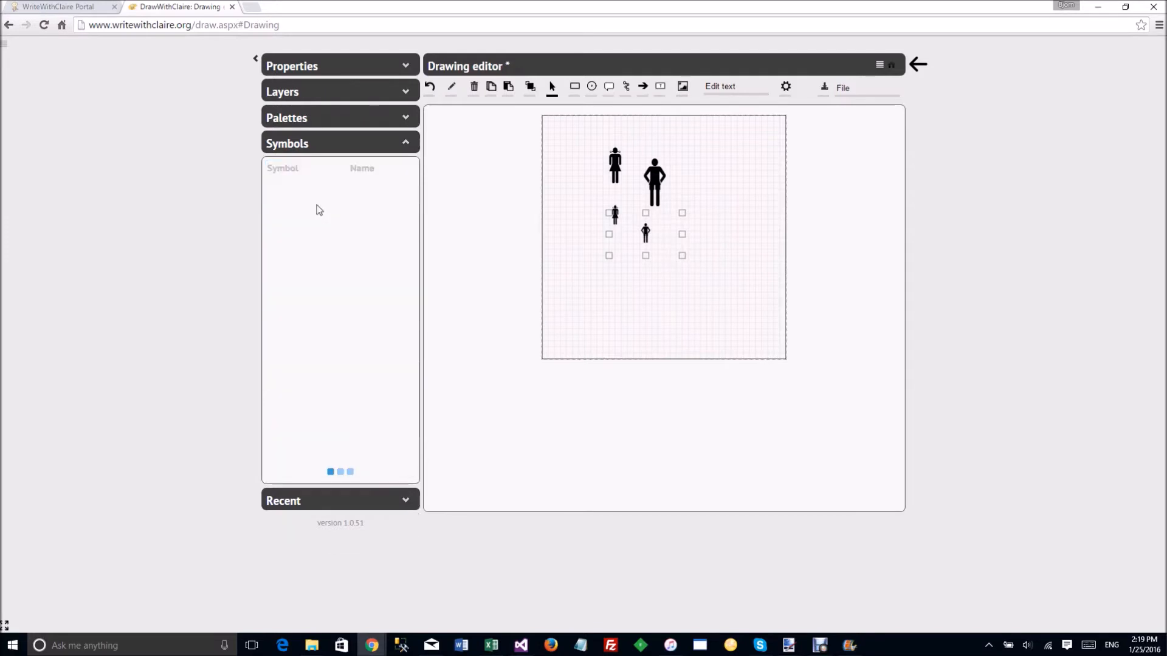
pyautogui.moveTo(407, 217); pyautogui.dragTo(432, 422)
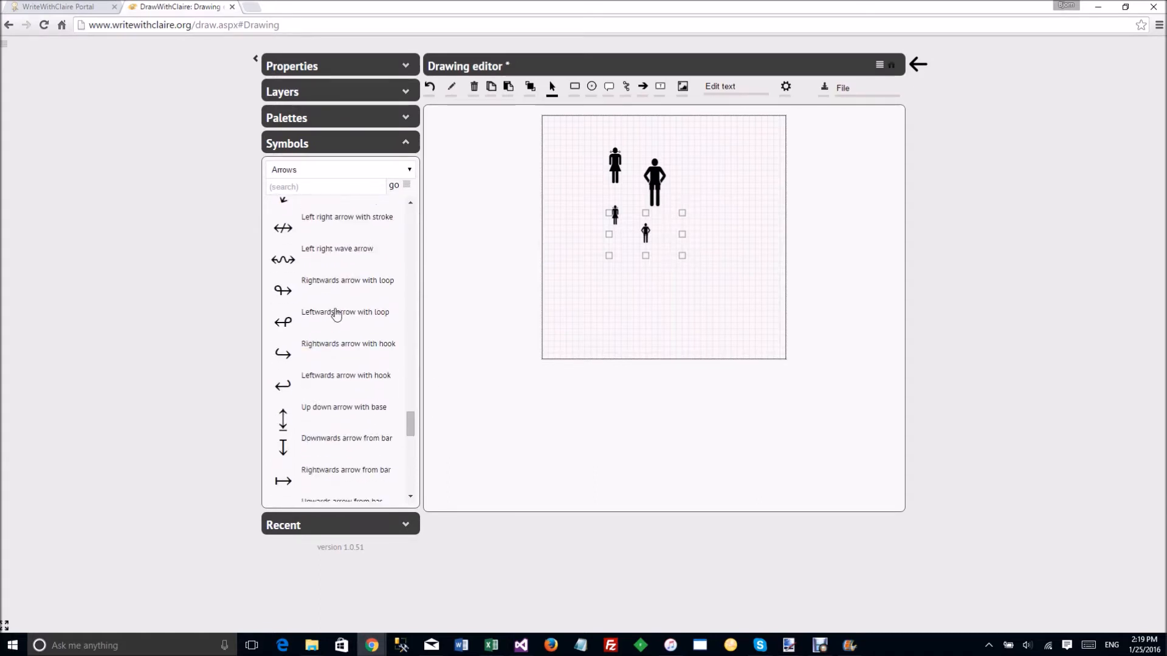
pyautogui.click(318, 254)
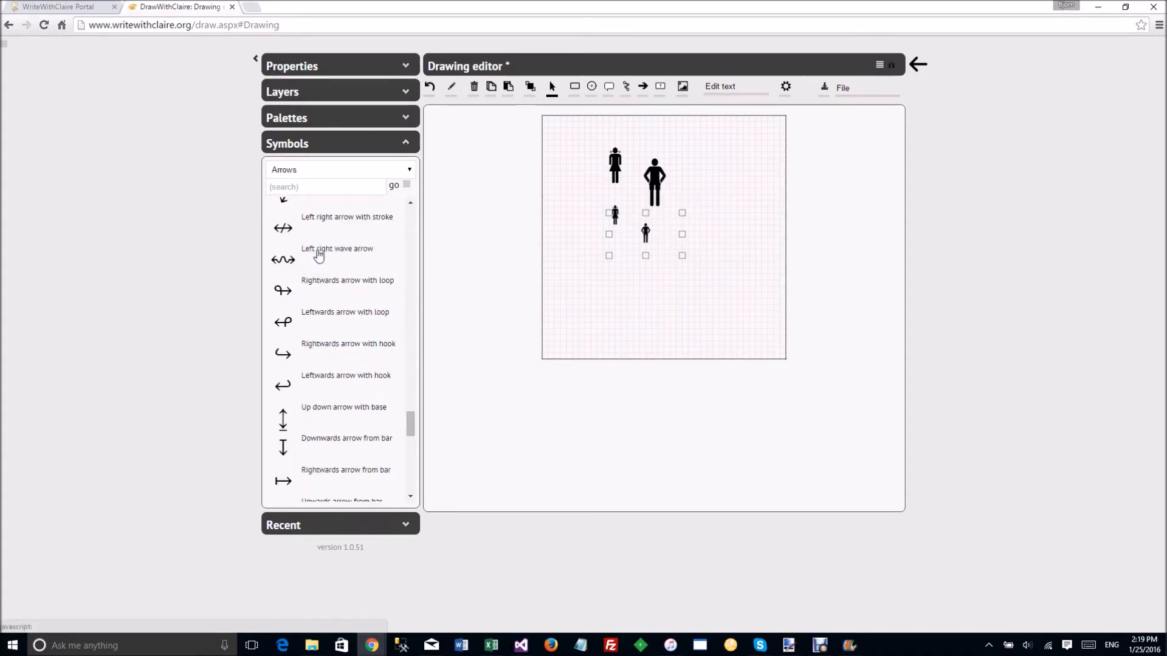
# Rearrange the boy and girl figures on the drawing, and clear the selection.
pyautogui.moveTo(646, 237); pyautogui.dragTo(656, 283)
pyautogui.moveTo(616, 169); pyautogui.dragTo(618, 284)
pyautogui.moveTo(618, 217); pyautogui.dragTo(673, 150)
pyautogui.click(695, 228)
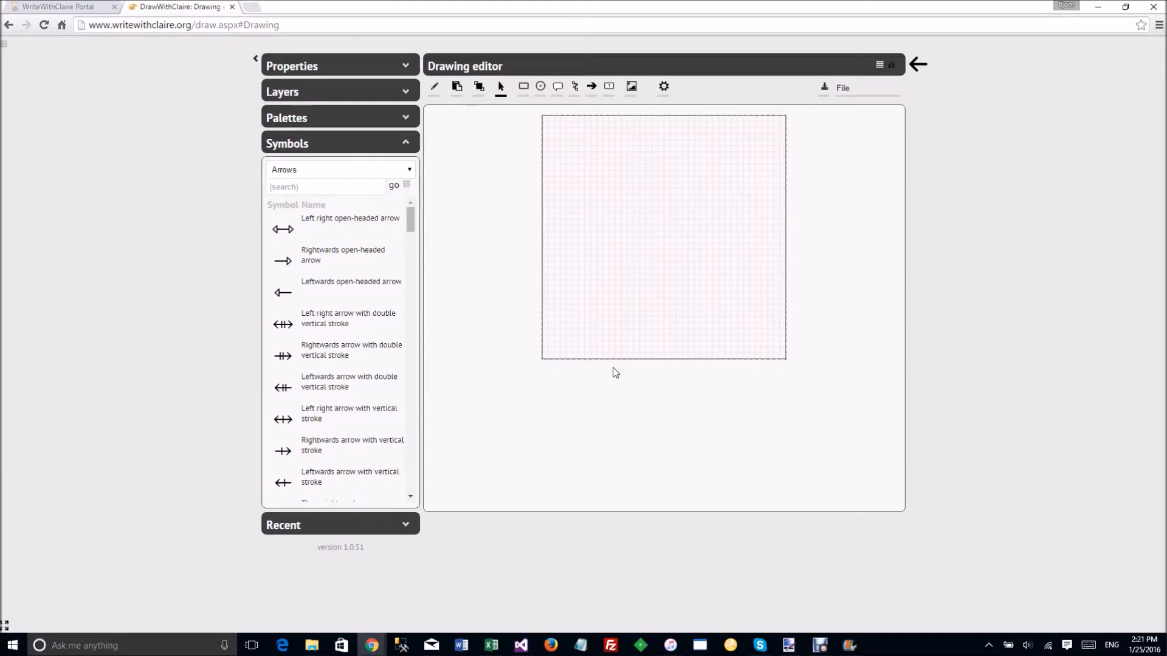
# List the recent symbols and place Script capital p on the blank drawing.
pyautogui.moveTo(410, 221); pyautogui.dragTo(432, 203)
pyautogui.click(340, 175)
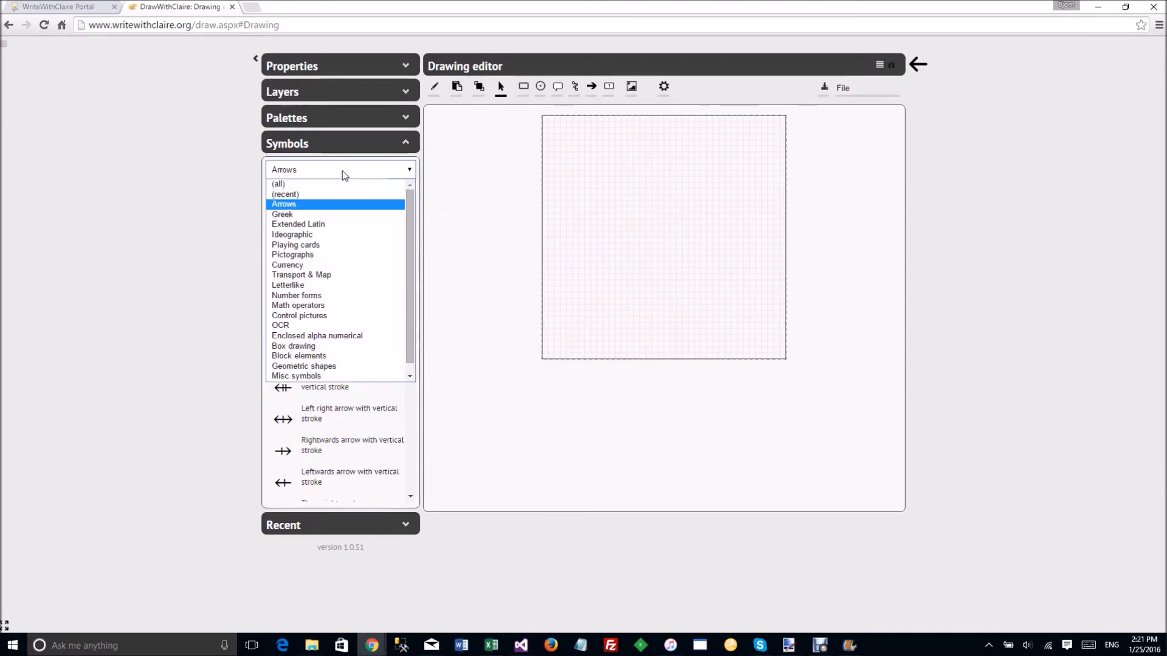
pyautogui.click(299, 199)
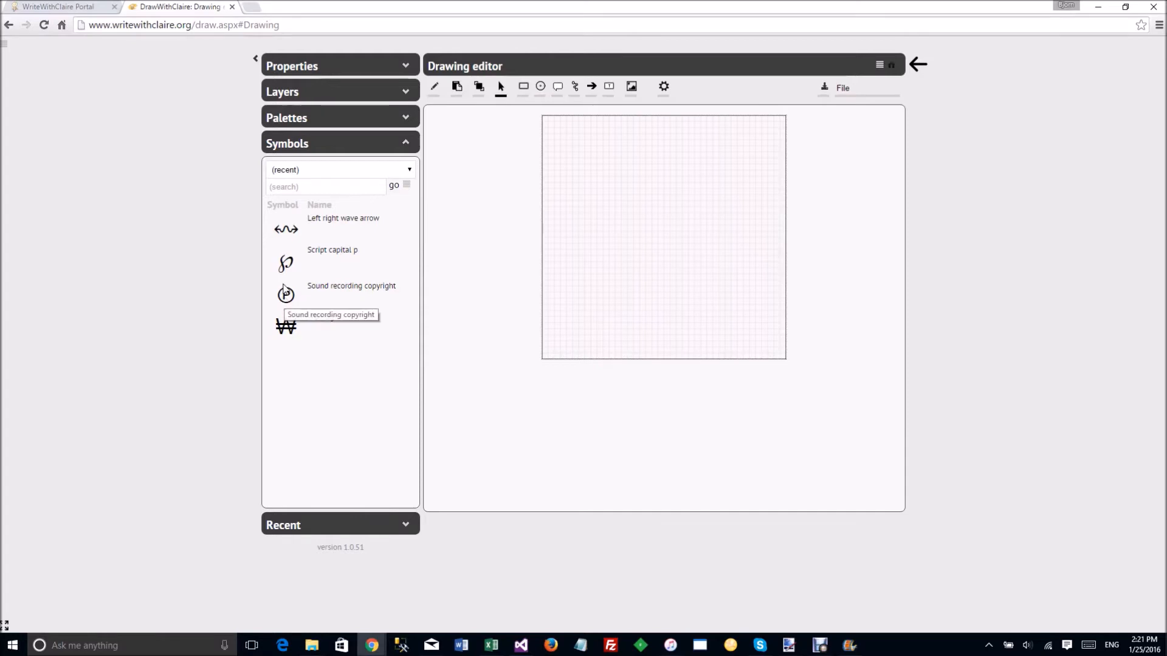
pyautogui.click(289, 268)
pyautogui.click(667, 256)
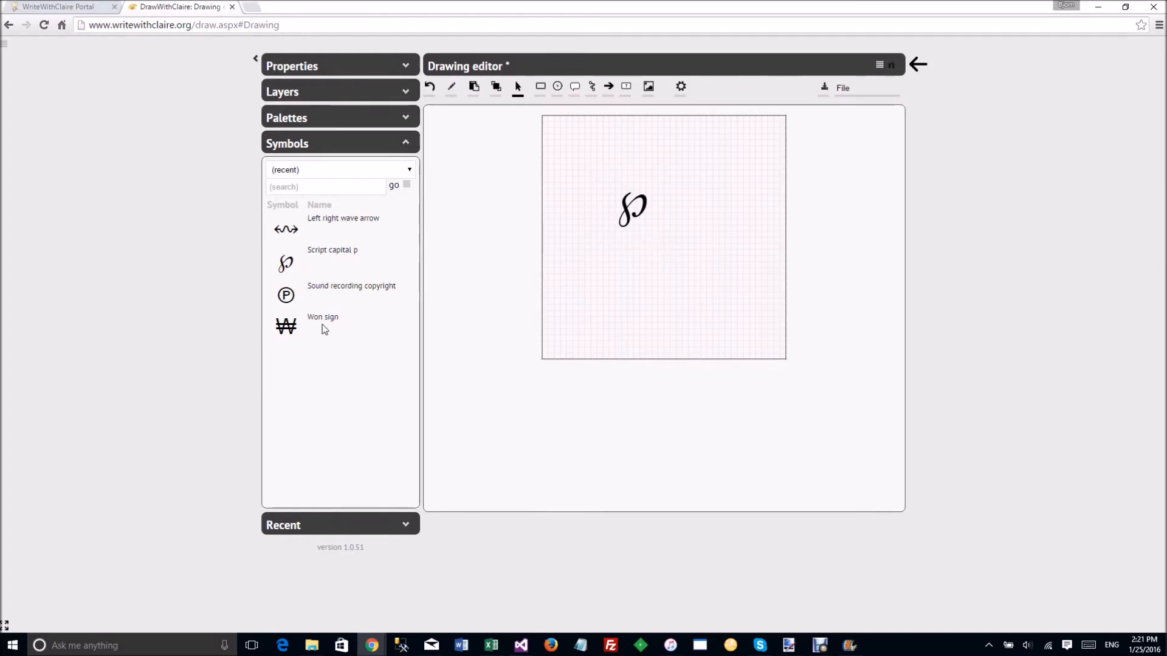
# Place a second Script capital p and space the two symbols apart, one at the upper left and one at the lower right.
pyautogui.click(293, 331)
pyautogui.moveTo(646, 224); pyautogui.dragTo(623, 188)
pyautogui.moveTo(719, 281); pyautogui.dragTo(737, 252)
pyautogui.click(289, 268)
pyautogui.click(620, 180)
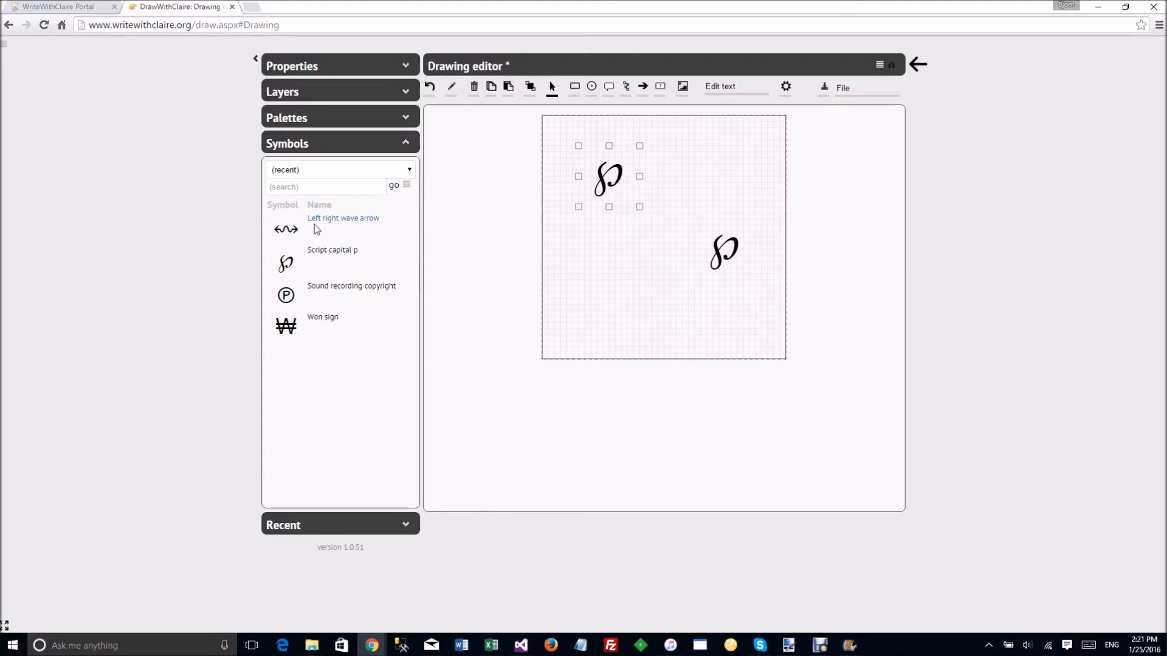
# Replace the upper Script capital p with the Left right wave arrow, and nudge the symbols slightly.
pyautogui.click(289, 235)
pyautogui.click(703, 177)
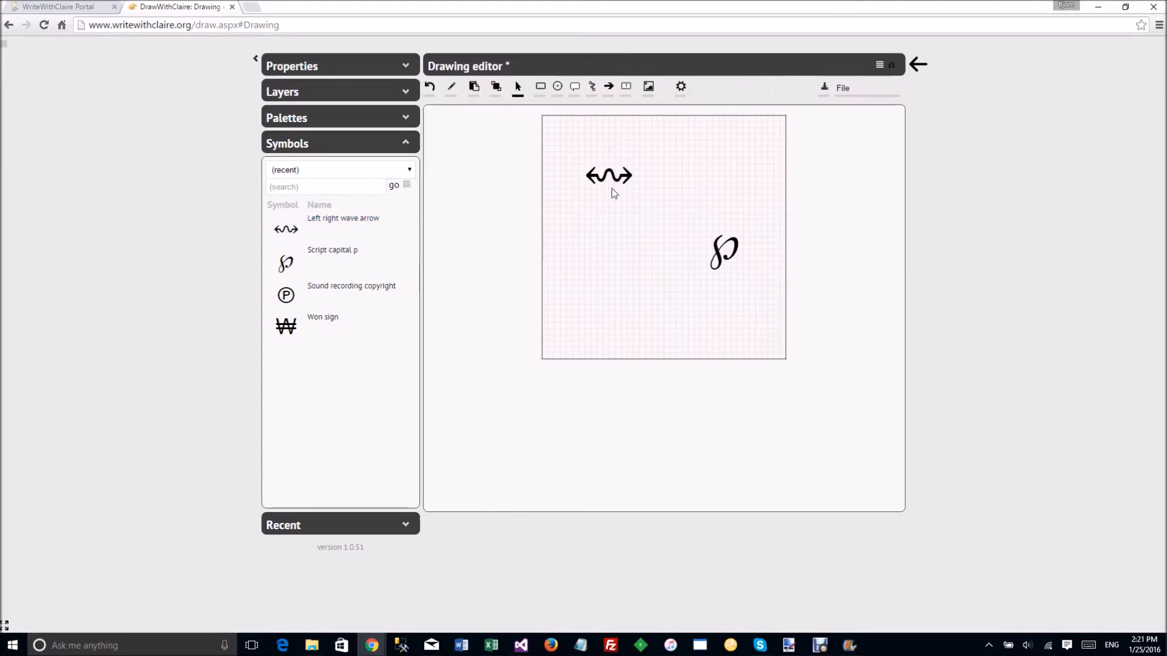
pyautogui.click(290, 262)
pyautogui.moveTo(604, 203); pyautogui.dragTo(646, 191)
pyautogui.moveTo(735, 253); pyautogui.dragTo(741, 247)
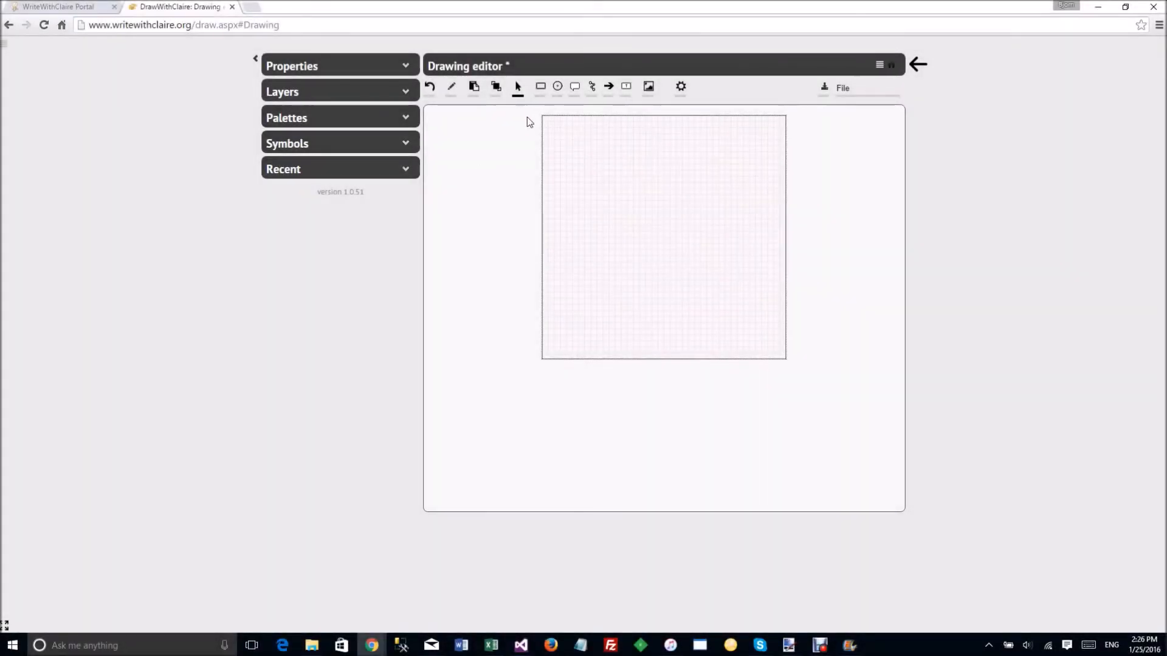
# Draw two small circles of equal size, one near the drawing's upper-left corner and one near its lower-right corner.
pyautogui.click(557, 86)
pyautogui.moveTo(566, 140); pyautogui.dragTo(603, 176)
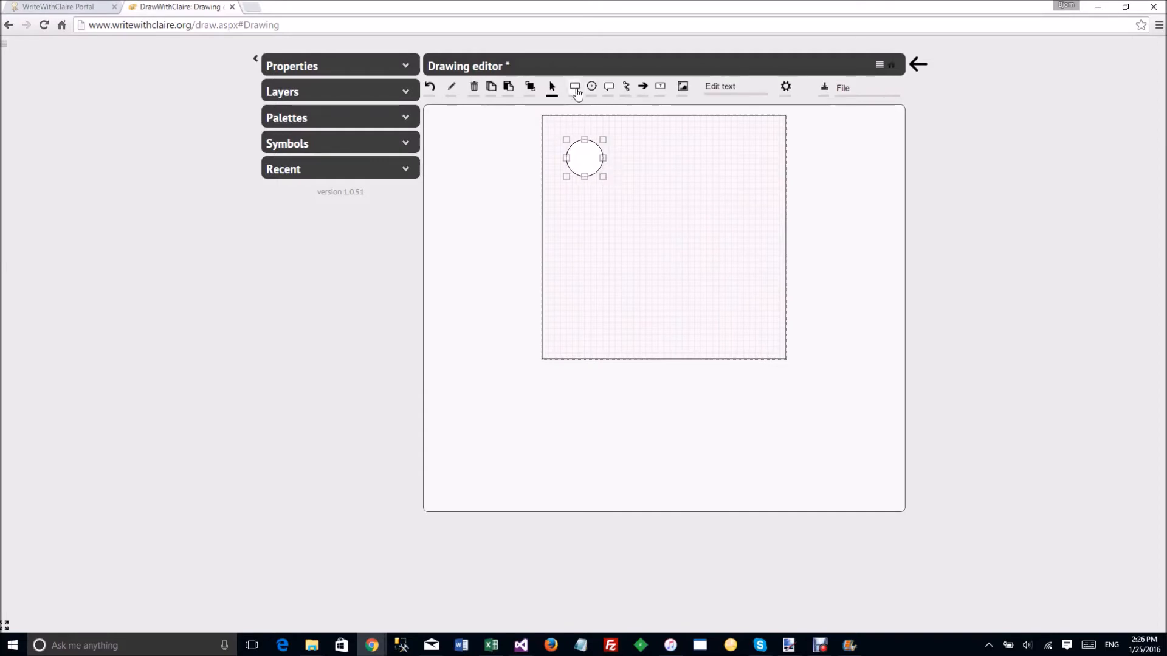
pyautogui.click(591, 86)
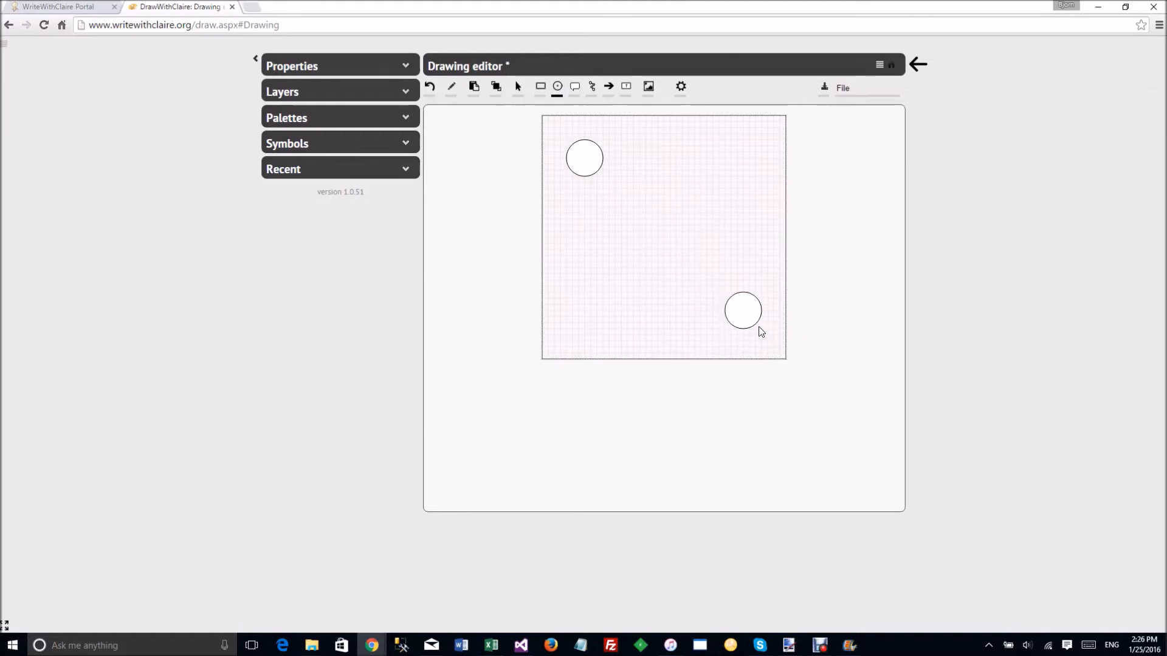
# Draw a diagonal arrow between the two circles, aimed at the lower one, and slightly adjust its tail end.
pyautogui.click(644, 87)
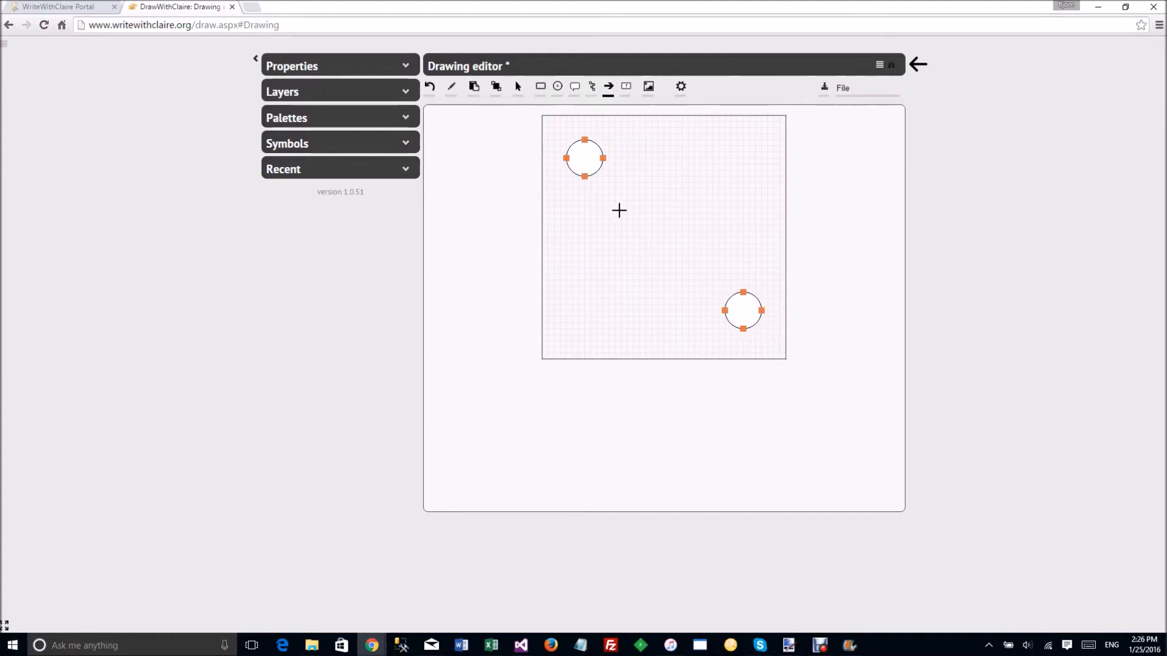
pyautogui.moveTo(626, 203); pyautogui.dragTo(708, 278)
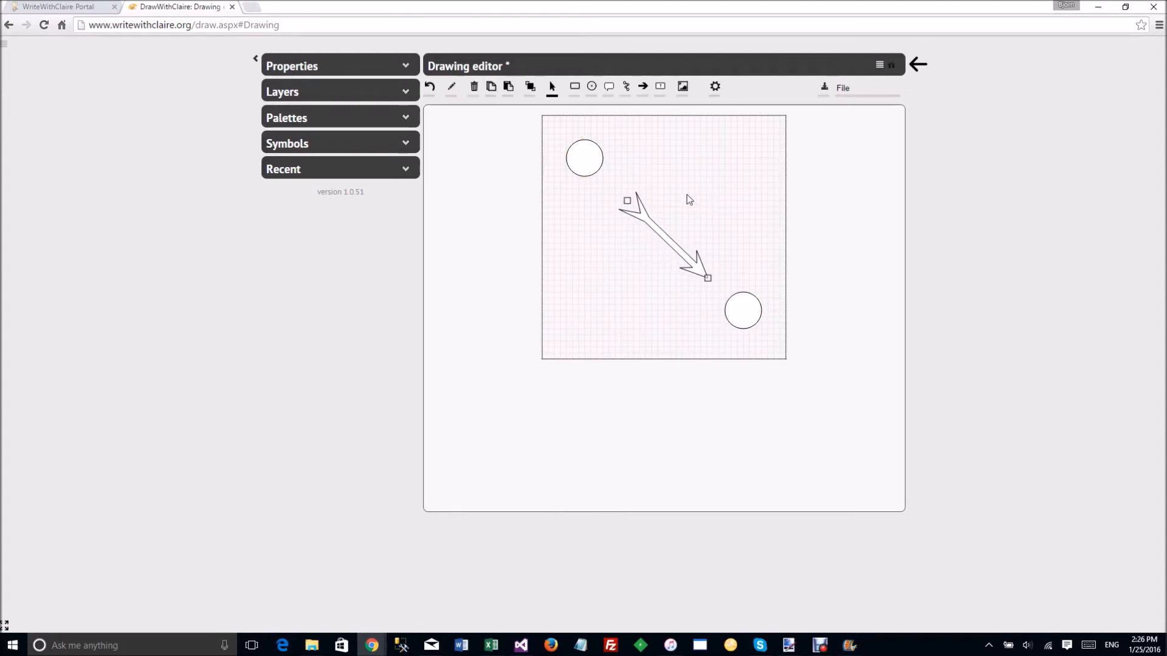
pyautogui.moveTo(628, 200); pyautogui.dragTo(625, 198)
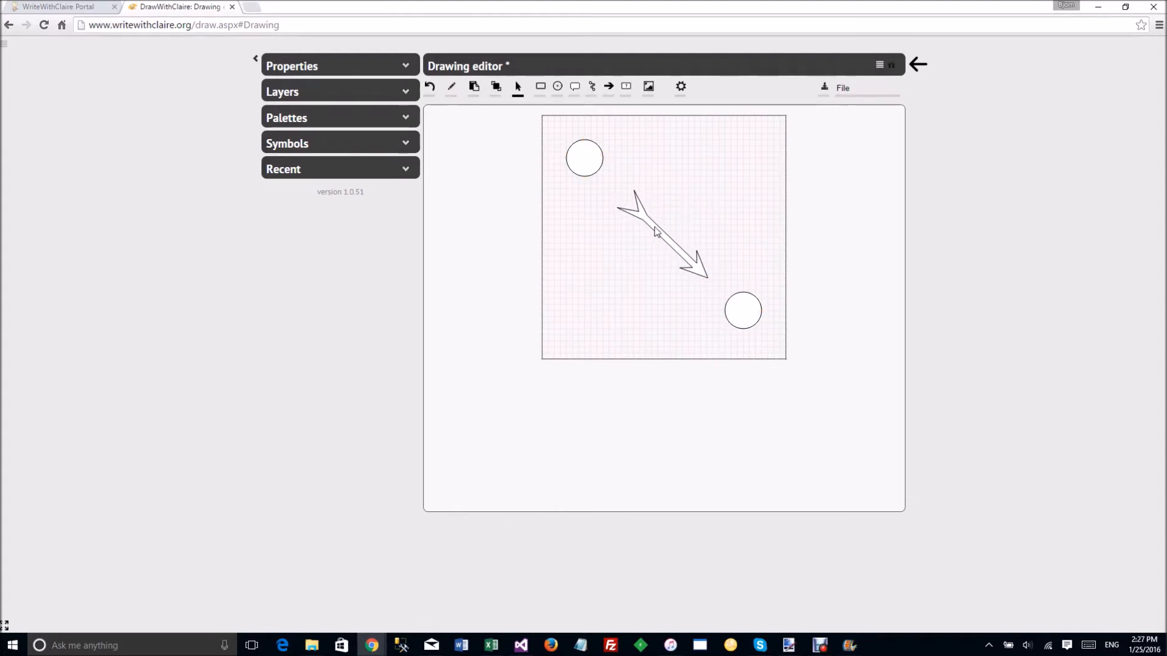
# Draw a downward vertical arrow above the lower-right circle and a rightward horizontal arrow along the drawing's lower edge.
pyautogui.click(609, 86)
pyautogui.moveTo(743, 146); pyautogui.dragTo(741, 258)
pyautogui.click(642, 86)
pyautogui.moveTo(574, 316); pyautogui.dragTo(684, 322)
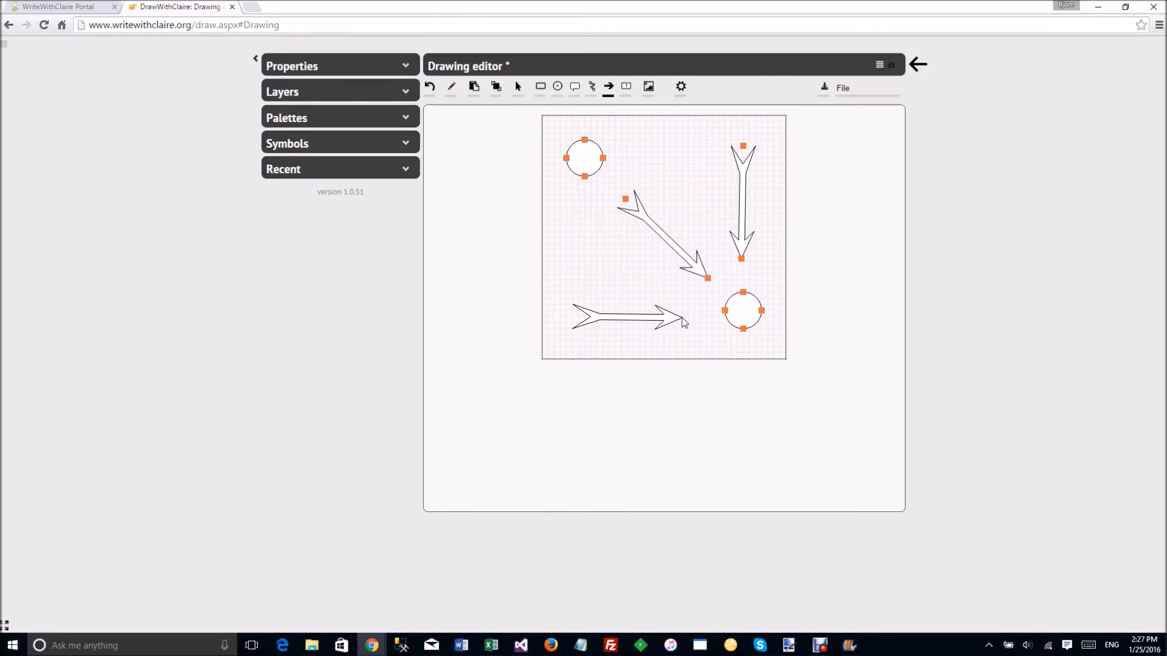
# Select all three arrows and set their head length to 50 and head curveness to 10.
pyautogui.click(742, 189)
pyautogui.keyDown('shift'); pyautogui.click(661, 235); pyautogui.keyUp('shift')
pyautogui.keyDown('shift'); pyautogui.click(635, 316); pyautogui.keyUp('shift')
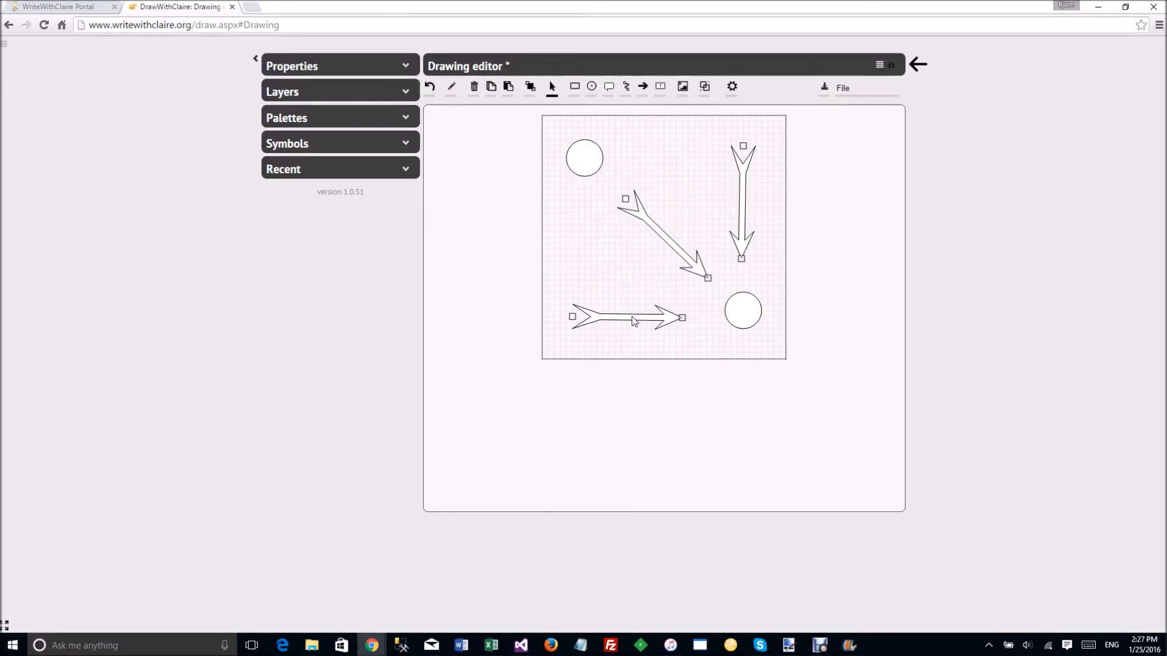
pyautogui.click(282, 67)
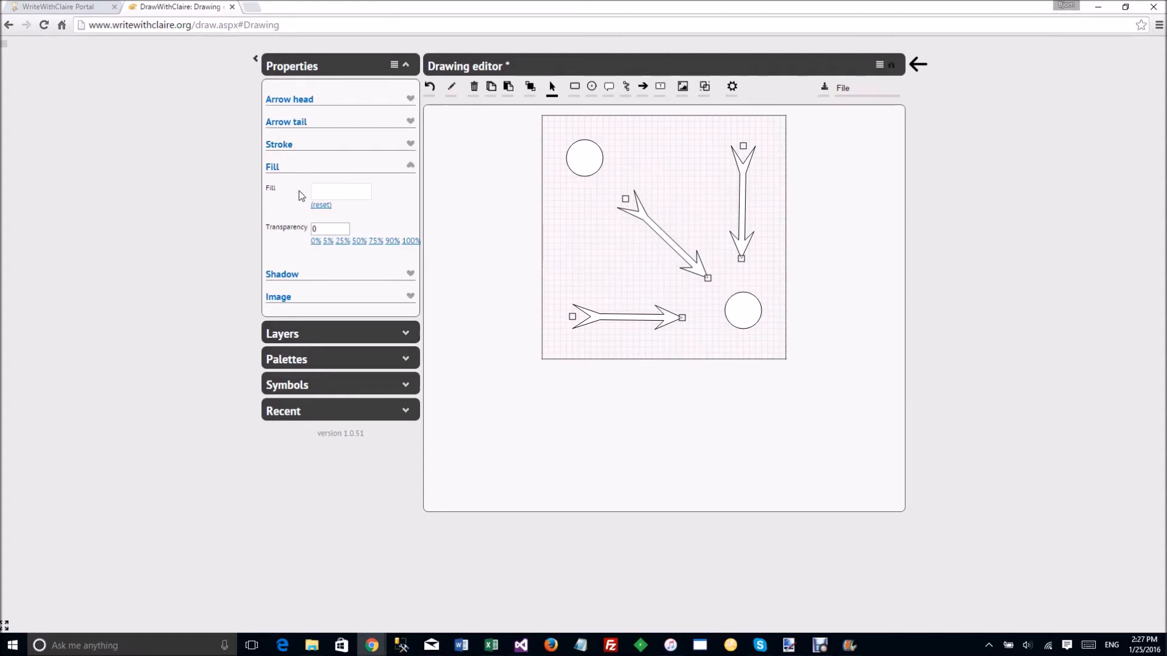
pyautogui.click(305, 100)
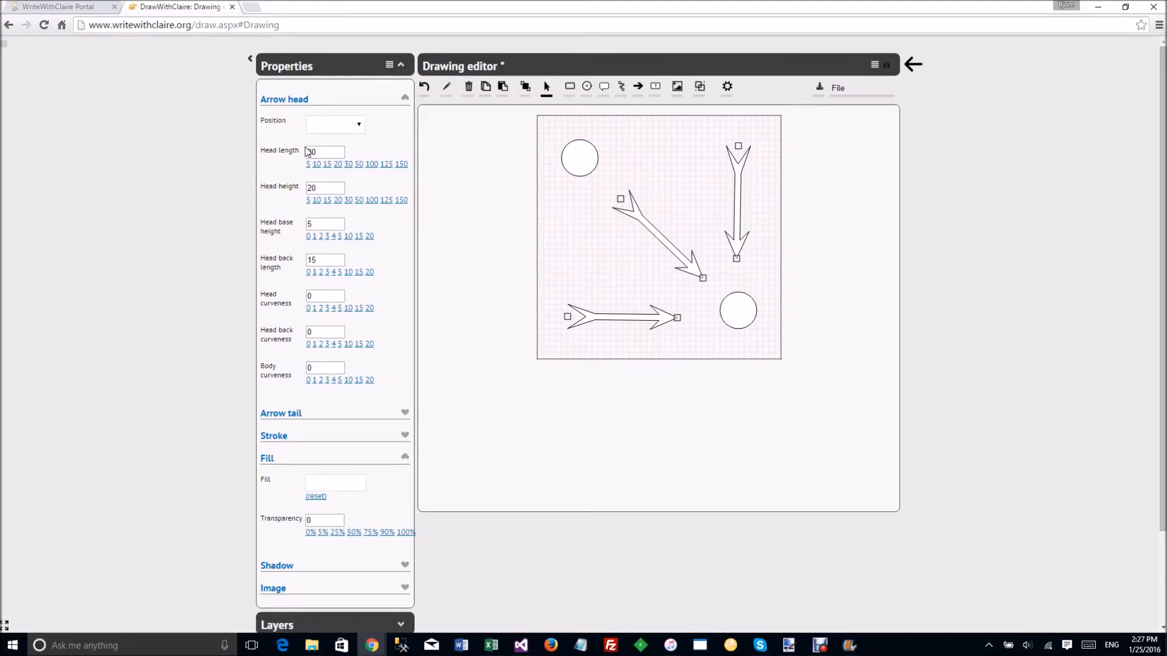
pyautogui.click(360, 169)
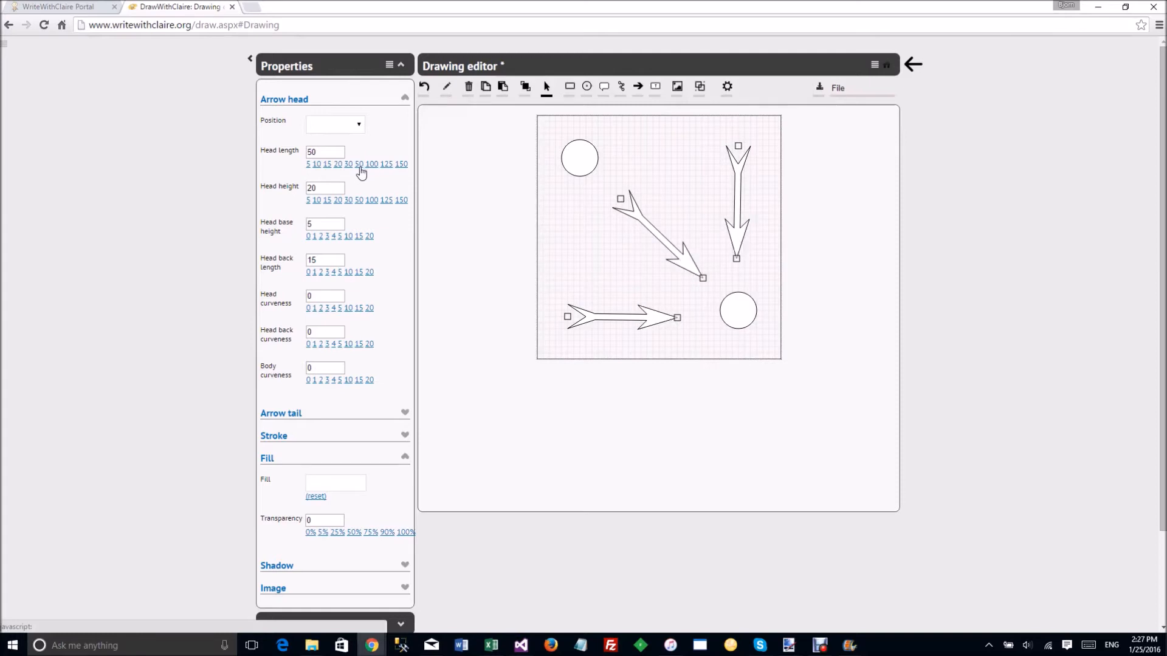
pyautogui.click(339, 308)
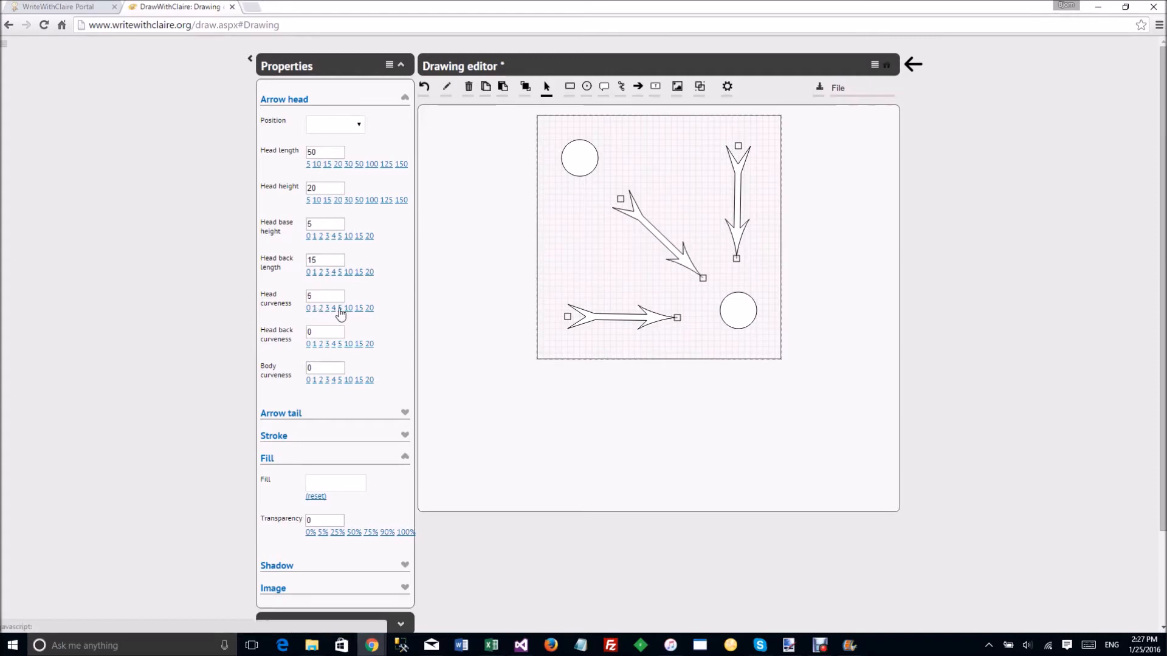
pyautogui.click(348, 308)
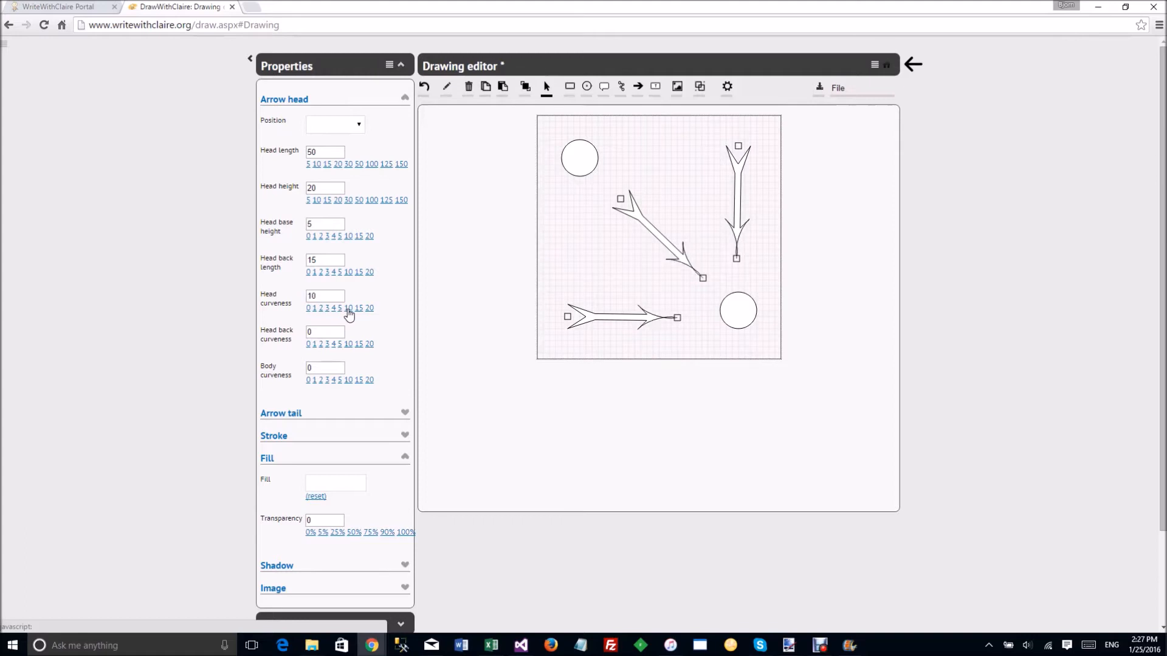
# Set the head curveness and body curveness of the three selected arrows to 5 each.
pyautogui.click(340, 310)
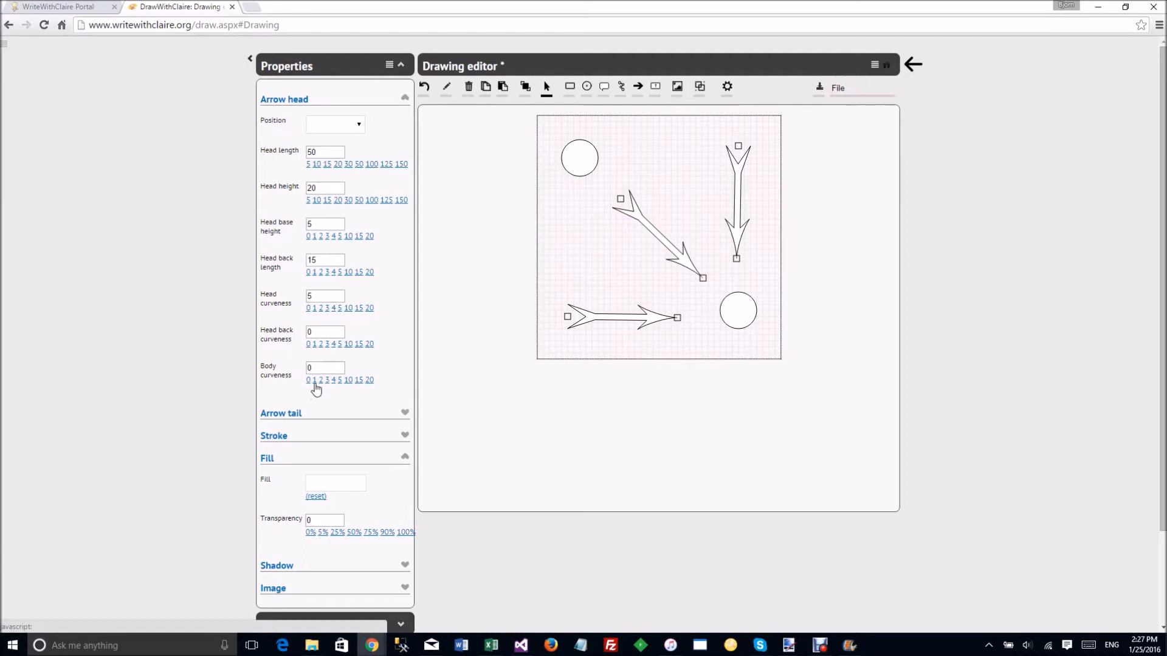
pyautogui.click(339, 380)
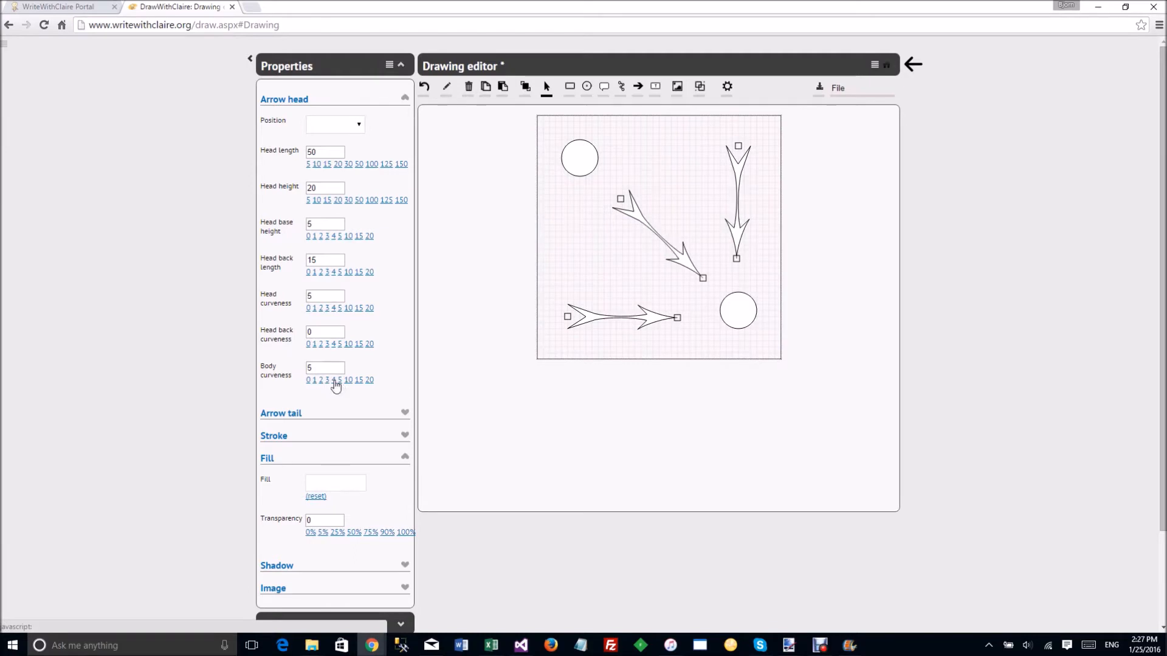
pyautogui.click(288, 101)
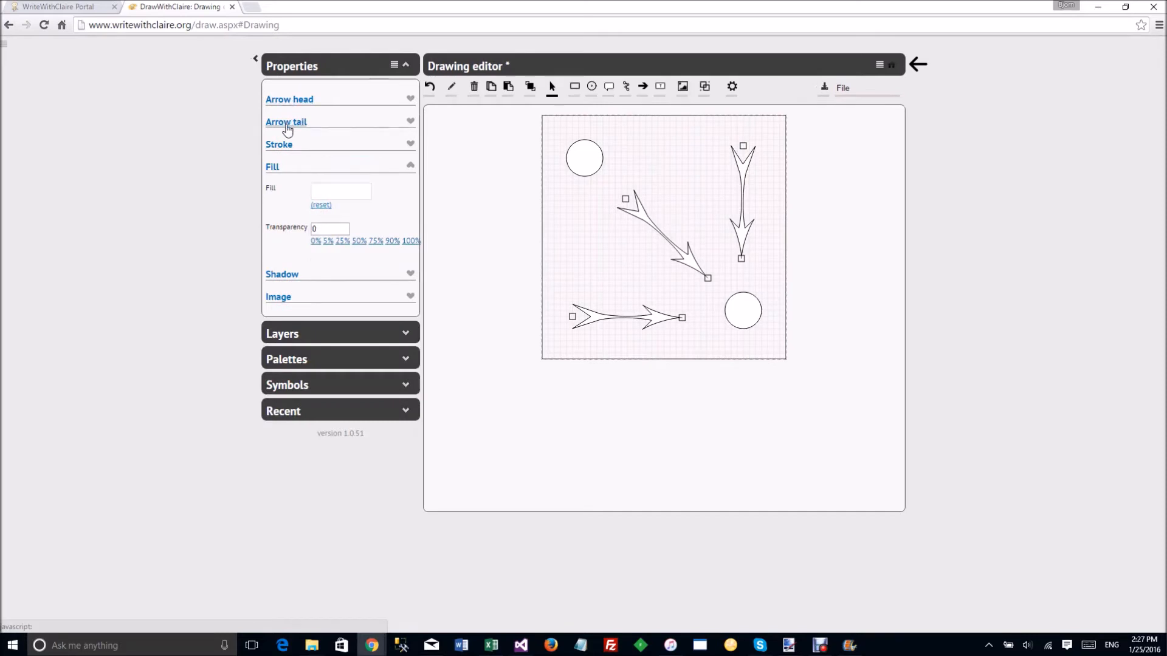
# Set the arrows' tail length to 10, tail base height to 10 and tail front length to 15.
pyautogui.click(286, 123)
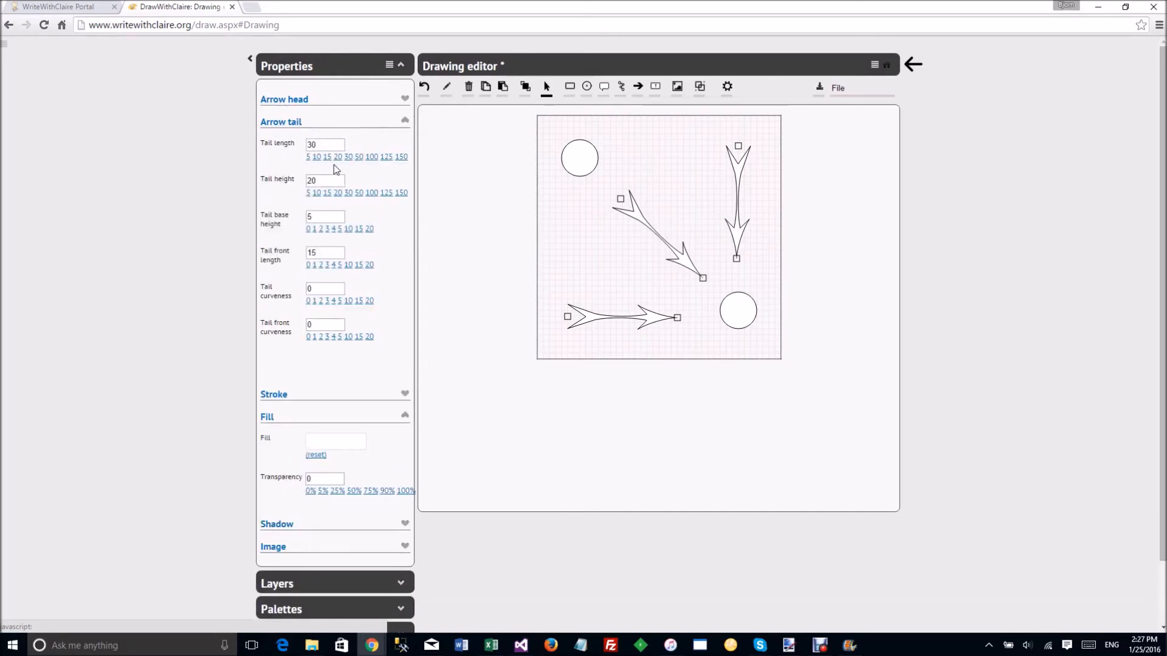
pyautogui.click(317, 157)
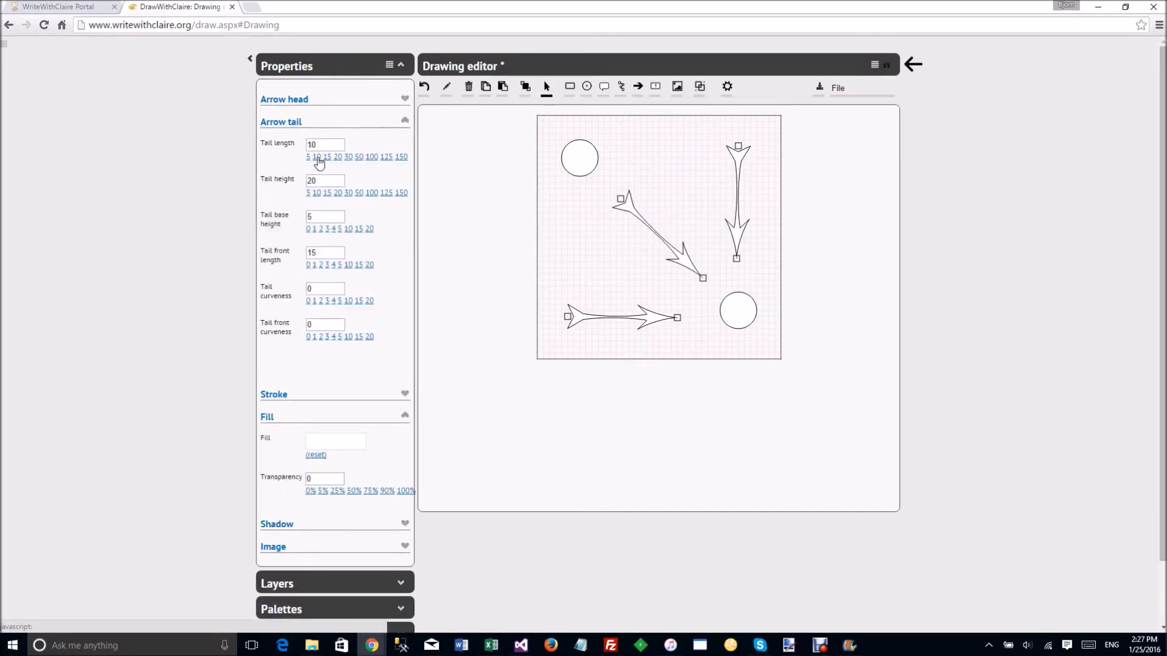
pyautogui.click(349, 230)
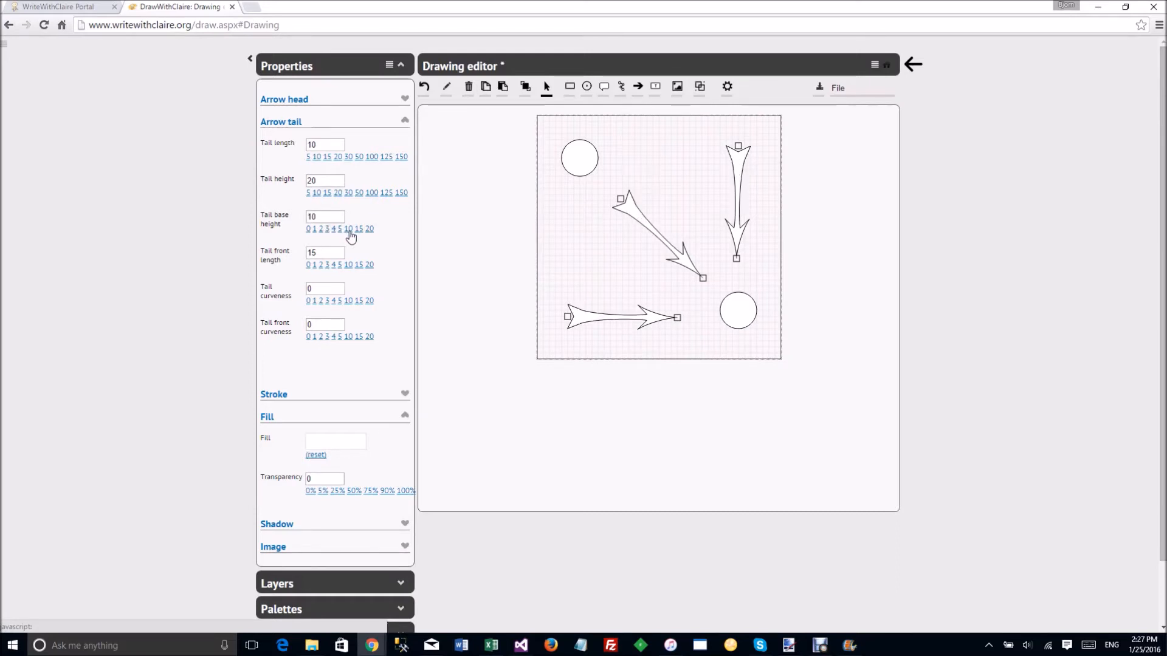
pyautogui.click(340, 267)
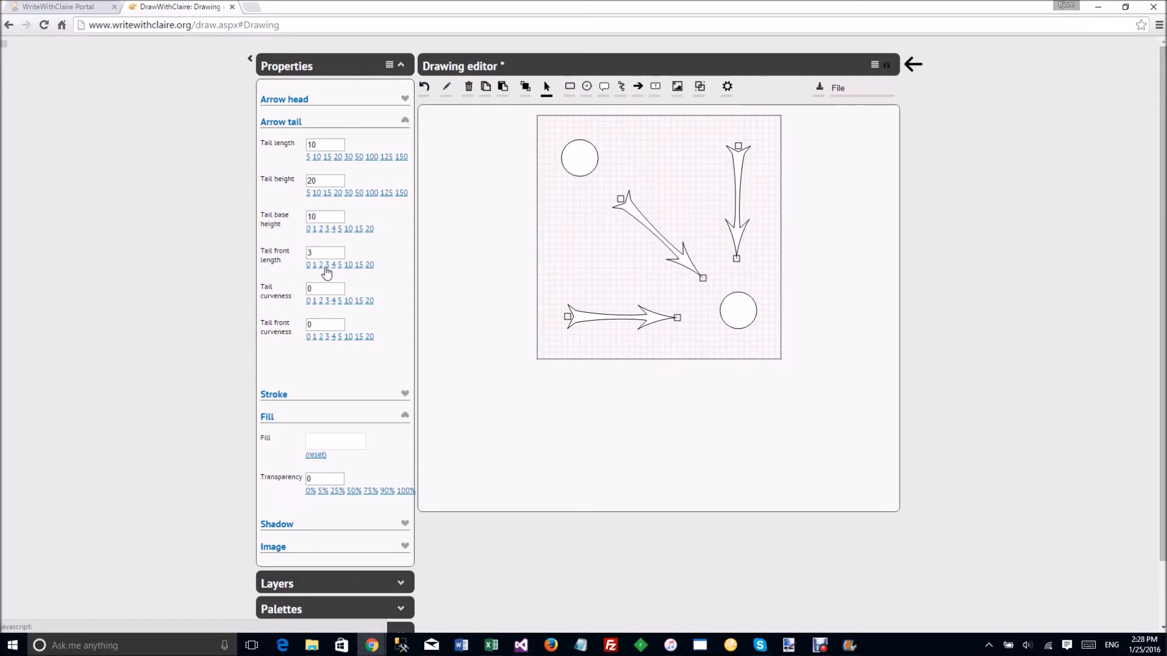
pyautogui.click(359, 266)
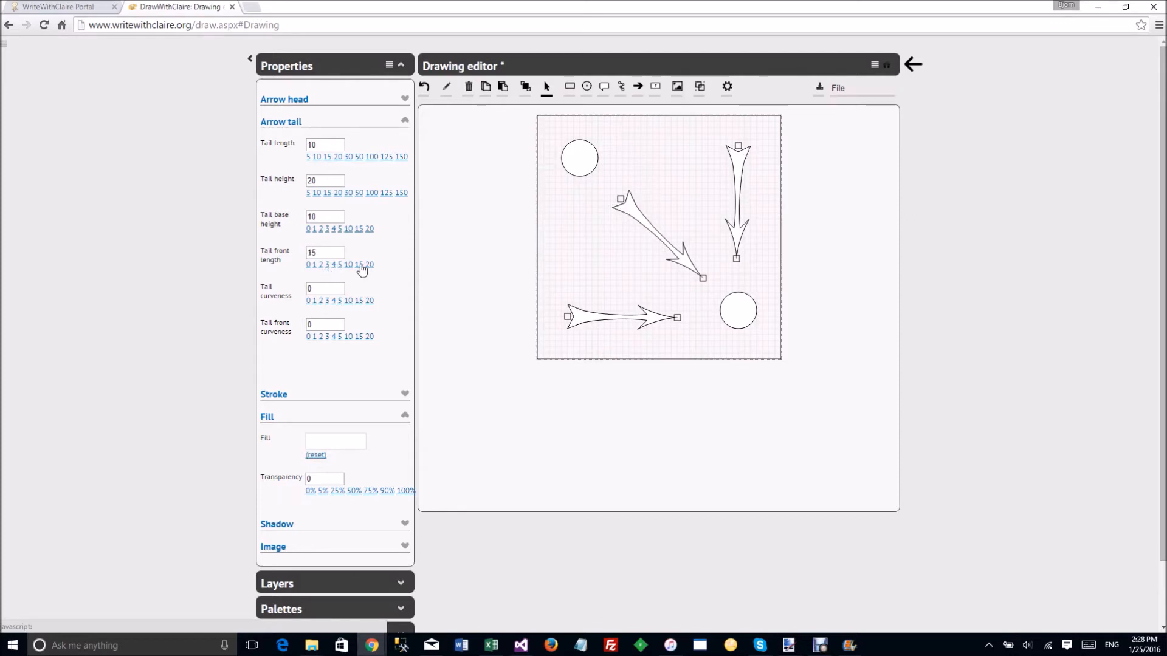
# Set the arrows' tail curveness to 5 and tail front curveness to 3.
pyautogui.click(340, 301)
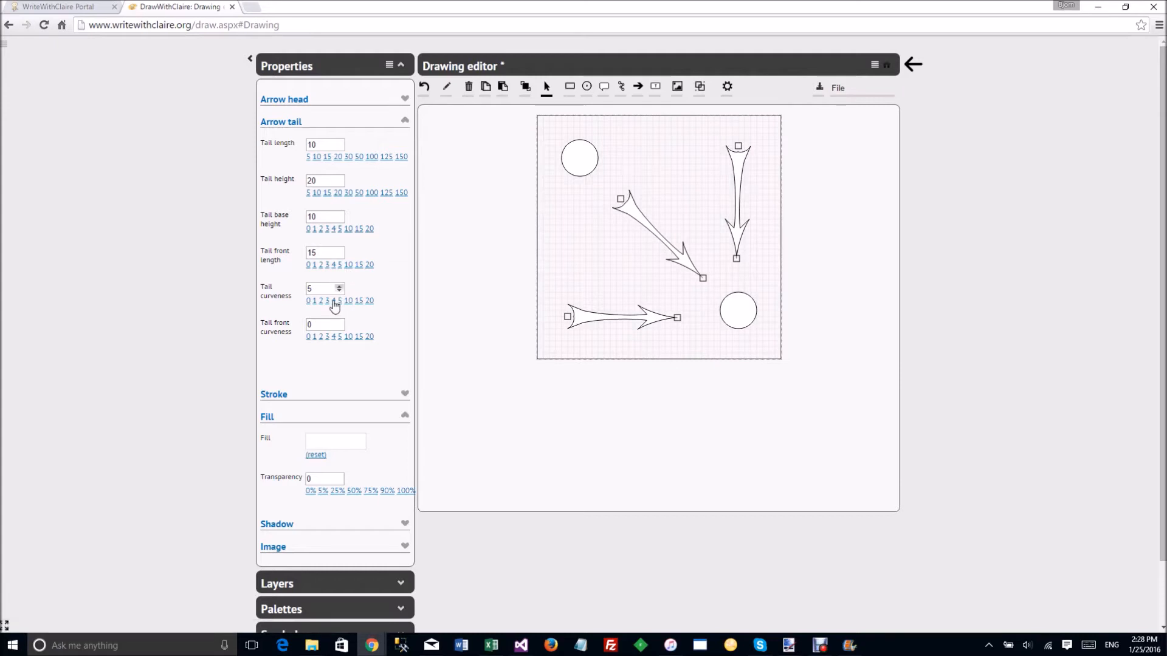
pyautogui.click(344, 337)
pyautogui.click(328, 338)
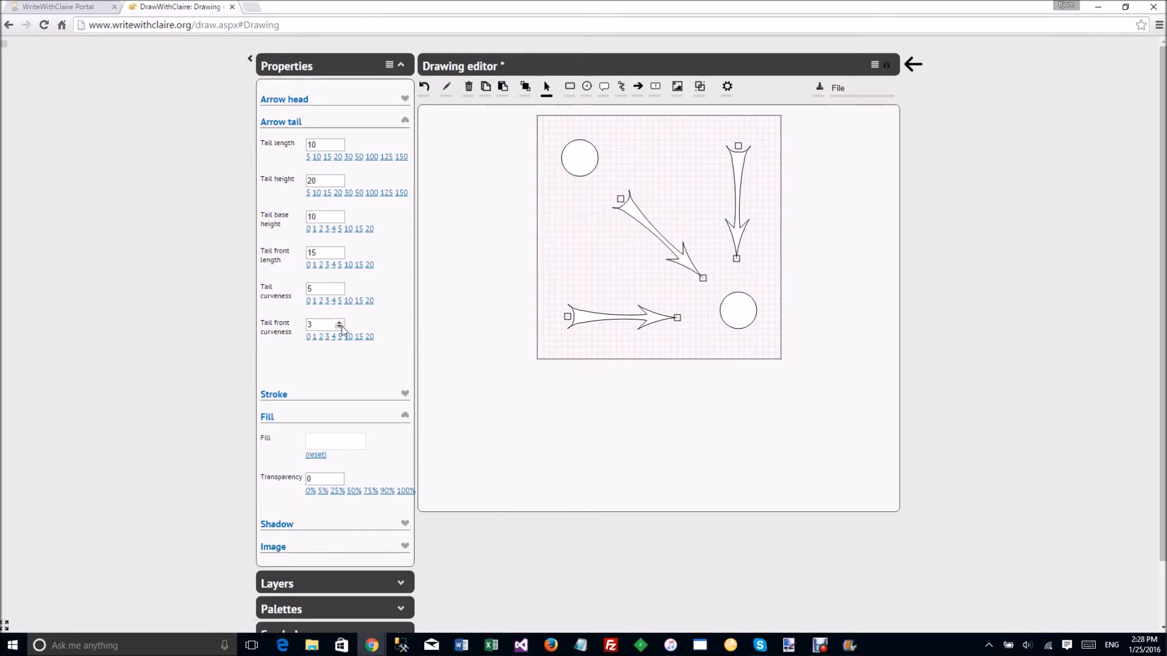
pyautogui.click(284, 123)
# Set the arrows' stroke width to 2 and fill them with the light purple theme colour #b2a2c7.
pyautogui.click(288, 149)
pyautogui.click(348, 180)
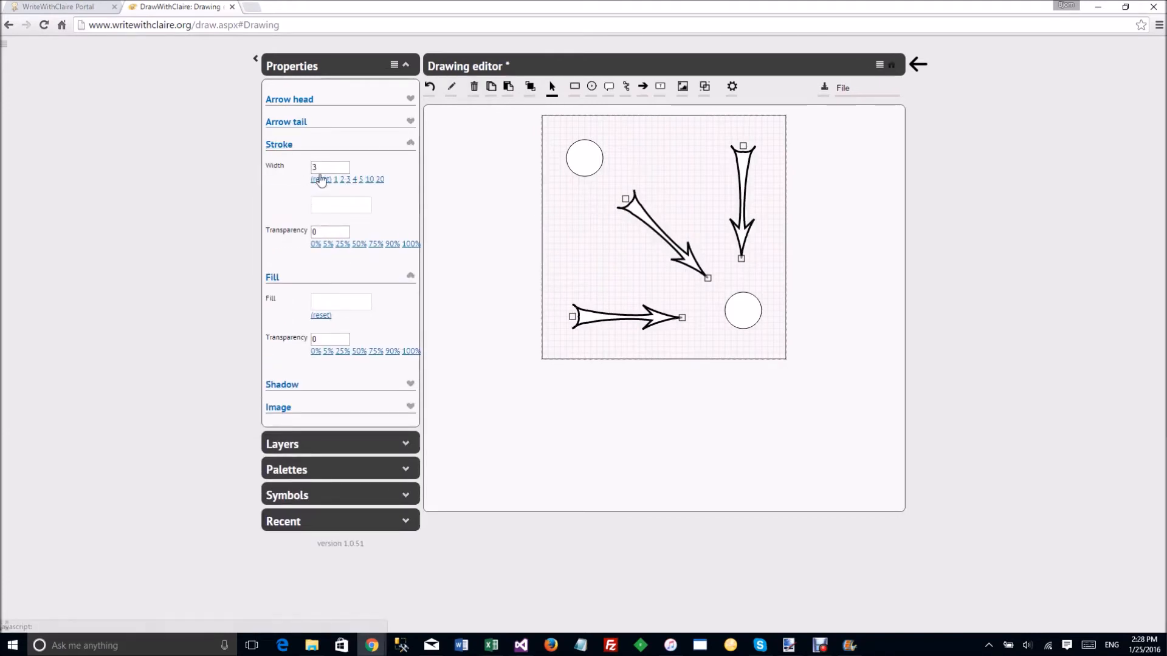
pyautogui.click(341, 181)
pyautogui.click(331, 303)
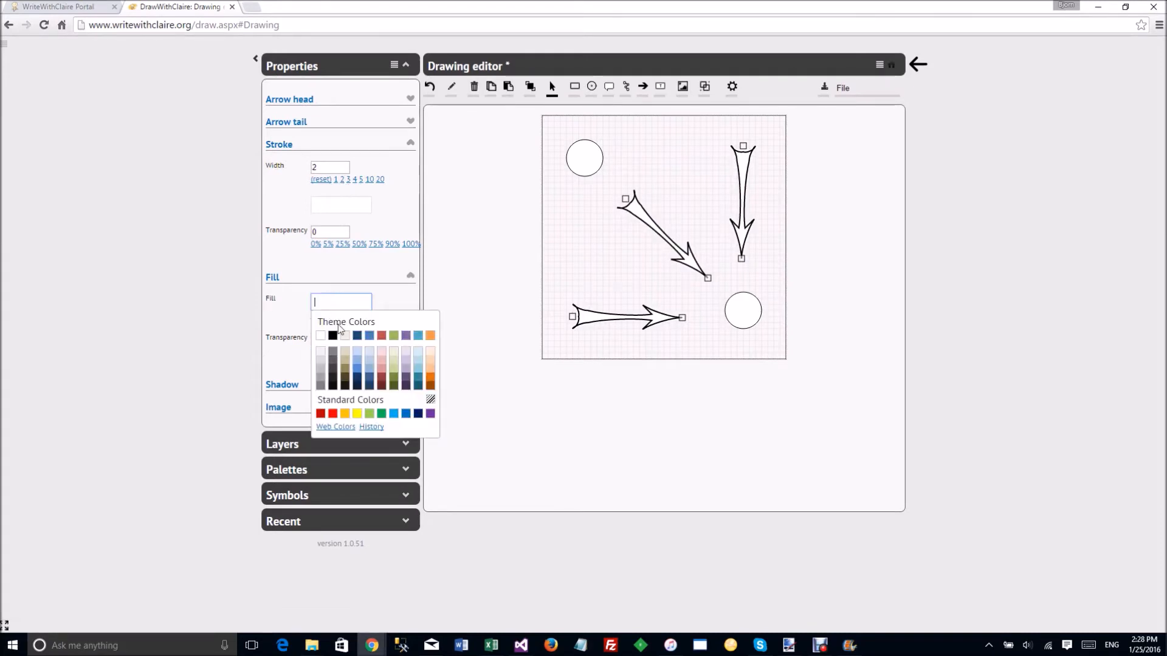
pyautogui.click(405, 369)
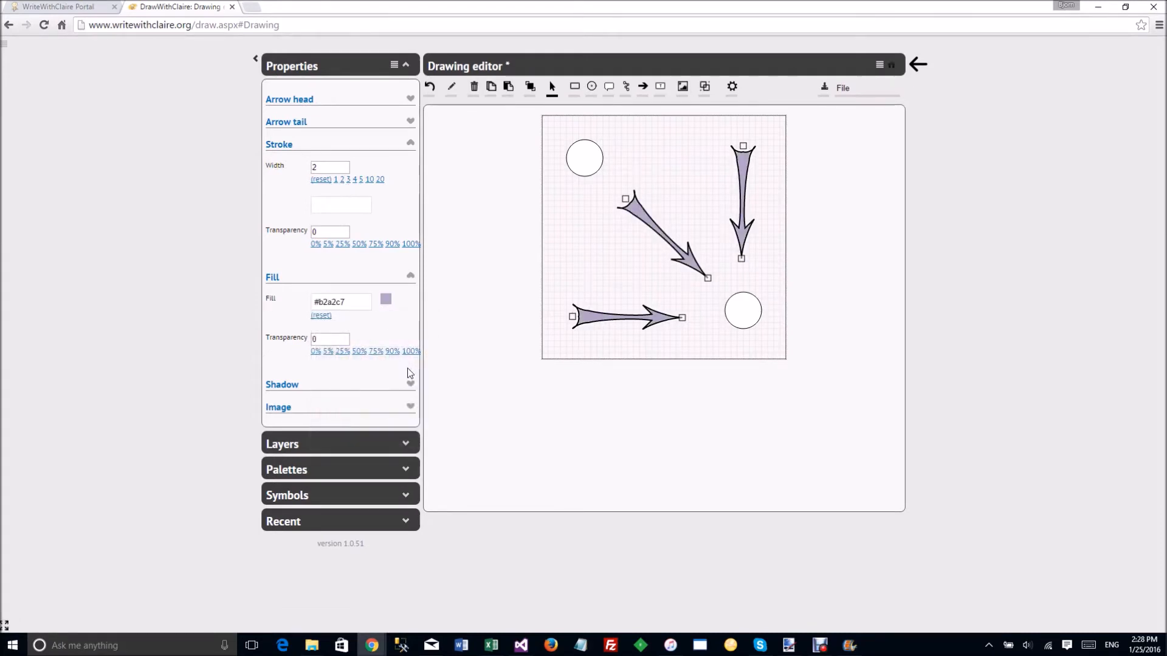
pyautogui.click(284, 146)
pyautogui.click(286, 168)
# Enable a shadow on the arrows with both offsets set to 10, and switch its blur off and back on.
pyautogui.click(285, 190)
pyautogui.click(320, 211)
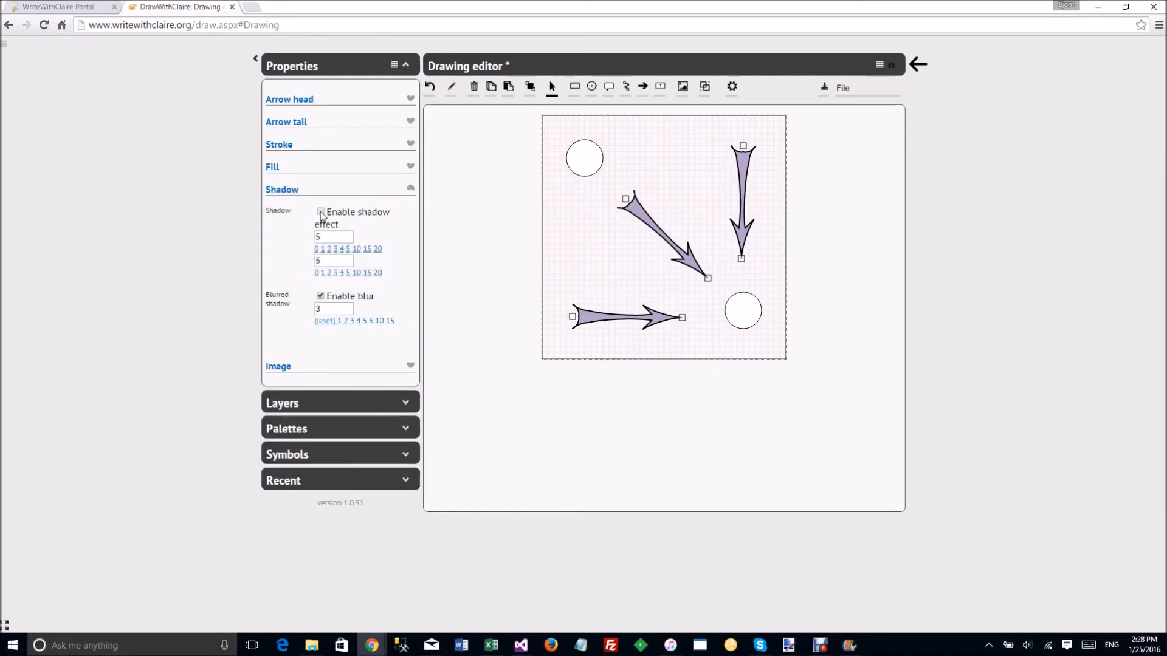
pyautogui.click(357, 249)
pyautogui.click(357, 273)
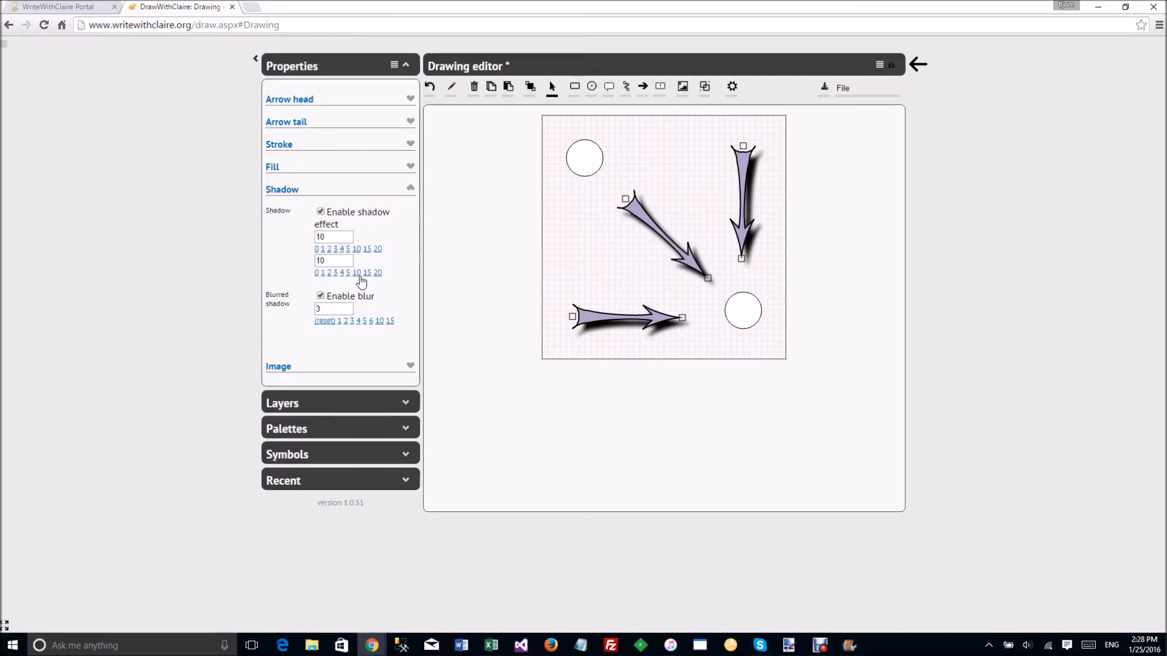
pyautogui.click(321, 296)
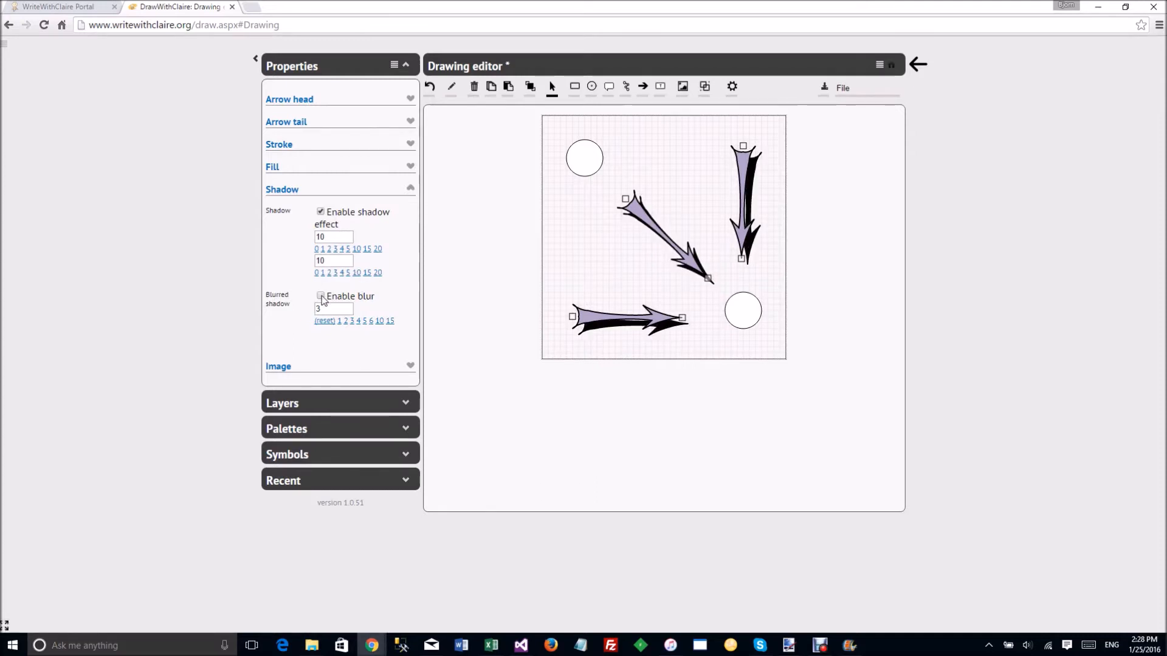
pyautogui.click(321, 296)
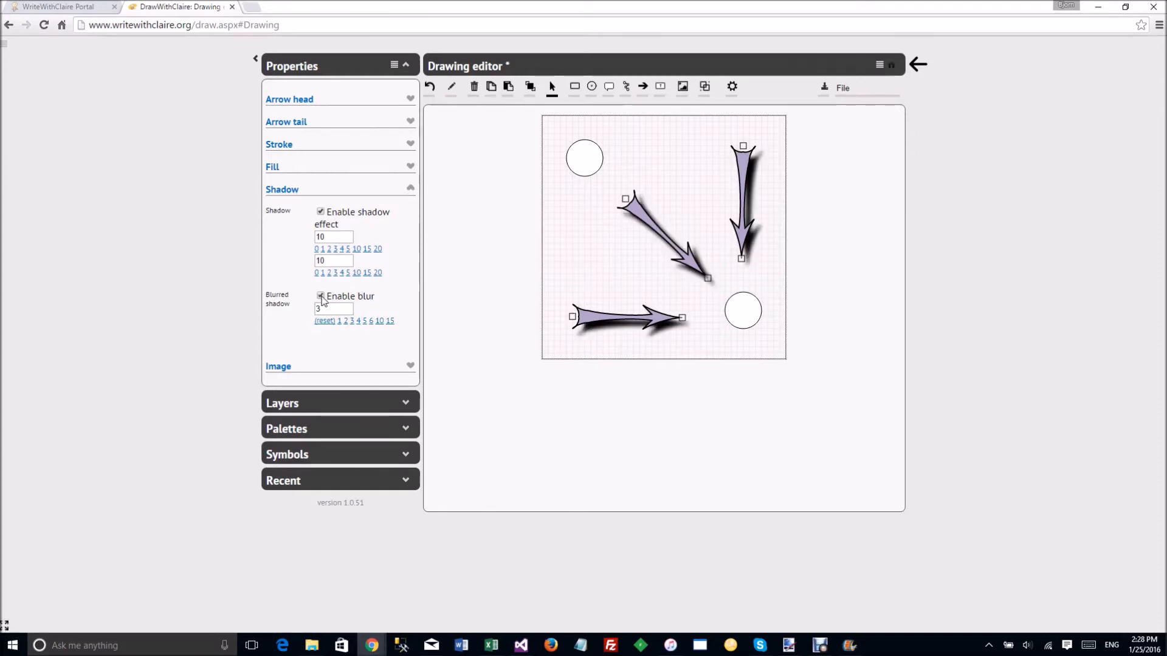
pyautogui.click(291, 192)
pyautogui.click(290, 192)
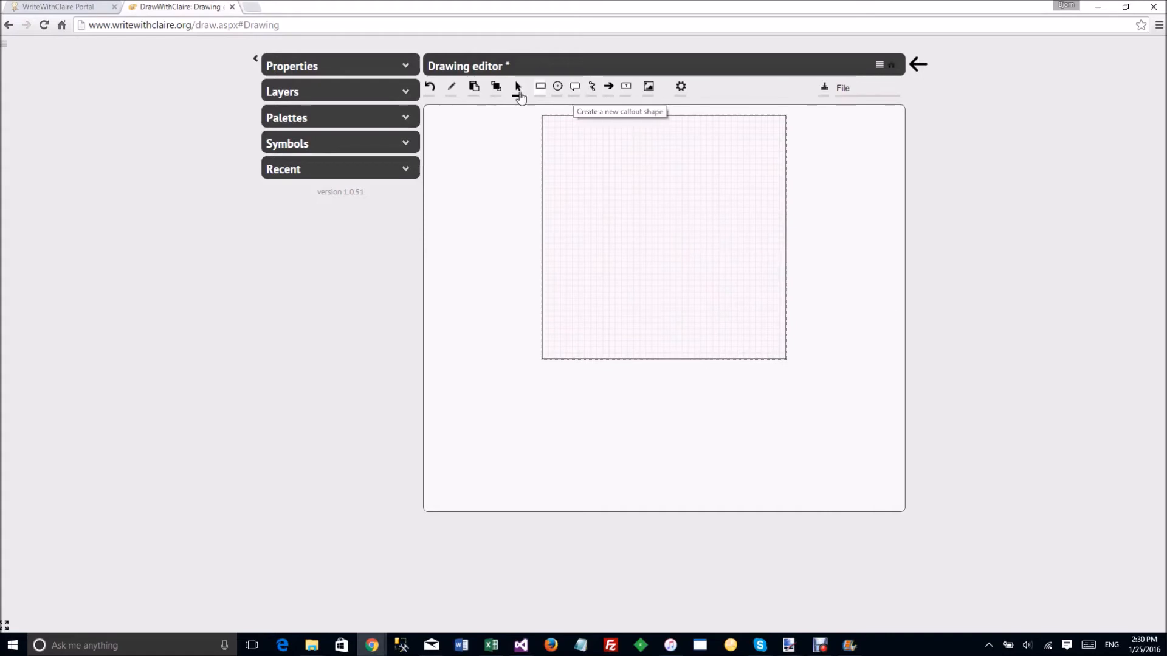
# Draw a callout near the drawing's upper-left corner and enable its shadow with both offsets set to 10.
pyautogui.click(576, 89)
pyautogui.moveTo(575, 143); pyautogui.dragTo(674, 206)
pyautogui.click(320, 65)
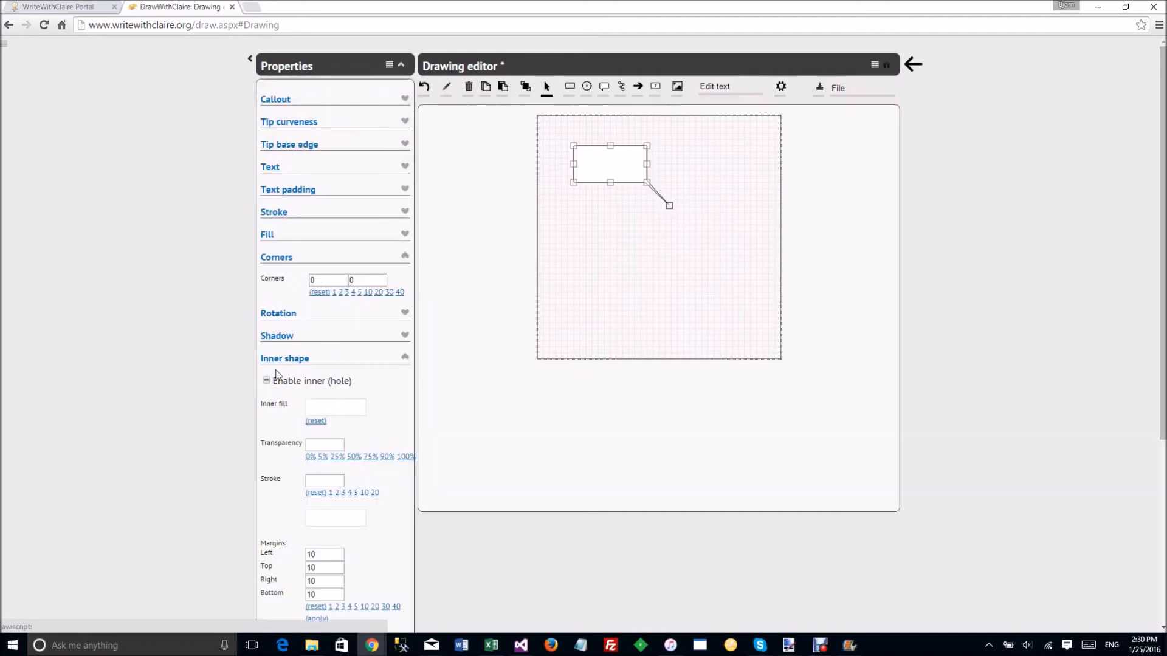
pyautogui.click(282, 338)
pyautogui.click(314, 358)
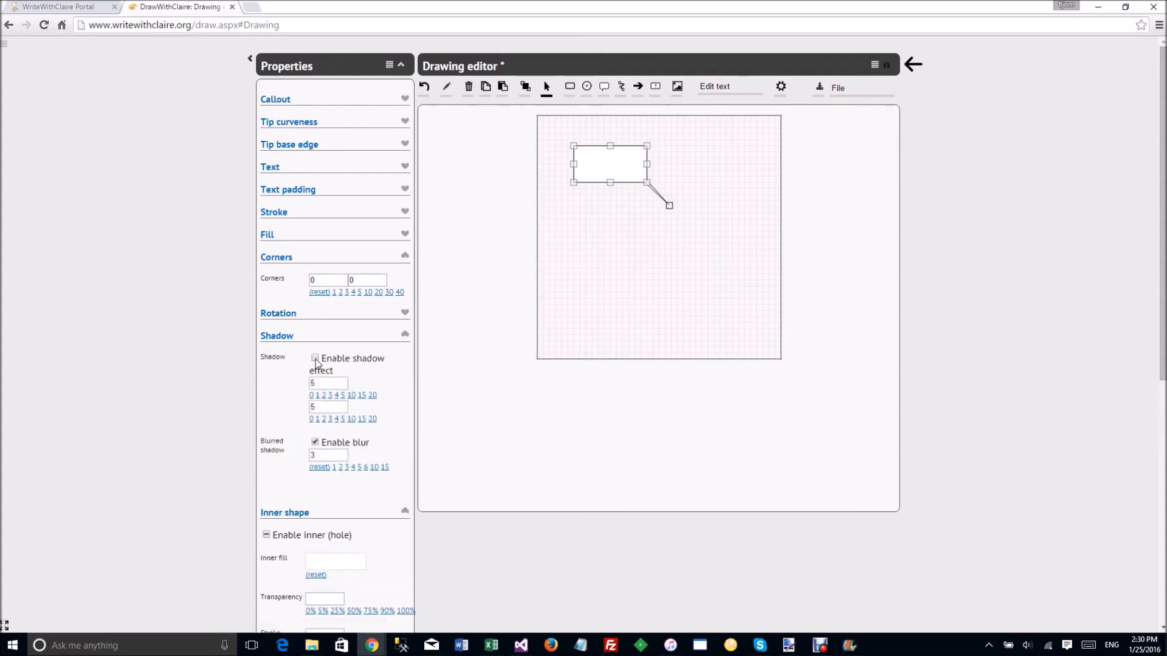
pyautogui.click(352, 397)
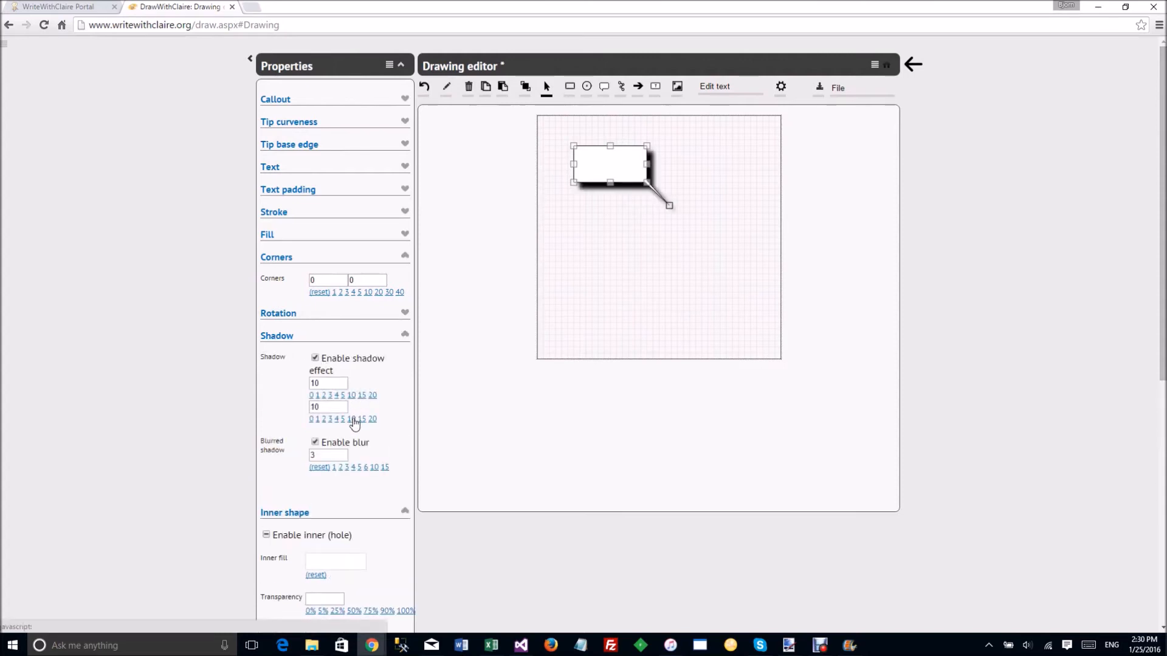
pyautogui.click(277, 338)
# Set both of the callout's corner radii to 30 and move its tip slightly farther down and to the right.
pyautogui.click(283, 264)
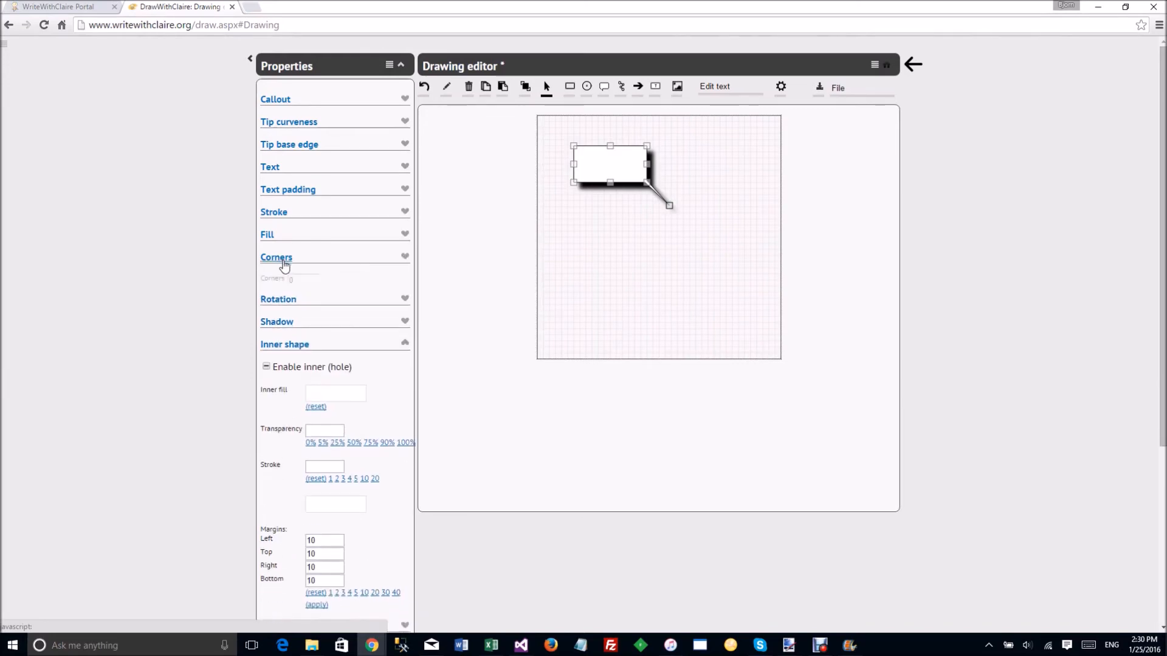
pyautogui.click(389, 293)
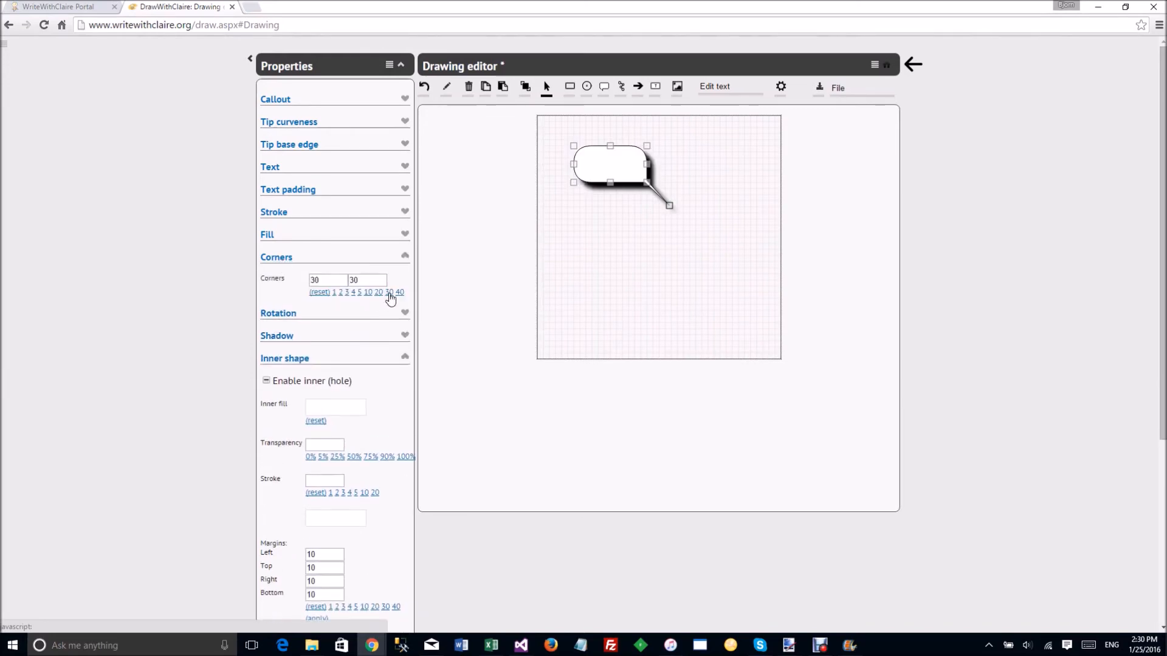
pyautogui.moveTo(670, 206)
pyautogui.mouseDown()
pyautogui.moveTo(653, 227)
pyautogui.moveTo(674, 219)
pyautogui.mouseUp()
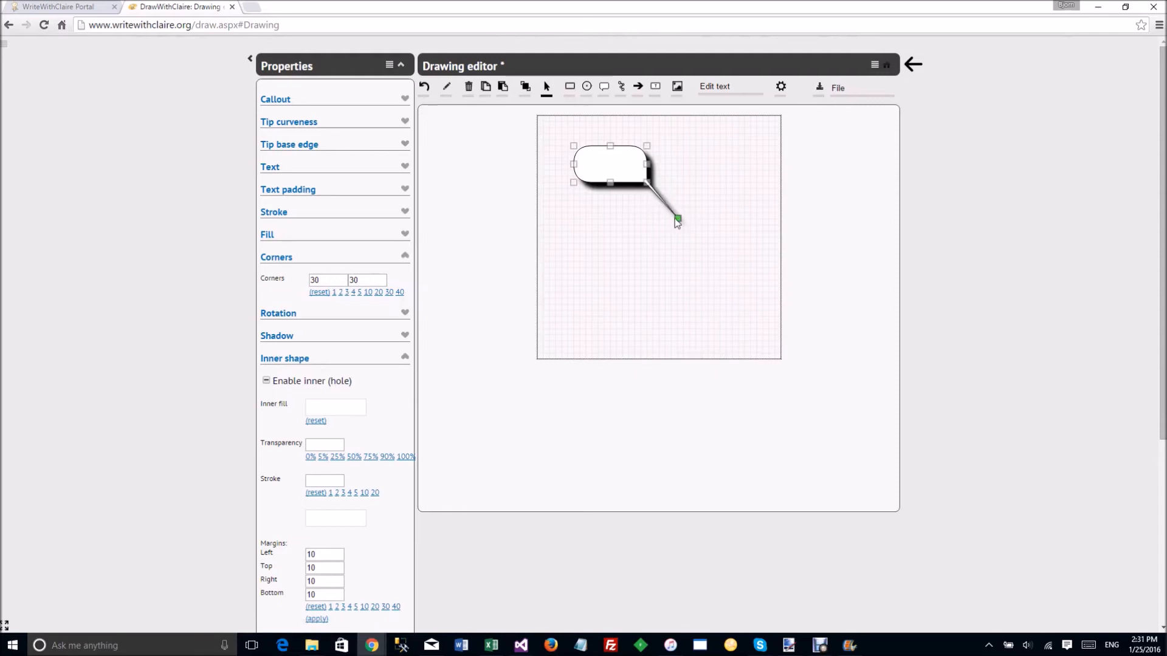
# Fill the callout with a light blue theme colour and make its look the default style.
pyautogui.click(271, 237)
pyautogui.click(321, 260)
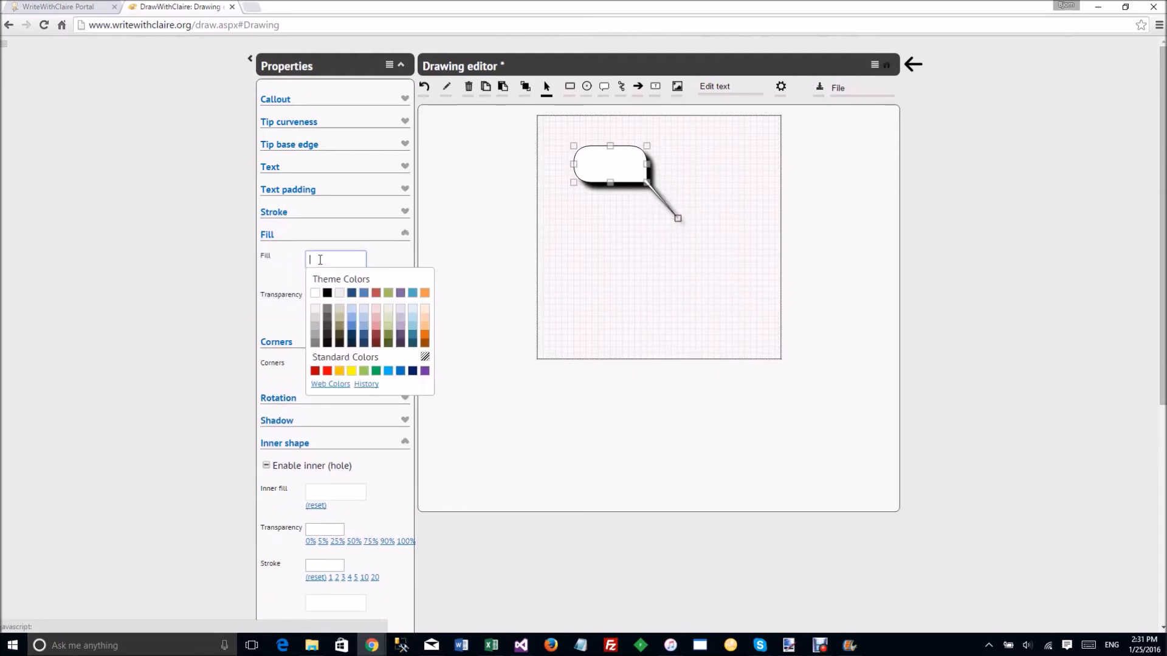
pyautogui.click(364, 310)
pyautogui.click(278, 236)
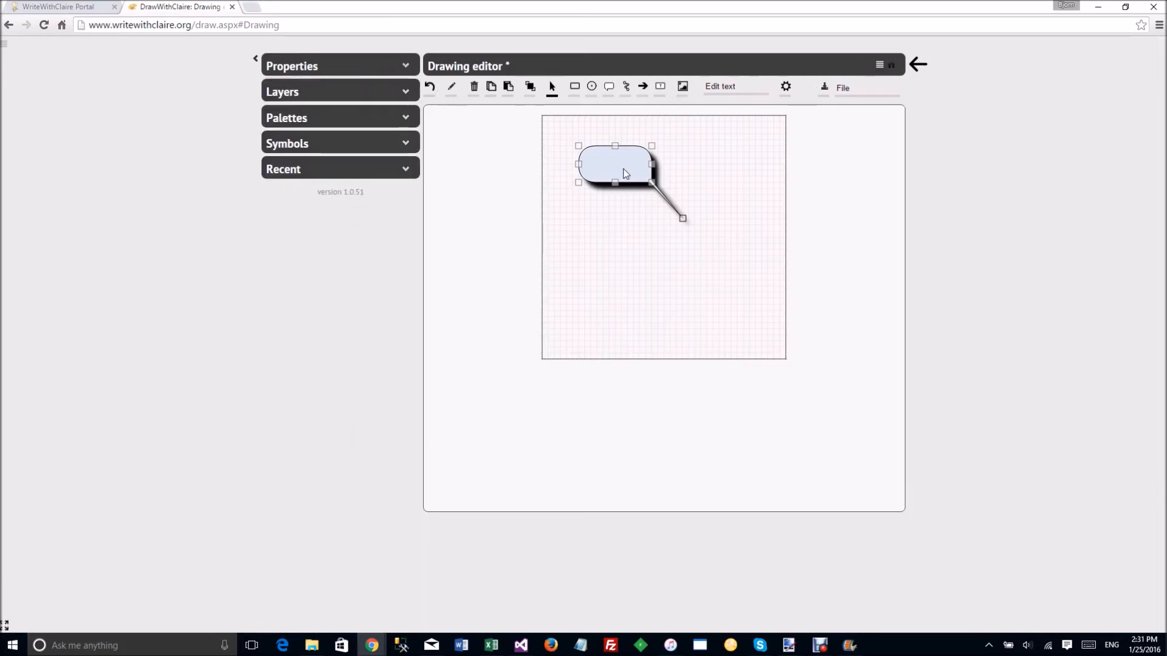
pyautogui.rightClick(623, 171)
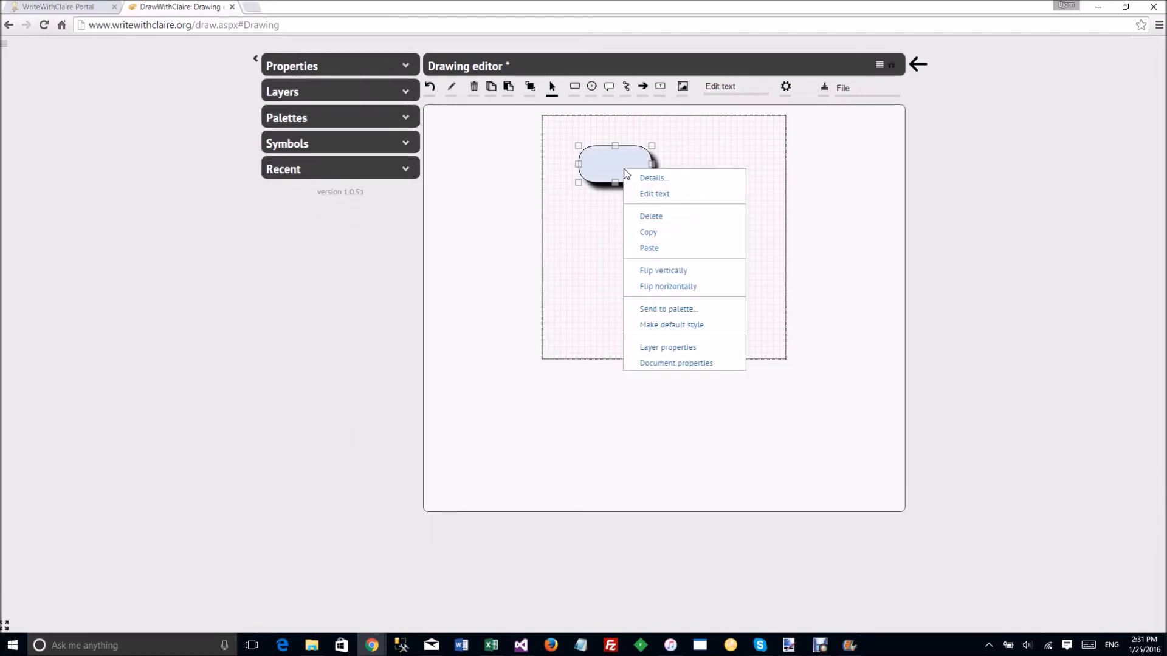
pyautogui.click(688, 331)
# Draw a second callout in the drawing's lower-left area and move its tip up to the callout's upper right.
pyautogui.click(609, 87)
pyautogui.moveTo(576, 282); pyautogui.dragTo(654, 325)
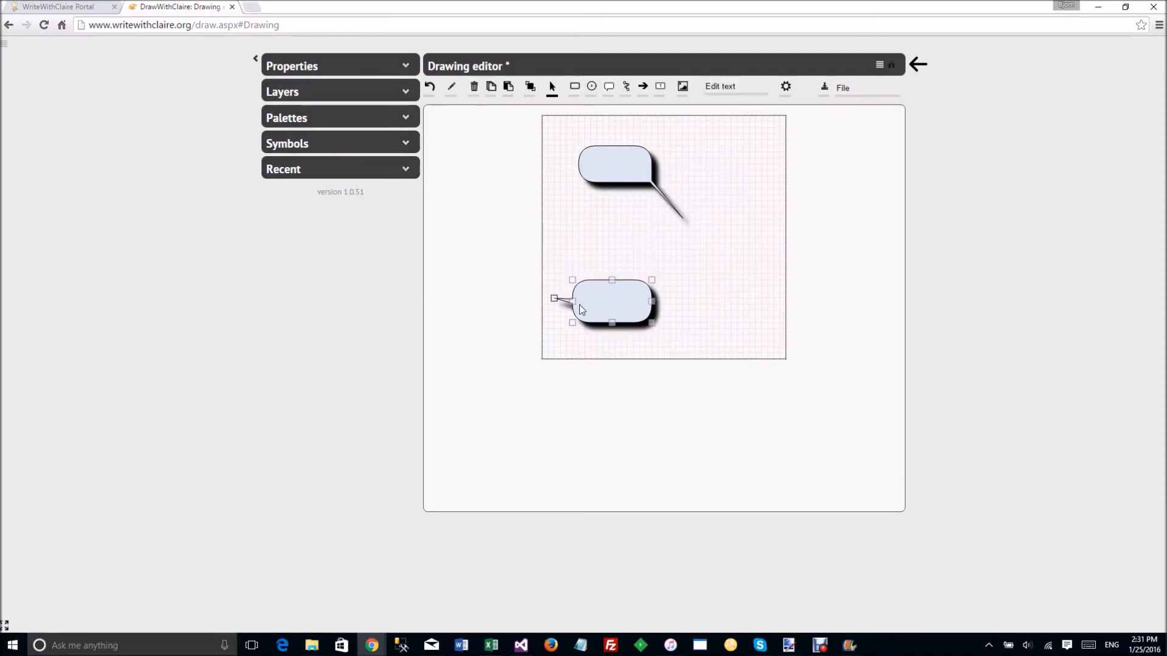
pyautogui.moveTo(554, 298); pyautogui.dragTo(724, 251)
pyautogui.moveTo(620, 282); pyautogui.dragTo(662, 275)
# Draw a third callout starting in the drawing's upper-right area and slightly adjust the first callout's tip.
pyautogui.click(609, 86)
pyautogui.moveTo(714, 133); pyautogui.dragTo(607, 156)
pyautogui.moveTo(683, 218); pyautogui.dragTo(683, 214)
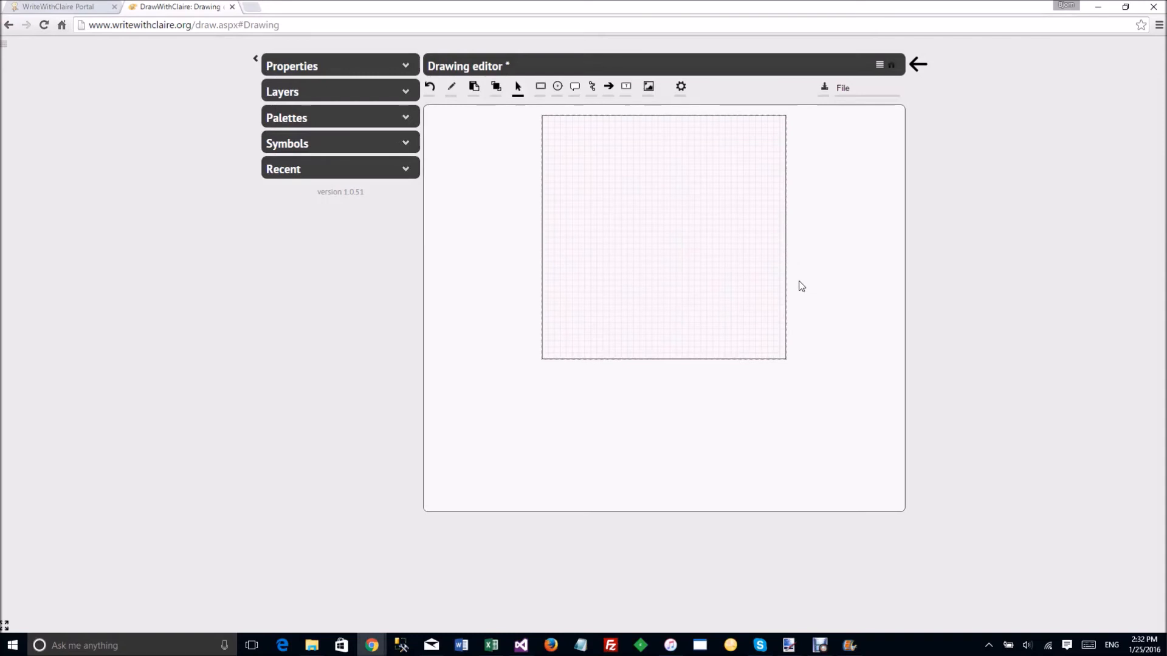
pyautogui.click(843, 91)
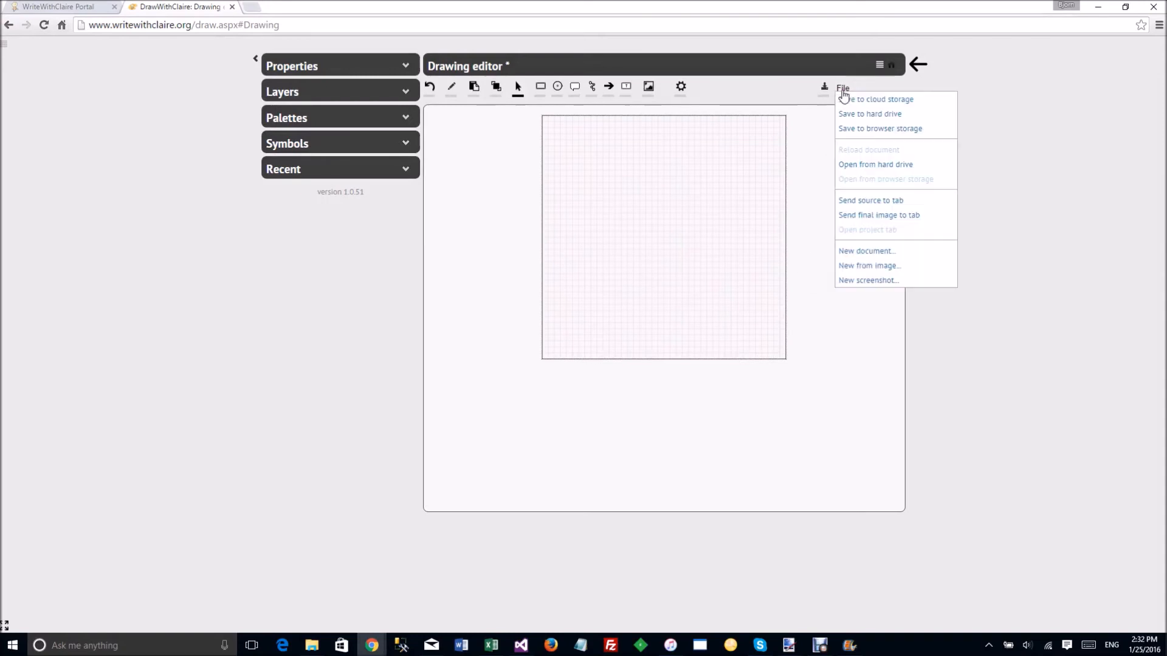
pyautogui.click(878, 282)
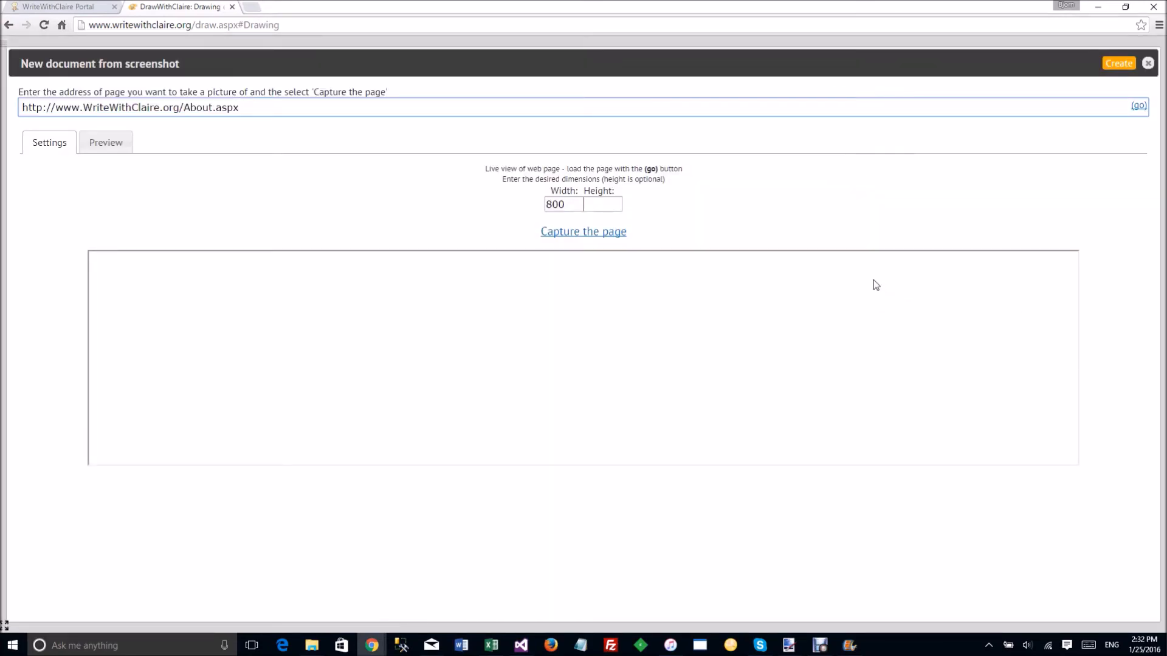
pyautogui.moveTo(239, 107); pyautogui.dragTo(5, 110)
pyautogui.click(279, 108)
pyautogui.click(1139, 108)
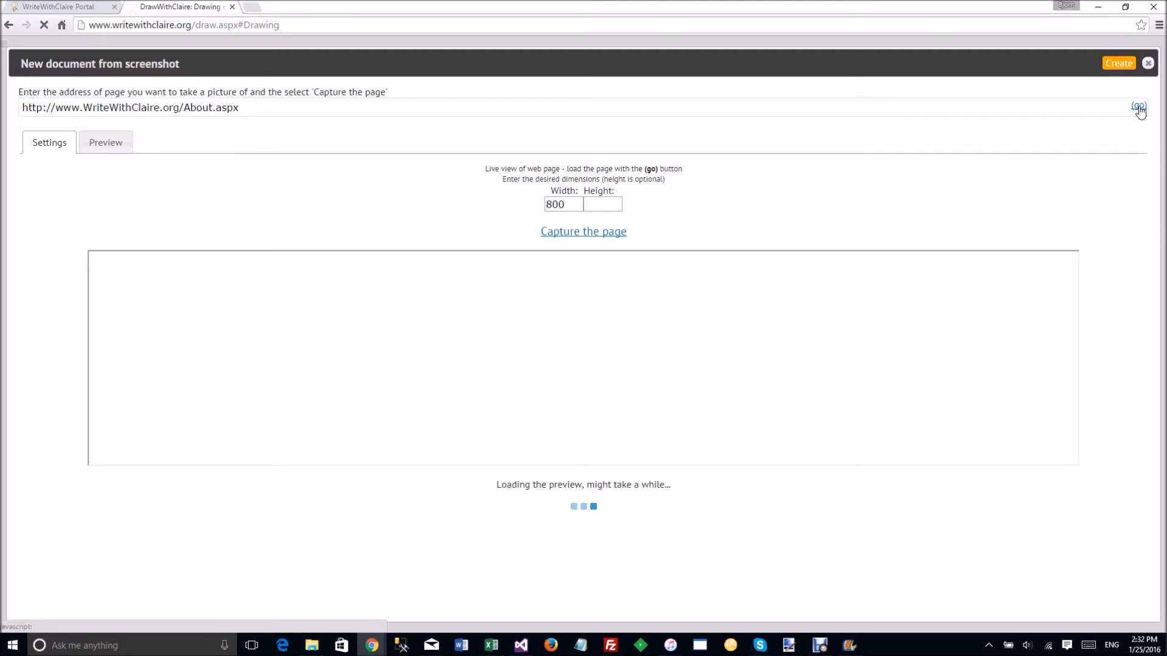
# Look over the loaded page, capture it at a width of 800 and review the preview of the grabbed image.
pyautogui.moveTo(1073, 269); pyautogui.dragTo(1074, 299)
pyautogui.moveTo(493, 403); pyautogui.dragTo(620, 419)
pyautogui.click(620, 418)
pyautogui.moveTo(1074, 302); pyautogui.dragTo(1091, 262)
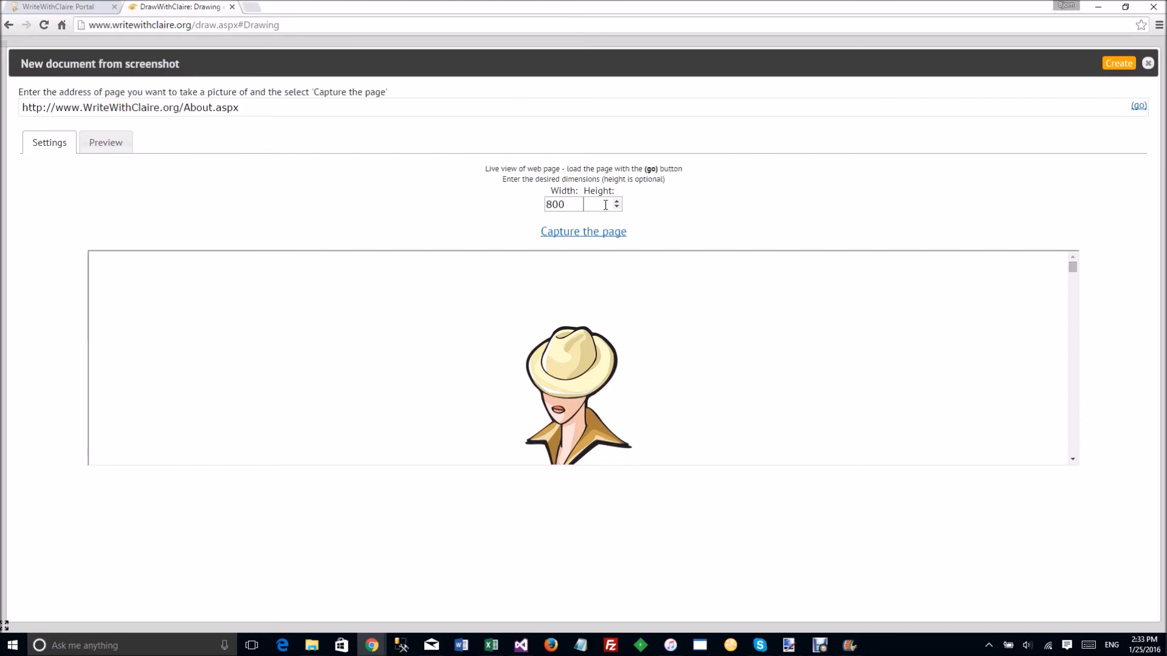
pyautogui.click(592, 235)
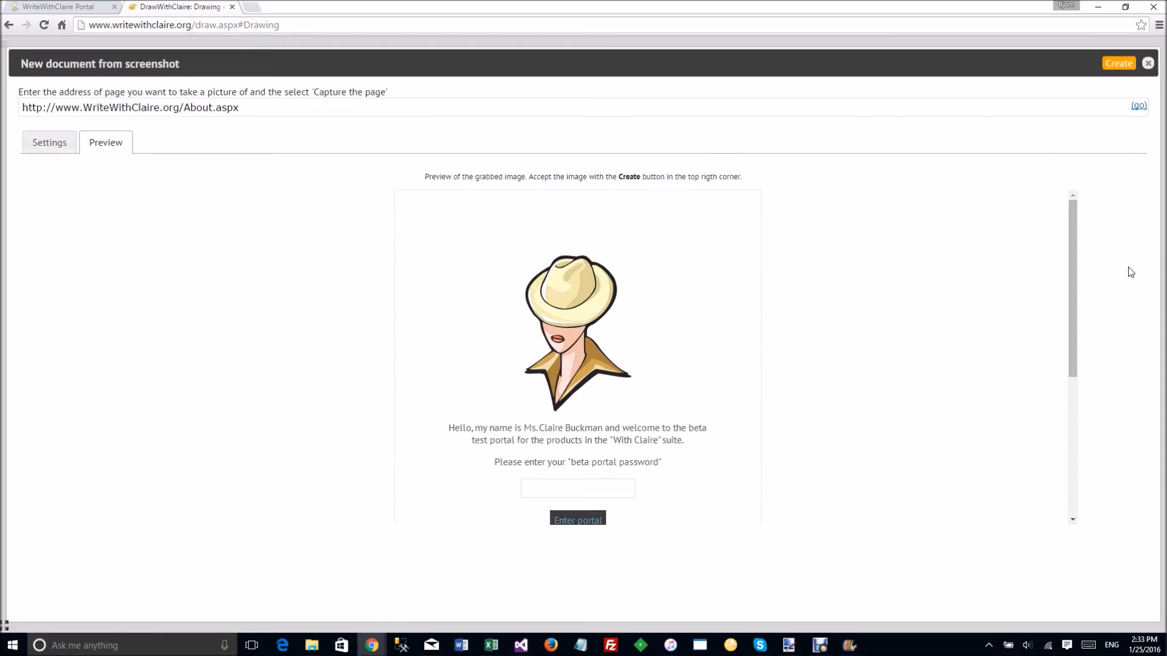
pyautogui.moveTo(1074, 268); pyautogui.dragTo(1093, 471)
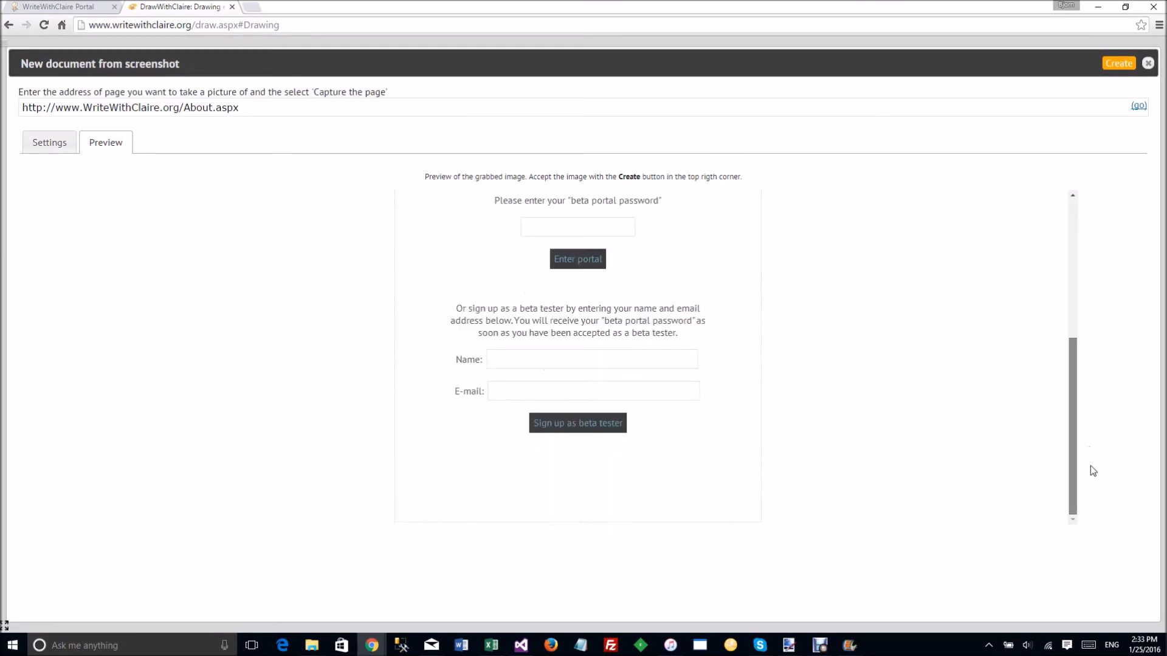
# Review the grabbed page image once more, create the new document from it and look over the resulting drawing.
pyautogui.moveTo(1096, 424); pyautogui.dragTo(1074, 228)
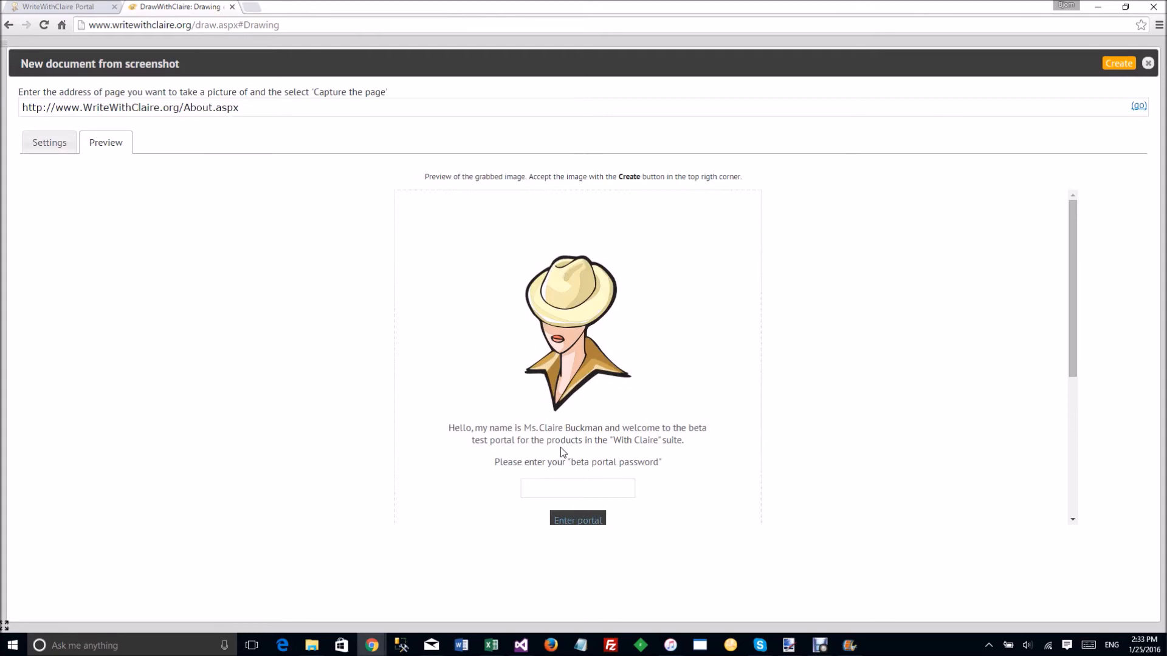
pyautogui.scroll(-5, 545, 440)
pyautogui.scroll(5, 545, 443)
pyautogui.moveTo(514, 432); pyautogui.dragTo(559, 418)
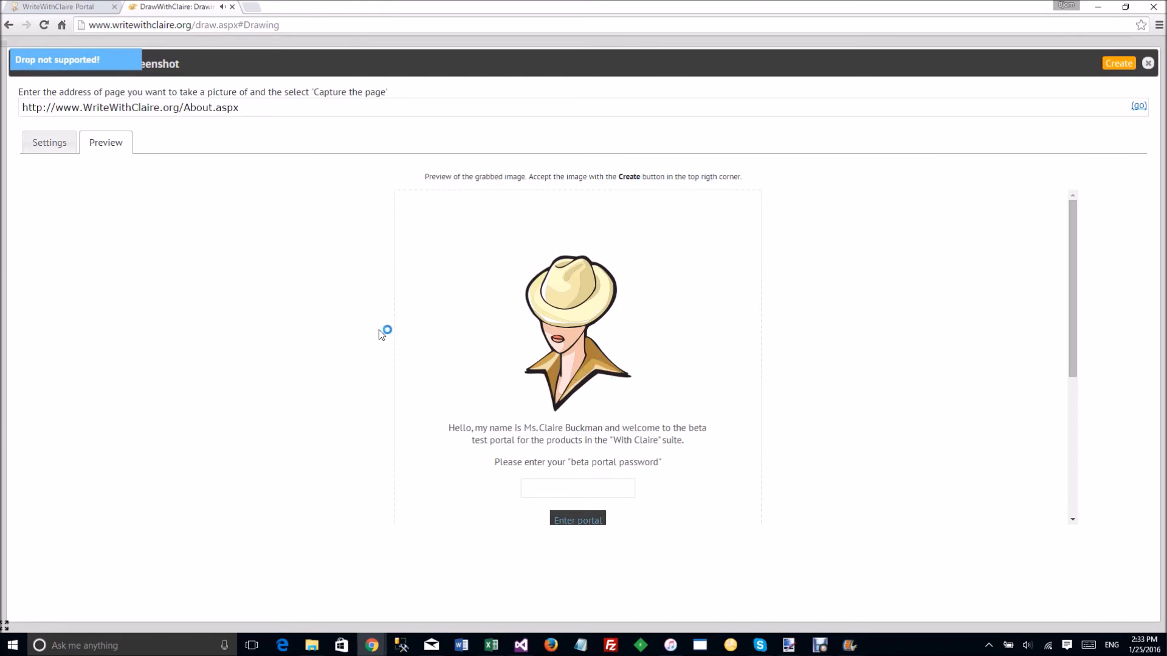
pyautogui.click(1121, 65)
pyautogui.click(619, 120)
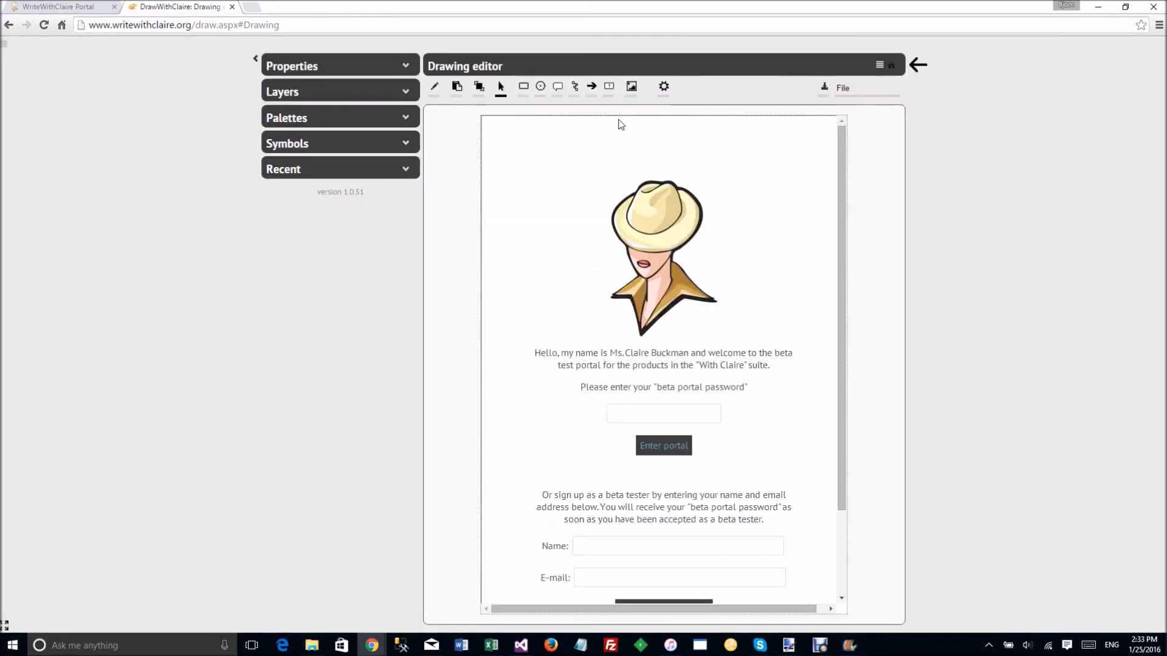
pyautogui.scroll(-3, 840, 355)
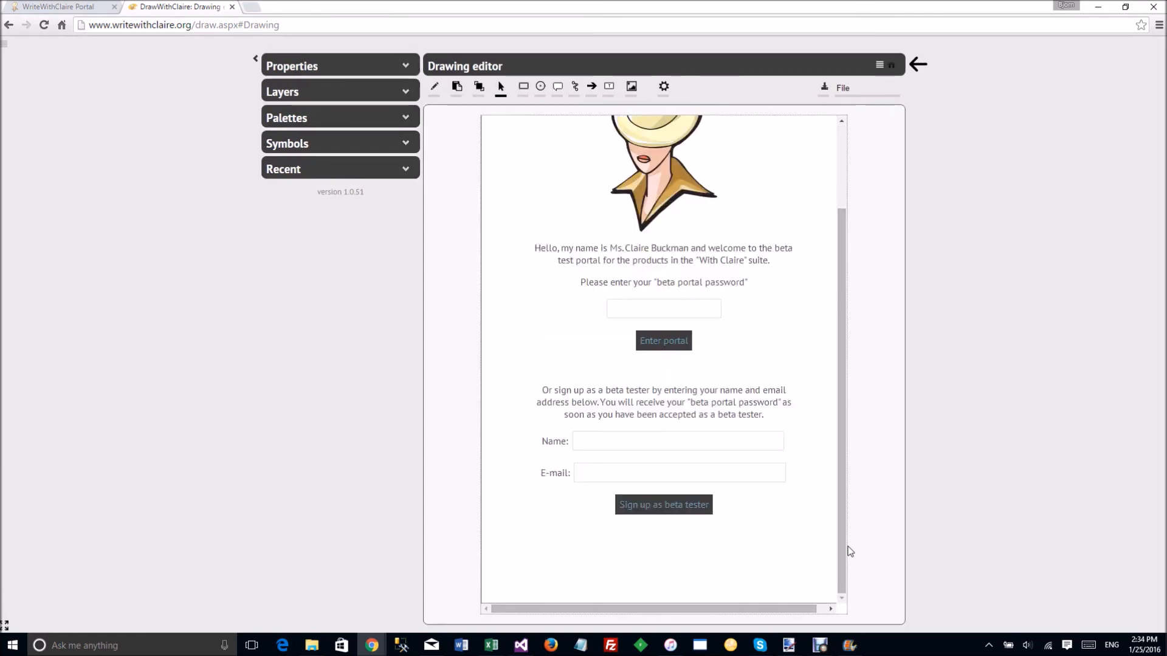
pyautogui.scroll(3, 841, 185)
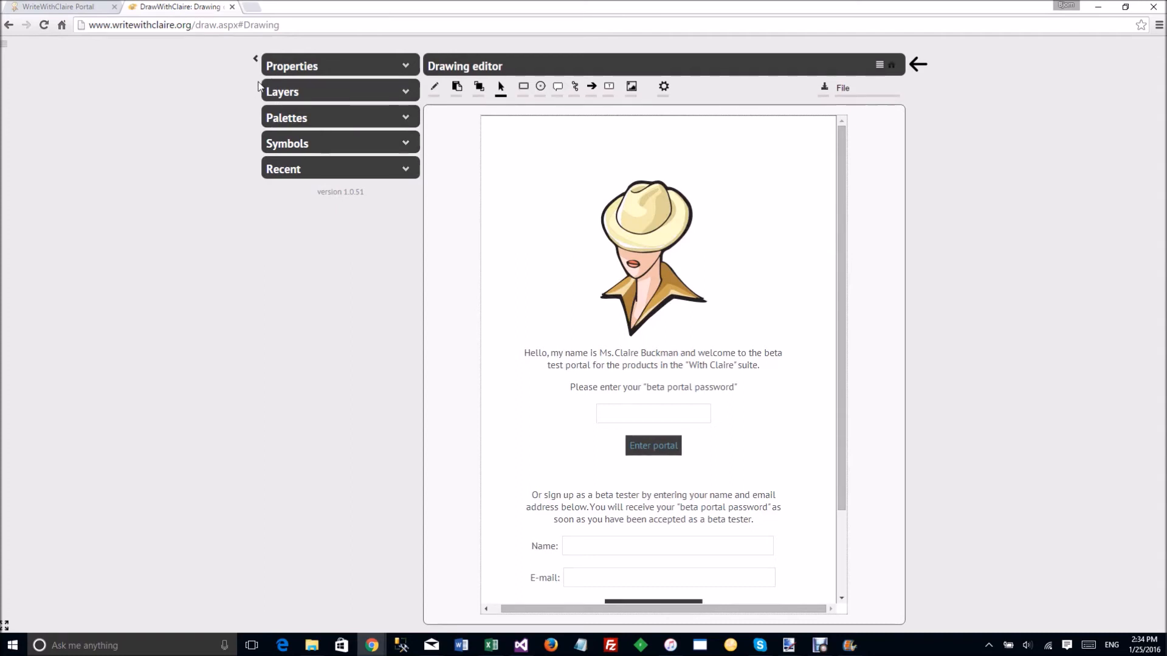
# Enable blur and grayscale as image effects on the Background layer.
pyautogui.click(296, 100)
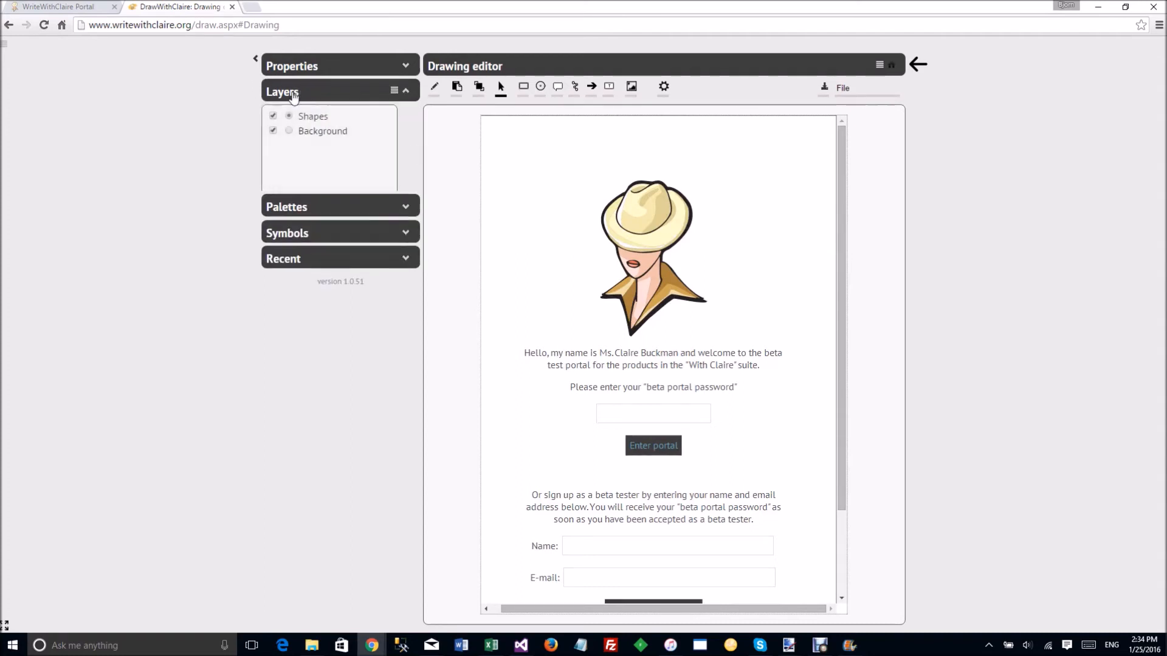
pyautogui.rightClick(304, 133)
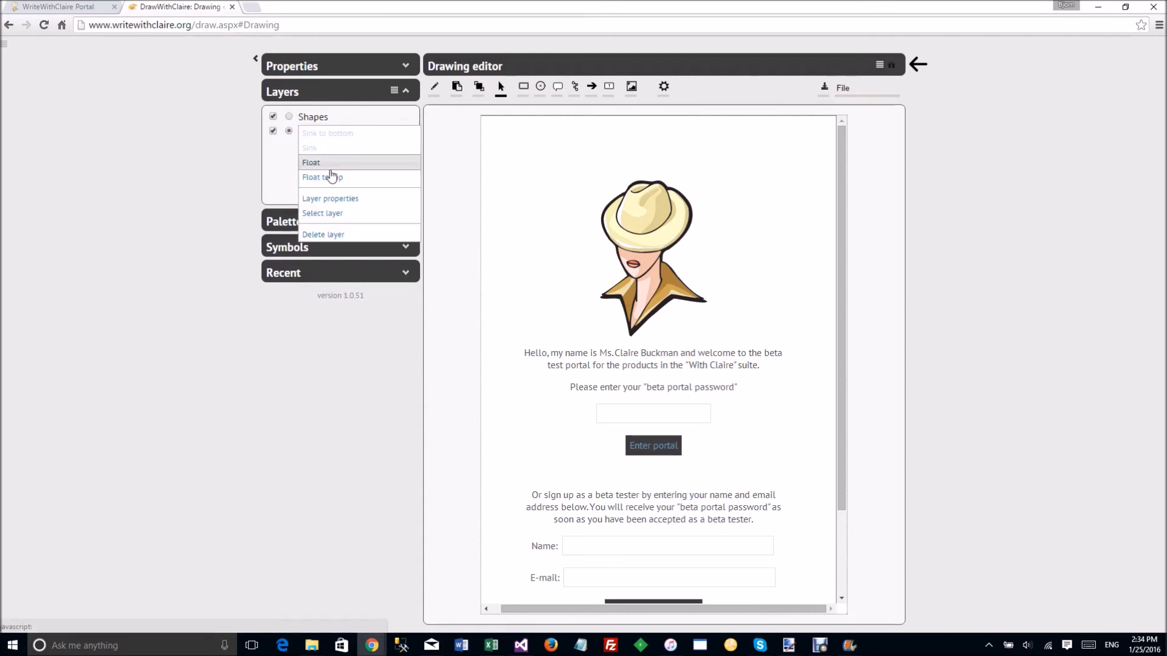
pyautogui.click(337, 198)
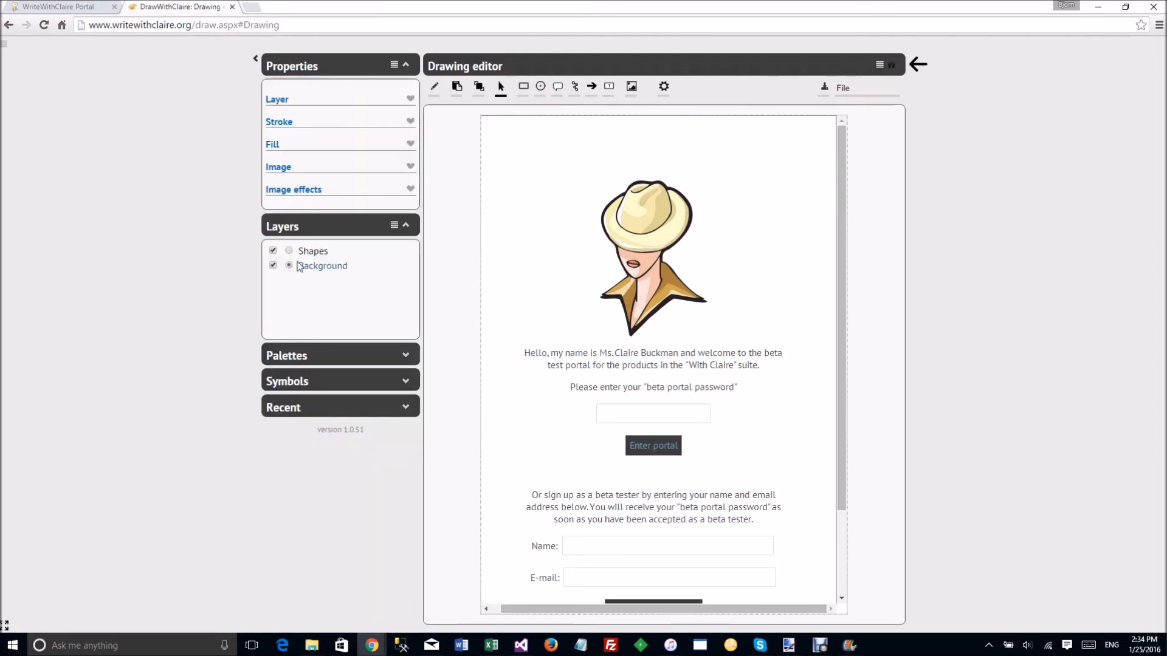
pyautogui.click(288, 192)
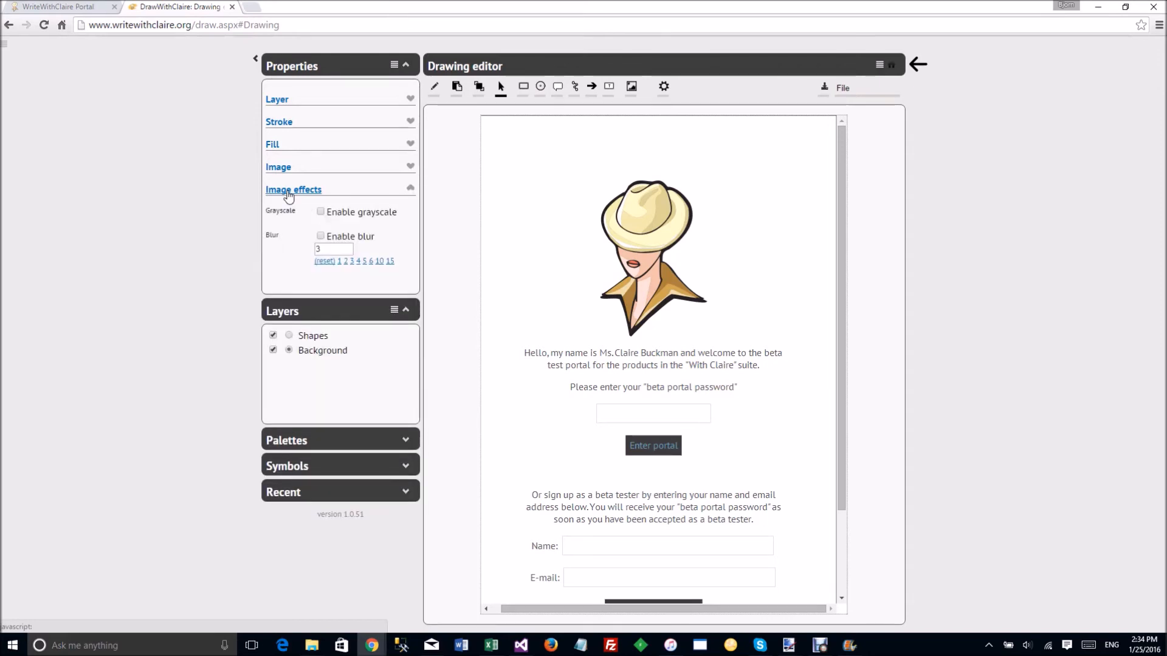
pyautogui.click(321, 236)
pyautogui.click(320, 212)
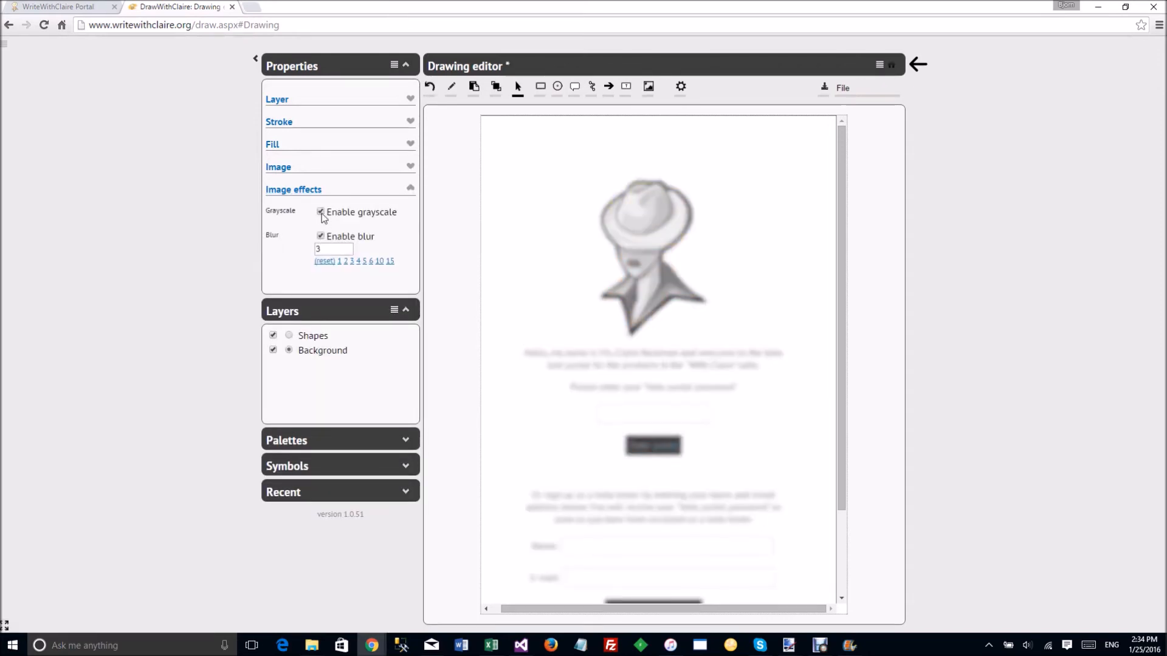
pyautogui.click(281, 67)
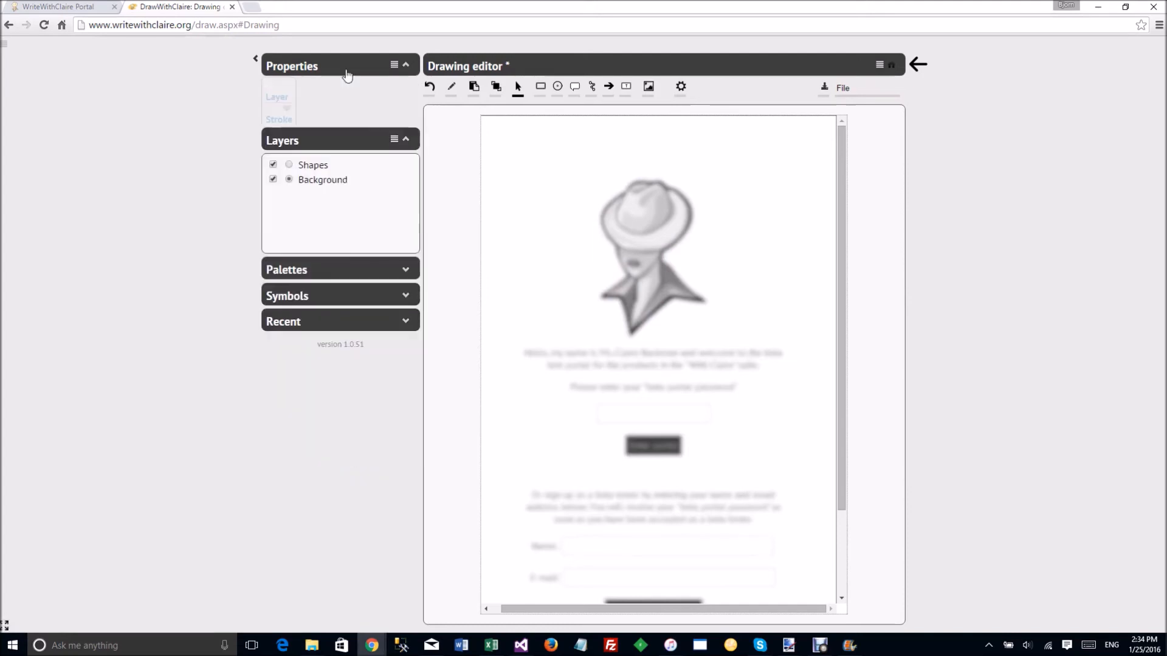
# Add a callout beside the portrait's lower right with its tip just above the Enter portal button and the text "Click here!".
pyautogui.click(575, 87)
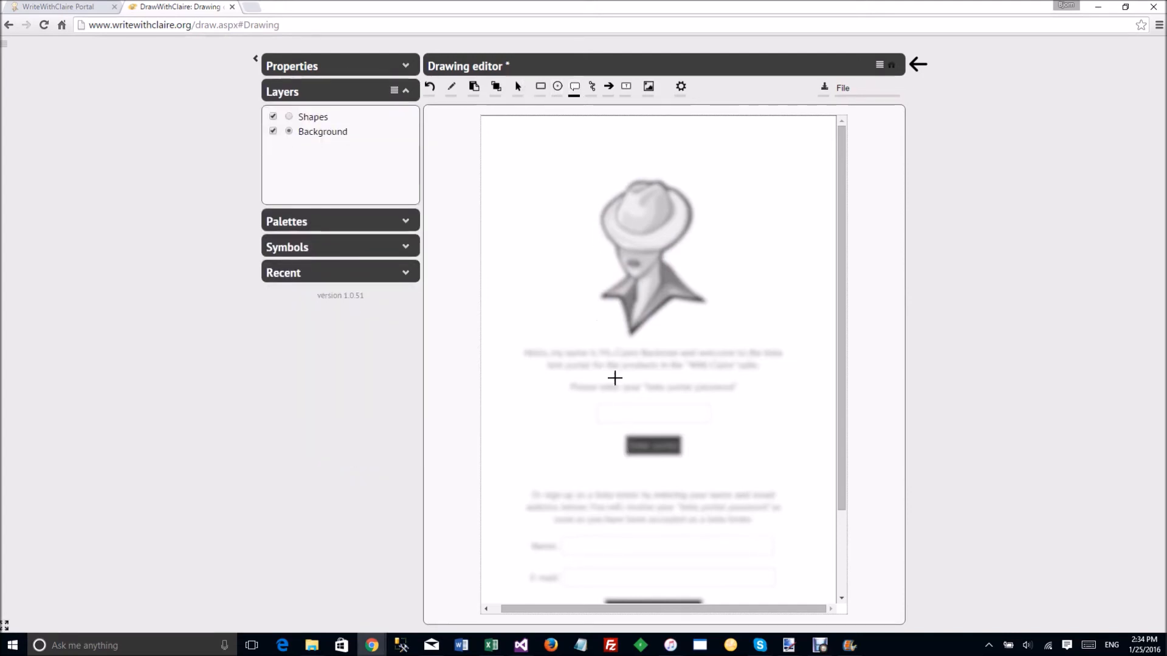
pyautogui.moveTo(610, 420)
pyautogui.mouseDown()
pyautogui.moveTo(667, 467)
pyautogui.moveTo(690, 469)
pyautogui.mouseUp()
pyautogui.moveTo(595, 437)
pyautogui.mouseDown()
pyautogui.moveTo(546, 359)
pyautogui.moveTo(653, 382)
pyautogui.moveTo(752, 335)
pyautogui.moveTo(660, 421)
pyautogui.mouseUp()
pyautogui.doubleClick(749, 316)
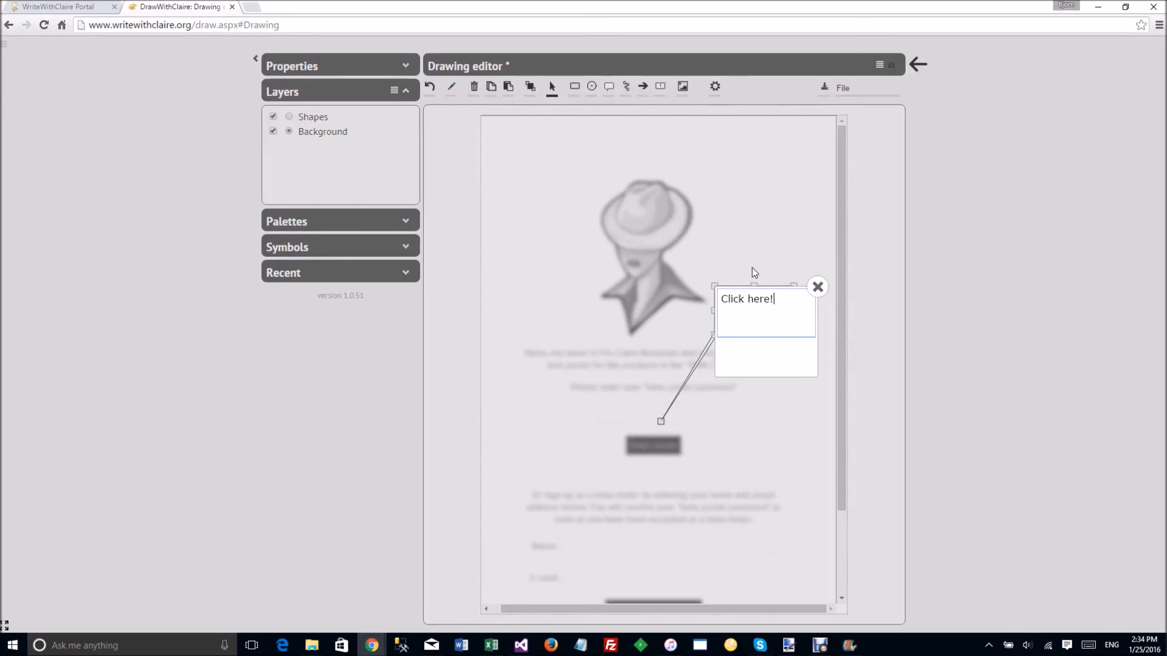
pyautogui.click(817, 287)
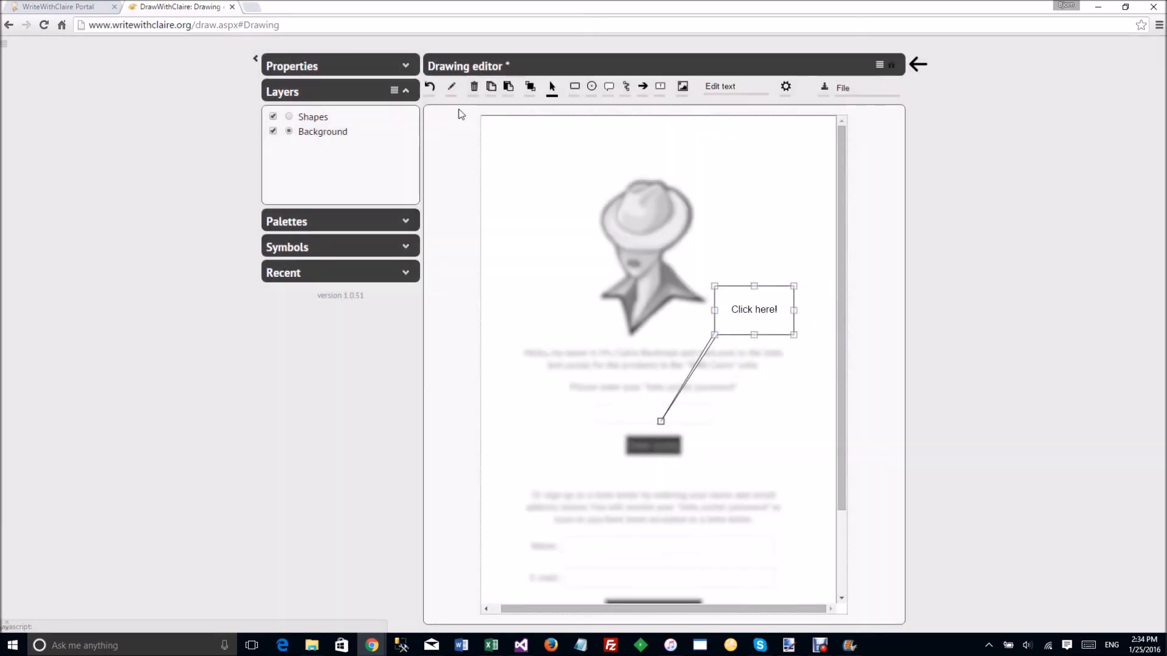
# Draw a rectangle around the Enter portal button, enable effect reversal on it and set its fill transparency to 100%.
pyautogui.click(574, 86)
pyautogui.moveTo(611, 426); pyautogui.dragTo(702, 463)
pyautogui.click(283, 65)
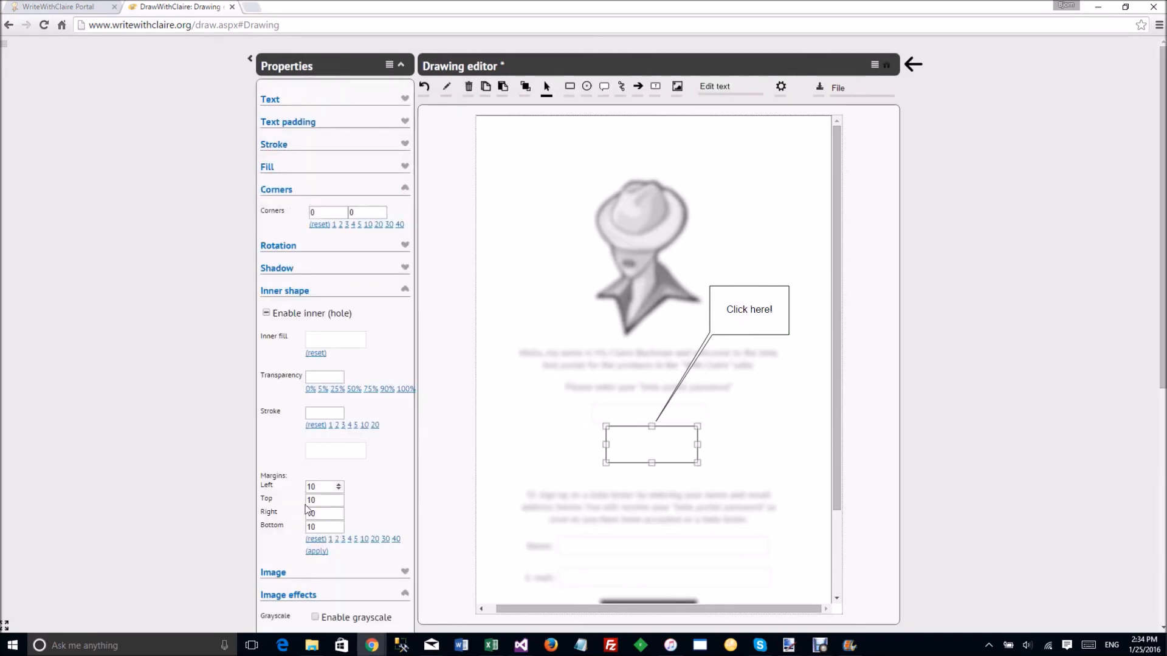
pyautogui.click(283, 290)
pyautogui.click(280, 189)
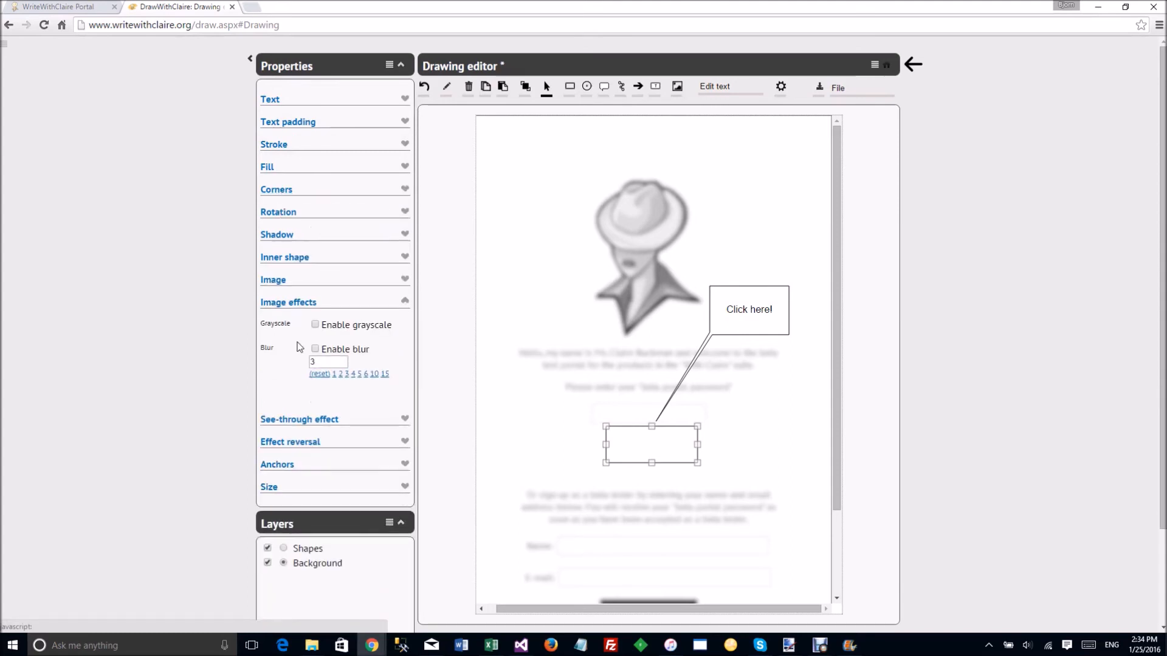
pyautogui.click(286, 441)
pyautogui.click(266, 464)
pyautogui.click(267, 166)
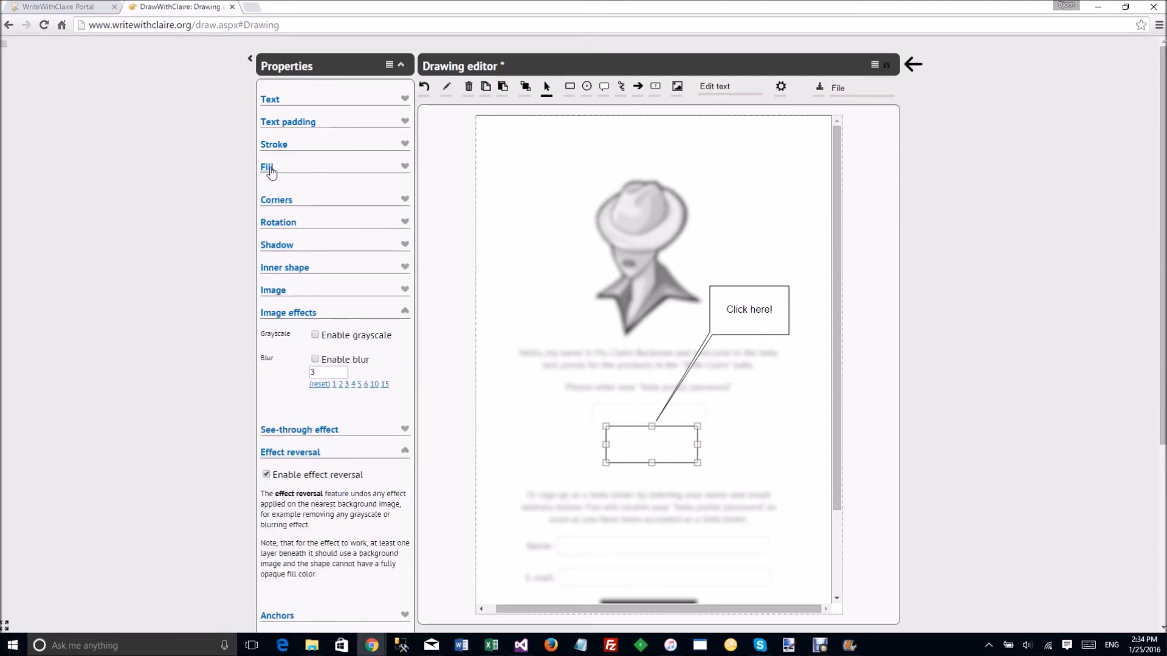
pyautogui.click(406, 243)
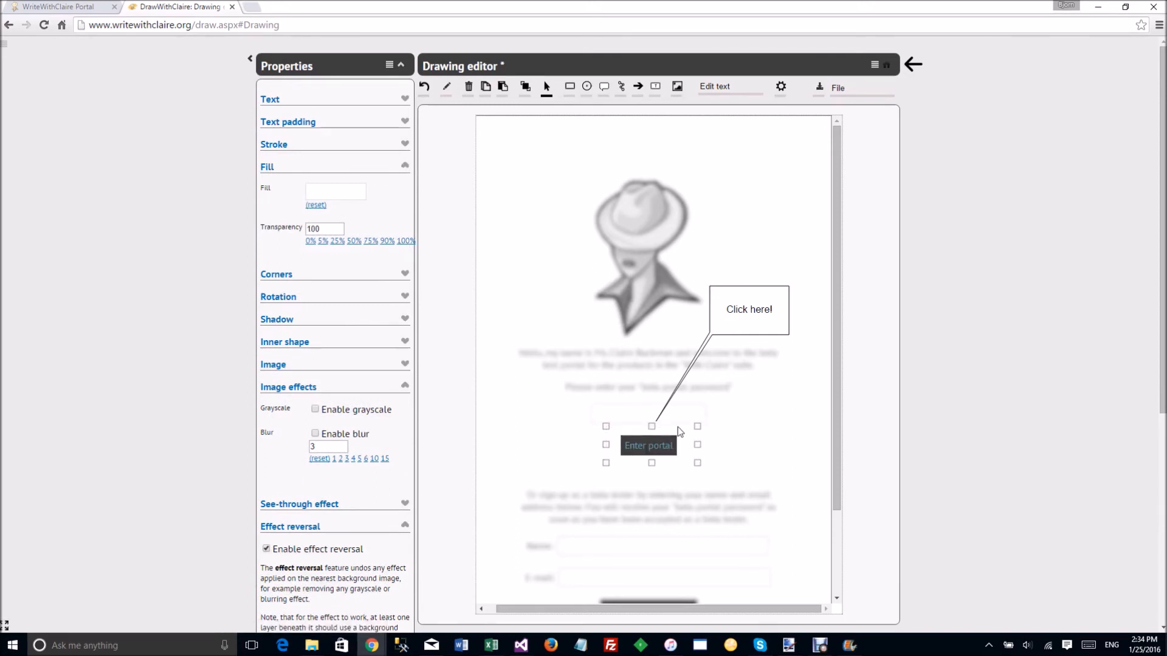
# Stretch the effect-reversal rectangle up to the password prompt and down into the beta tester sign-up text.
pyautogui.moveTo(651, 426); pyautogui.dragTo(651, 384)
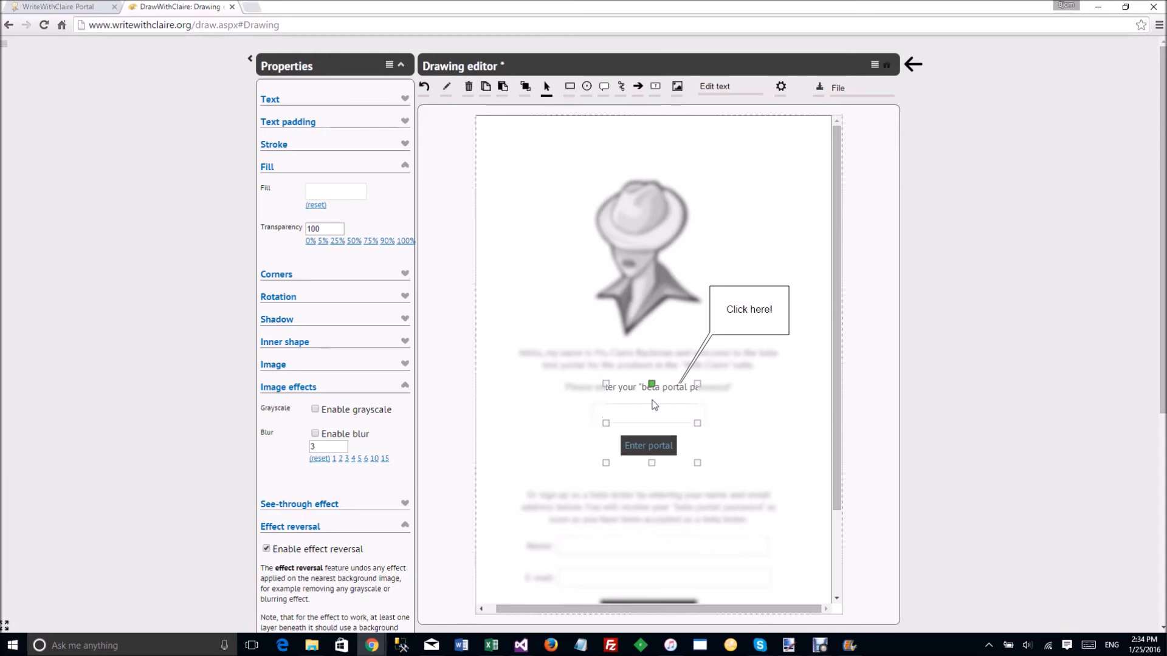
pyautogui.moveTo(652, 463); pyautogui.dragTo(650, 511)
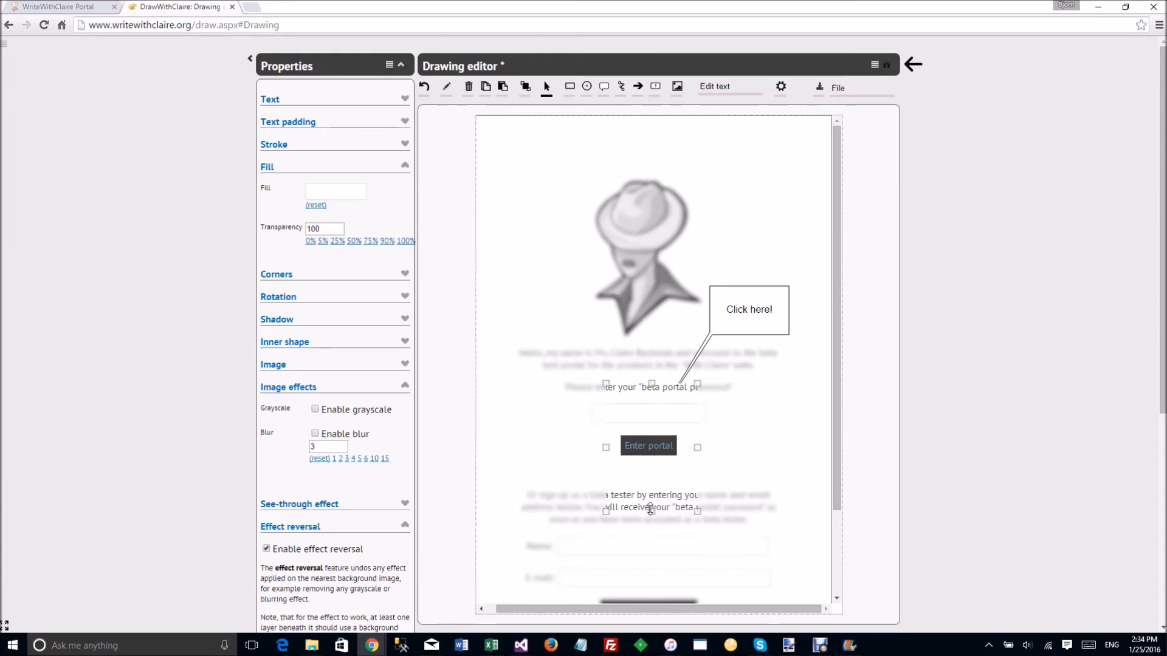
pyautogui.click(743, 455)
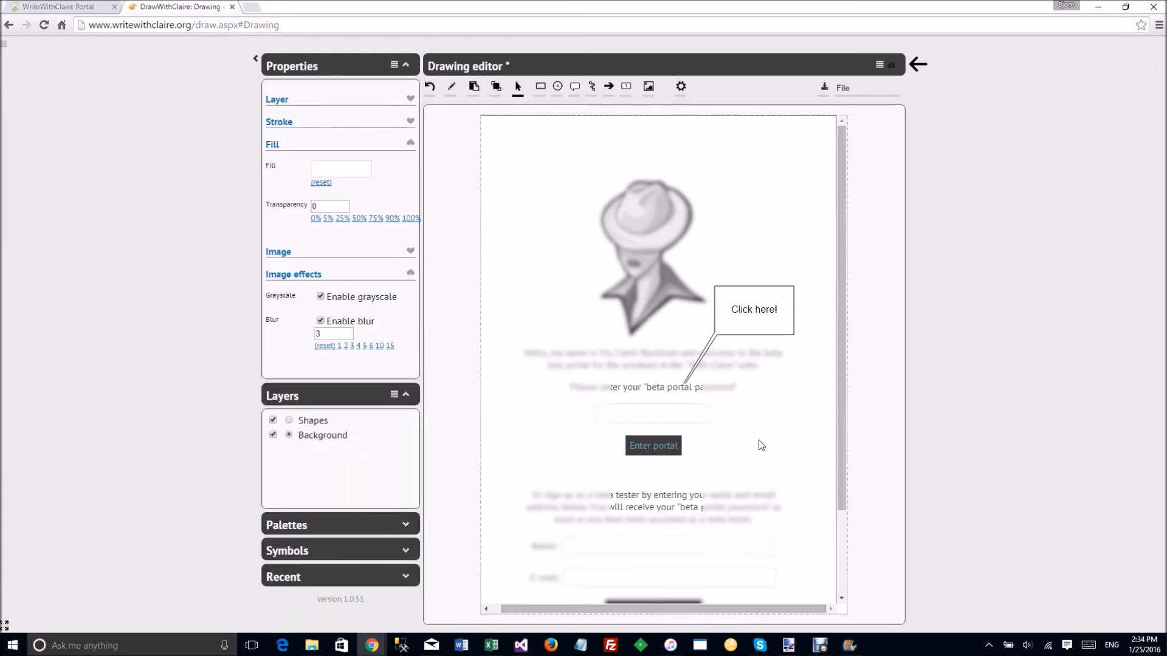
# Place the callout's tip just above the Enter portal button and float the callout to the top of the shapes.
pyautogui.click(703, 356)
pyautogui.moveTo(656, 424); pyautogui.dragTo(655, 423)
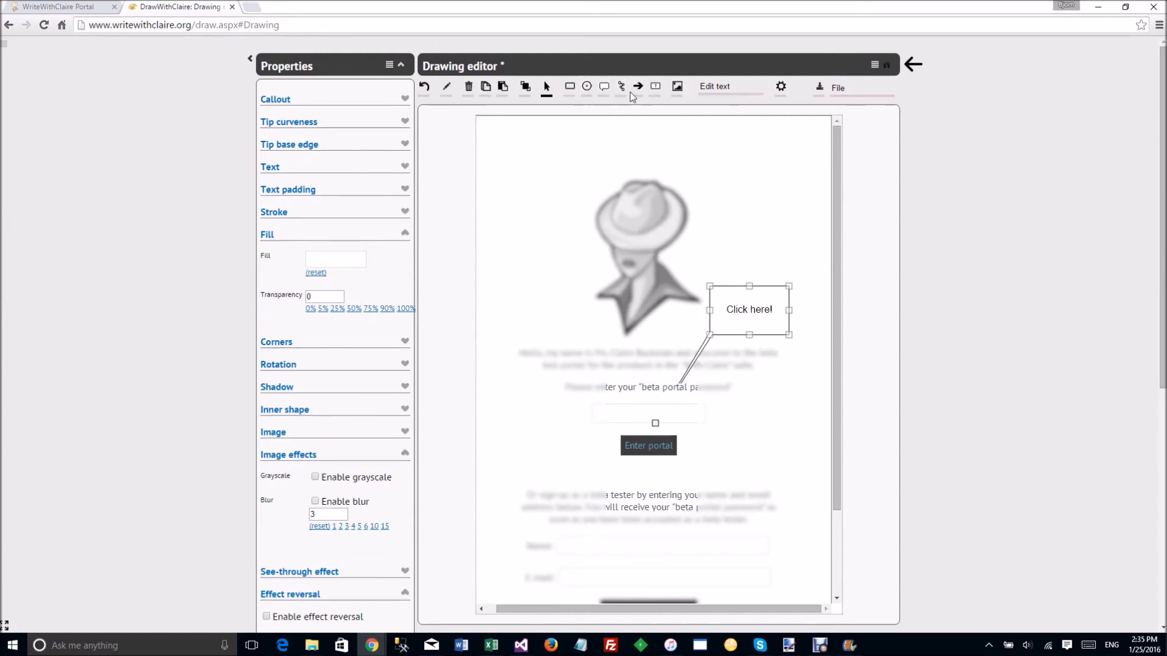
pyautogui.click(525, 86)
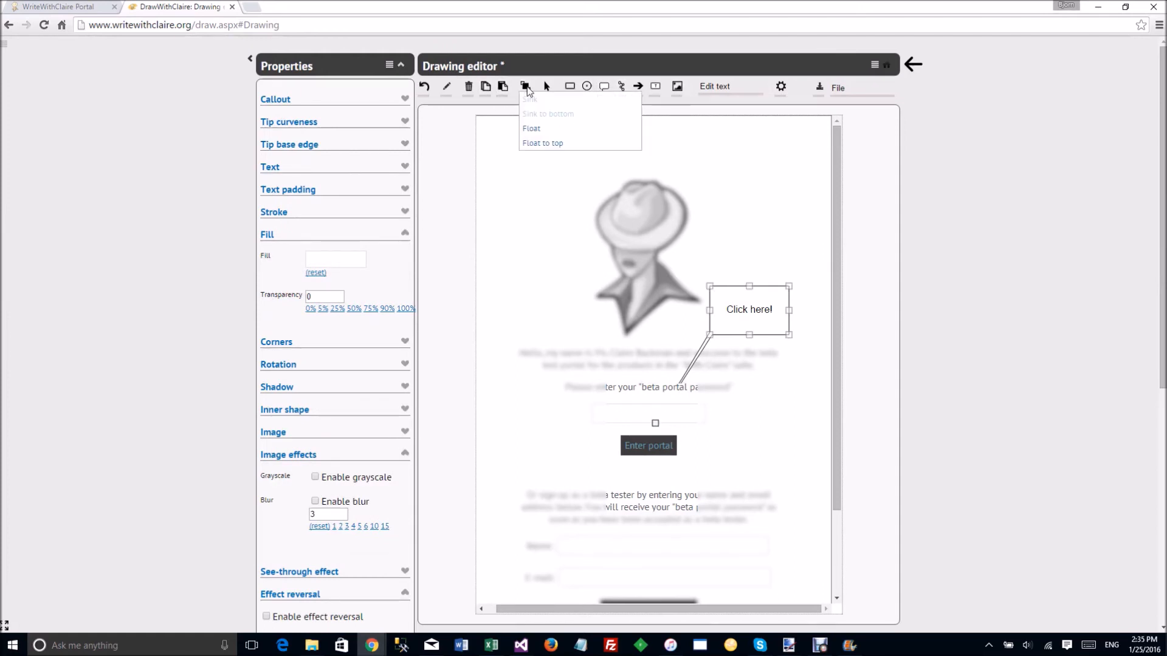
pyautogui.click(553, 144)
pyautogui.click(806, 382)
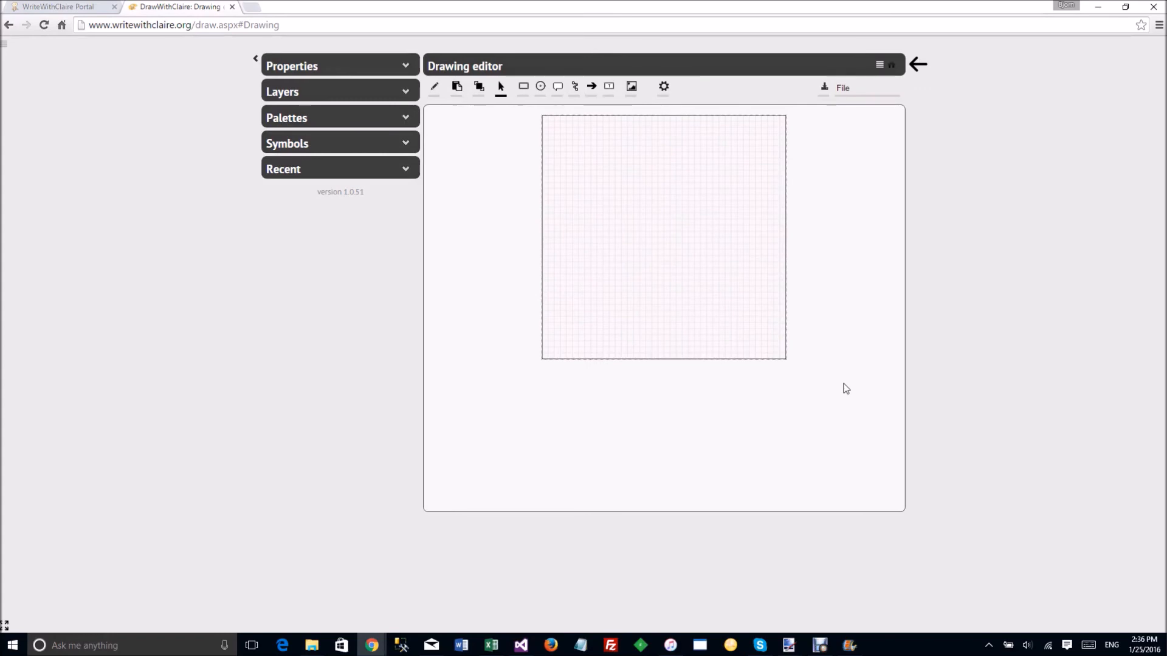
# From the start page, upload the image IMG_2960.JPG and create a new drawing from it.
pyautogui.click(892, 66)
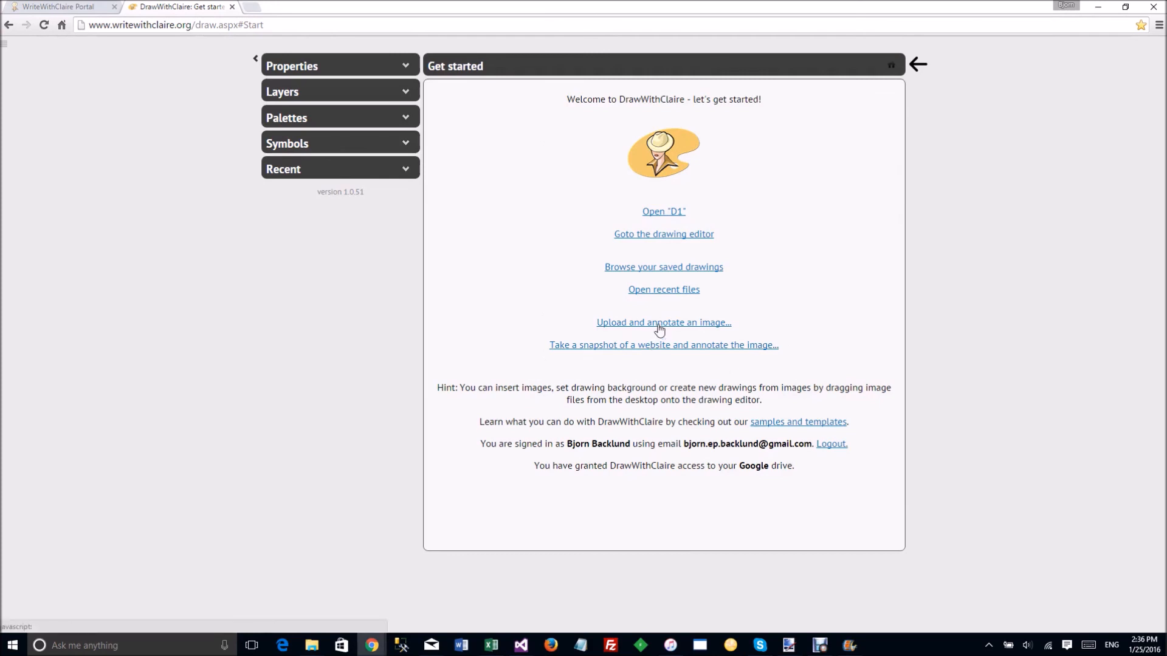
pyautogui.click(659, 330)
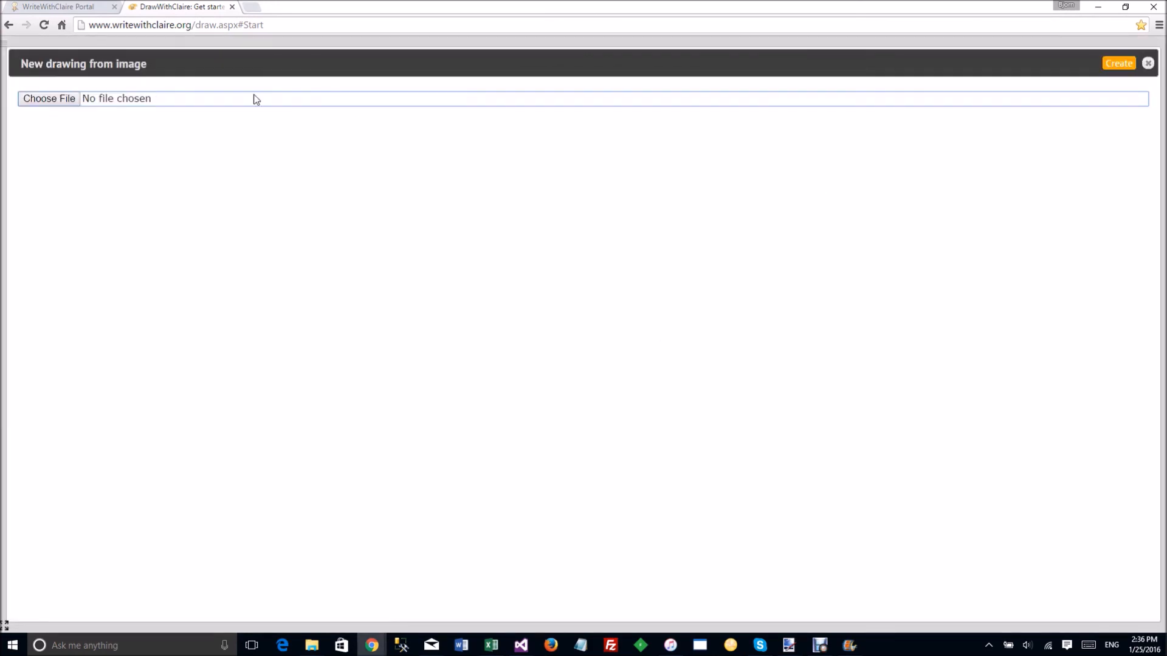
pyautogui.click(48, 99)
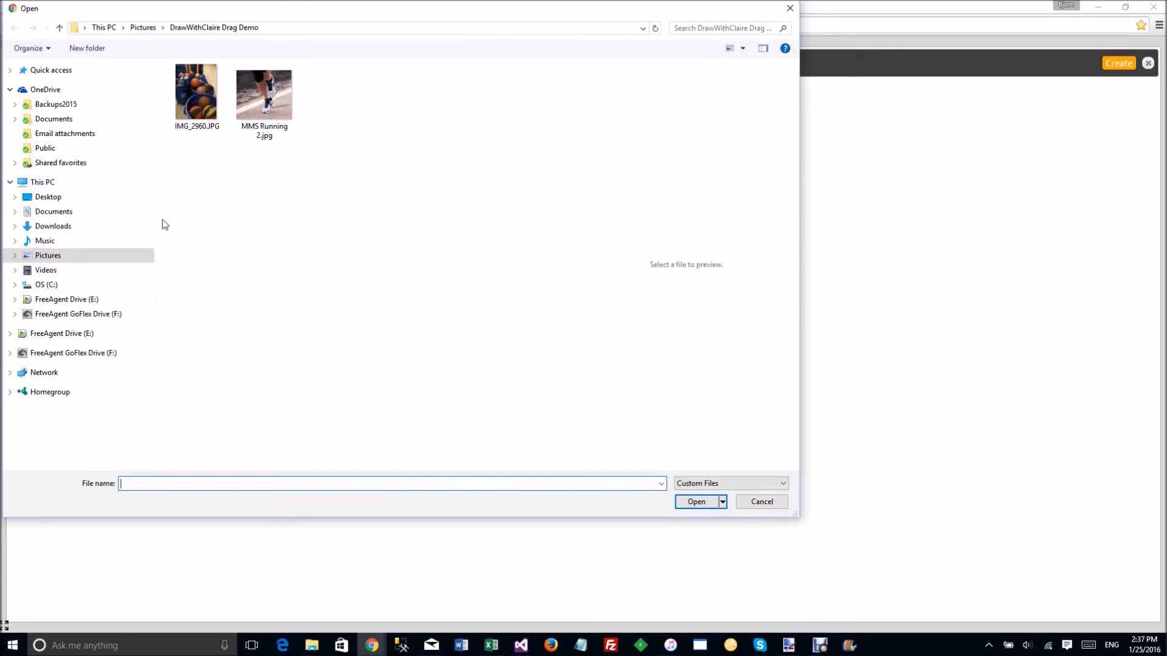
pyautogui.doubleClick(189, 90)
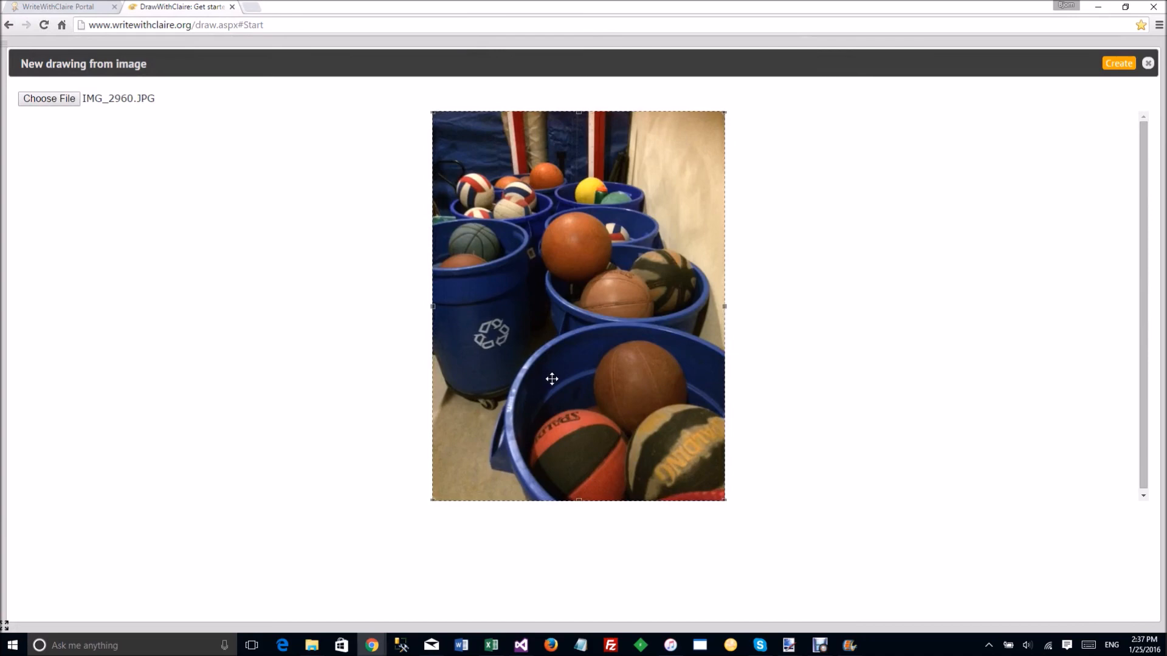
pyautogui.click(1131, 66)
pyautogui.click(661, 236)
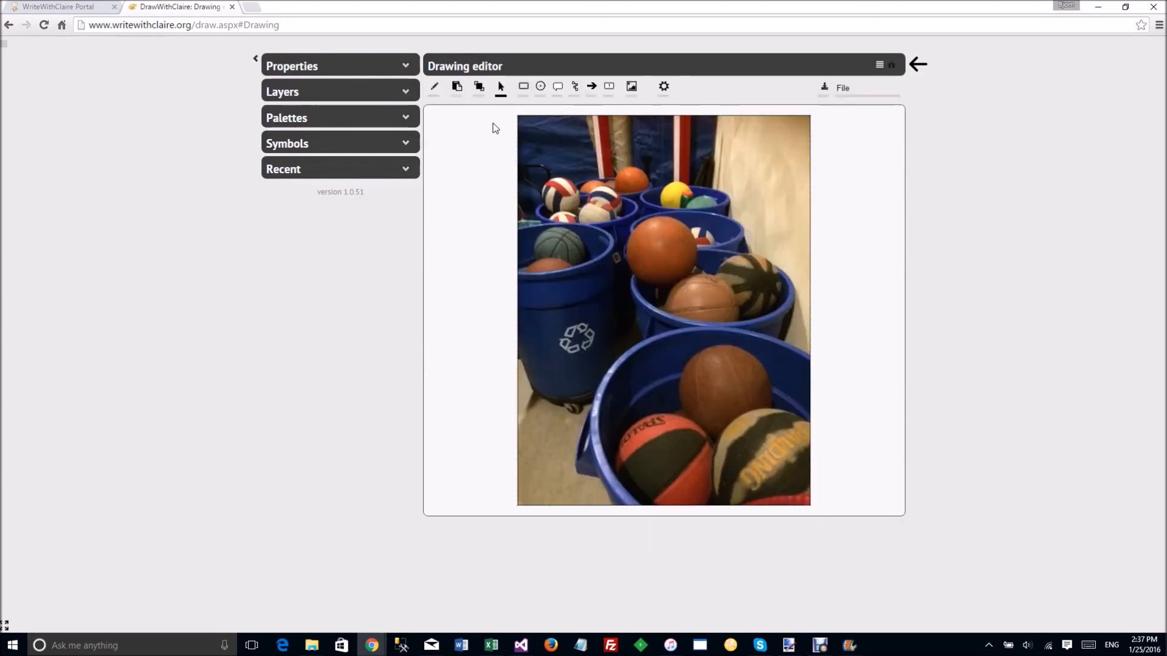
# Draw a callout on the wall pointing at the orange ball and another at the photo's lower left pointing at the brown basketball.
pyautogui.click(560, 92)
pyautogui.moveTo(725, 139); pyautogui.dragTo(669, 241)
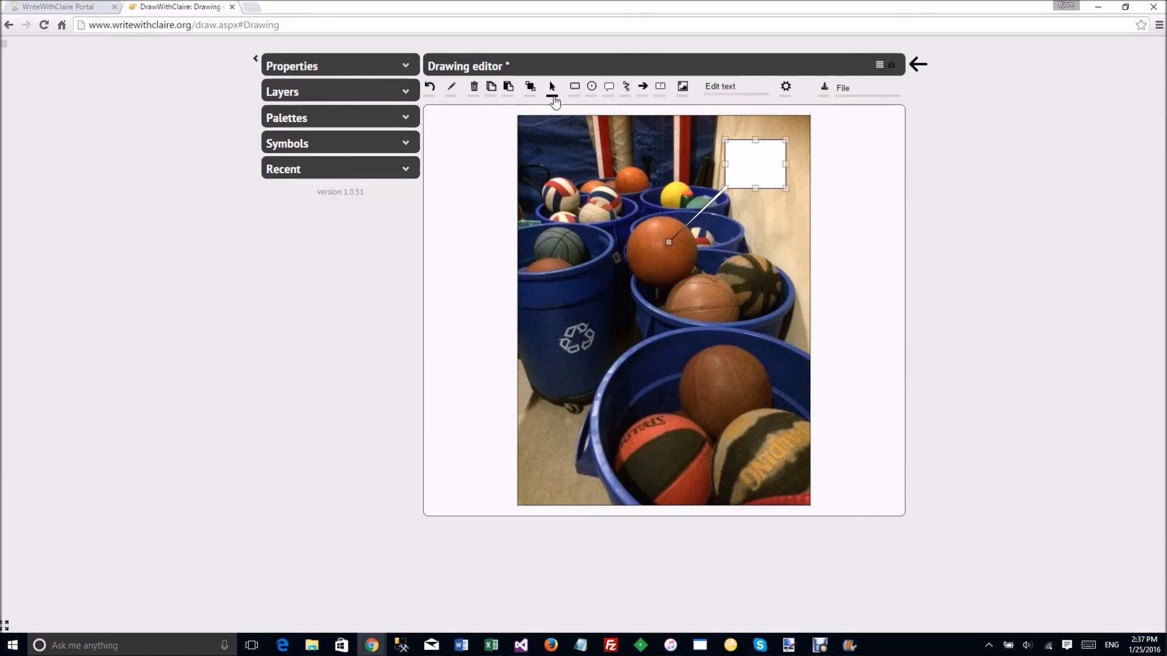
pyautogui.click(608, 86)
pyautogui.moveTo(545, 424); pyautogui.dragTo(627, 481)
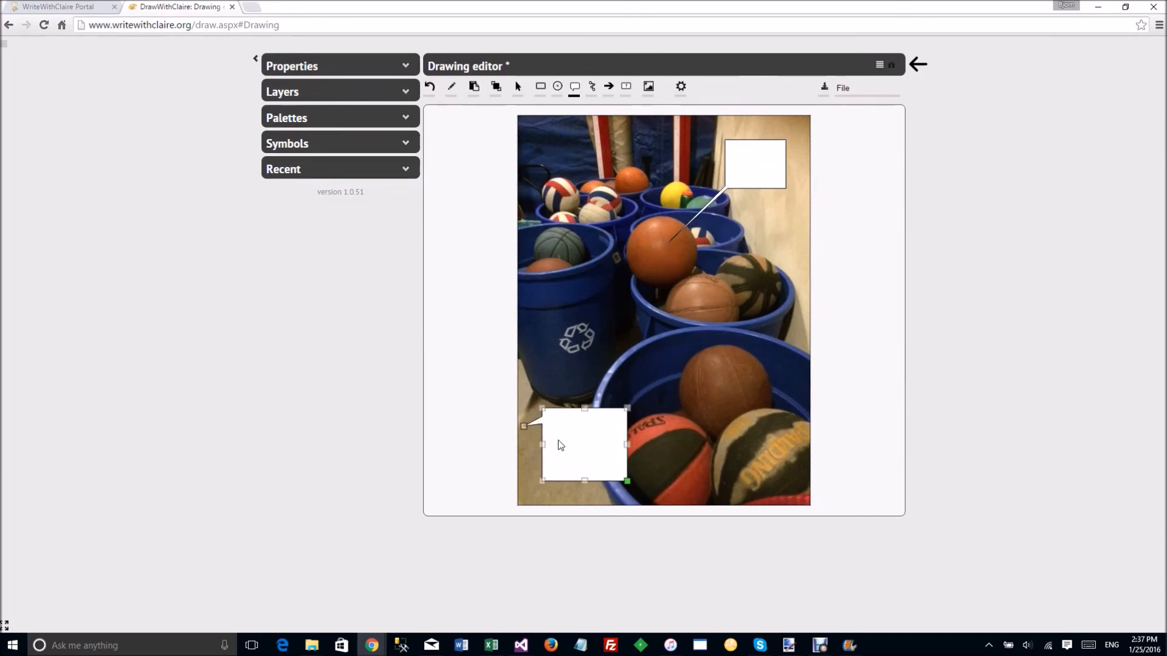
pyautogui.moveTo(585, 410); pyautogui.dragTo(702, 385)
pyautogui.moveTo(573, 430); pyautogui.dragTo(569, 435)
# Save the annotated photo drawing to browser storage.
pyautogui.click(852, 92)
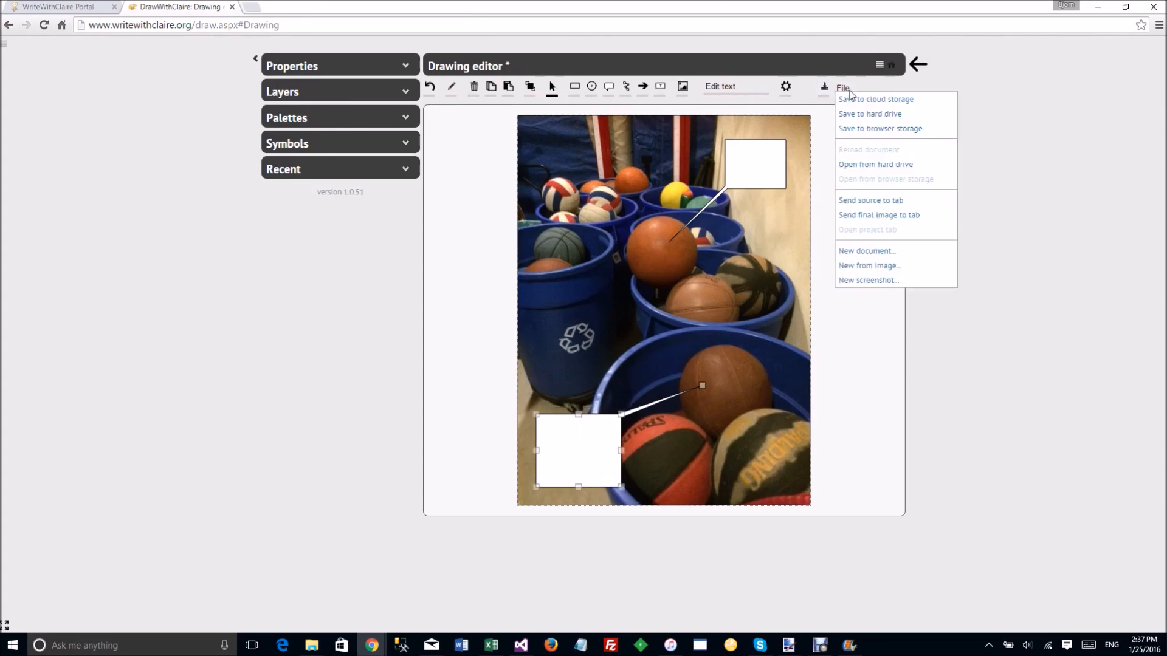
pyautogui.click(892, 130)
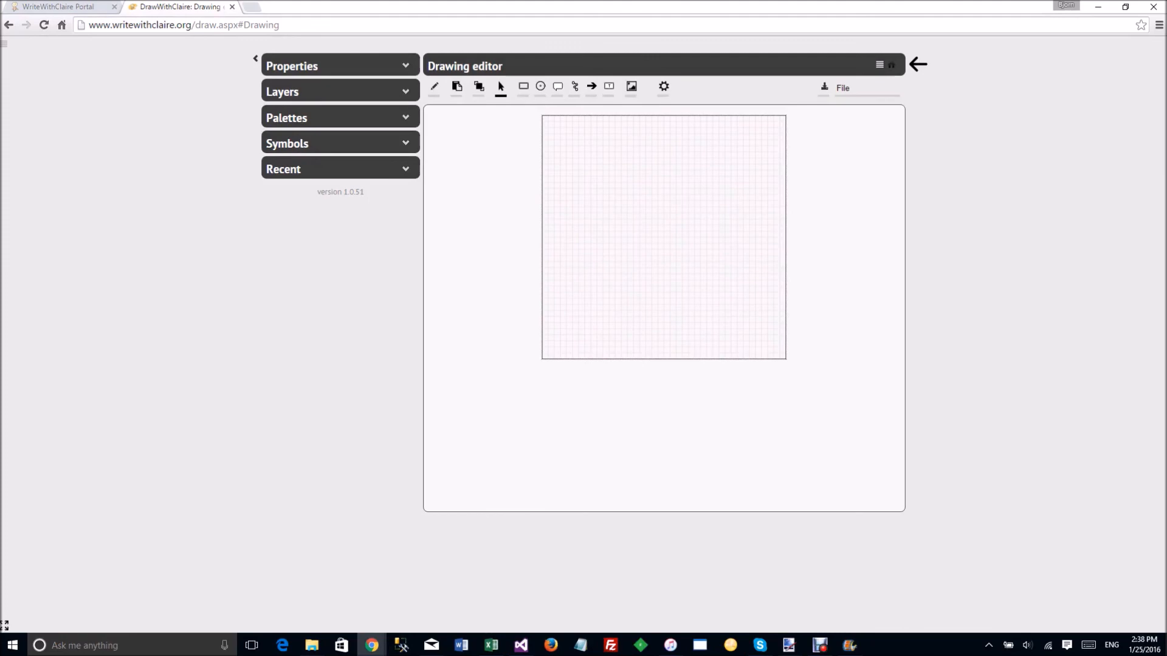
# Visit the Get started page and return from there to the drawing editor.
pyautogui.click(893, 68)
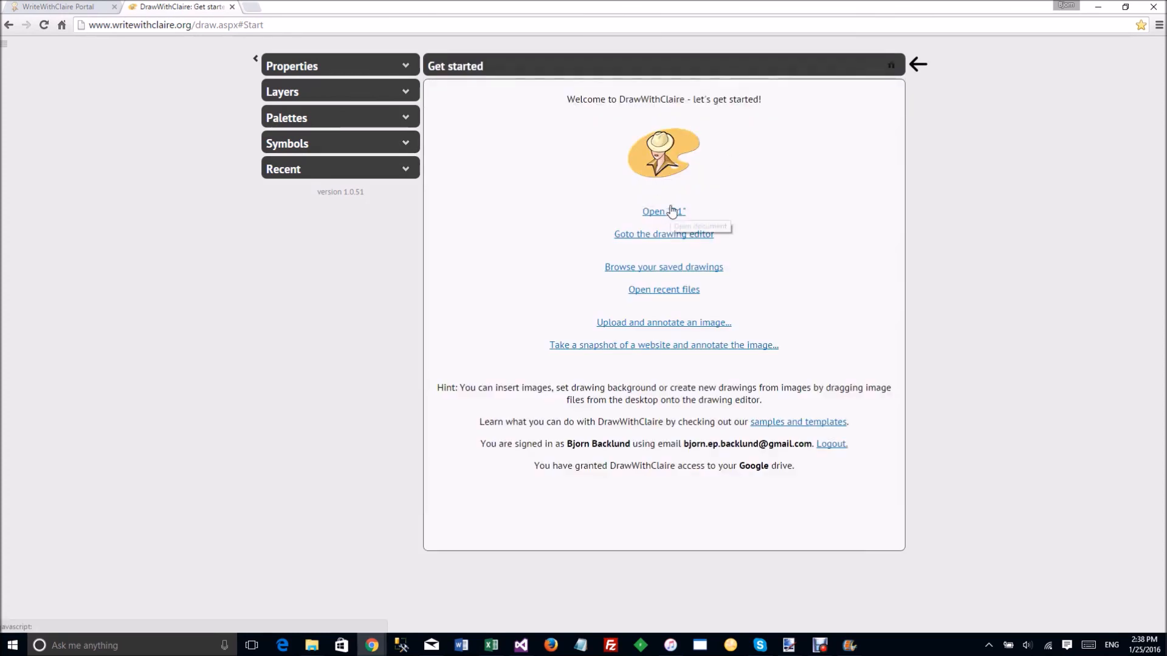
pyautogui.click(682, 239)
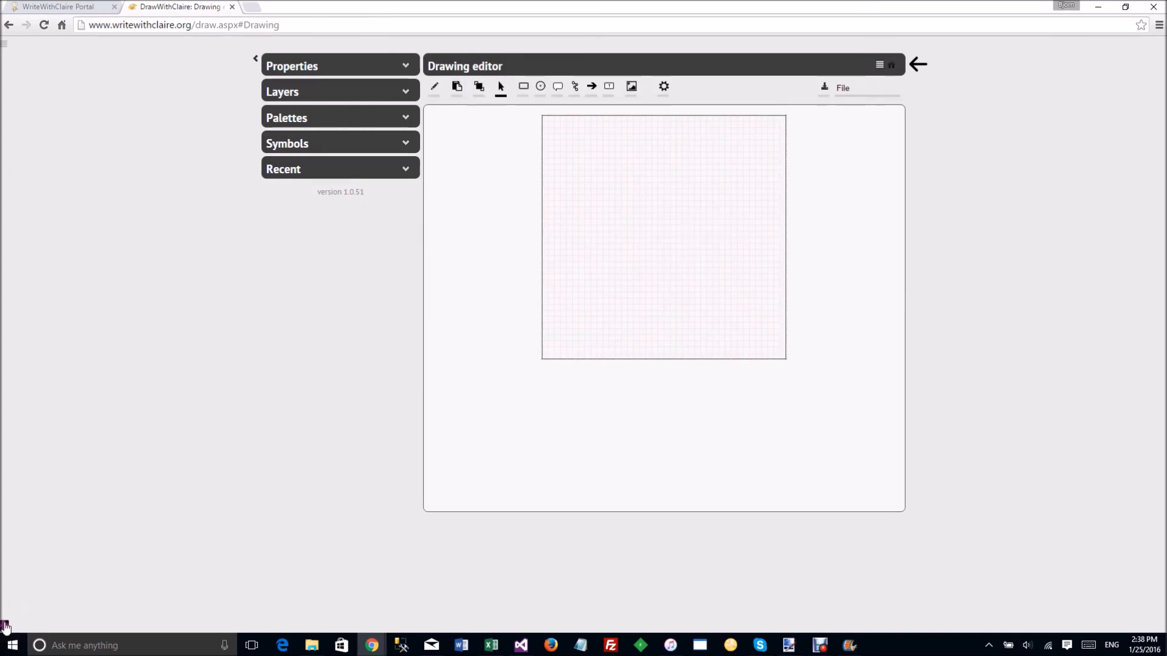
# Maximize the editor layout and restore it, and hide the sidebar and show it again.
pyautogui.click(6, 628)
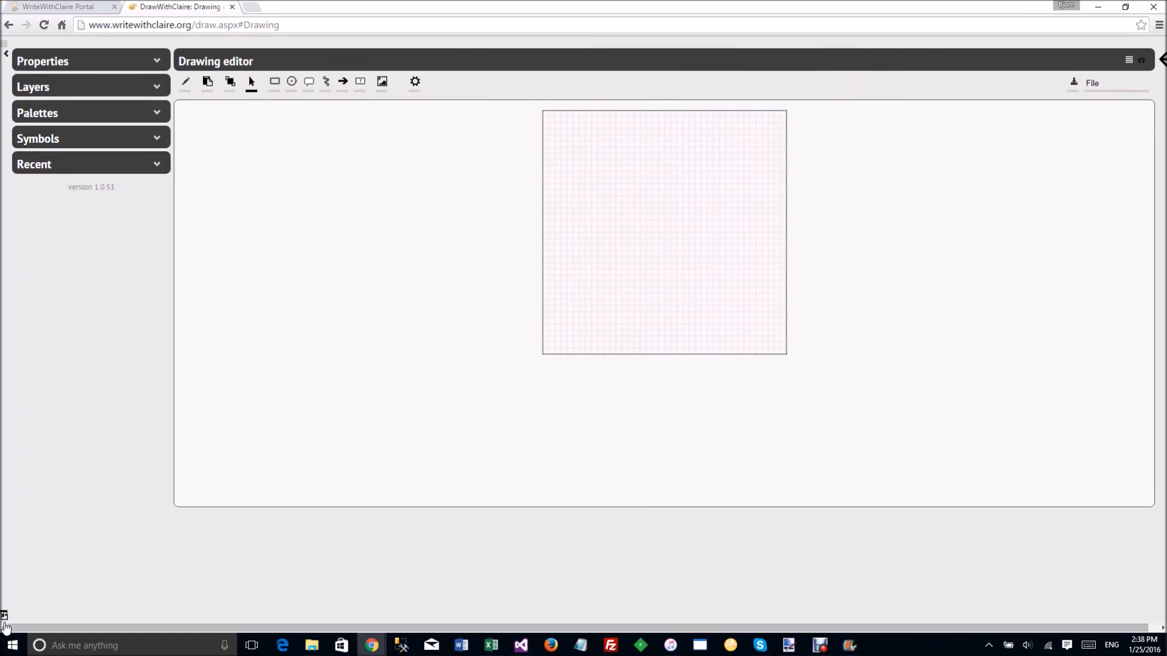
pyautogui.click(4, 620)
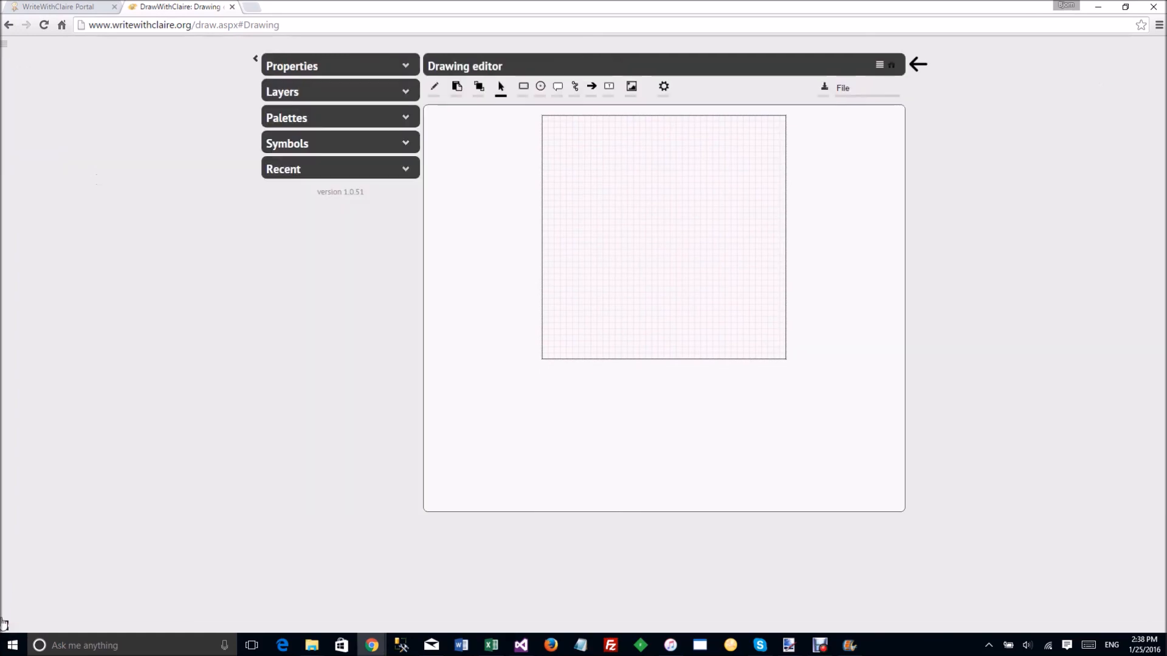
pyautogui.click(256, 61)
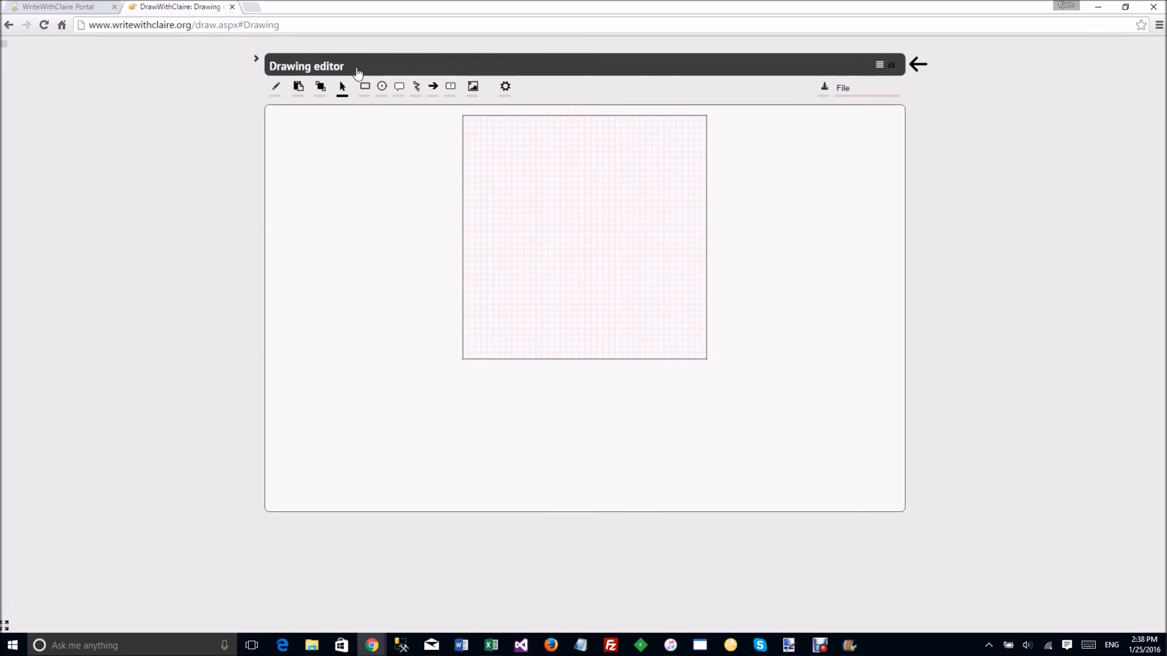
pyautogui.click(256, 61)
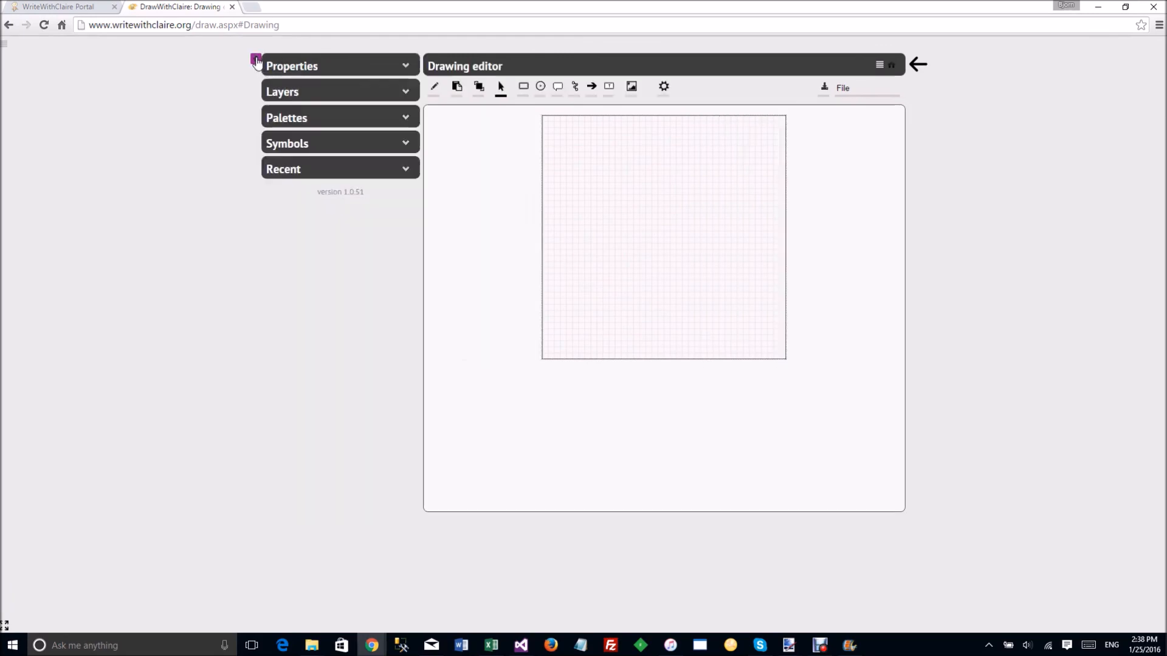
# Apply the Square theme to the app.
pyautogui.click(6, 47)
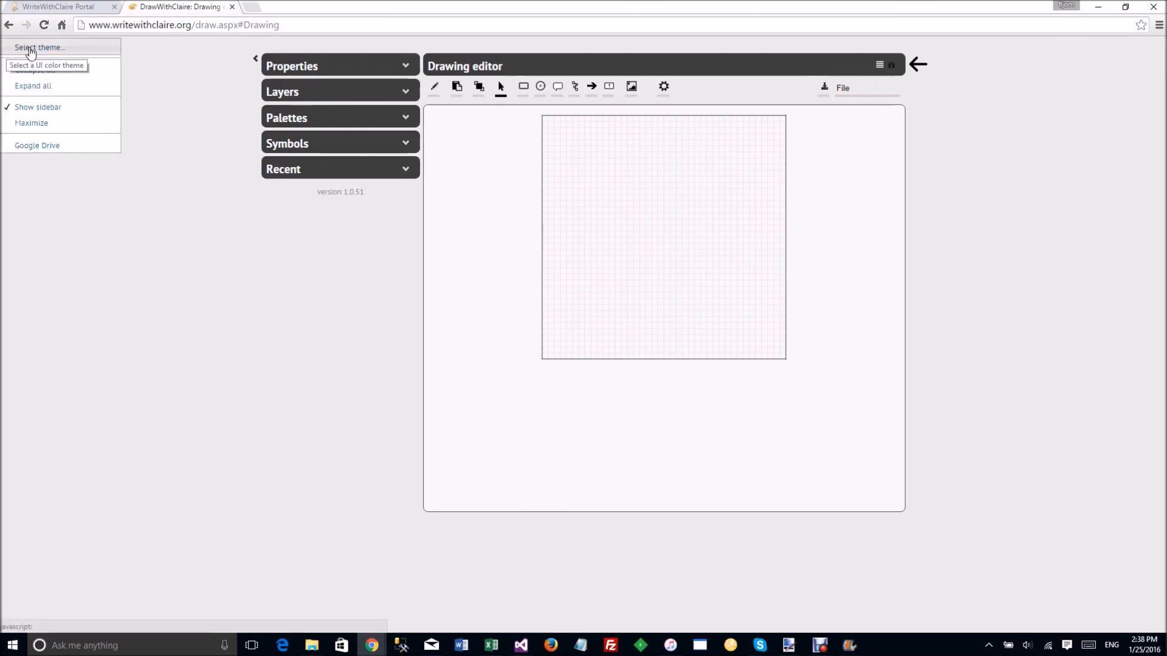
pyautogui.click(51, 49)
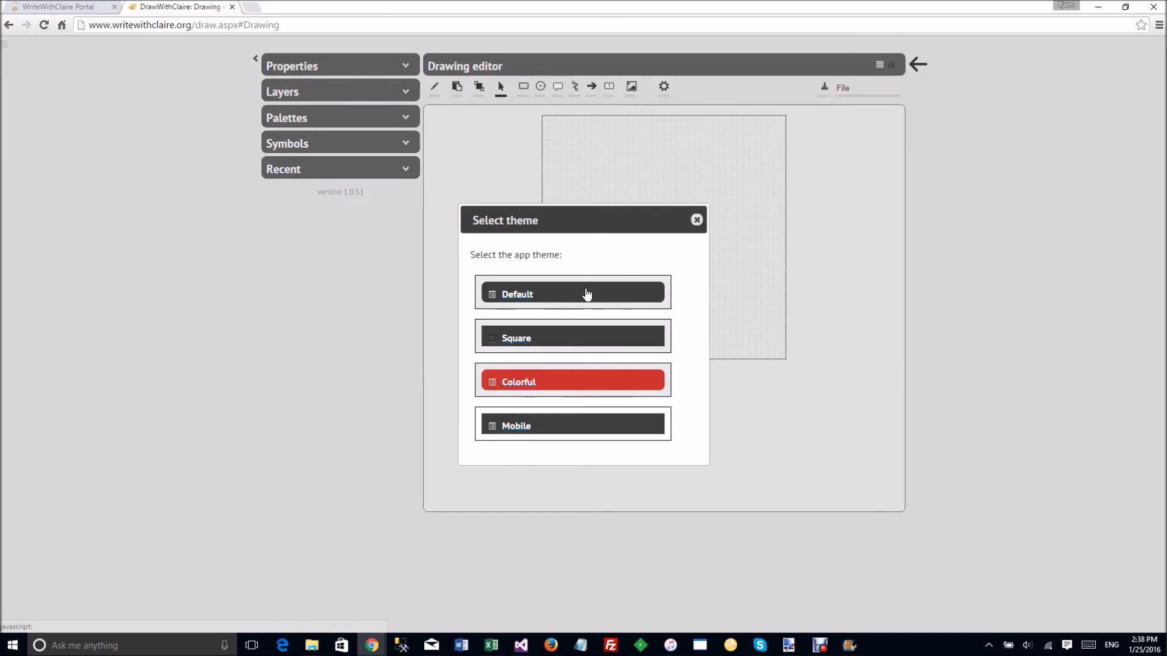
pyautogui.click(526, 341)
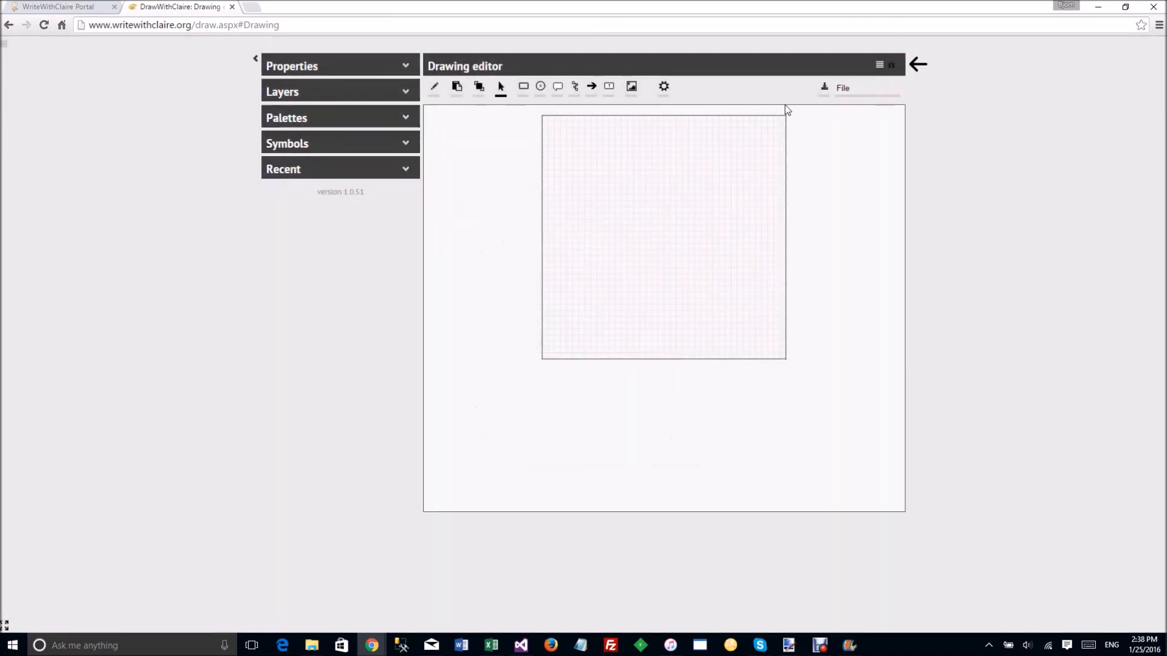
# Switch the app theme to Colorful.
pyautogui.click(5, 49)
pyautogui.click(61, 47)
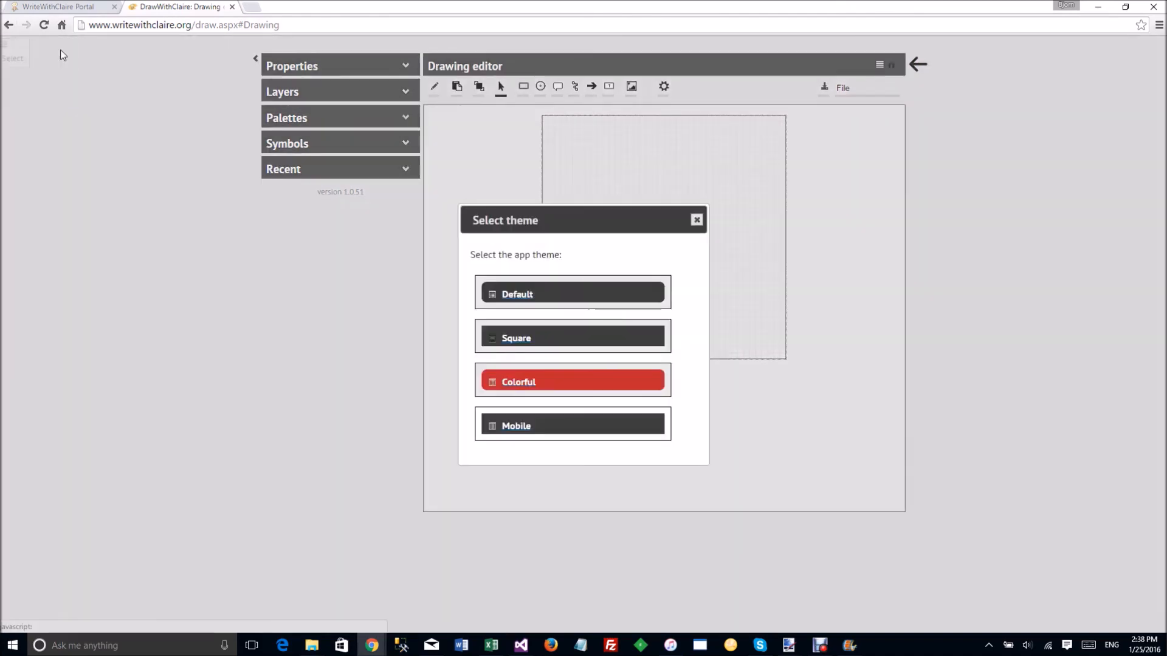
pyautogui.click(521, 384)
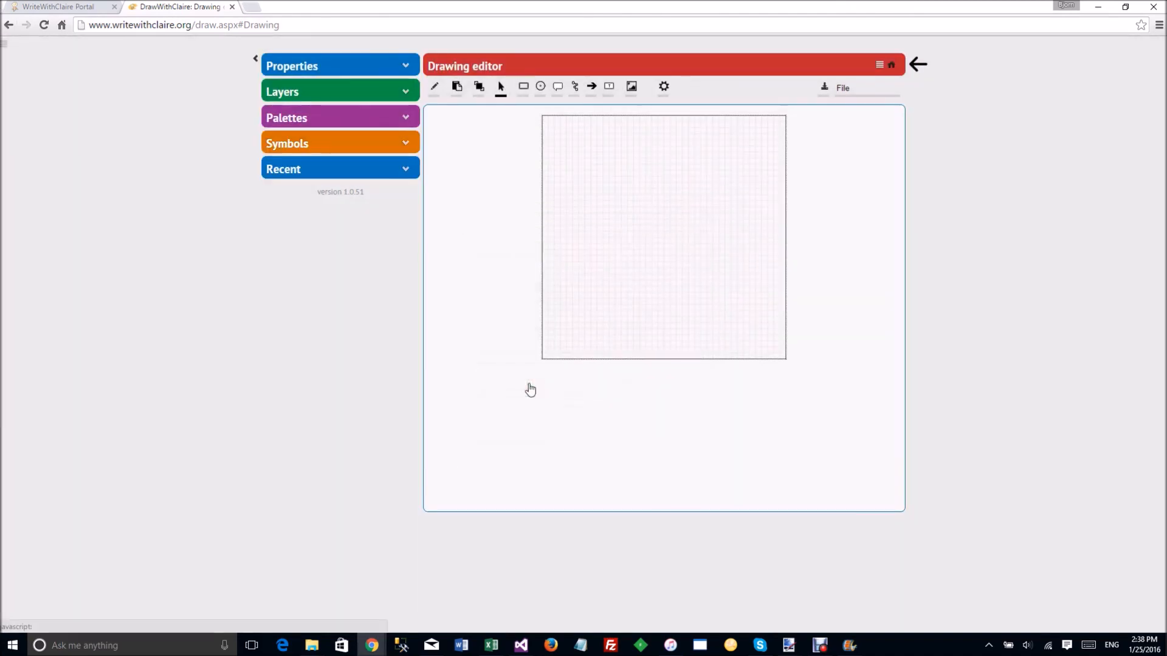
# Change the app theme to Mobile.
pyautogui.click(5, 45)
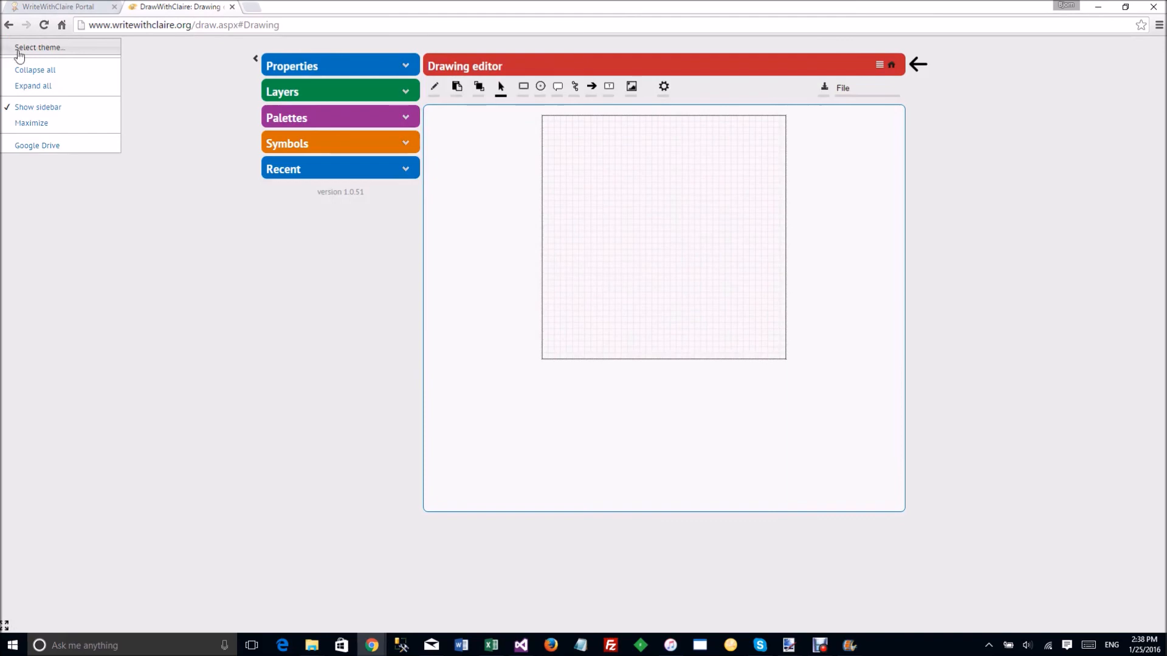
pyautogui.click(57, 47)
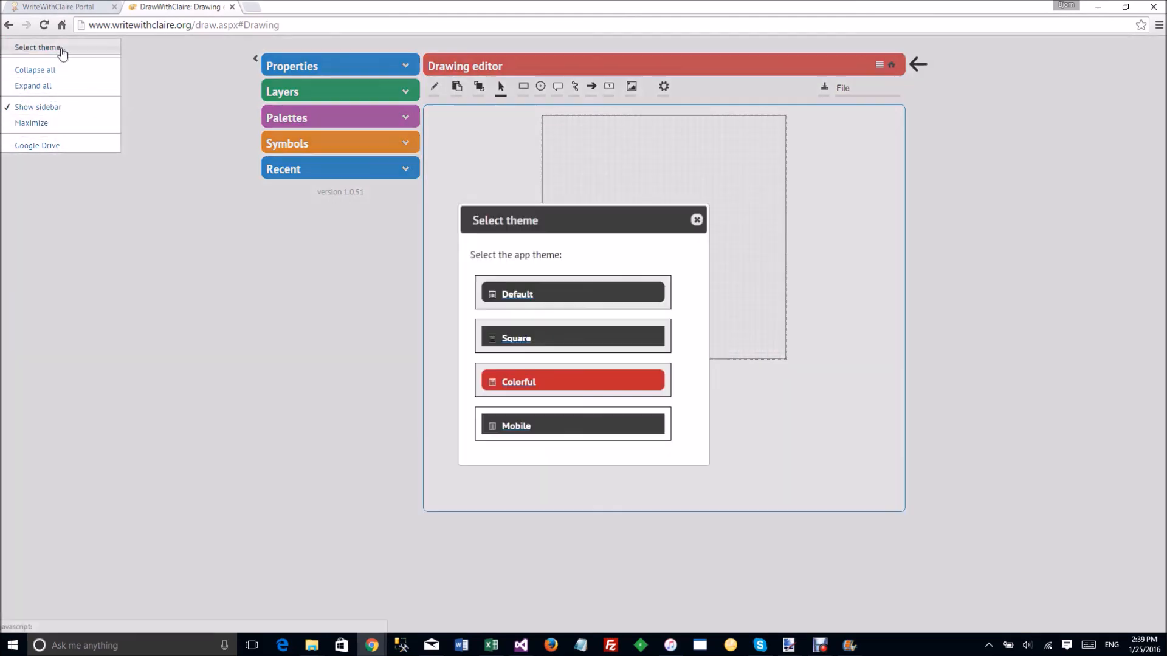
pyautogui.click(518, 428)
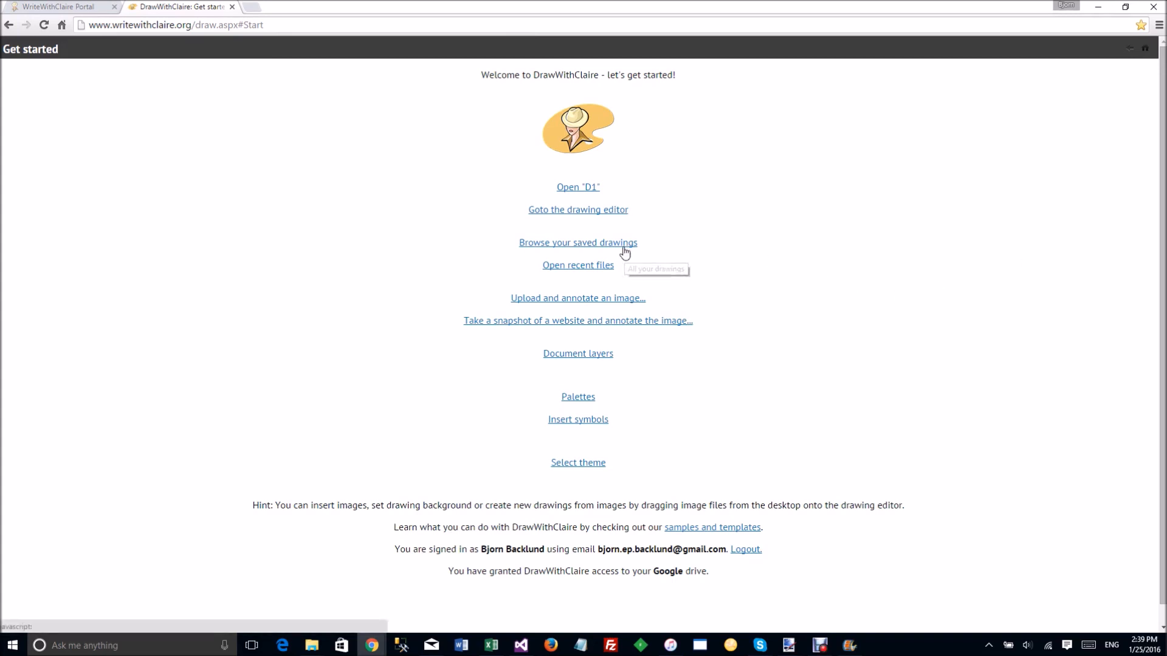
# Open the theme selection from the Get started page.
pyautogui.click(581, 463)
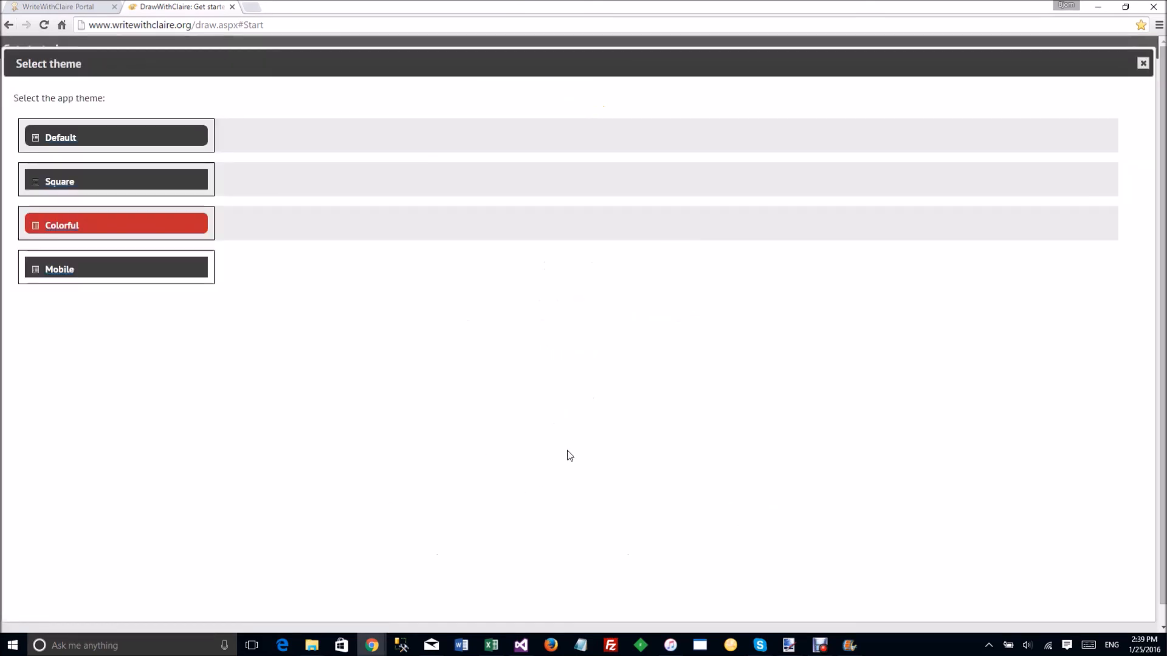